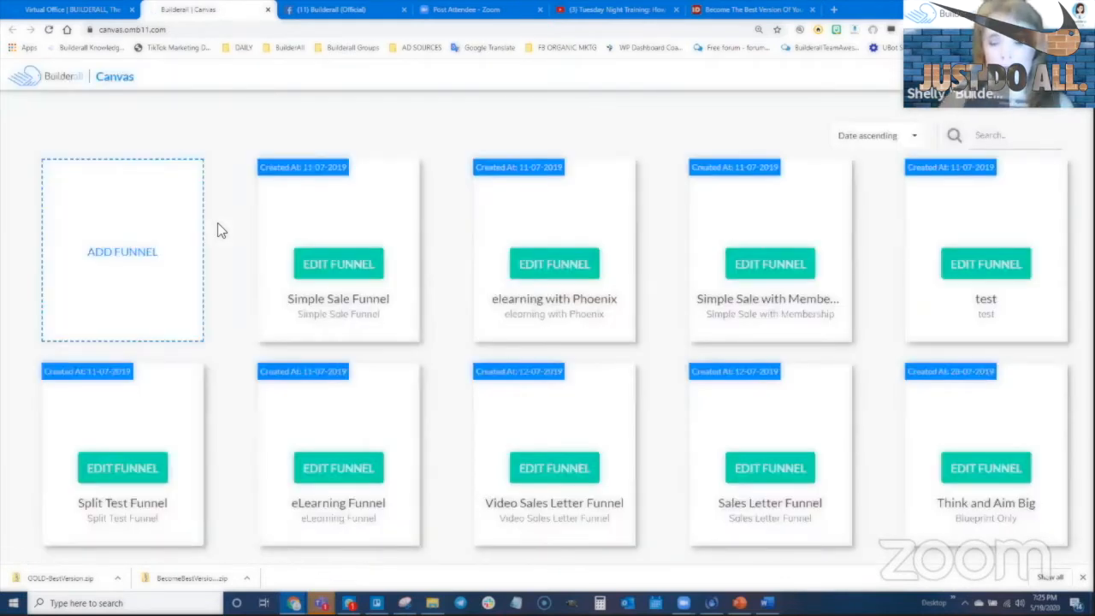
# Start a new funnel with "Tuesday Night Training with" plus the host's first name as title and description, in the All category
pyautogui.click(109, 256)
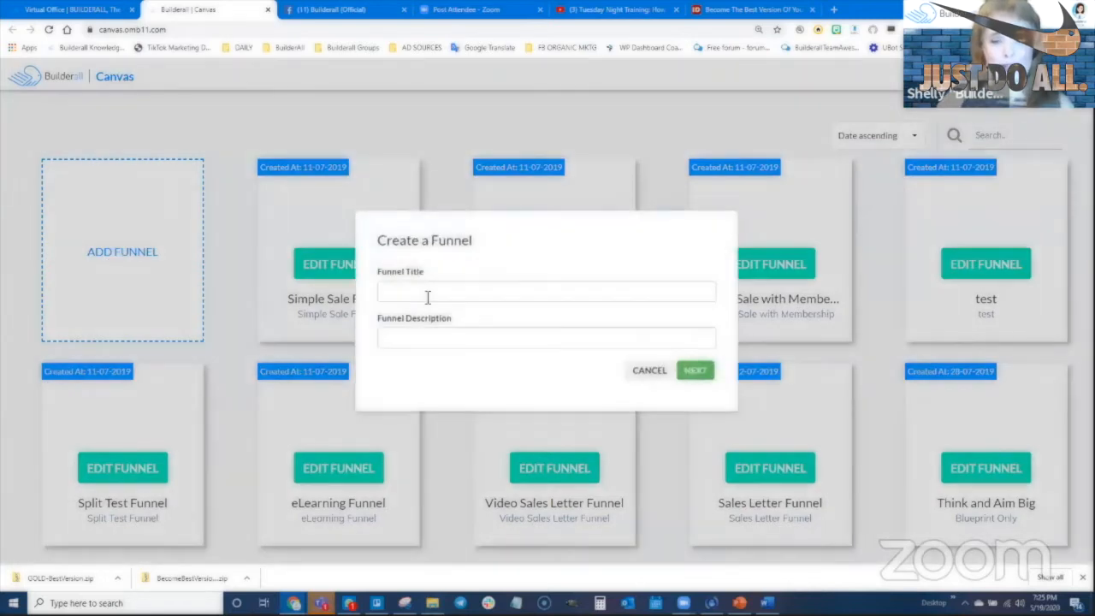
pyautogui.click(694, 289)
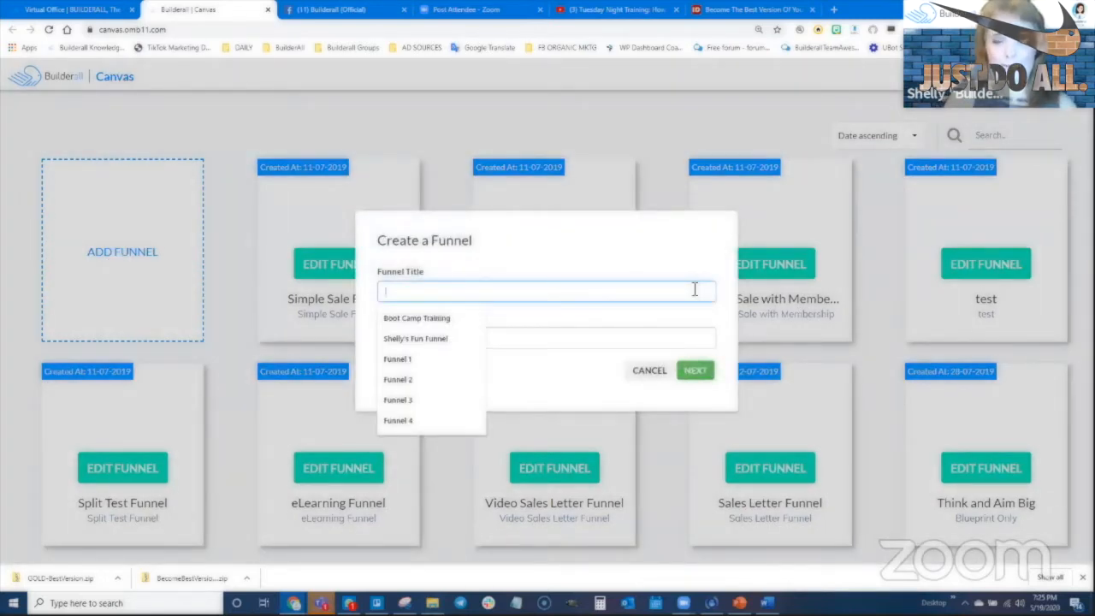
pyautogui.write('tu')
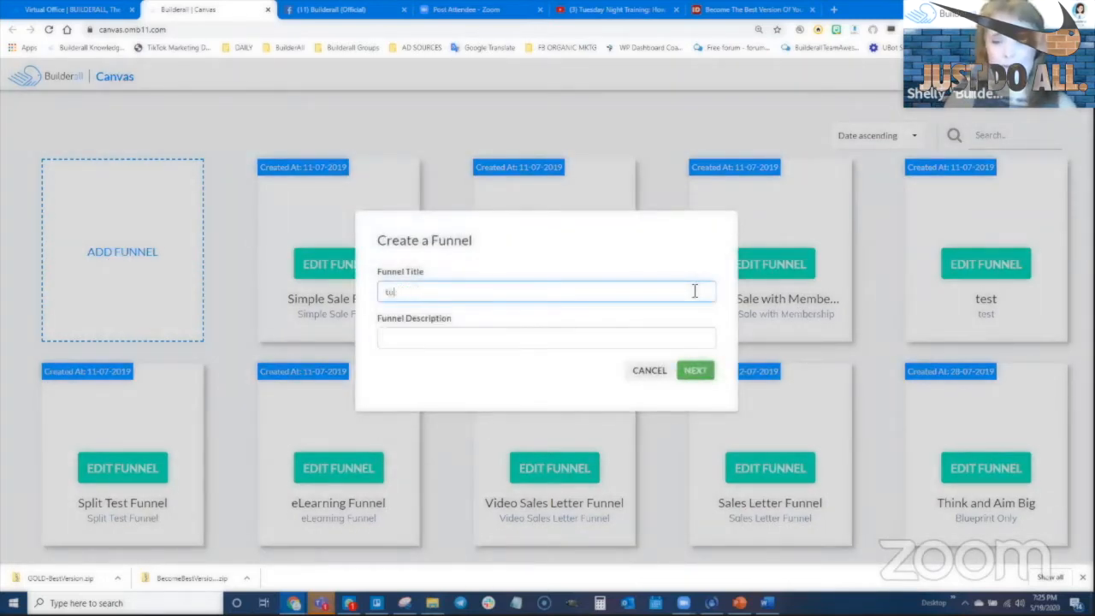
pyautogui.write('esdaTuesday Night Training with Shelly')
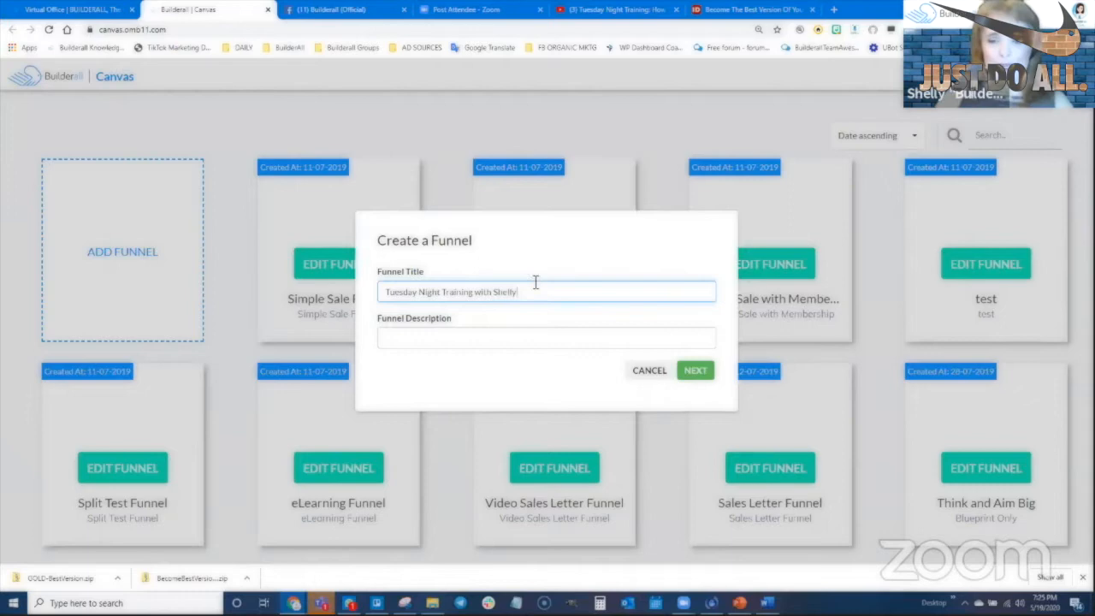
pyautogui.moveTo(535, 283); pyautogui.dragTo(374, 288)
pyautogui.hotkey('ctrl', 'c')
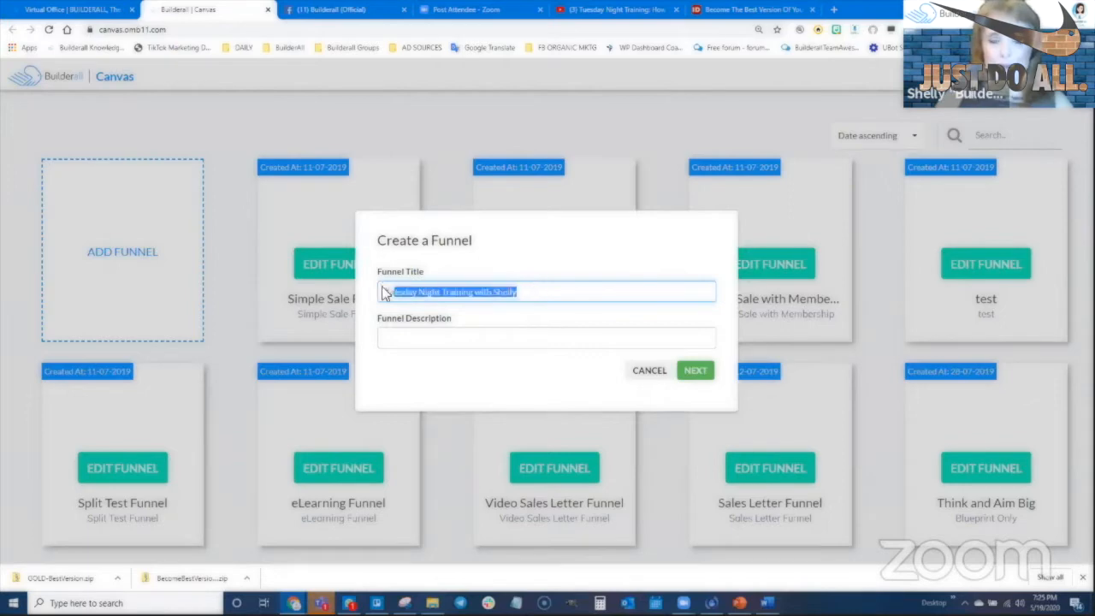
pyautogui.click(476, 343)
pyautogui.hotkey('ctrl', 'v')
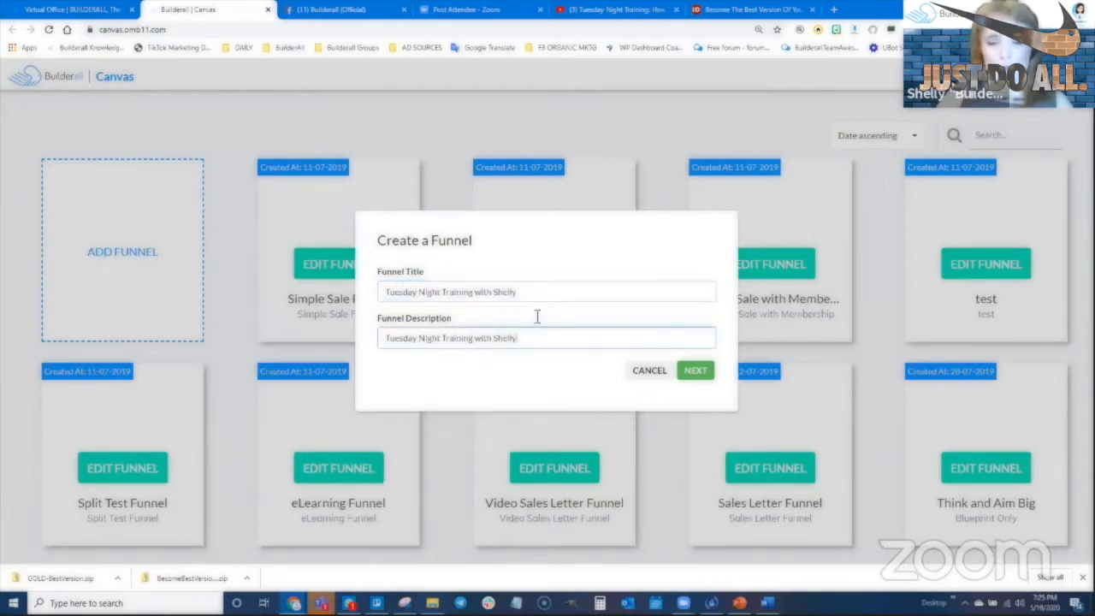
pyautogui.click(695, 370)
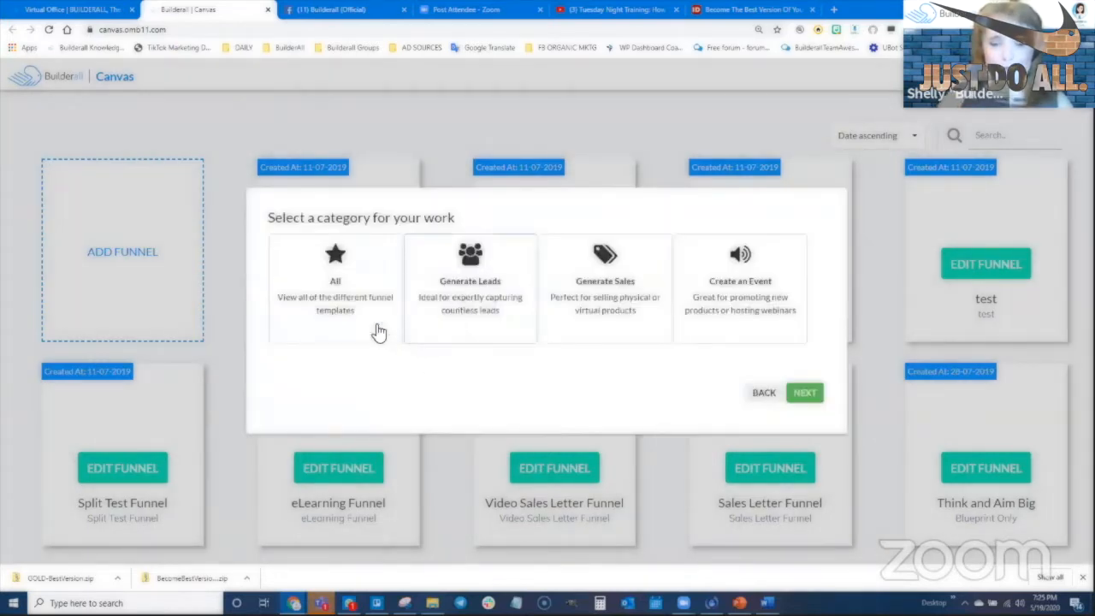
pyautogui.click(376, 360)
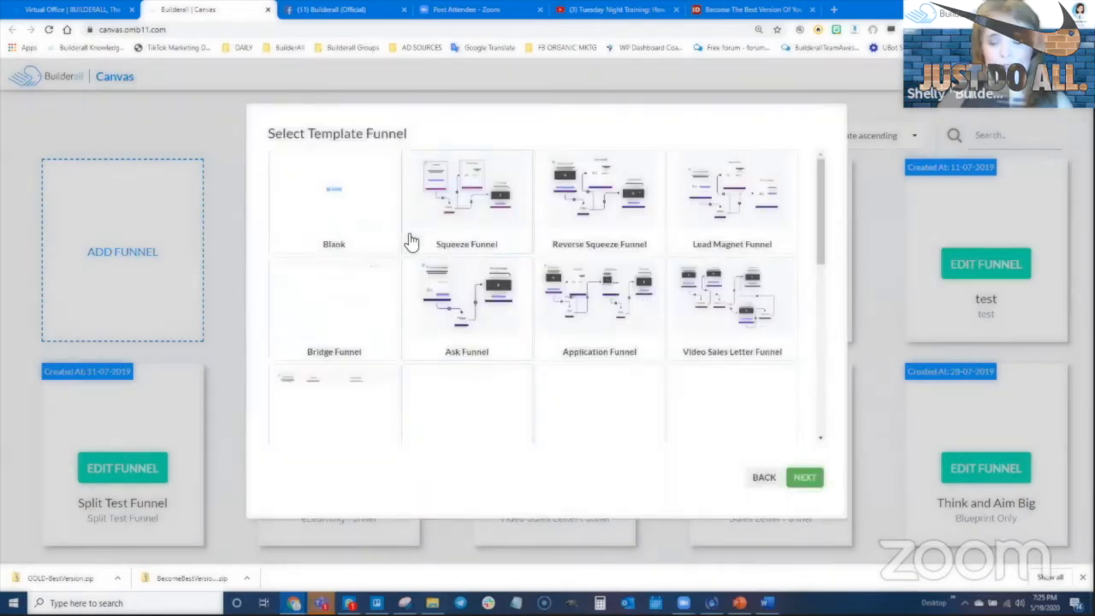
# Look through the available funnel templates, from Blank down to Simple Tripwire Funnel
pyautogui.scroll(-1, 492, 420)
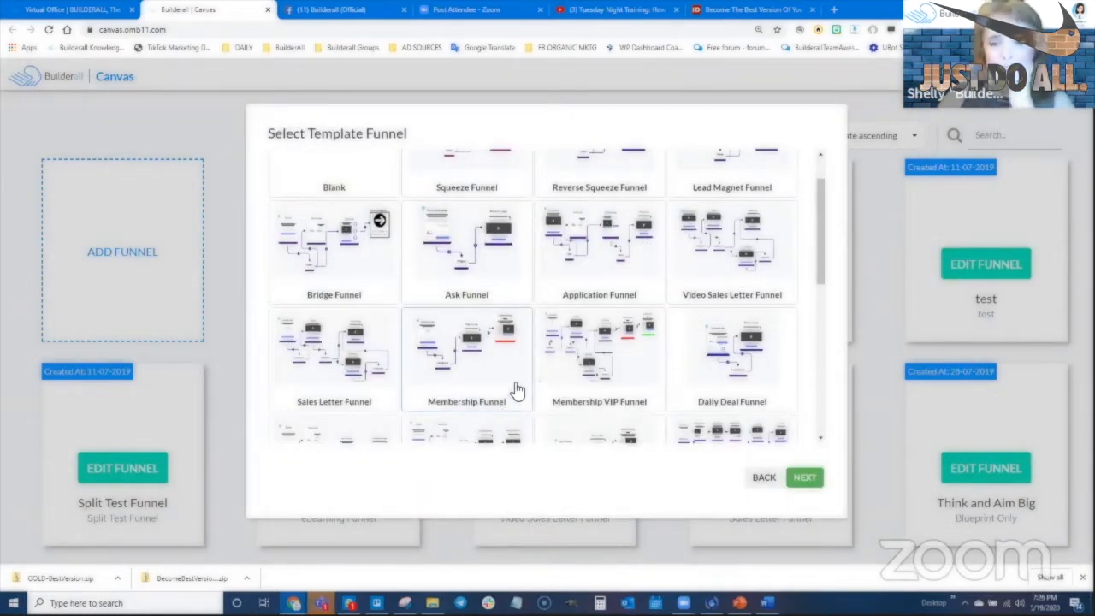
pyautogui.scroll(1, 516, 390)
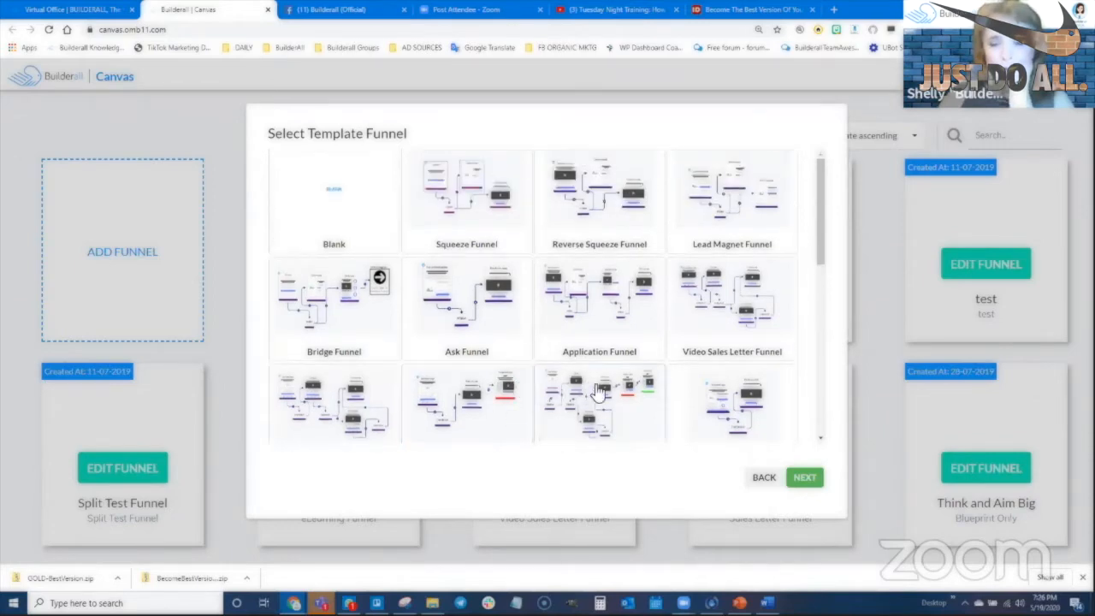
pyautogui.scroll(-1, 591, 392)
pyautogui.scroll(1, 590, 392)
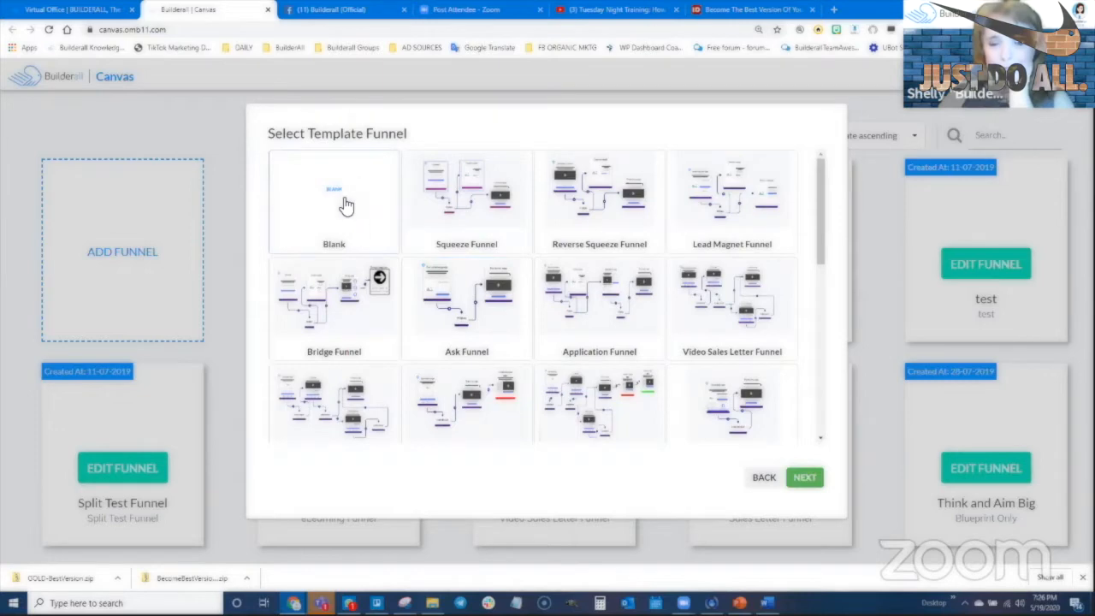
pyautogui.scroll(-1, 520, 313)
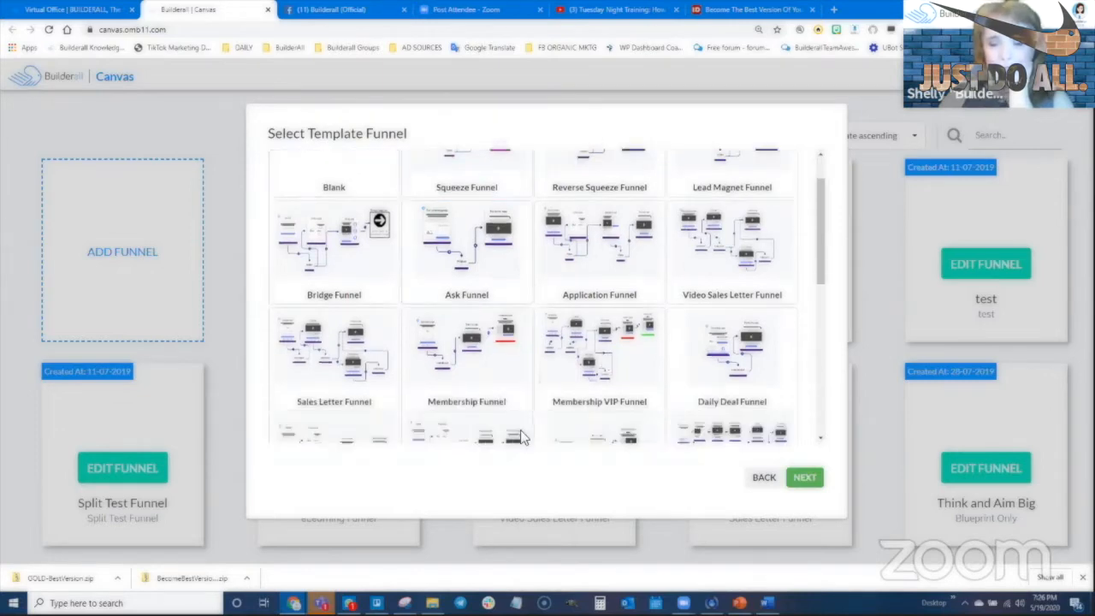
pyautogui.scroll(-2, 552, 433)
pyautogui.scroll(-2, 553, 433)
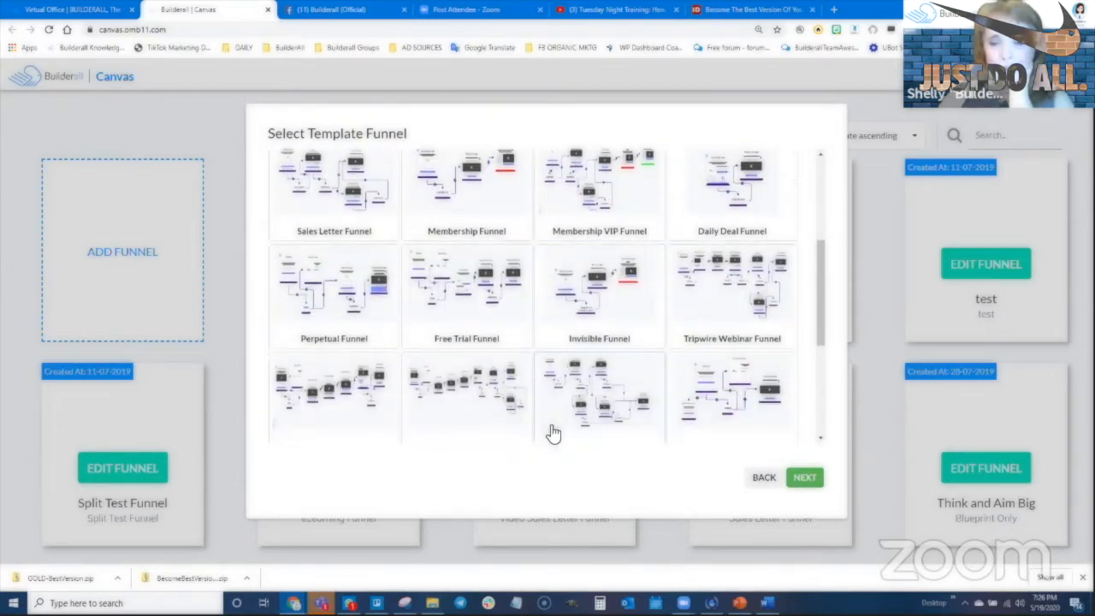
pyautogui.scroll(-1, 428, 379)
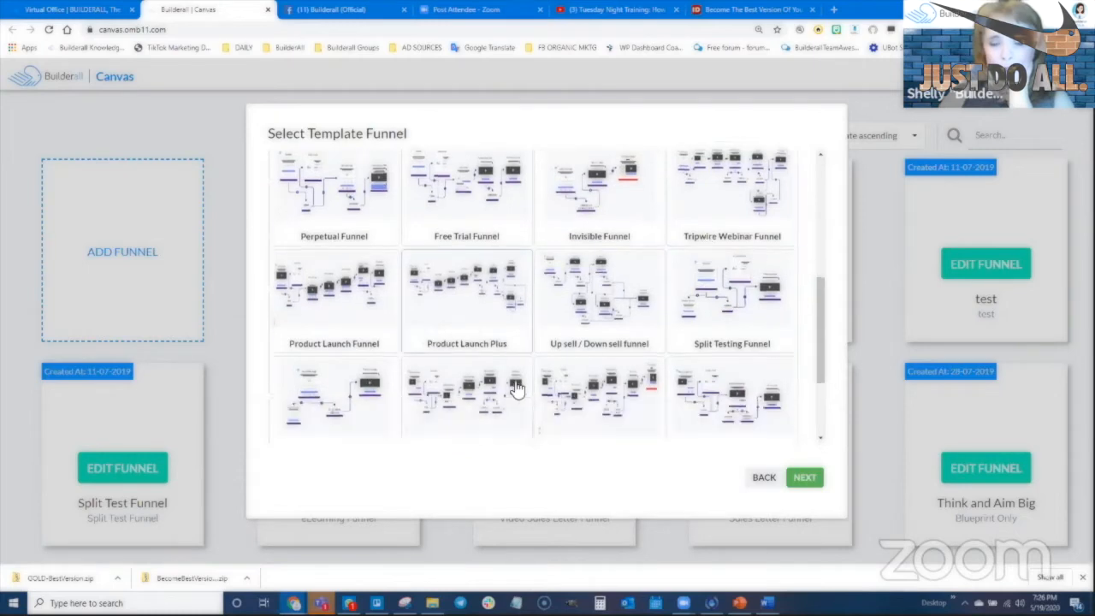
pyautogui.scroll(-1, 547, 394)
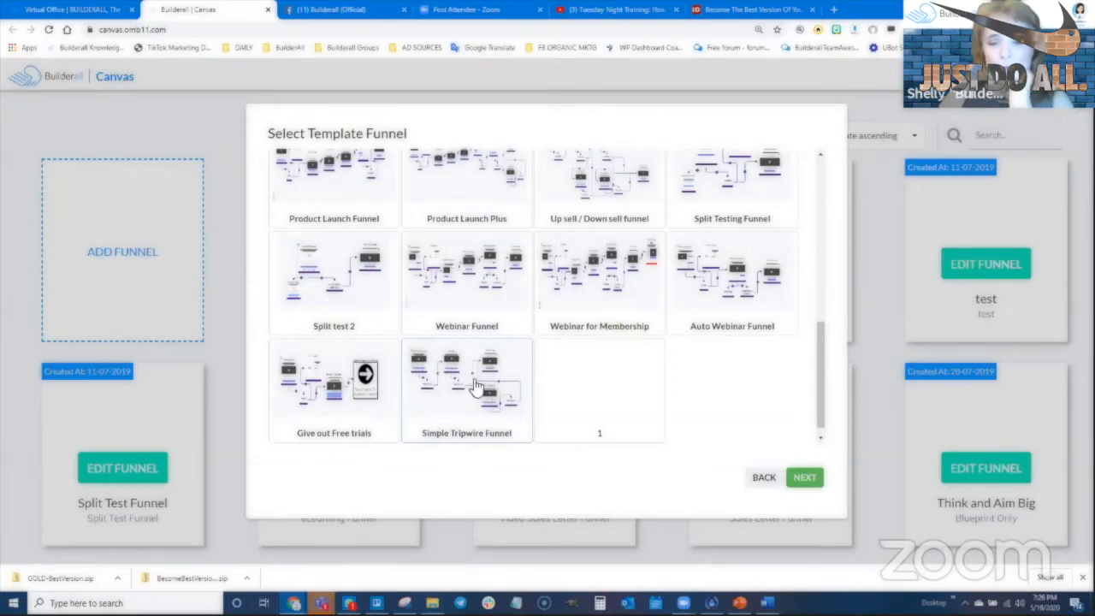
pyautogui.scroll(8, 428, 377)
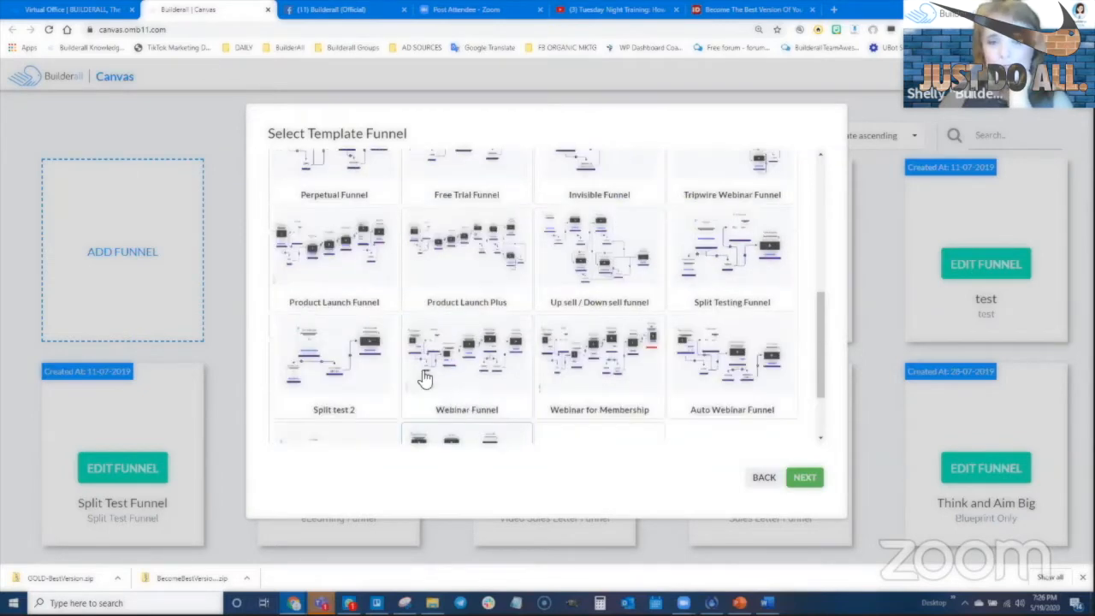
# Create the funnel from the Blank template with the Empty Theme
pyautogui.click(804, 477)
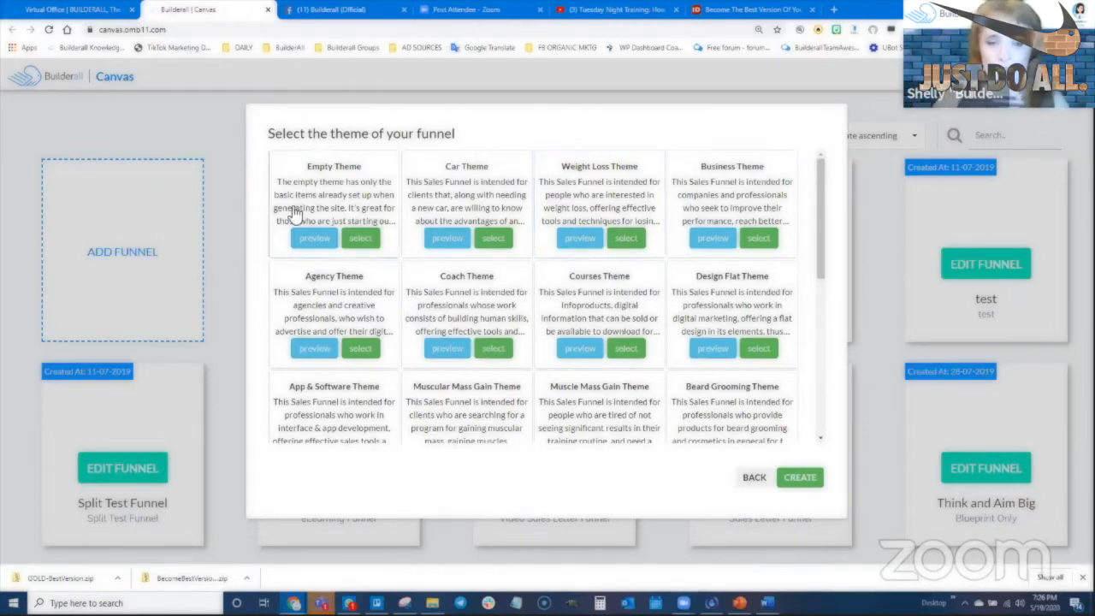
pyautogui.click(359, 240)
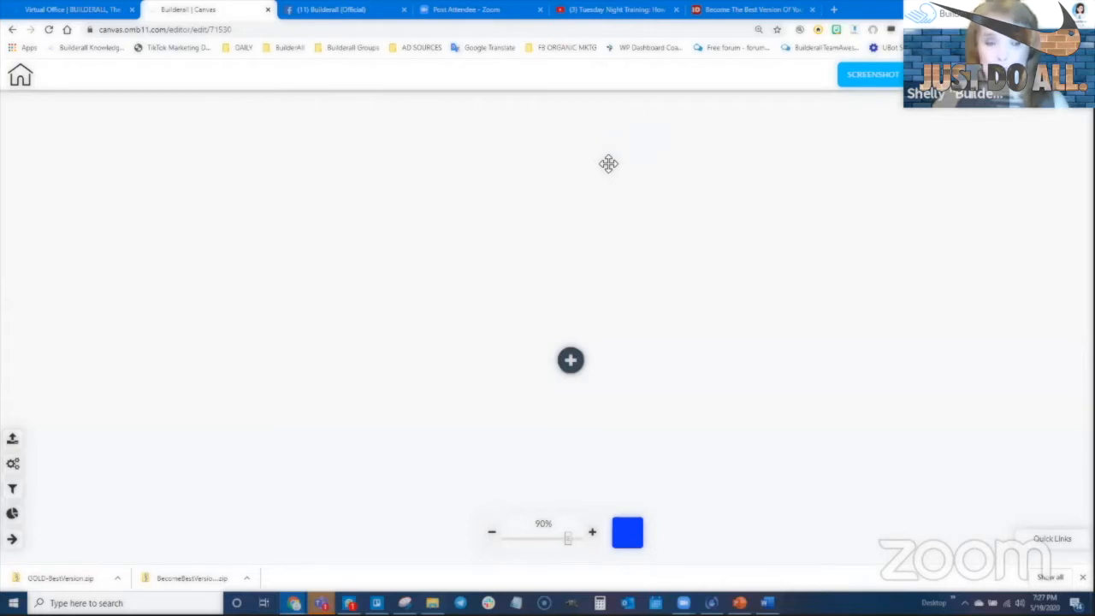
# Add a Lead magnet page to the empty canvas and move it inward with its form placed just below it
pyautogui.click(573, 361)
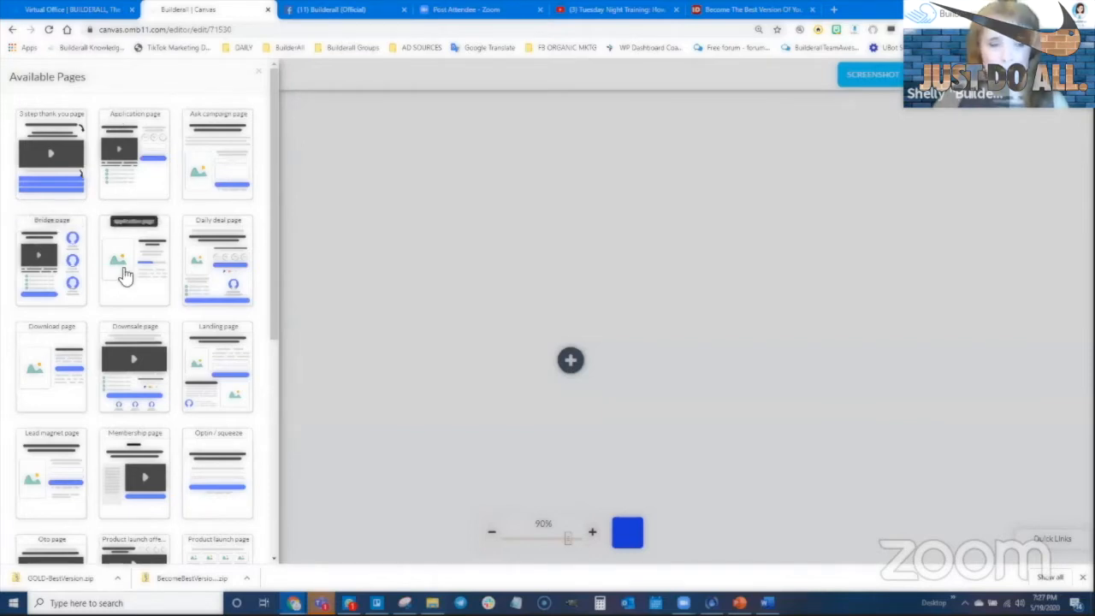
pyautogui.scroll(-1, 111, 385)
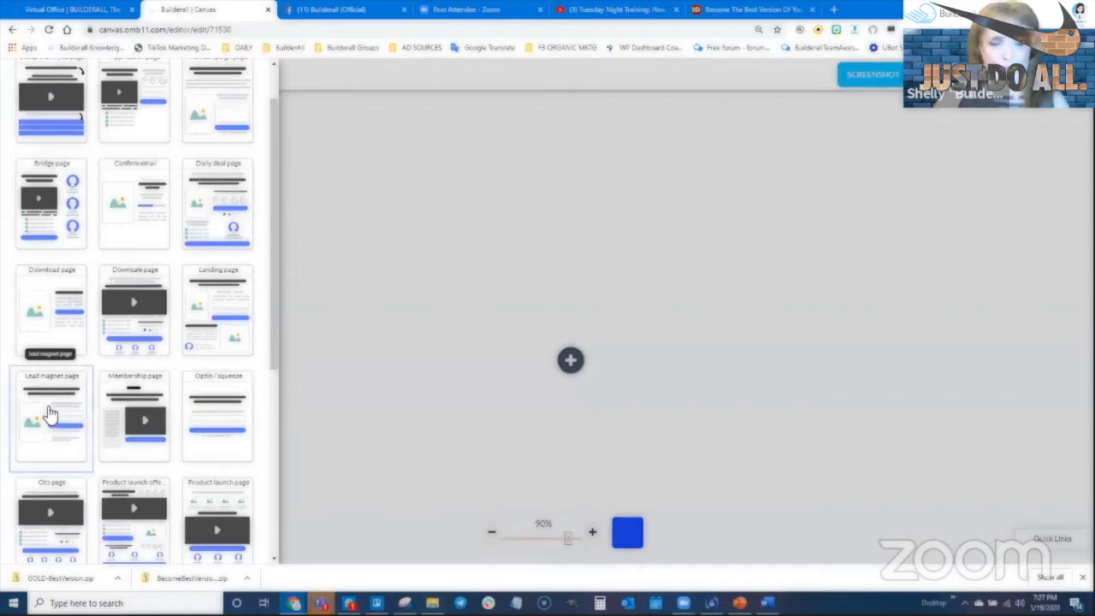
pyautogui.click(50, 416)
pyautogui.moveTo(142, 172); pyautogui.dragTo(308, 215)
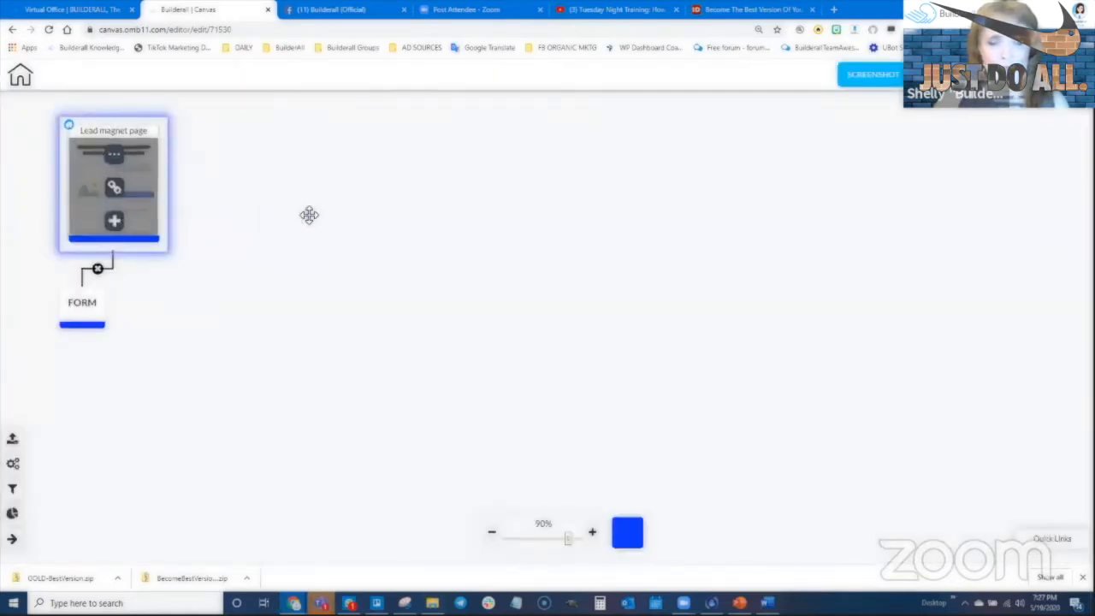
pyautogui.moveTo(100, 288); pyautogui.dragTo(364, 346)
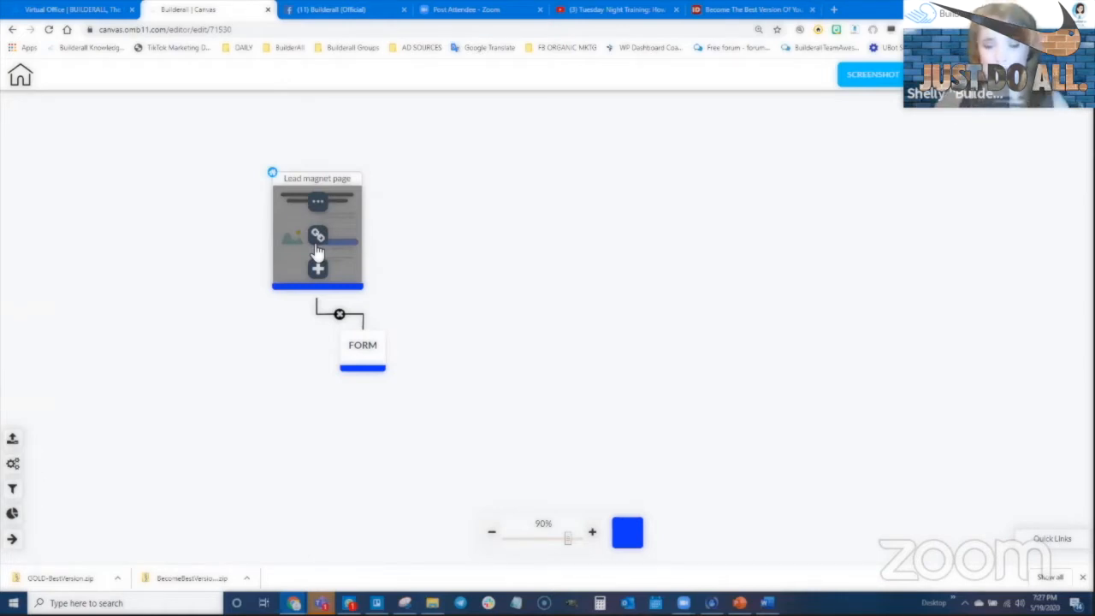
# Add a Confirm email page as the form's Pending subscribe page and place it beside the Lead magnet page
pyautogui.click(365, 353)
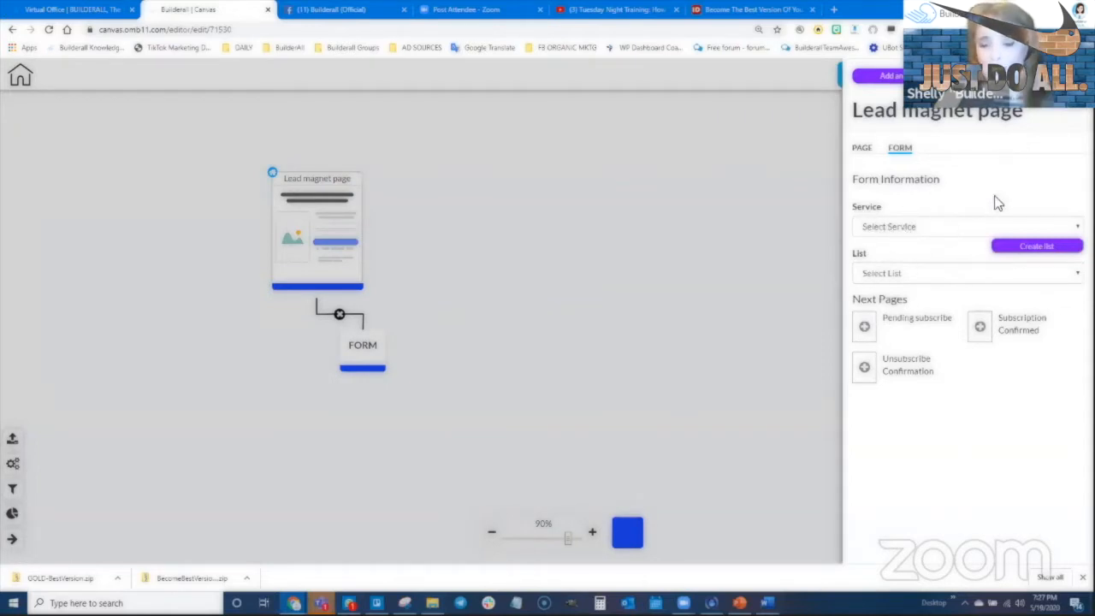
pyautogui.click(864, 326)
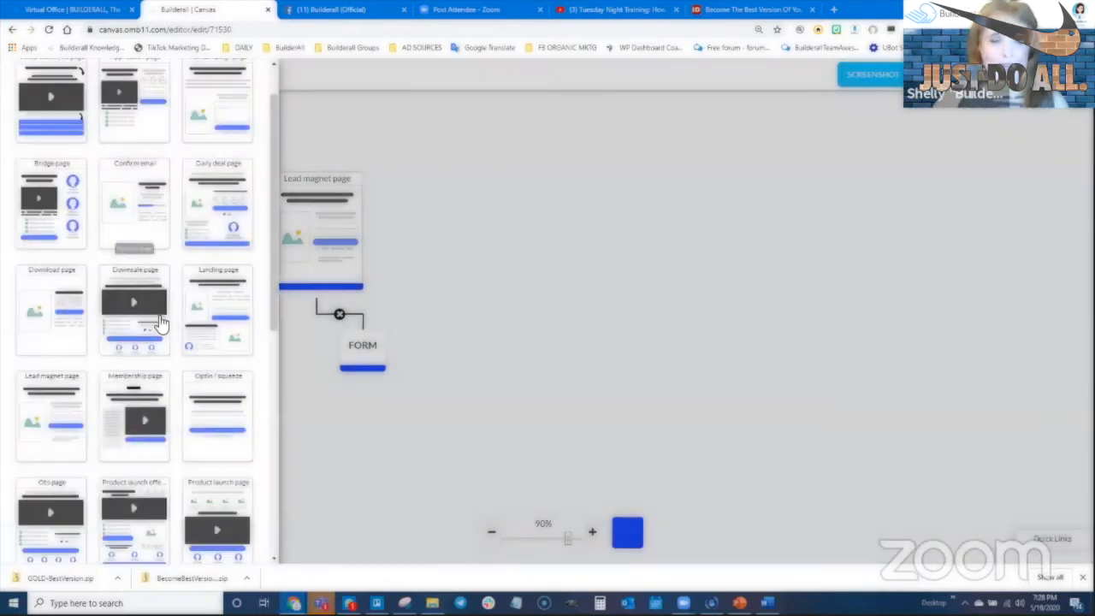
pyautogui.scroll(1, 159, 317)
pyautogui.click(137, 256)
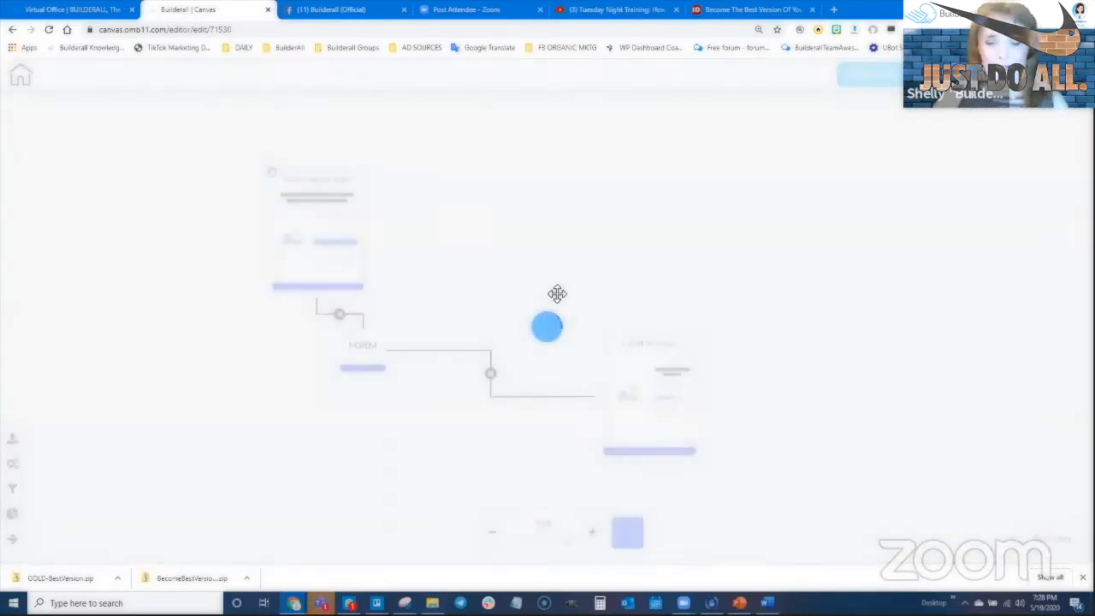
pyautogui.moveTo(644, 382); pyautogui.dragTo(437, 221)
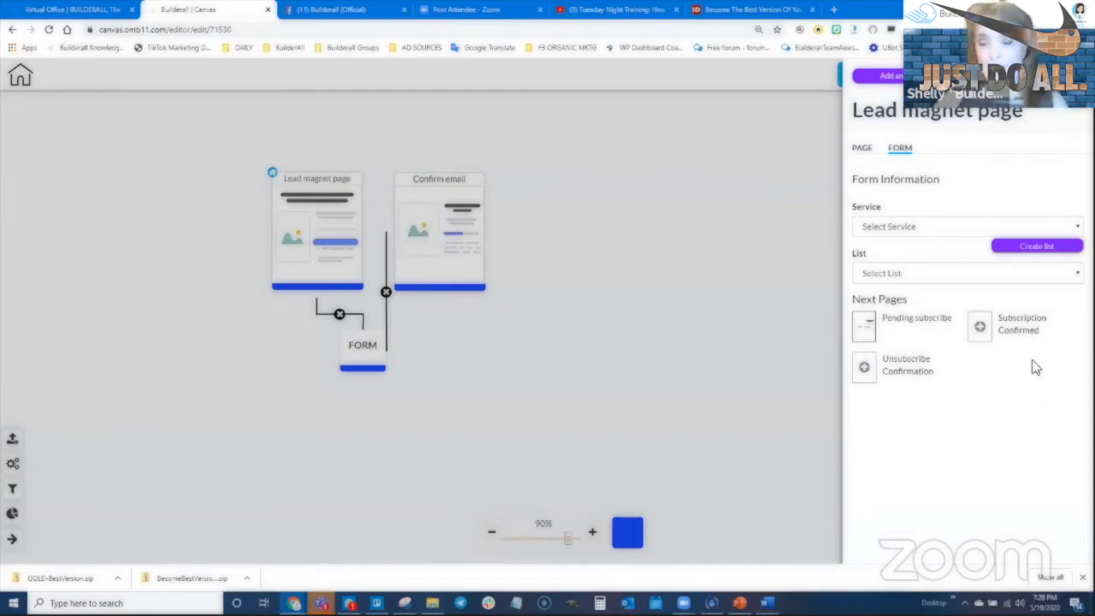
# Add a Sales letter page as the form's Subscription Confirmed page and place it beyond the Confirm email page
pyautogui.click(981, 330)
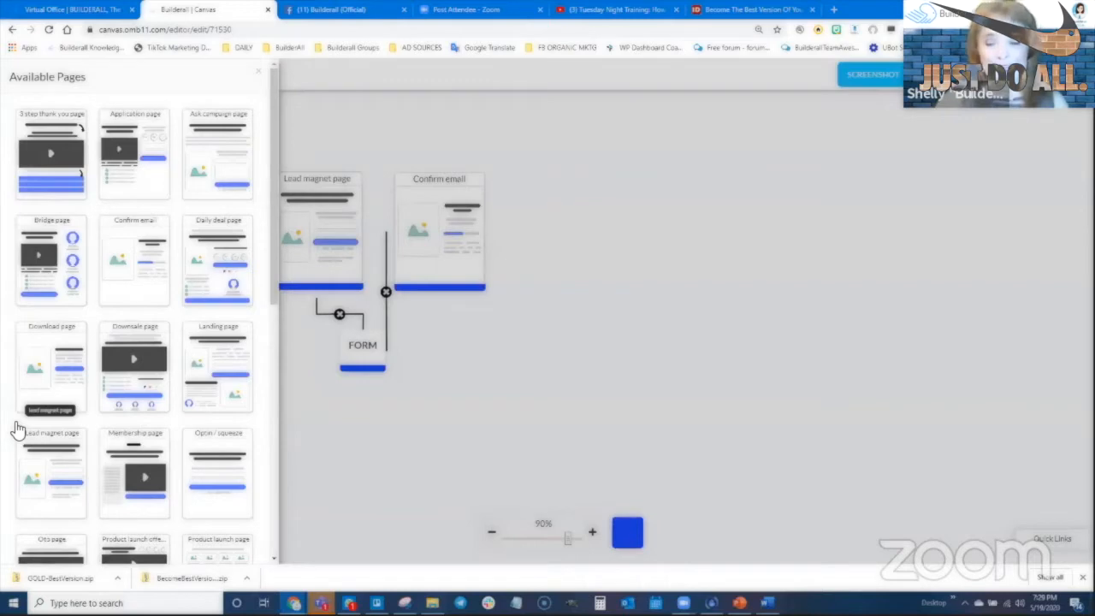
pyautogui.scroll(-1, 129, 439)
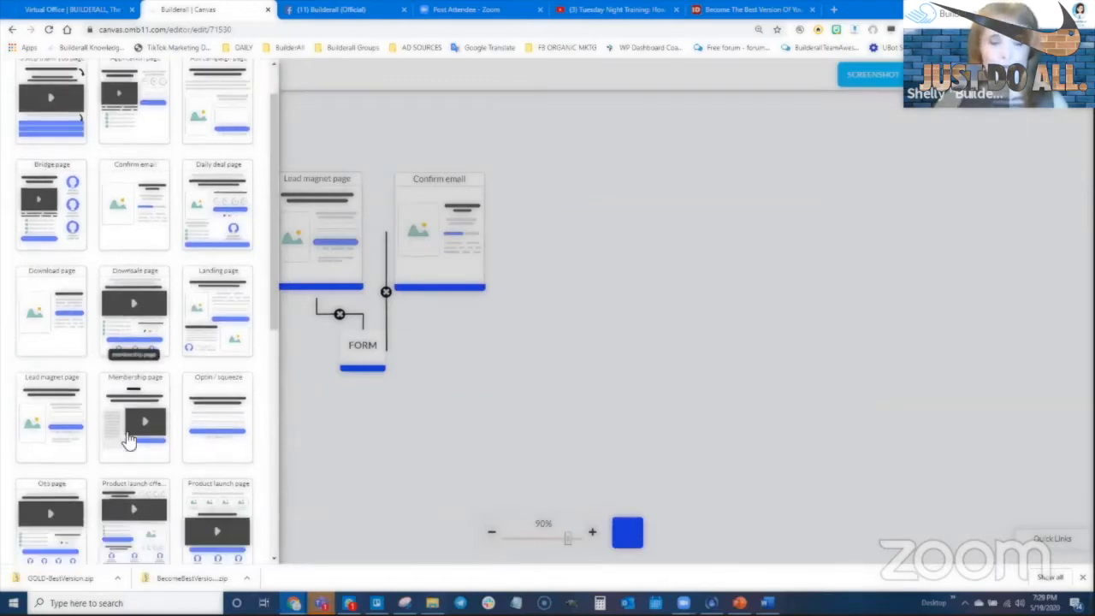
pyautogui.scroll(-6, 128, 439)
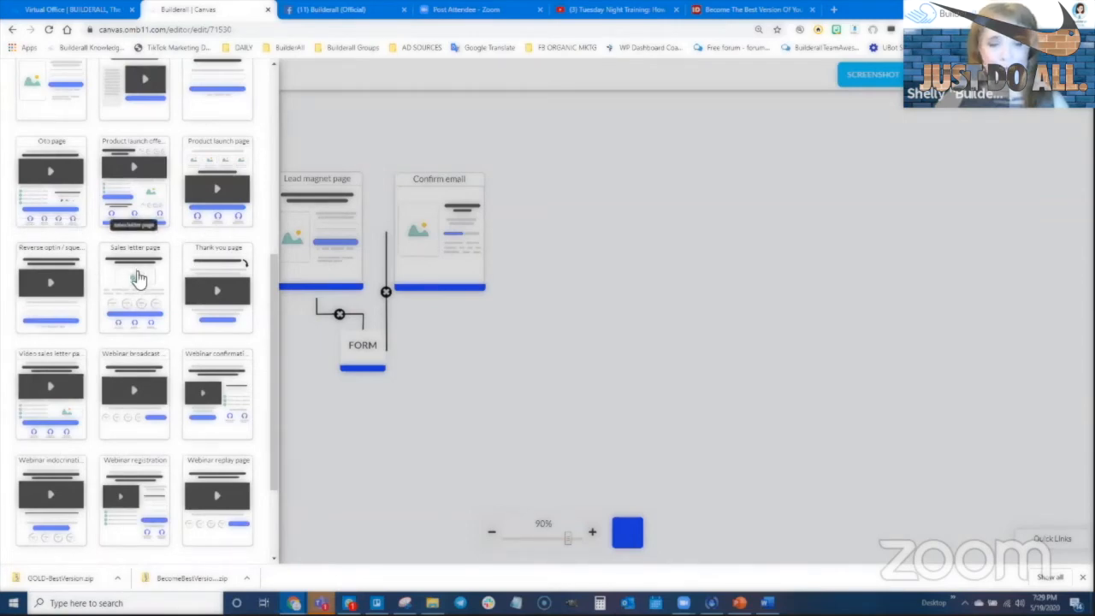
pyautogui.moveTo(138, 278); pyautogui.dragTo(578, 264)
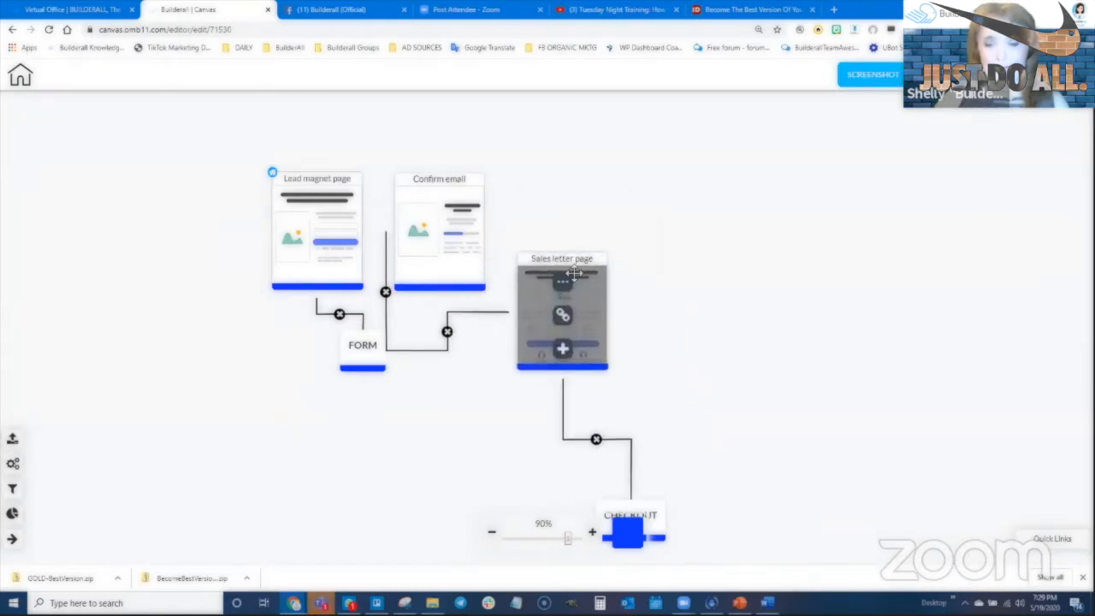
# Rename the Sales letter page as Front End Product and place its checkout just below it
pyautogui.click(563, 280)
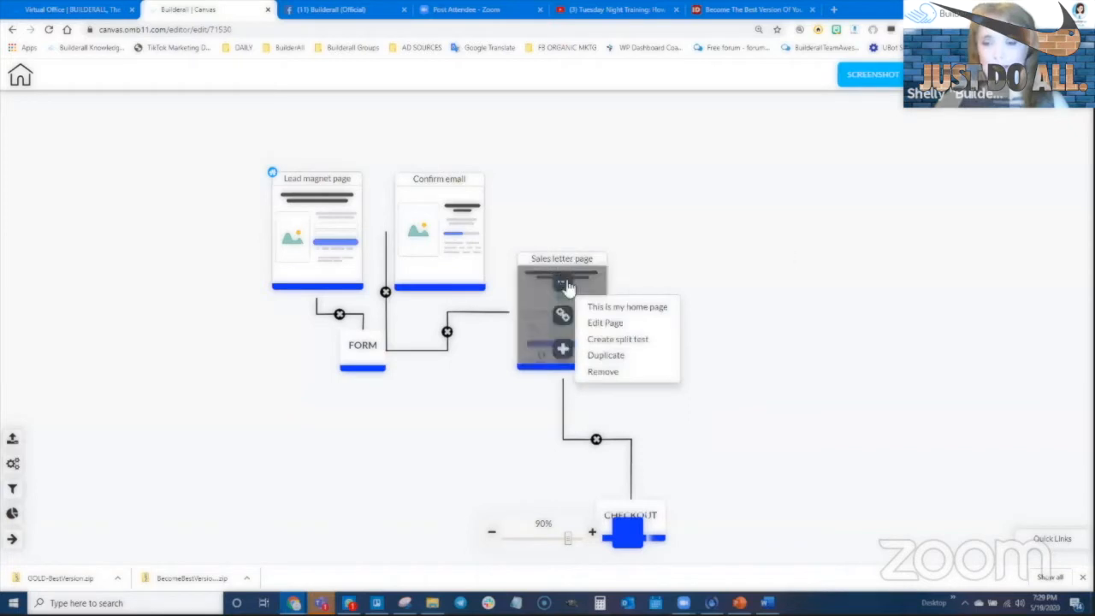
pyautogui.click(563, 283)
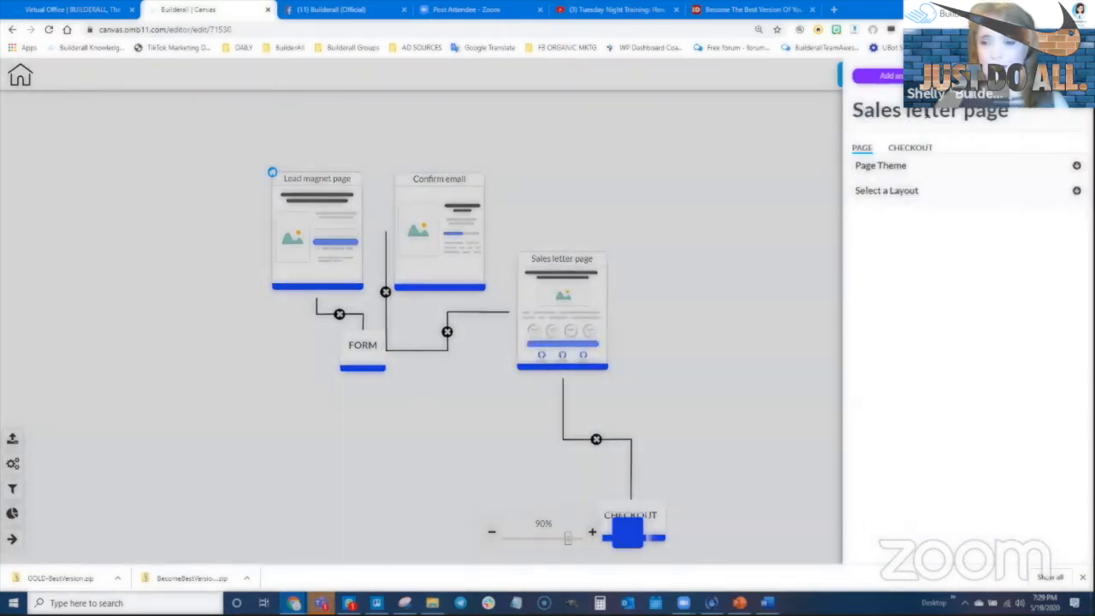
pyautogui.tripleClick(986, 120)
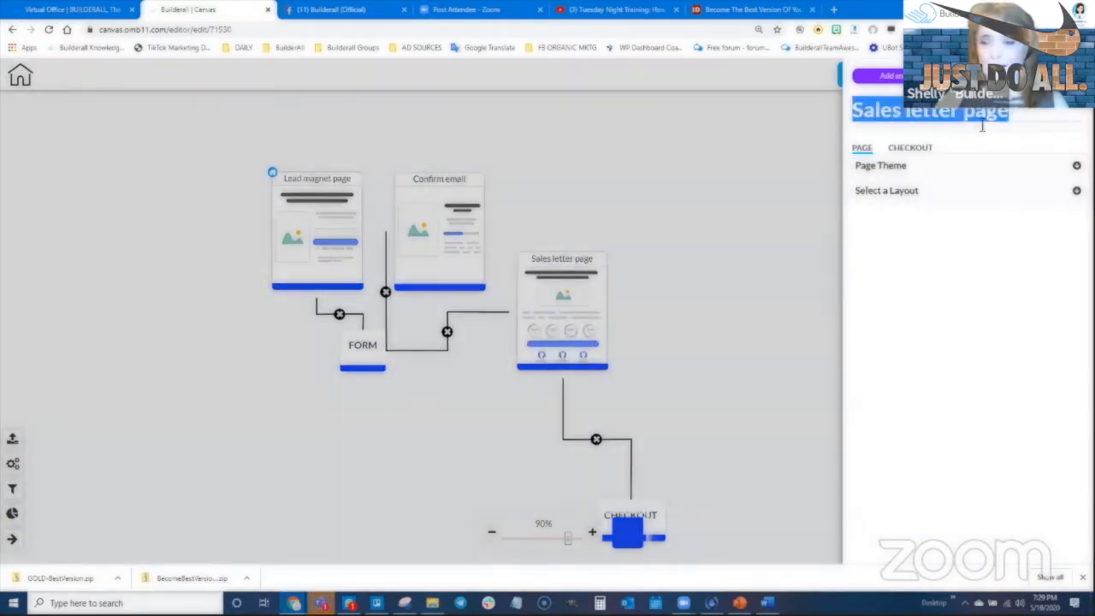
pyautogui.write('Sales P')
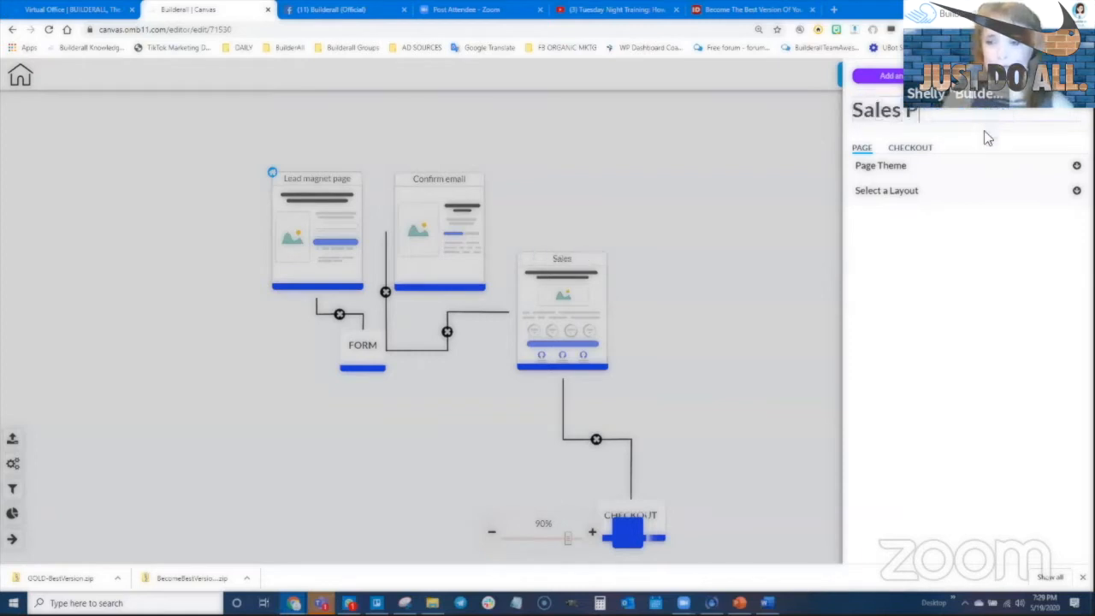
pyautogui.press('BackSpace')
pyautogui.press('BackSpace')
pyautogui.press('BackSpace')
pyautogui.press('BackSpace')
pyautogui.press('BackSpace')
pyautogui.press('BackSpace')
pyautogui.write('Front Eng')
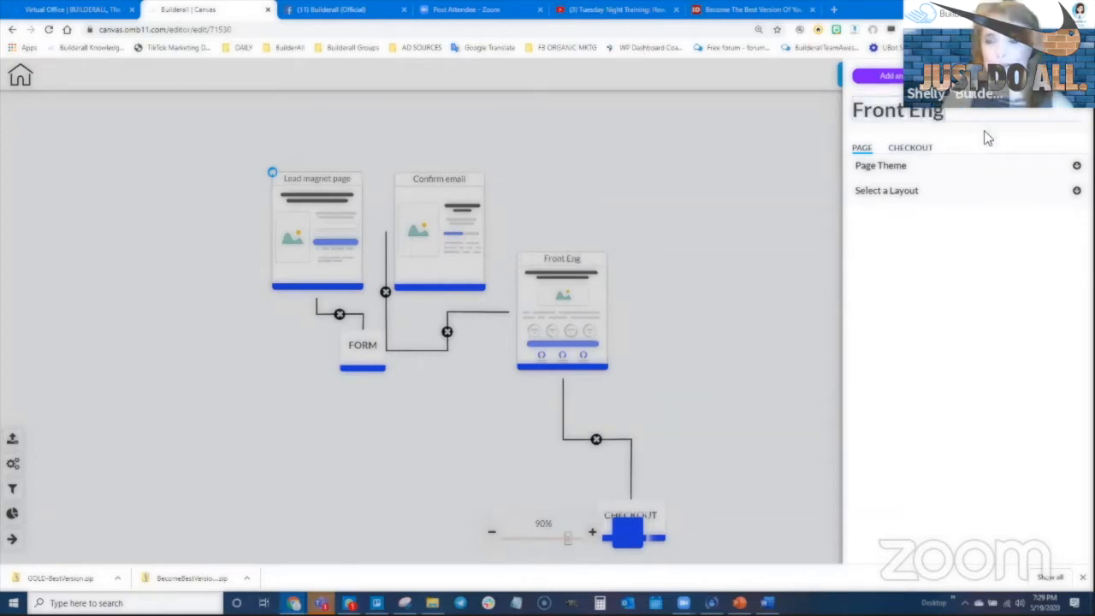
pyautogui.press('BackSpace')
pyautogui.write('d Product')
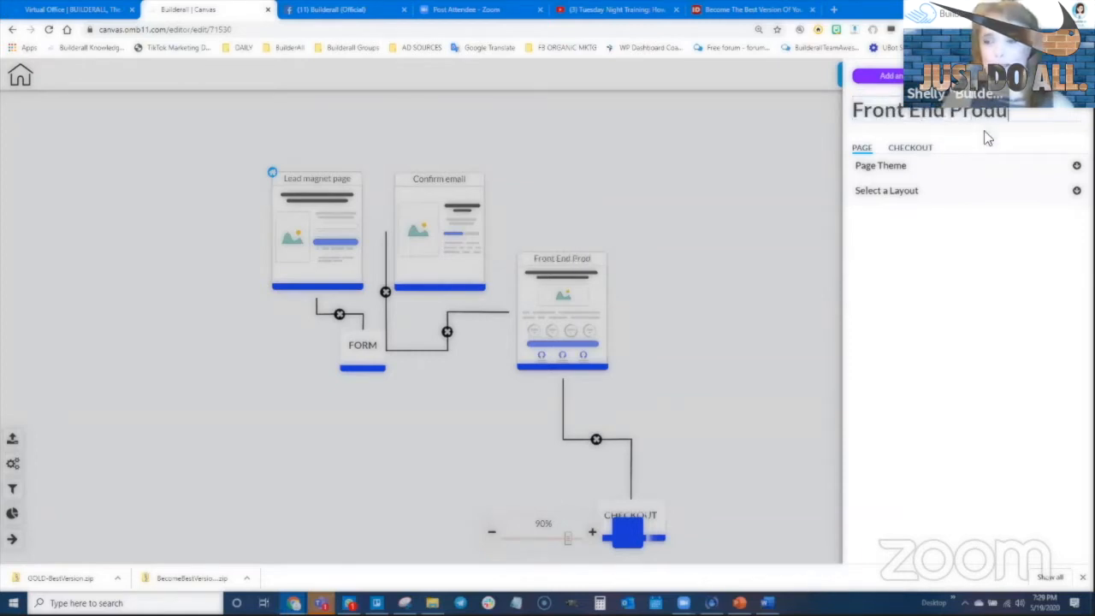
pyautogui.click(682, 302)
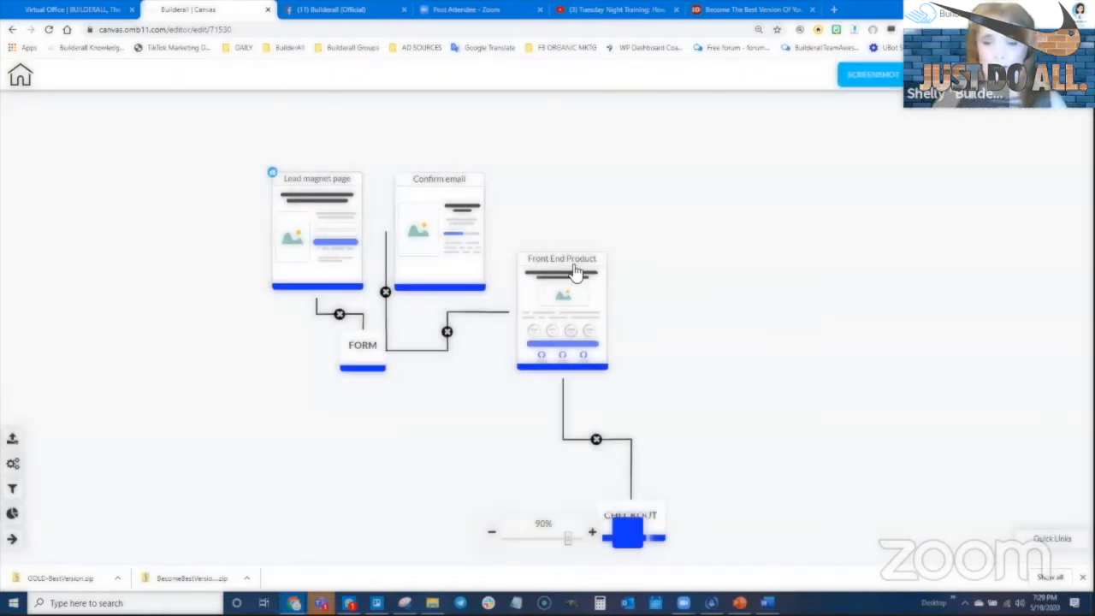
pyautogui.moveTo(571, 258); pyautogui.dragTo(634, 266)
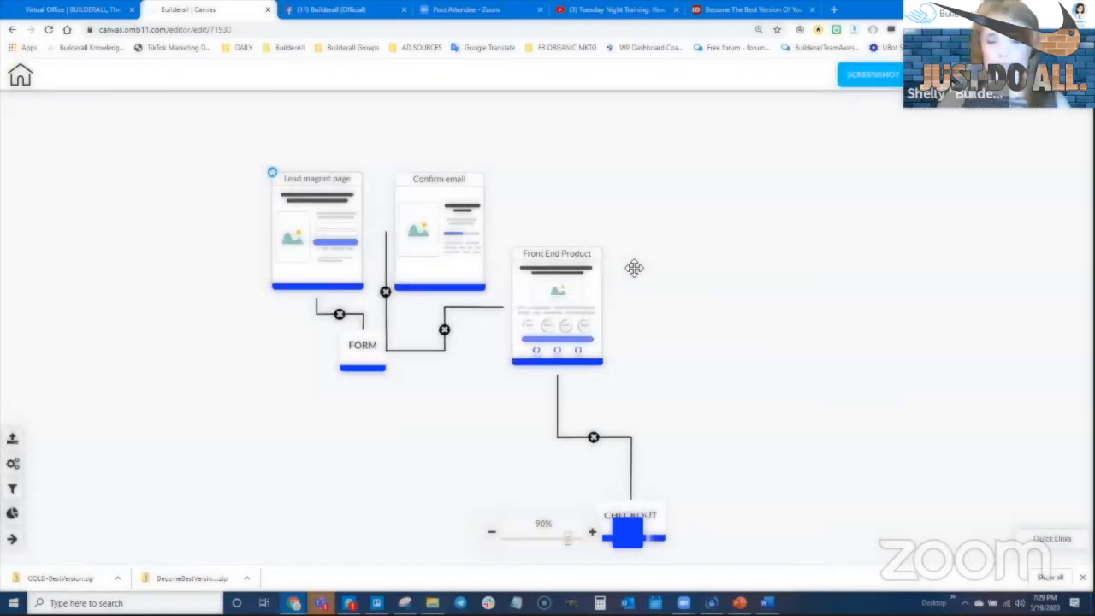
pyautogui.moveTo(667, 525); pyautogui.dragTo(640, 411)
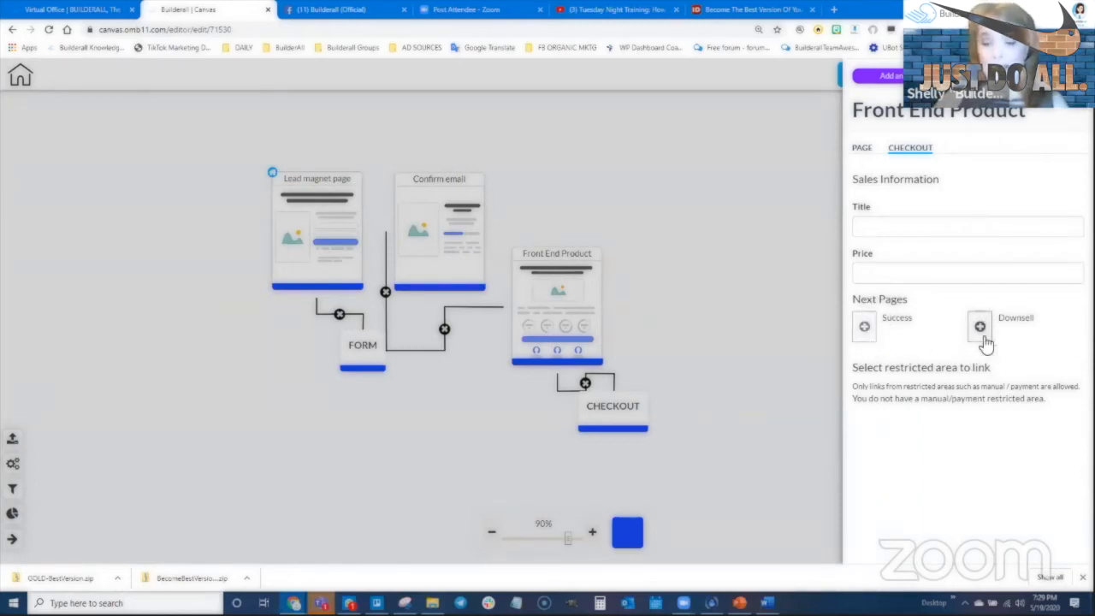
# Add a Thank you page as the Front End Product checkout's Success page and place it beside the Front End Product page
pyautogui.click(865, 326)
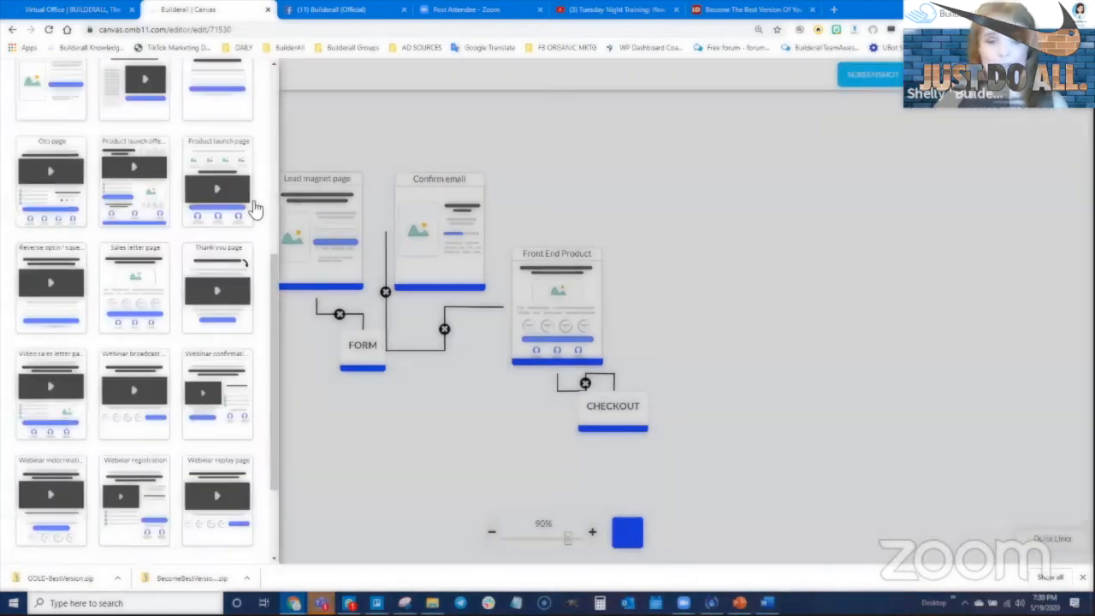
pyautogui.scroll(-1, 150, 390)
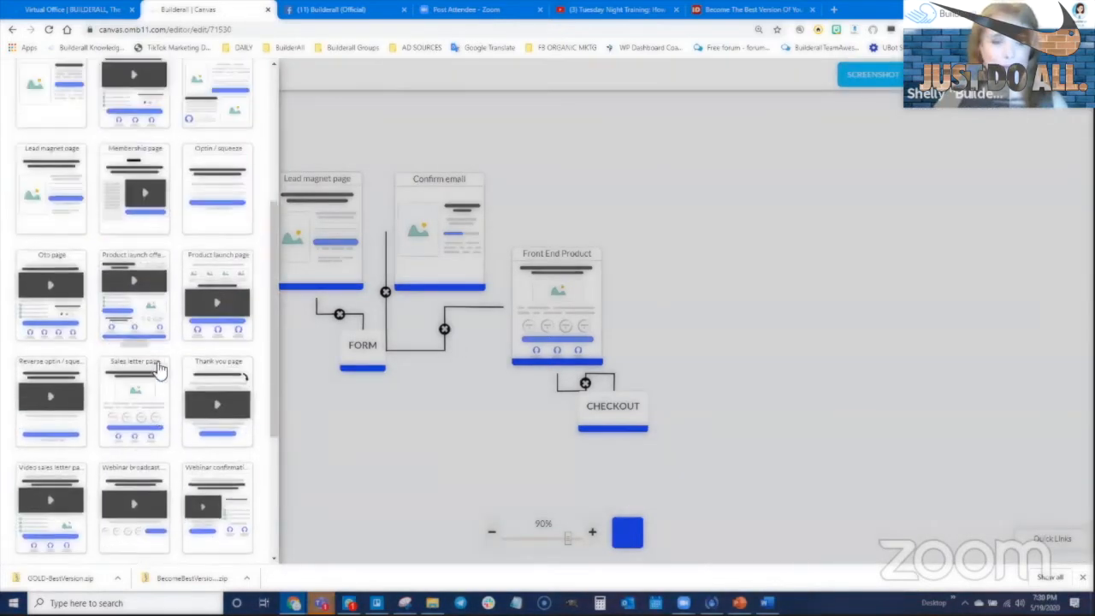
pyautogui.scroll(5, 205, 257)
pyautogui.scroll(-2, 214, 459)
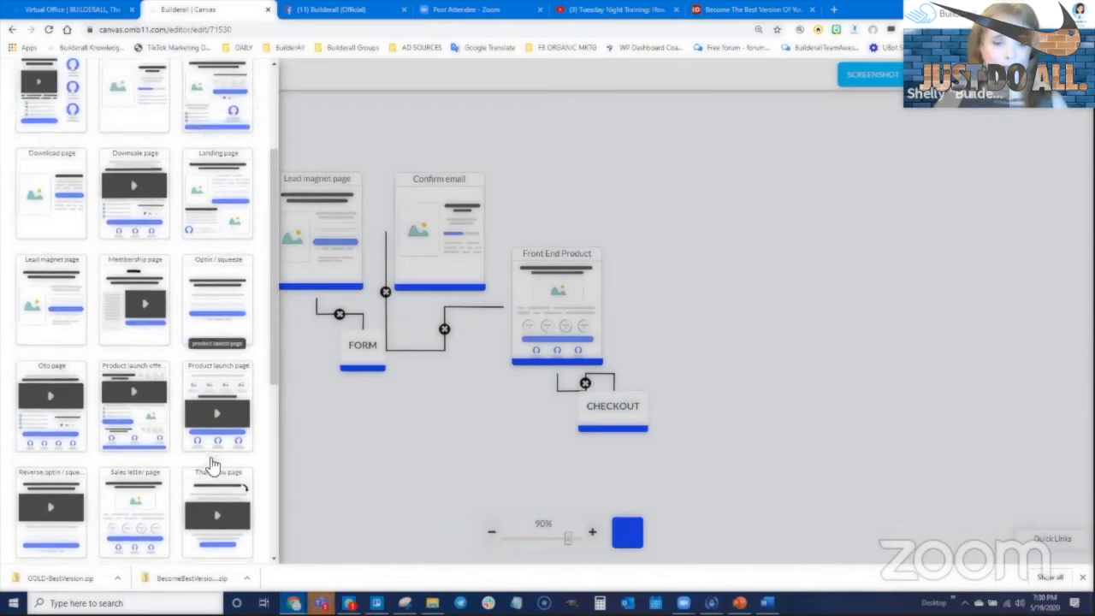
pyautogui.click(215, 454)
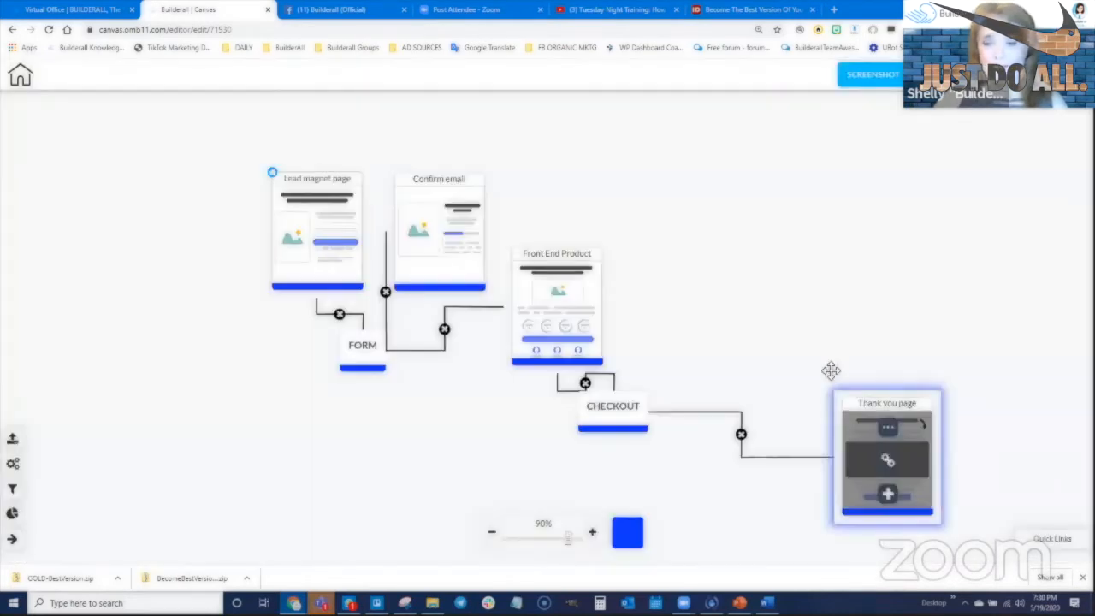
pyautogui.moveTo(831, 371); pyautogui.dragTo(655, 230)
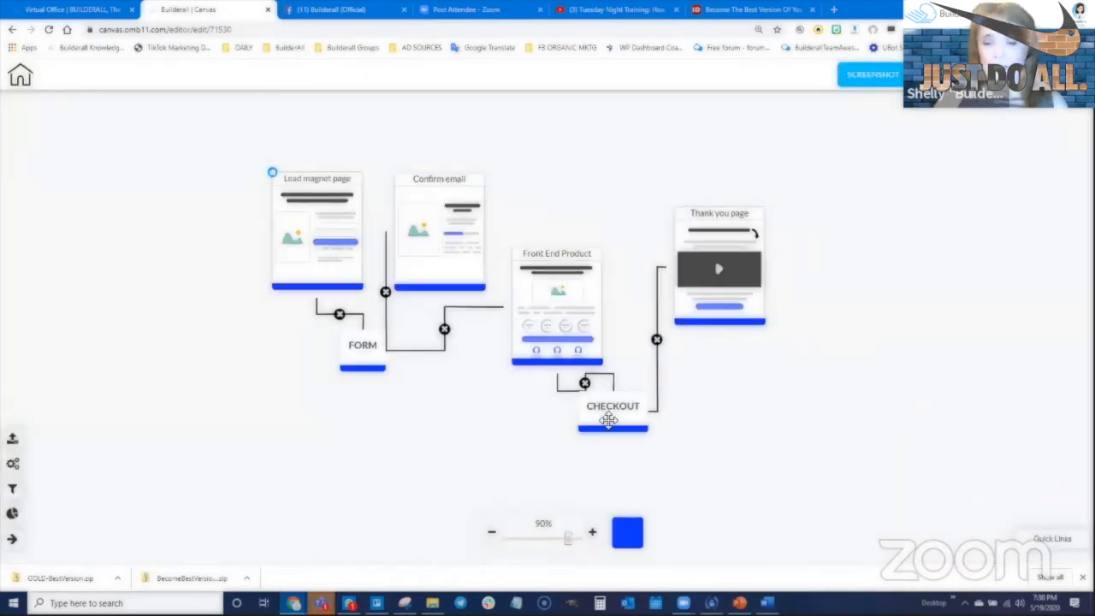
pyautogui.click(637, 465)
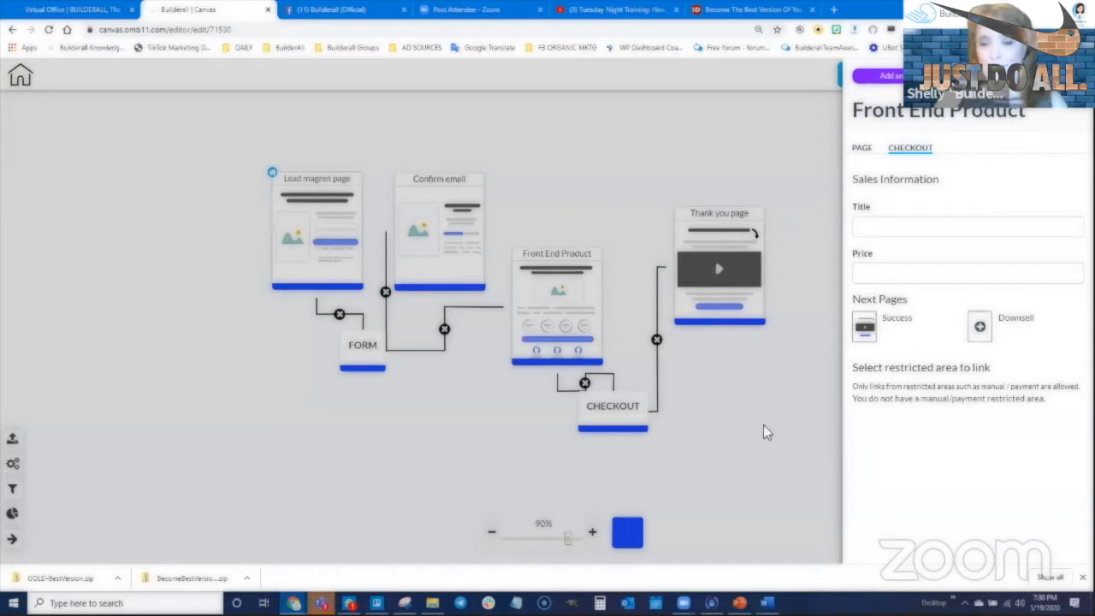
pyautogui.click(777, 332)
# Rename the Thank you page as Upsell
pyautogui.moveTo(580, 359)
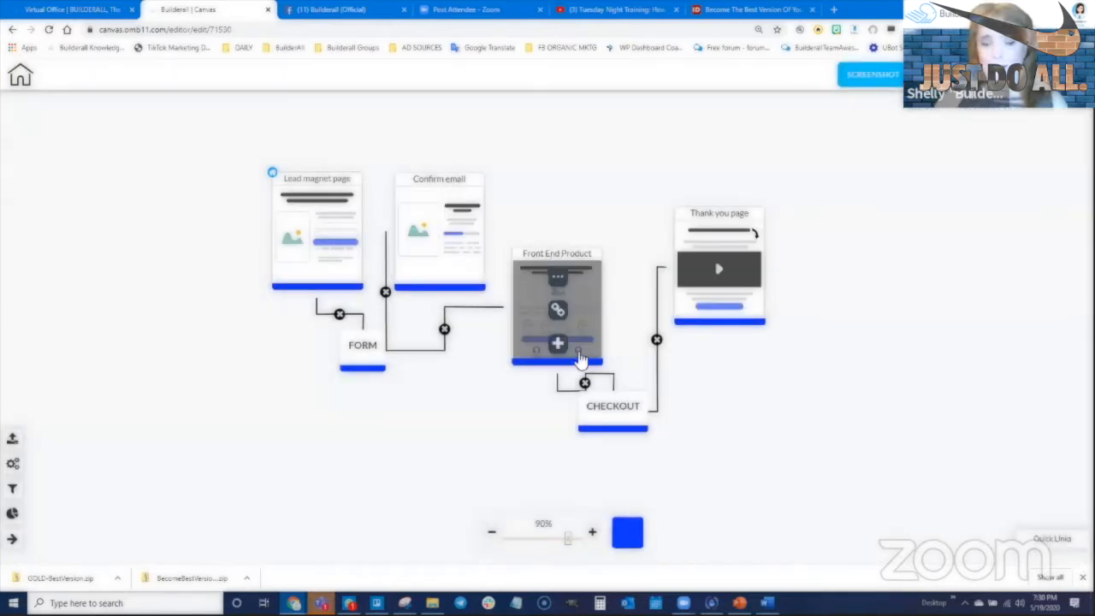
pyautogui.moveTo(725, 239)
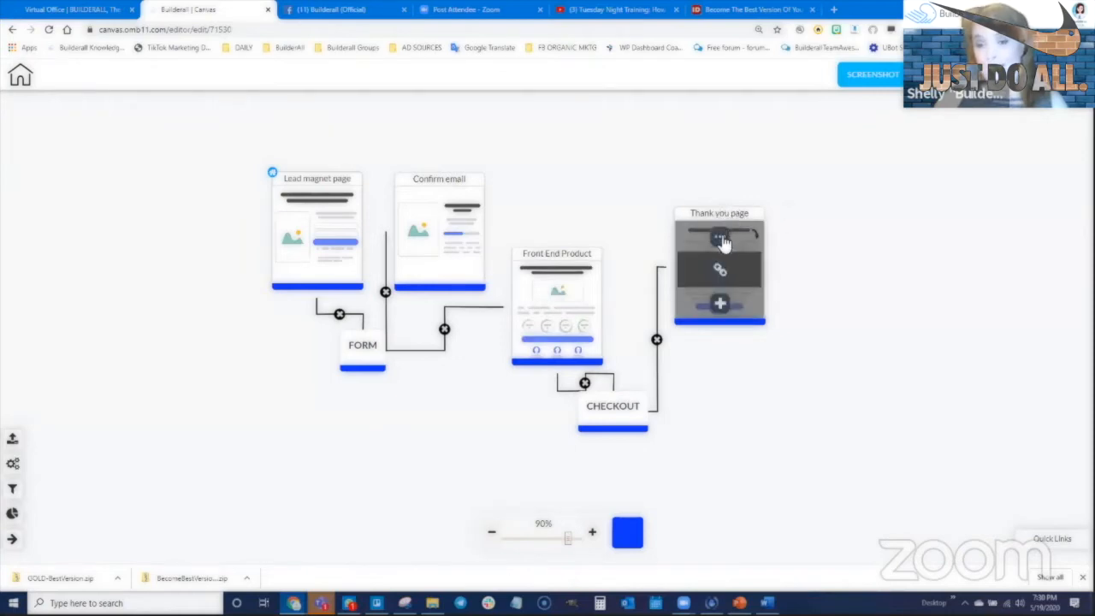
pyautogui.click(723, 242)
pyautogui.moveTo(853, 112); pyautogui.dragTo(1029, 129)
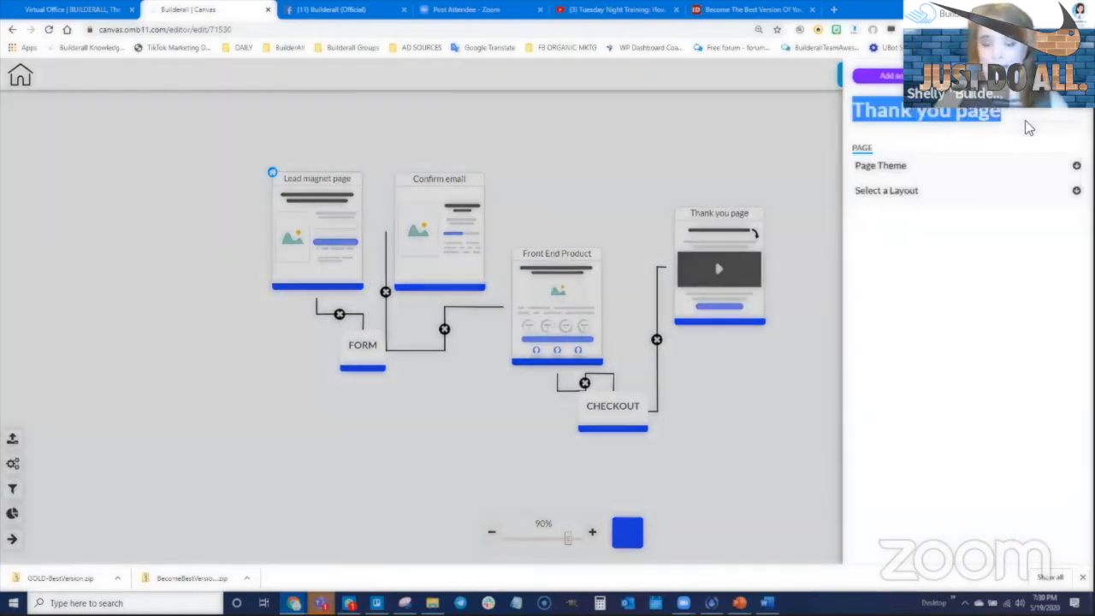
pyautogui.write('Upsell')
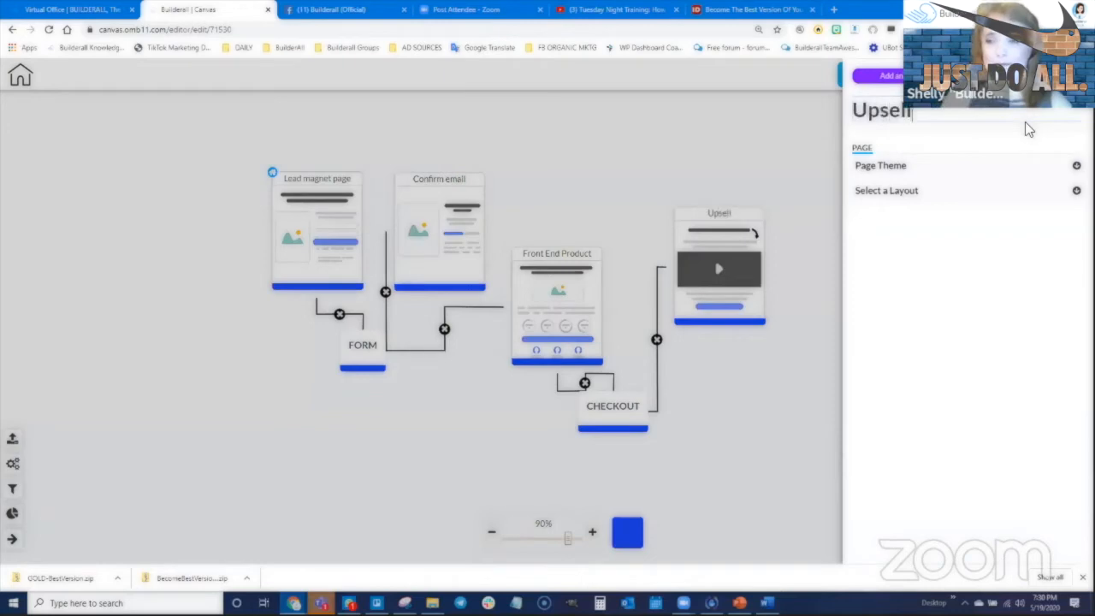
pyautogui.click(775, 424)
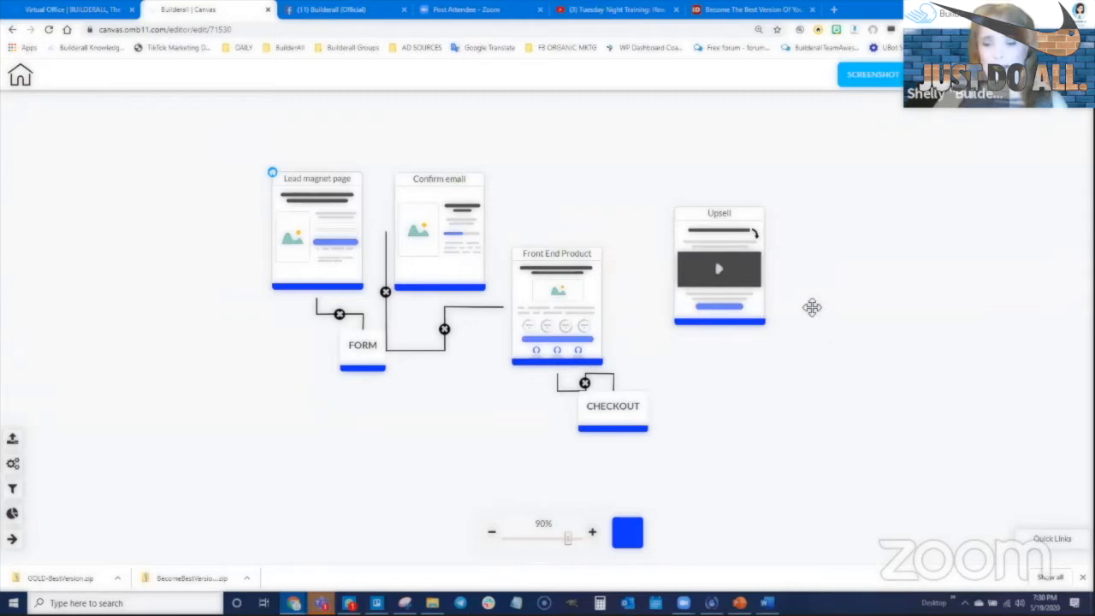
# Remove the Upsell page made from the Thank you layout from the canvas
pyautogui.moveTo(724, 271)
pyautogui.click(727, 244)
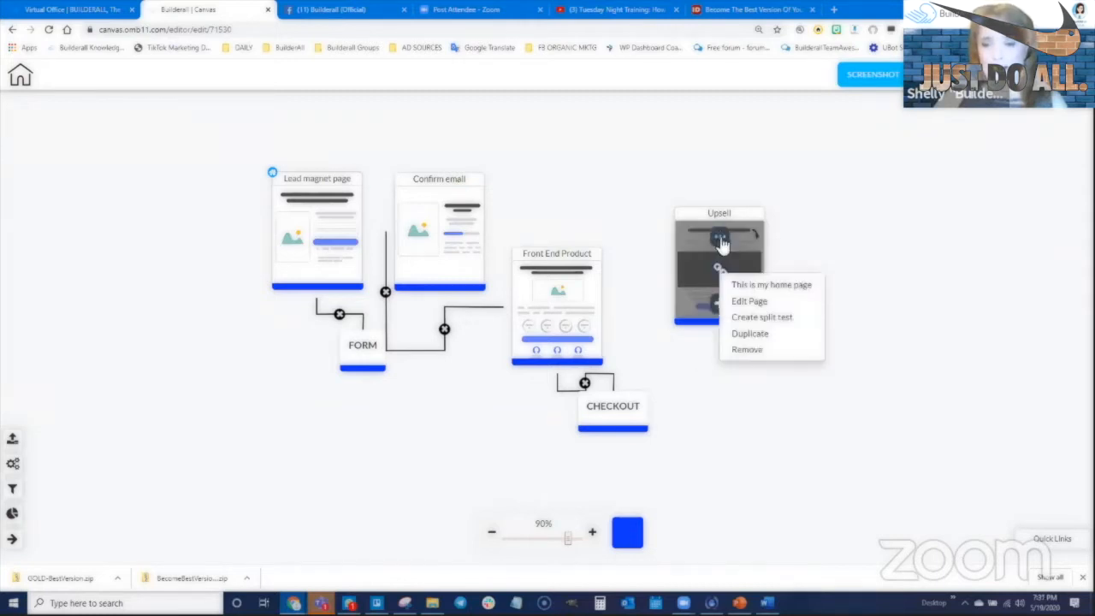
pyautogui.click(757, 350)
# Add a Sales letter page as the Front End Product checkout's Success page and place it with its own checkout beside Front End Product
pyautogui.click(620, 413)
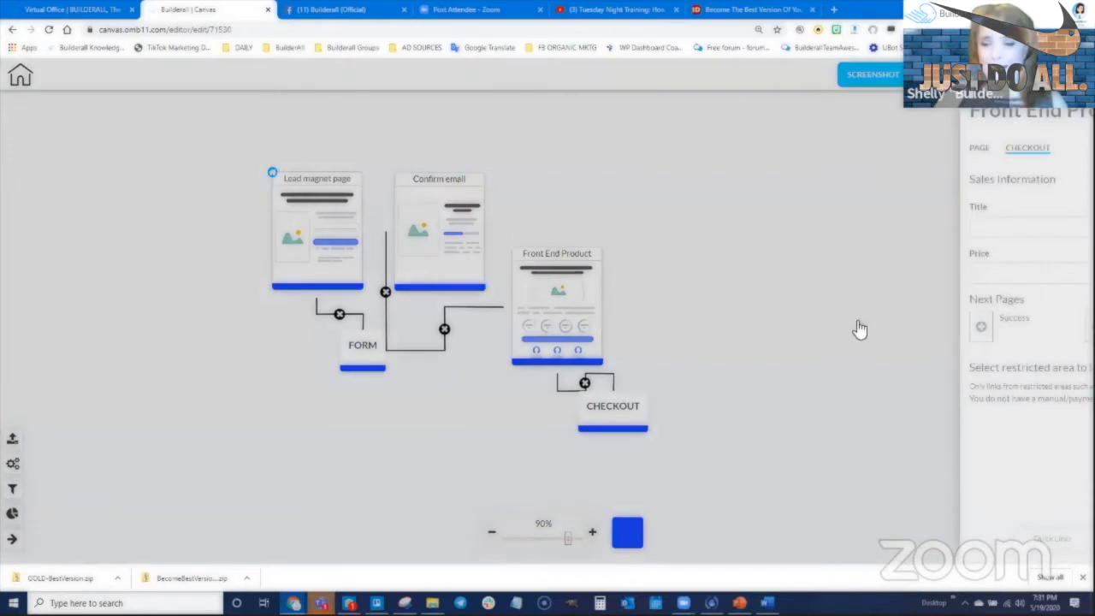
pyautogui.click(863, 330)
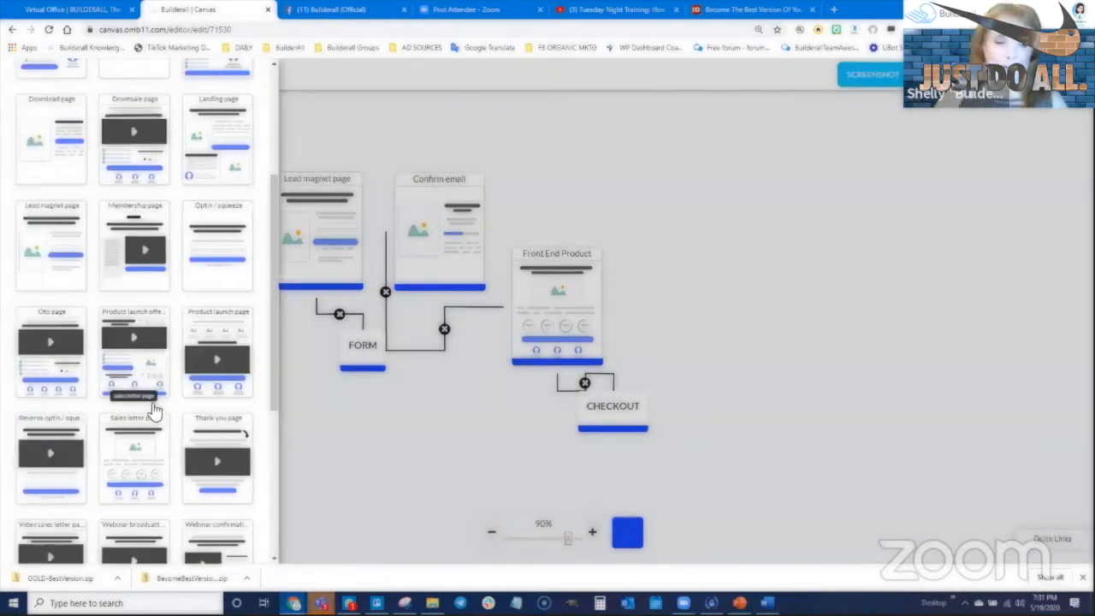
pyautogui.click(154, 413)
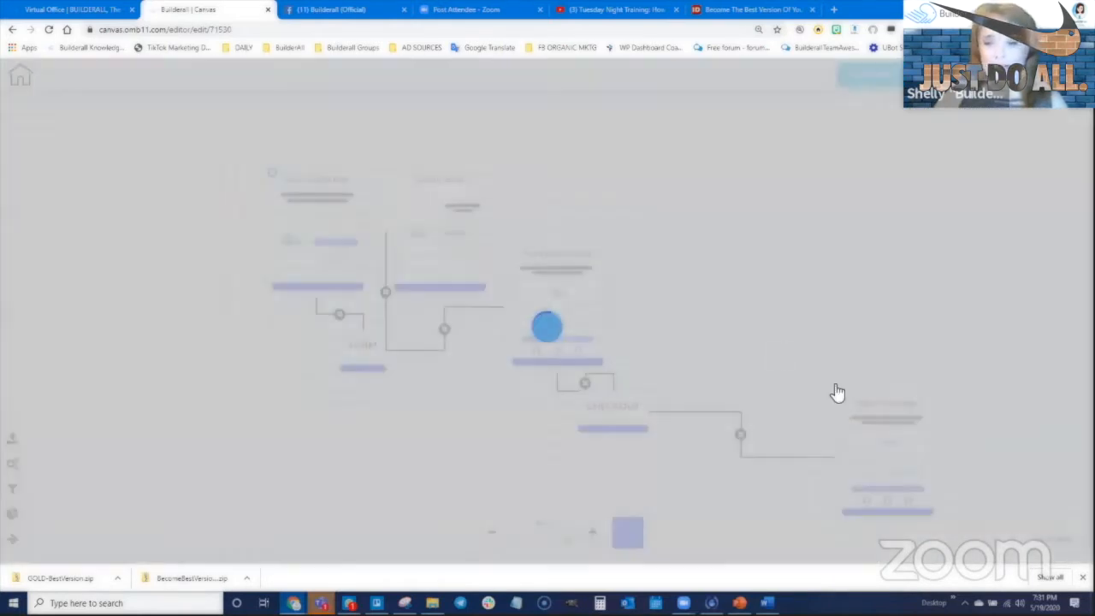
pyautogui.scroll(-1, 936, 465)
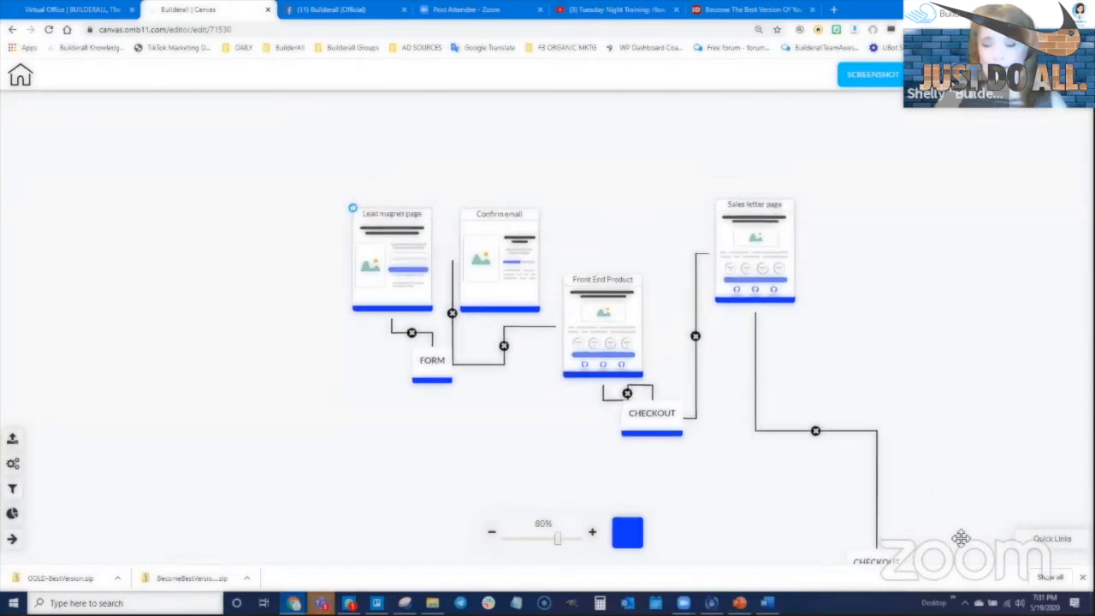
pyautogui.moveTo(858, 550); pyautogui.dragTo(831, 332)
pyautogui.moveTo(774, 226)
pyautogui.moveTo(761, 225); pyautogui.dragTo(724, 247)
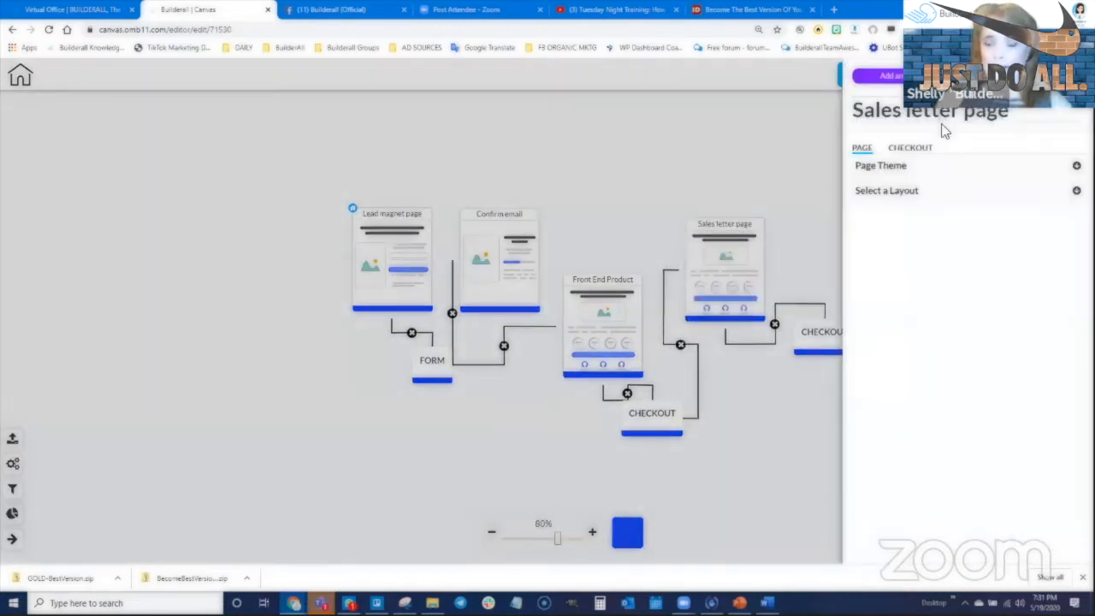
# Rename the new Sales letter page as Upsell and nudge its checkout slightly closer
pyautogui.doubleClick(933, 111)
pyautogui.tripleClick(936, 116)
pyautogui.write('Upsell')
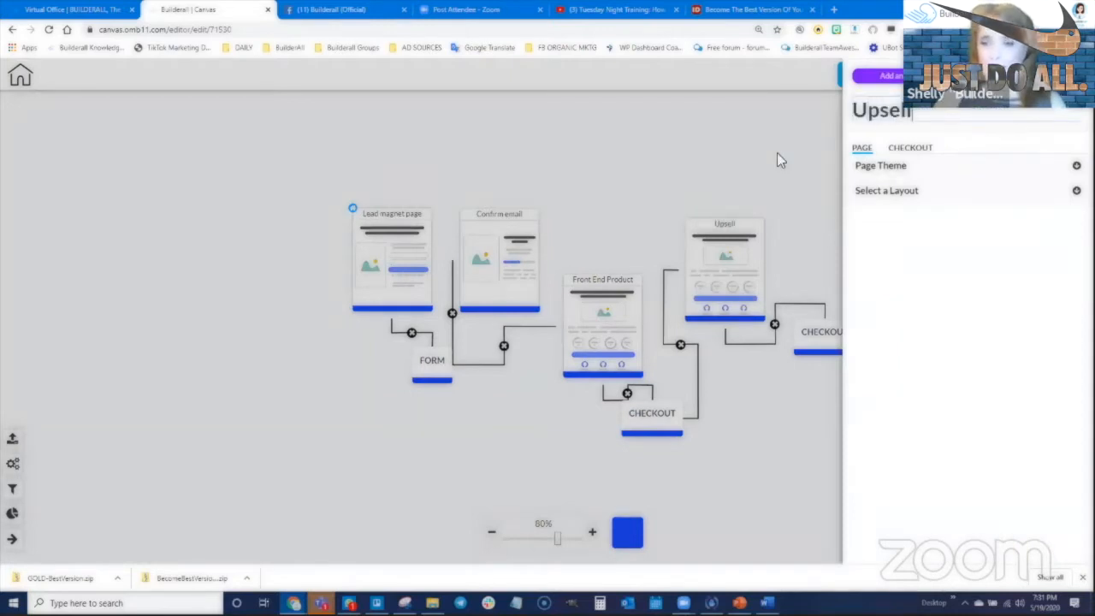
pyautogui.click(776, 161)
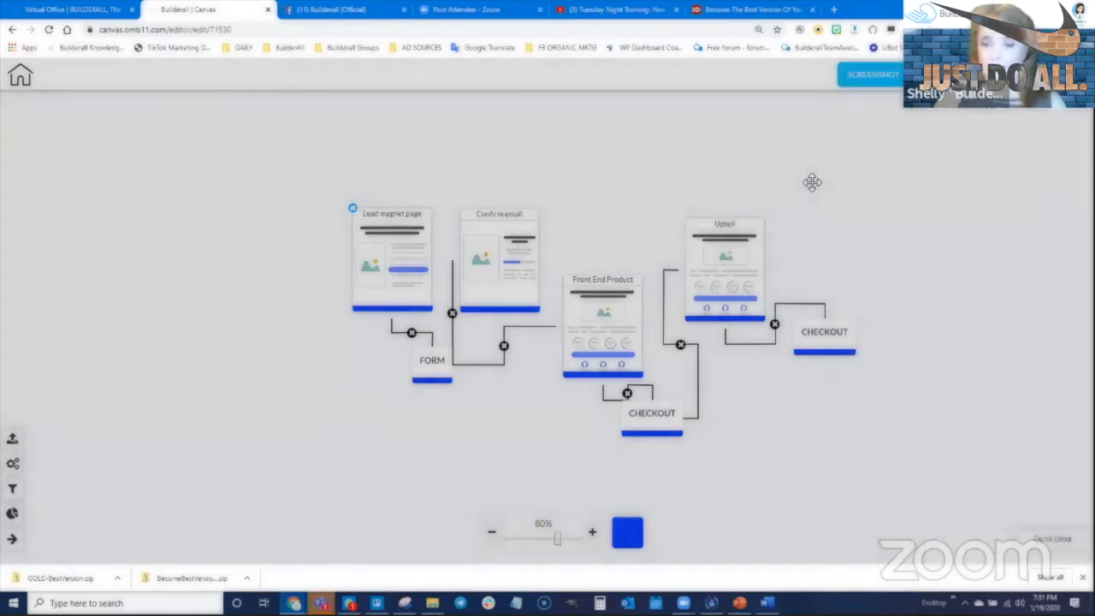
pyautogui.moveTo(806, 372); pyautogui.dragTo(799, 377)
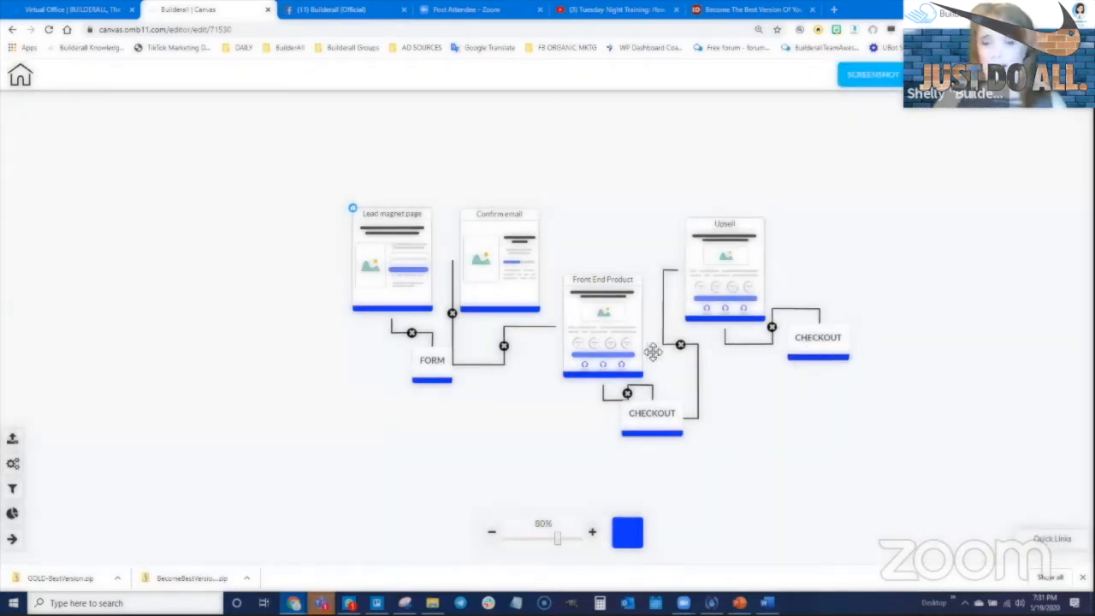
# Review the funnel's page flow and open the Lead magnet page's form settings to examine its linked next pages
pyautogui.moveTo(647, 379)
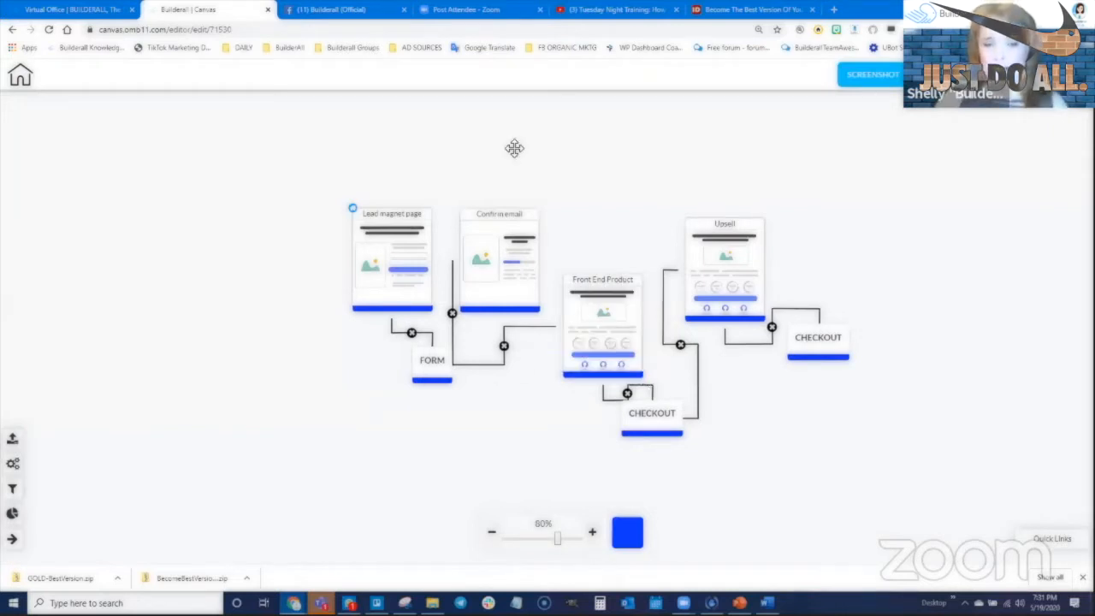
pyautogui.moveTo(419, 234)
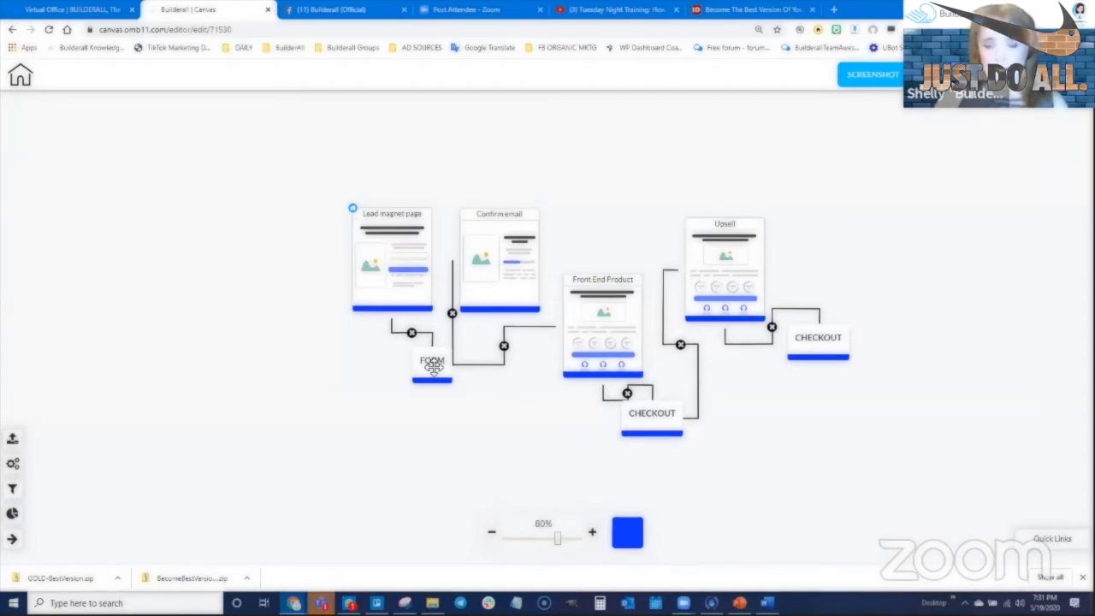
pyautogui.moveTo(497, 267)
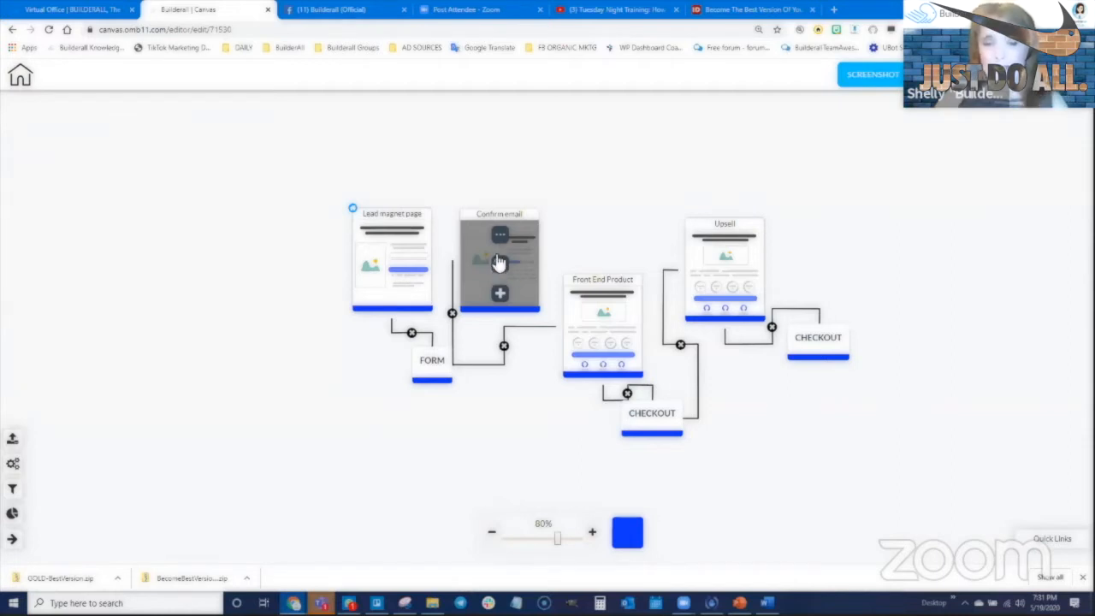
pyautogui.moveTo(608, 316)
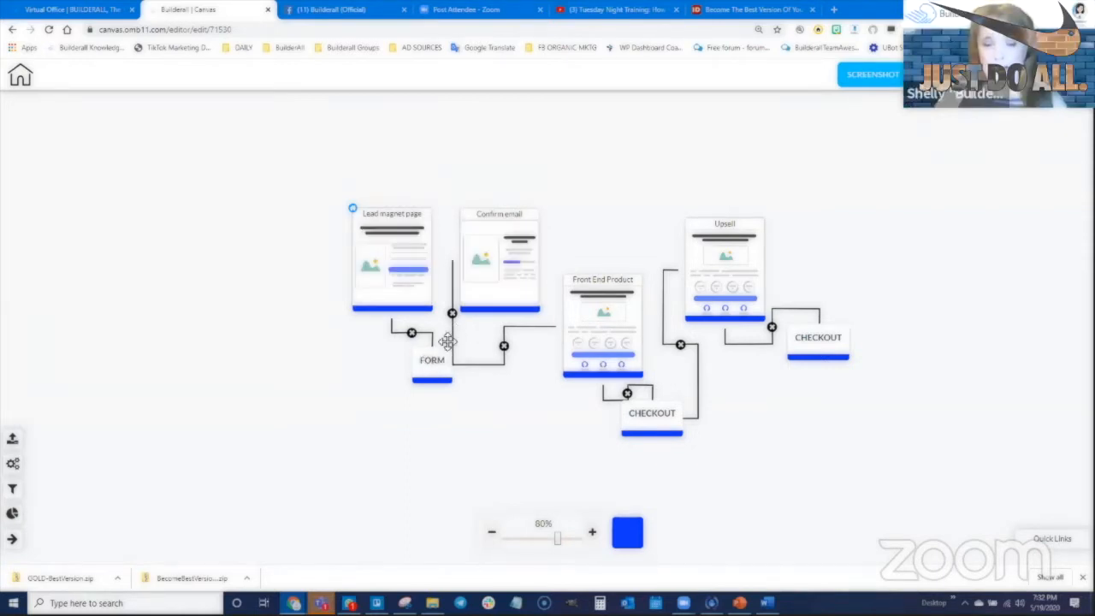
pyautogui.moveTo(616, 340)
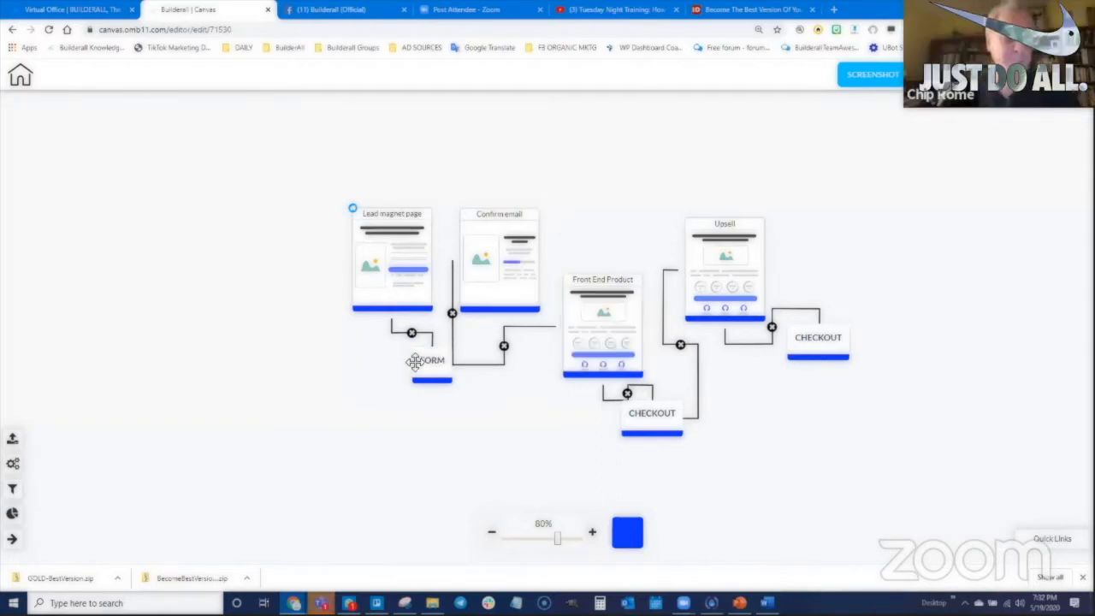
pyautogui.click(453, 377)
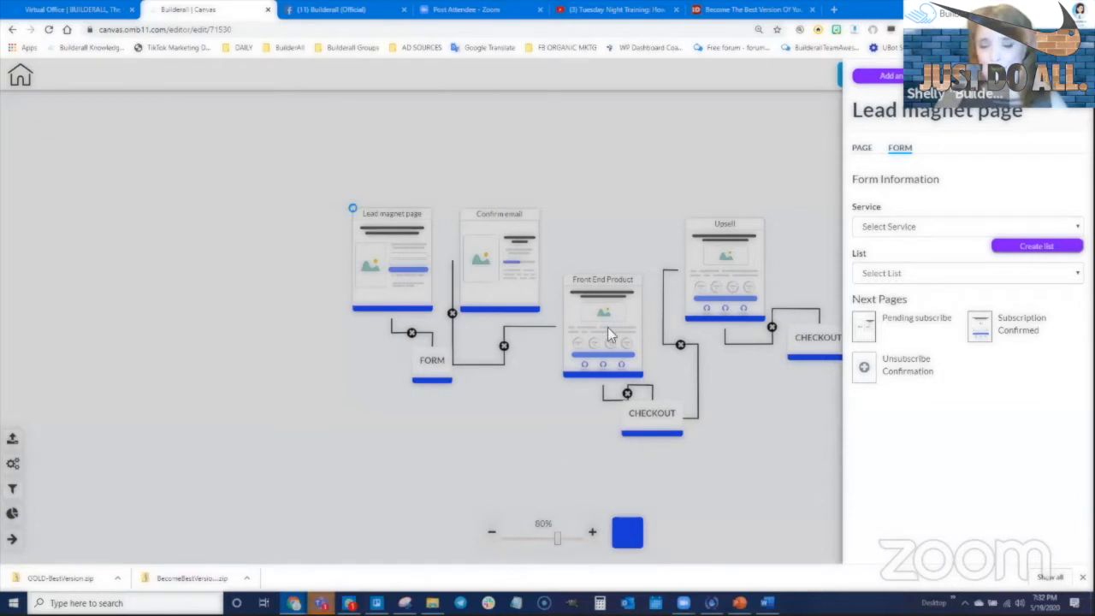
# Add a Thank you page as the Upsell checkout's Success page and place it up beside the Upsell page
pyautogui.click(800, 149)
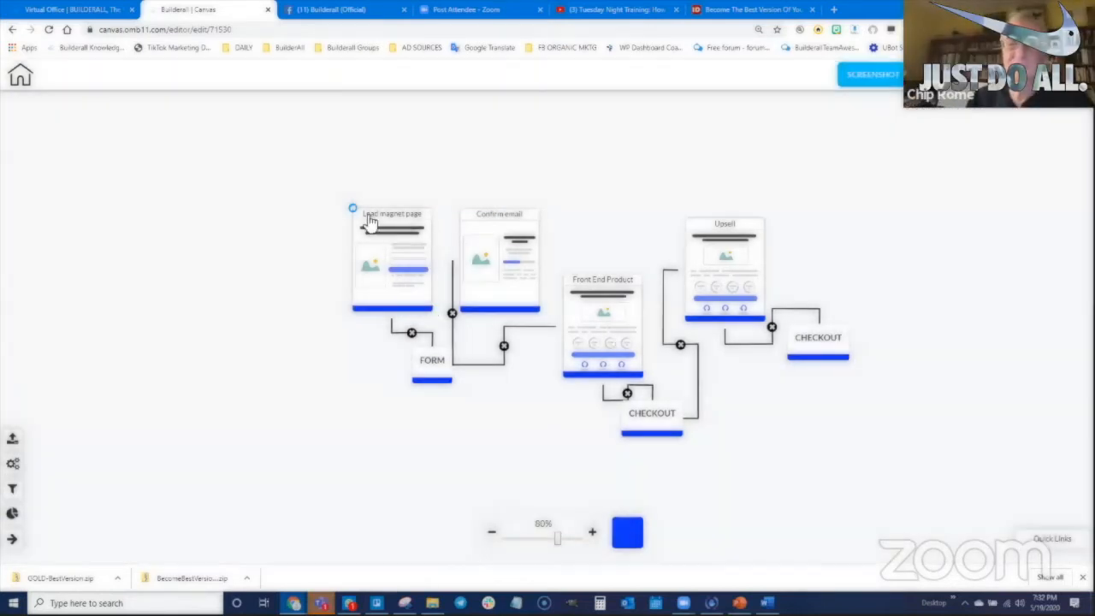
pyautogui.moveTo(395, 249)
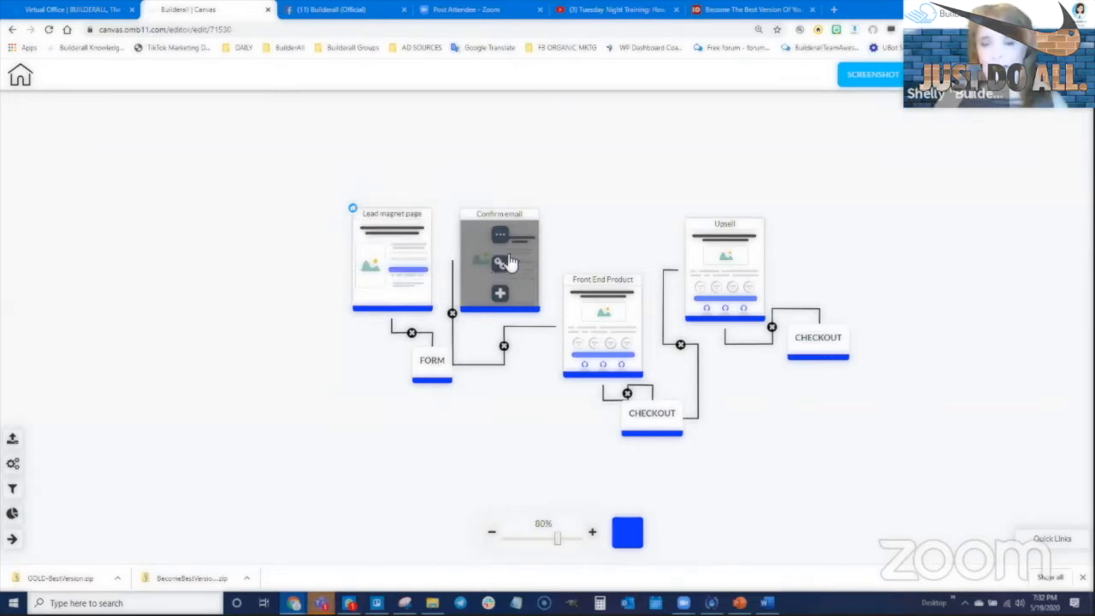
pyautogui.moveTo(602, 325)
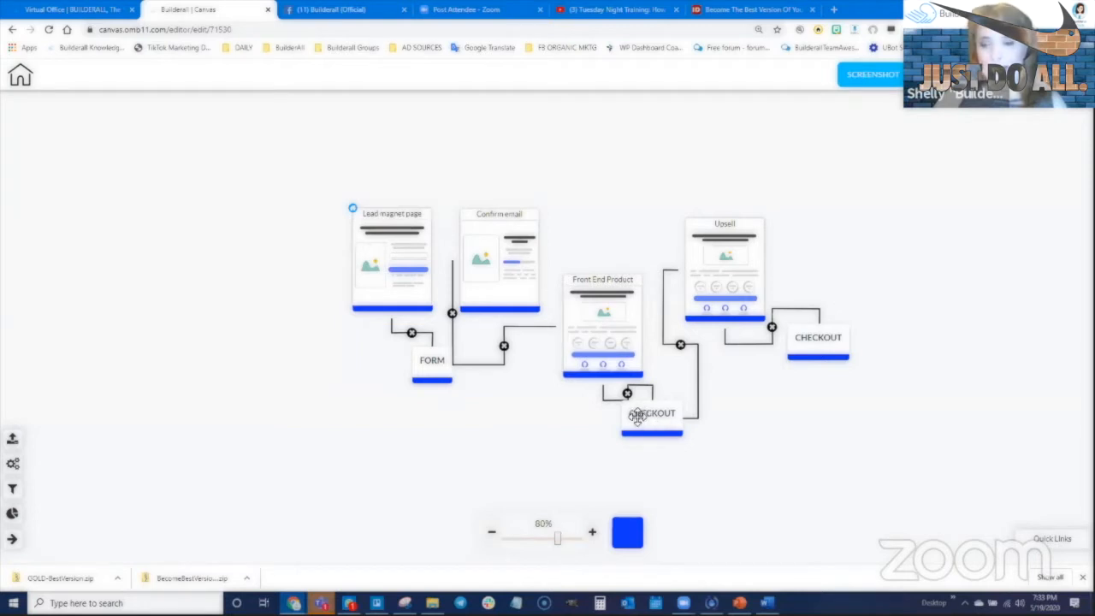
pyautogui.moveTo(706, 265)
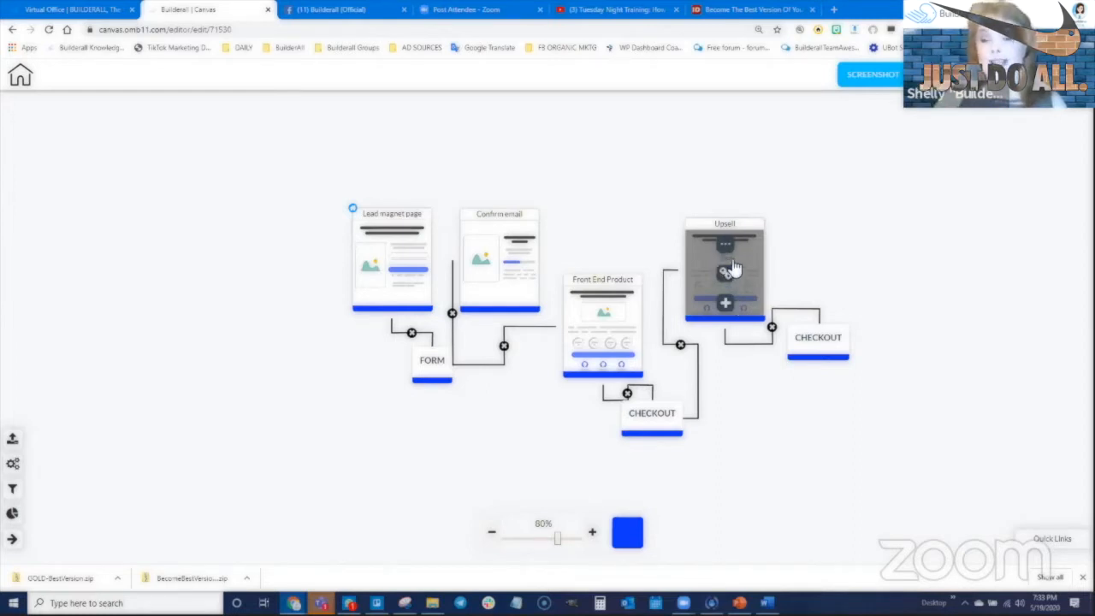
pyautogui.click(814, 340)
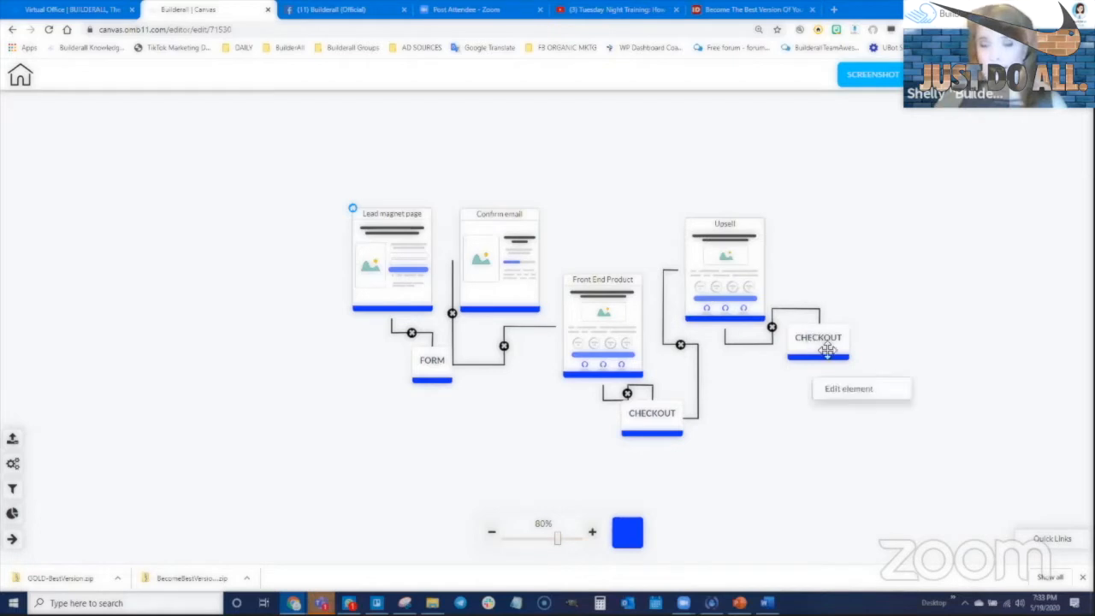
pyautogui.click(860, 389)
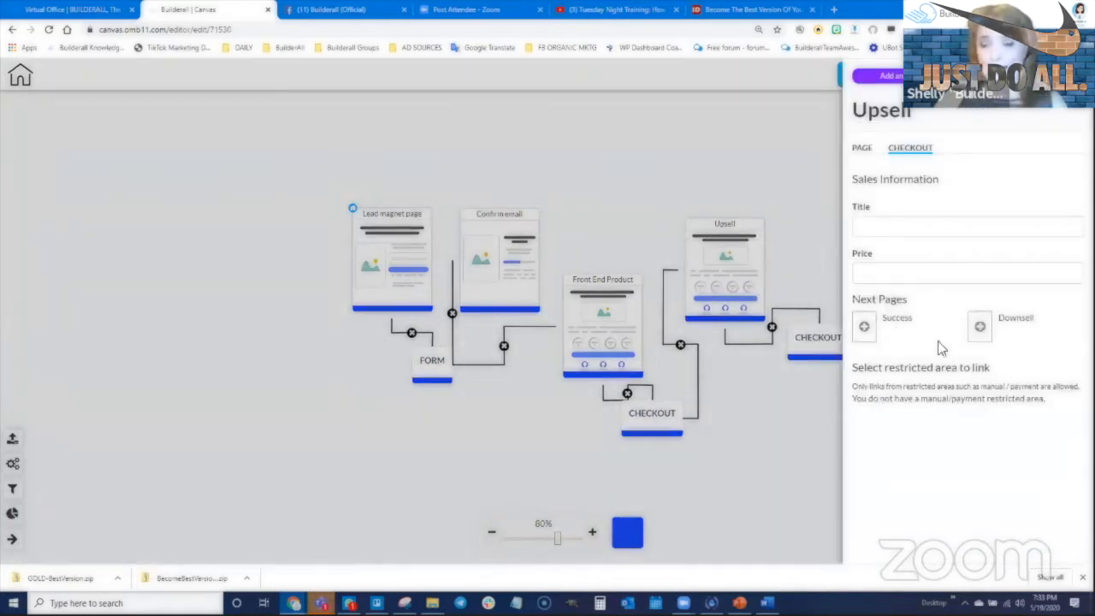
pyautogui.click(98, 300)
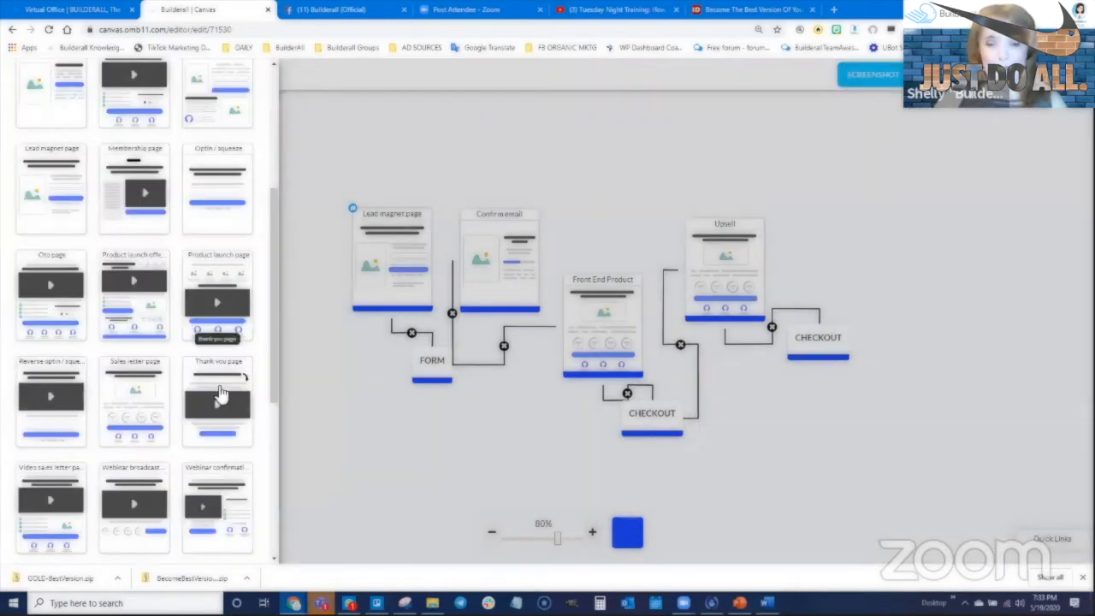
pyautogui.click(220, 391)
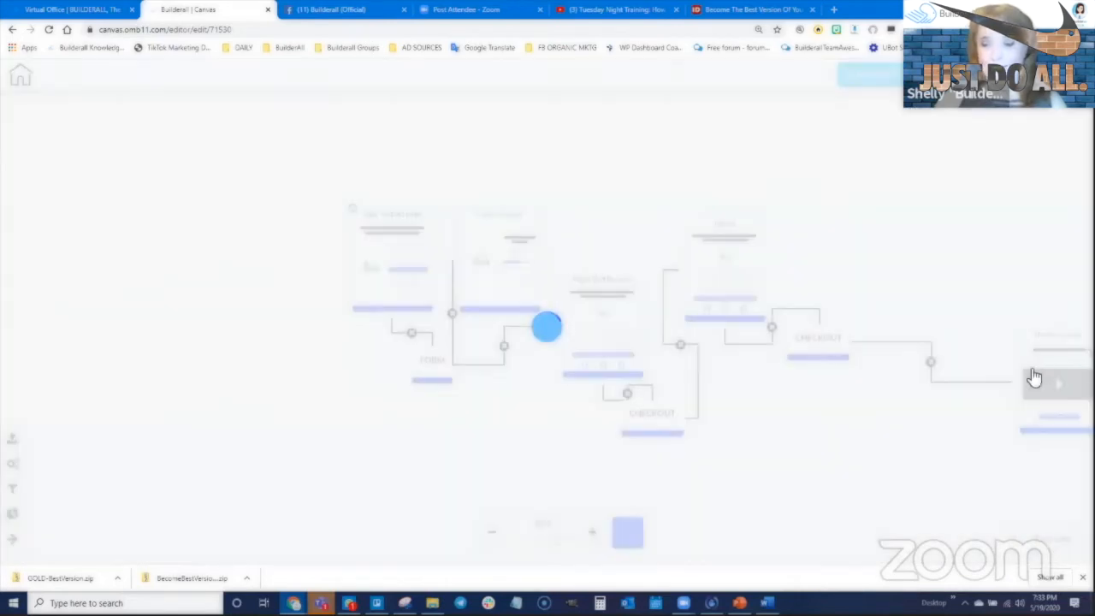
pyautogui.moveTo(1035, 373); pyautogui.dragTo(878, 231)
# Add a Sales letter page as the Upsell checkout's Downsell page, place it below the Thank you page and rename it Downsell
pyautogui.rightClick(811, 344)
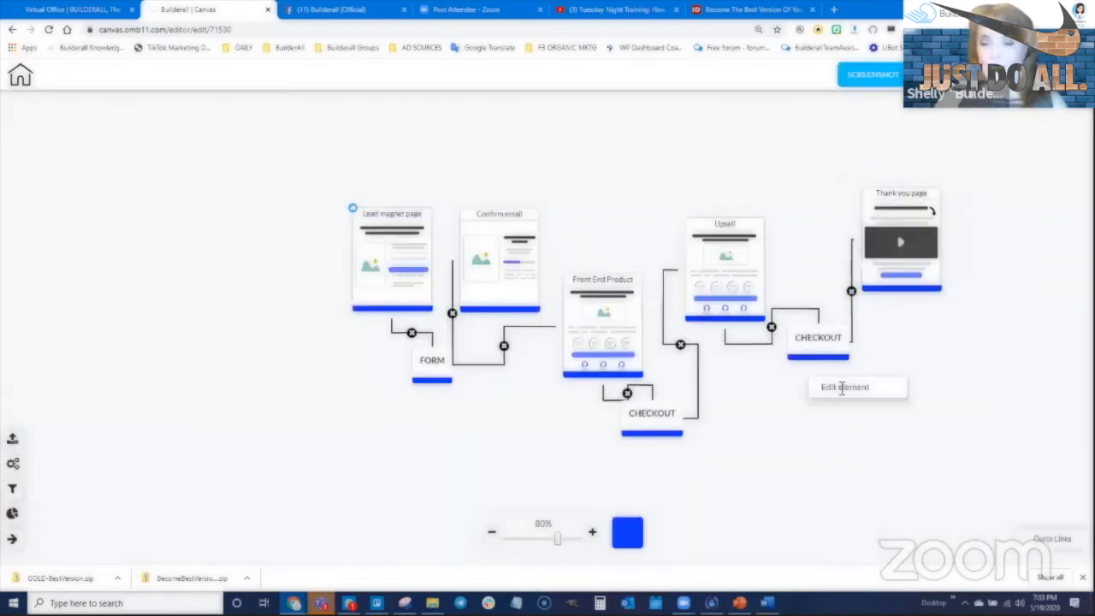
pyautogui.click(844, 386)
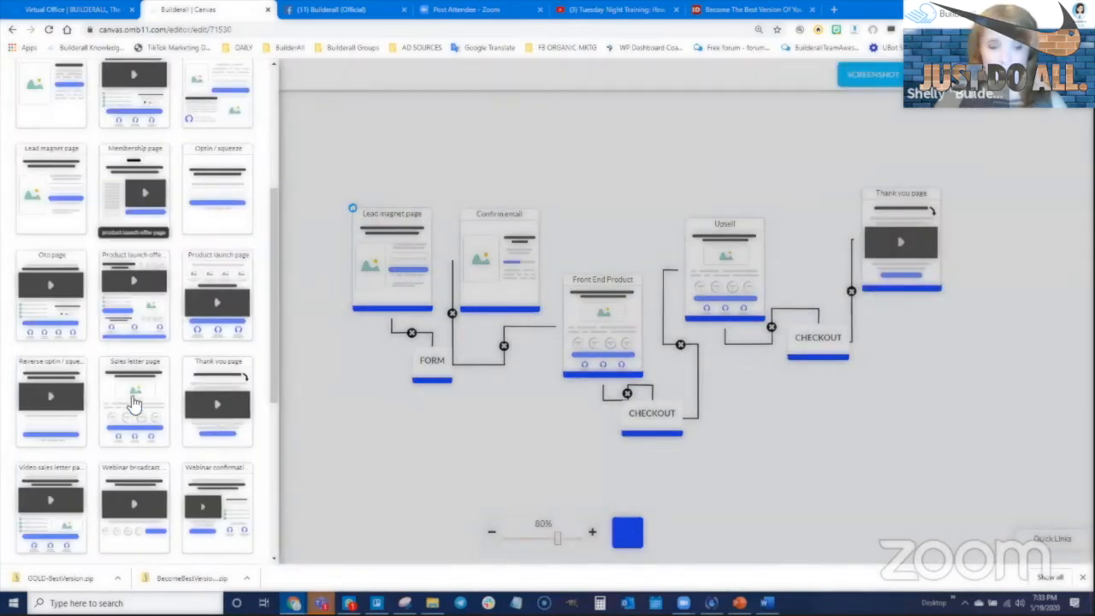
pyautogui.moveTo(166, 411); pyautogui.dragTo(889, 411)
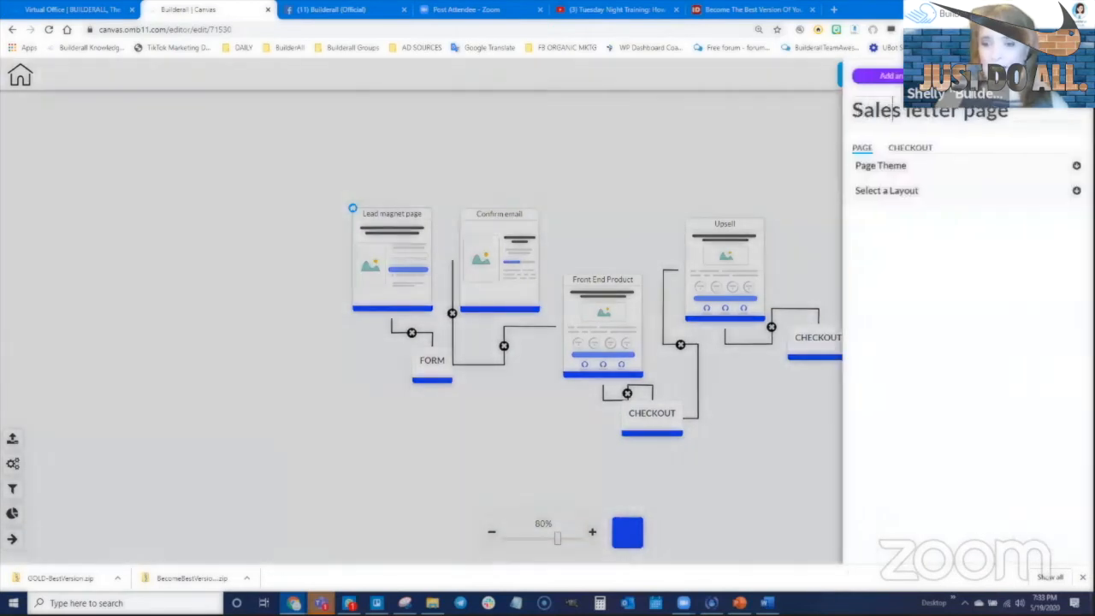
pyautogui.tripleClick(891, 110)
pyautogui.write('Downsell')
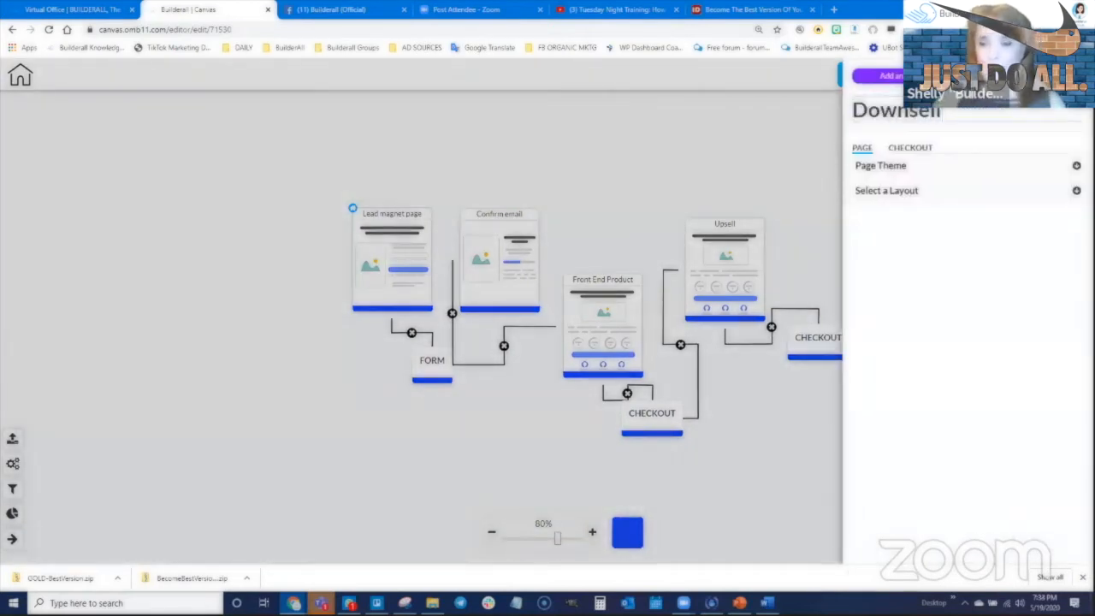
pyautogui.click(794, 127)
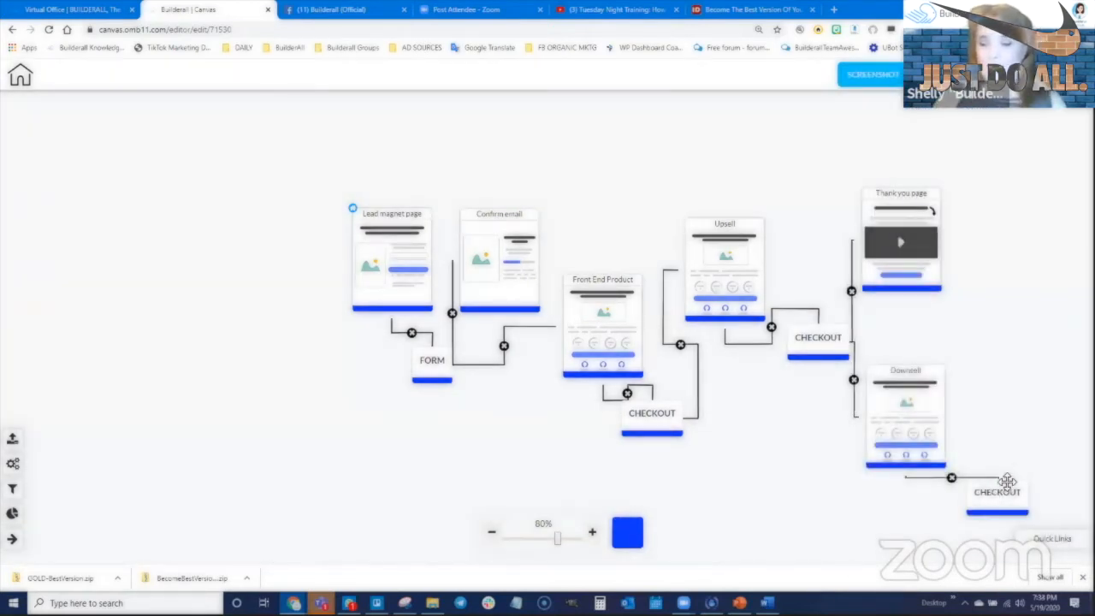
# Link the Downsell page's checkout to the funnel's existing Thank you page as its Success page
pyautogui.moveTo(1026, 549)
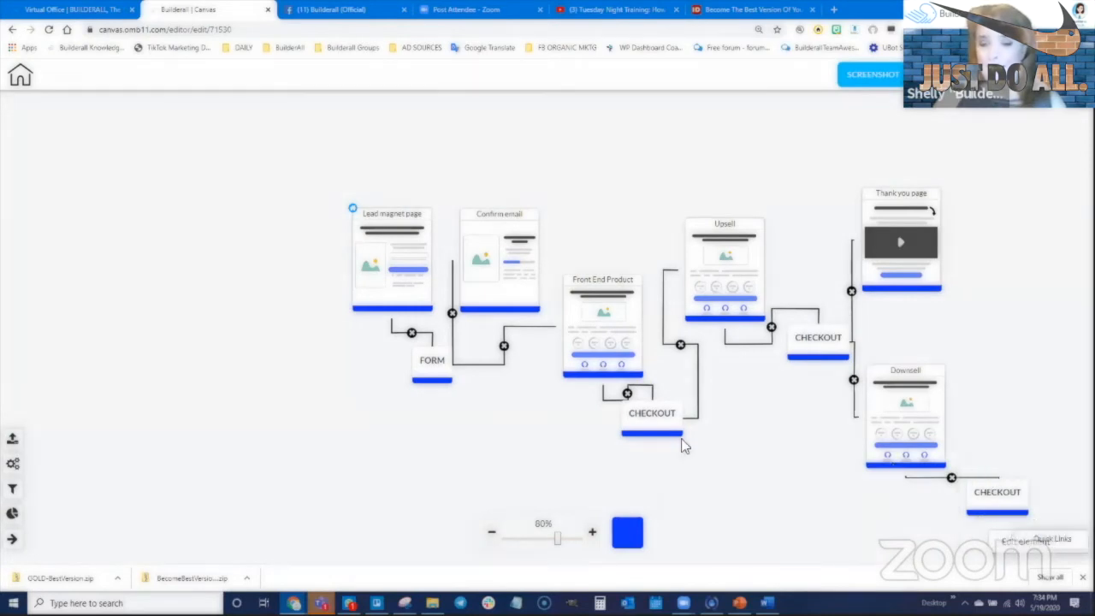
pyautogui.click(12, 513)
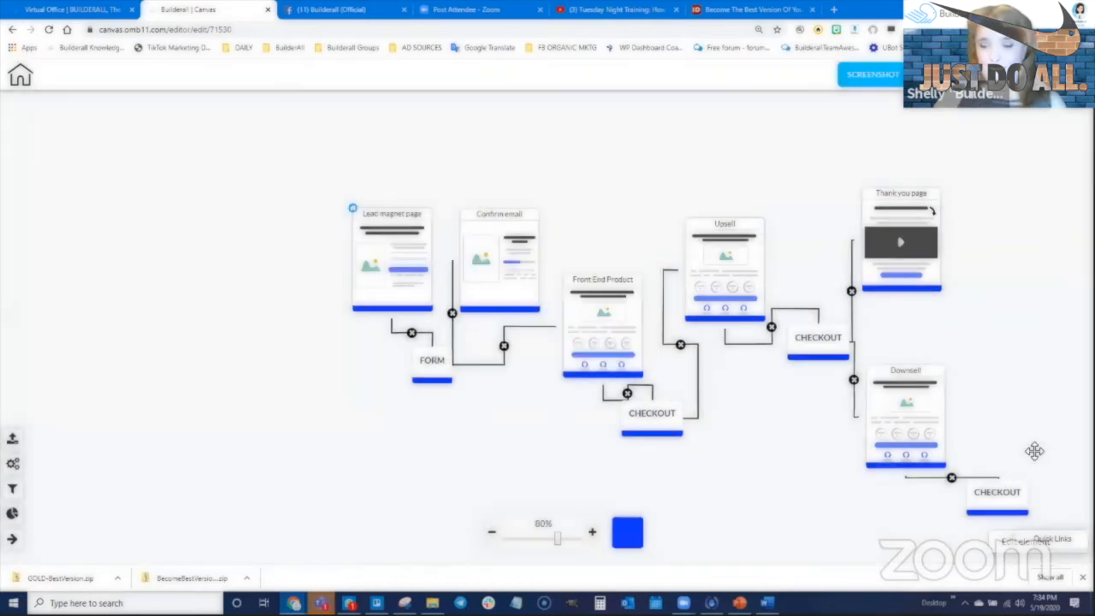
pyautogui.moveTo(1034, 452); pyautogui.dragTo(993, 394)
pyautogui.moveTo(958, 445)
pyautogui.click(992, 489)
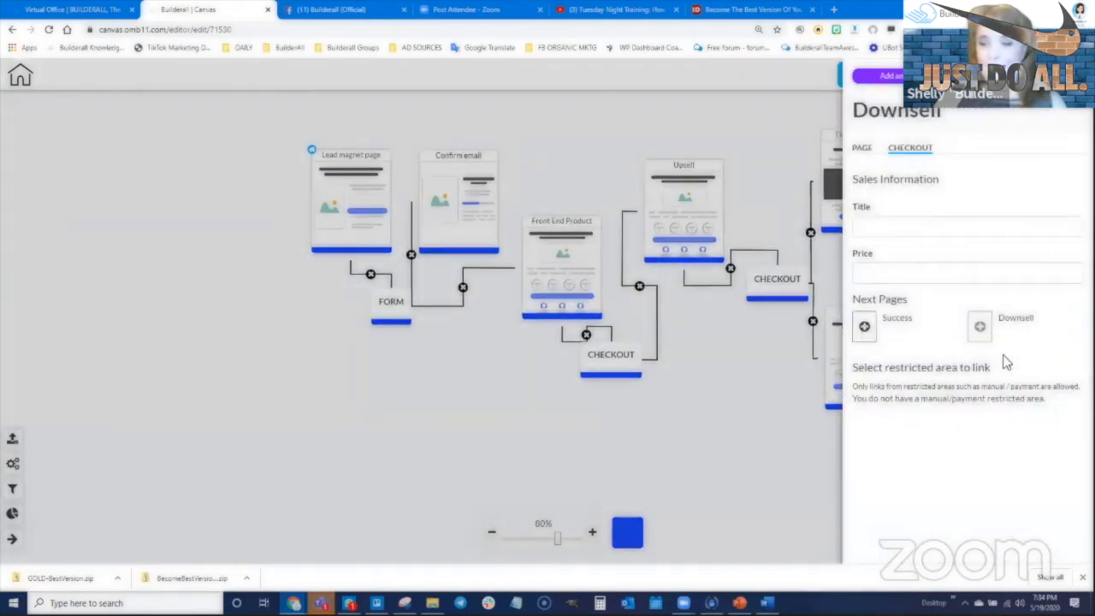
pyautogui.click(620, 256)
pyautogui.scroll(-5, 162, 482)
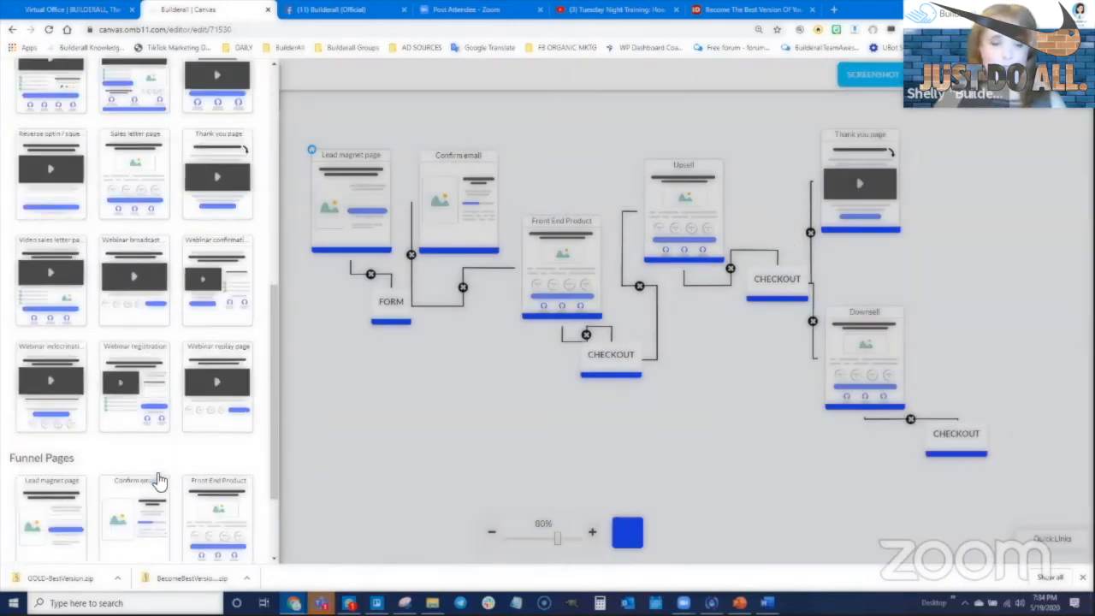
pyautogui.click(137, 489)
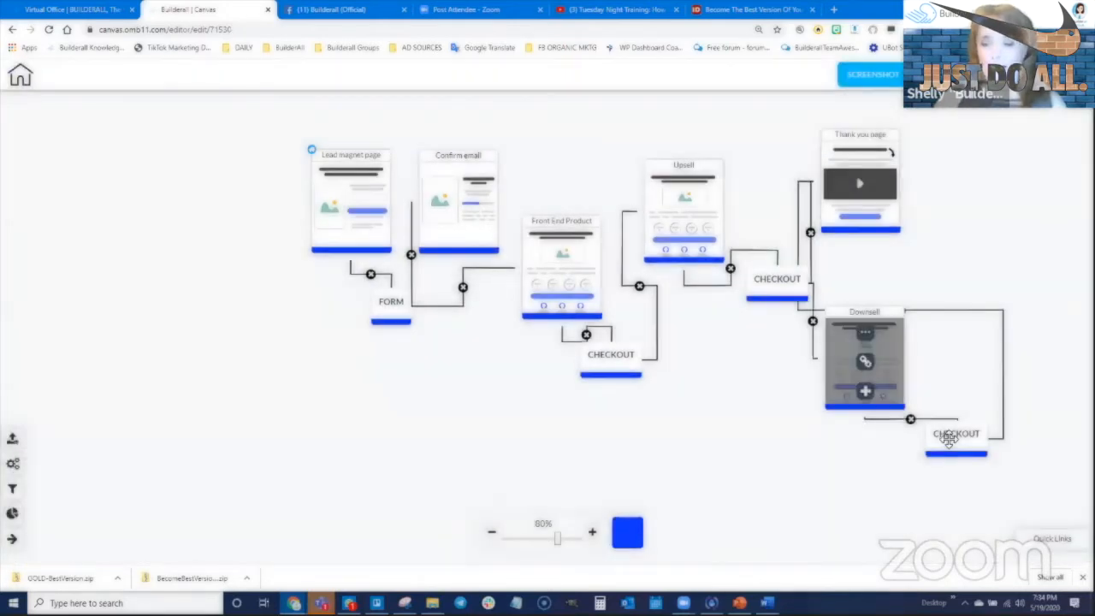
# Select the existing Thank you page once more as a next page of the Downsell checkout and move that checkout up beside Downsell
pyautogui.rightClick(950, 439)
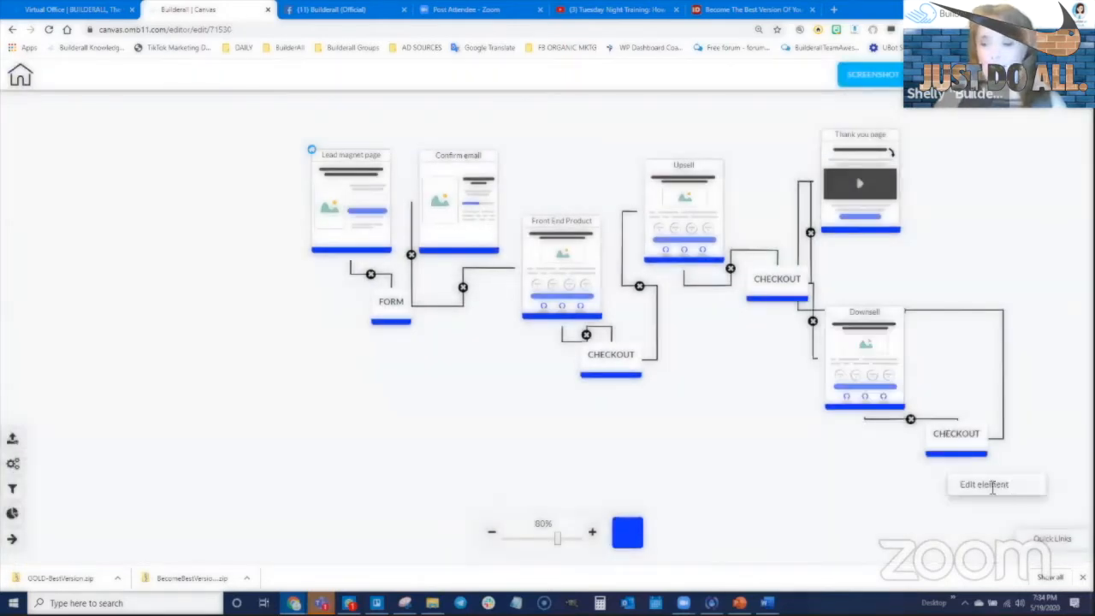
pyautogui.click(993, 485)
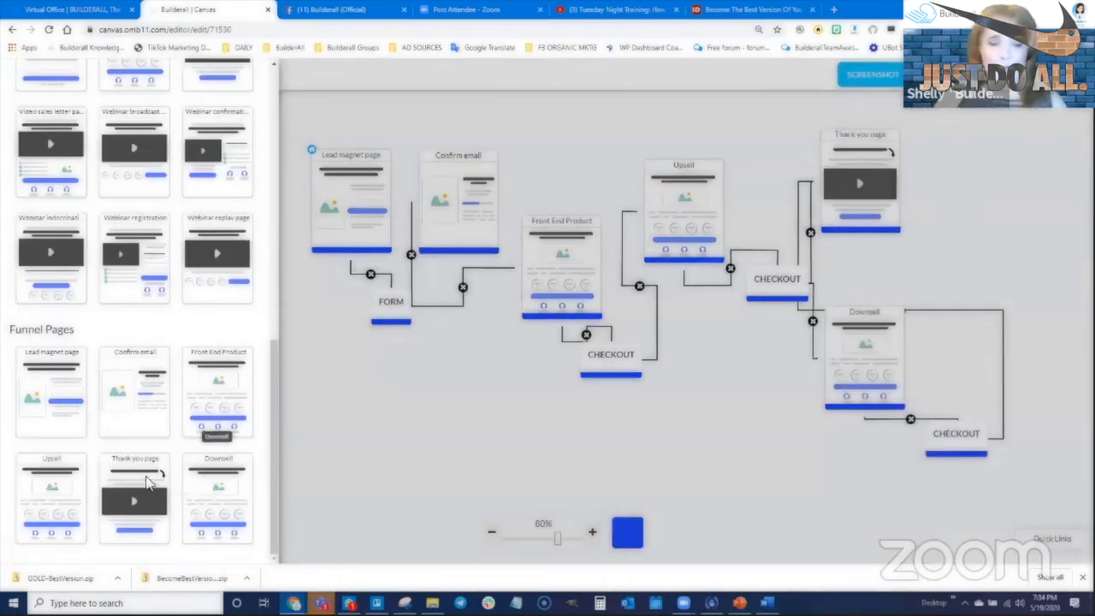
pyautogui.click(147, 483)
pyautogui.moveTo(969, 437); pyautogui.dragTo(981, 369)
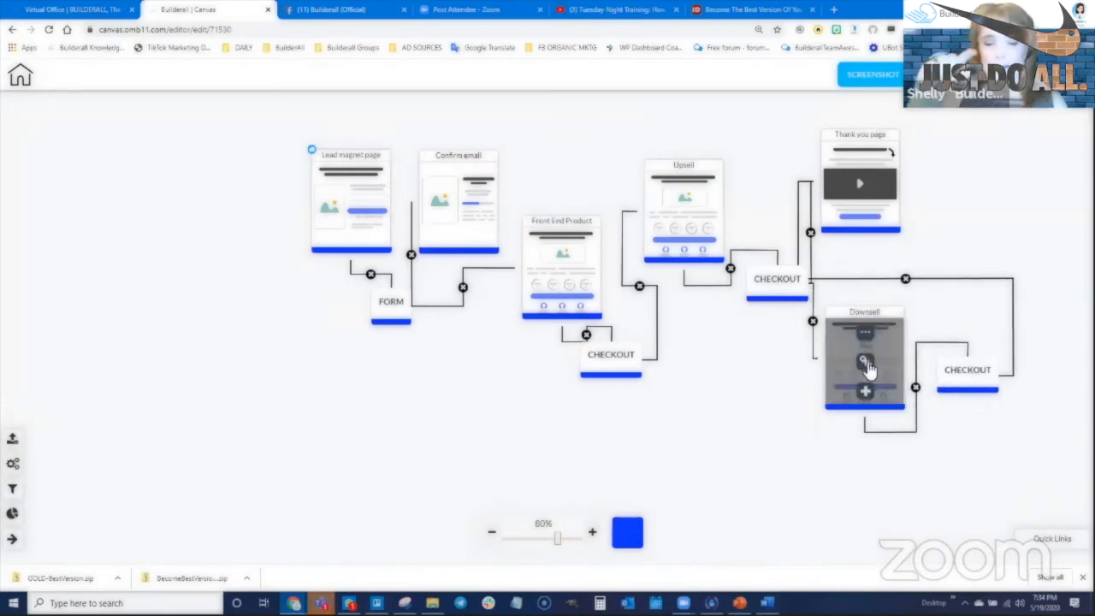
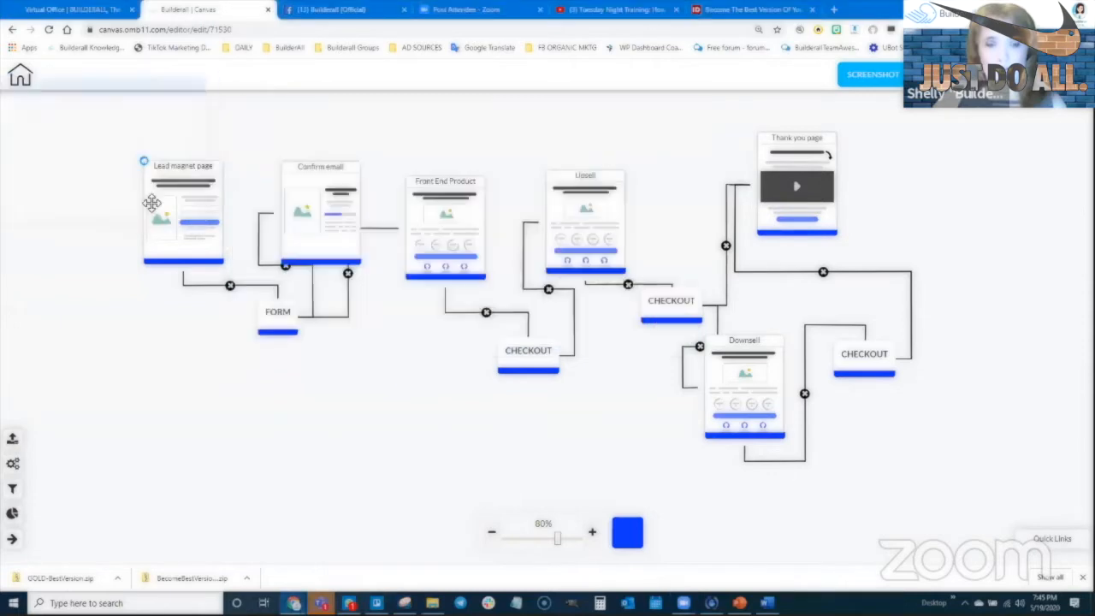
# Capture the whole funnel diagram as a rectangular snip with Snipping Tool
pyautogui.moveTo(109, 89); pyautogui.dragTo(36, 331)
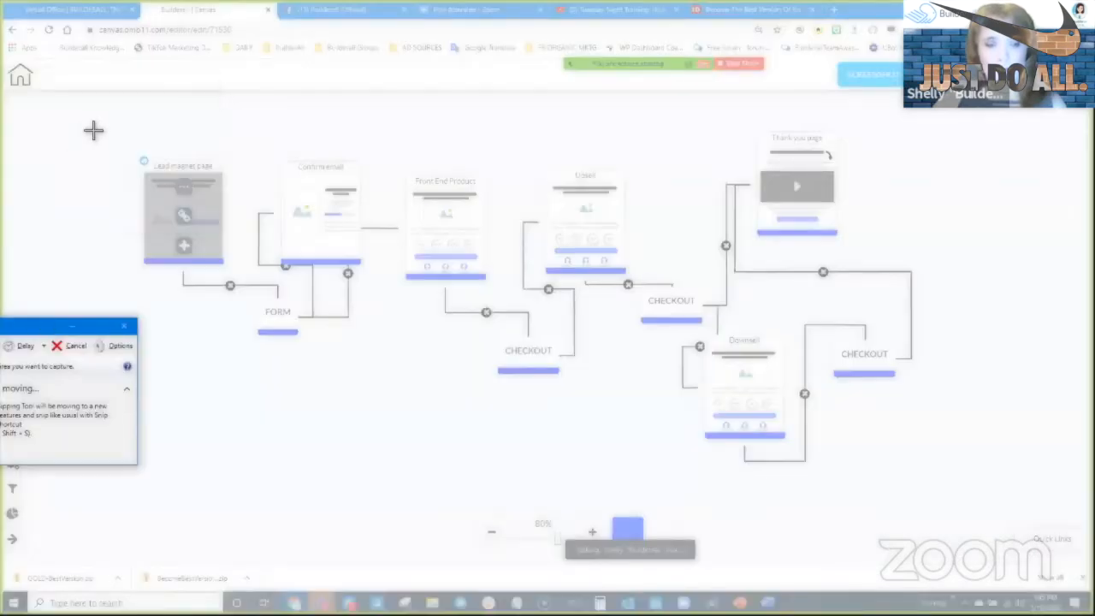
pyautogui.moveTo(112, 113); pyautogui.dragTo(938, 487)
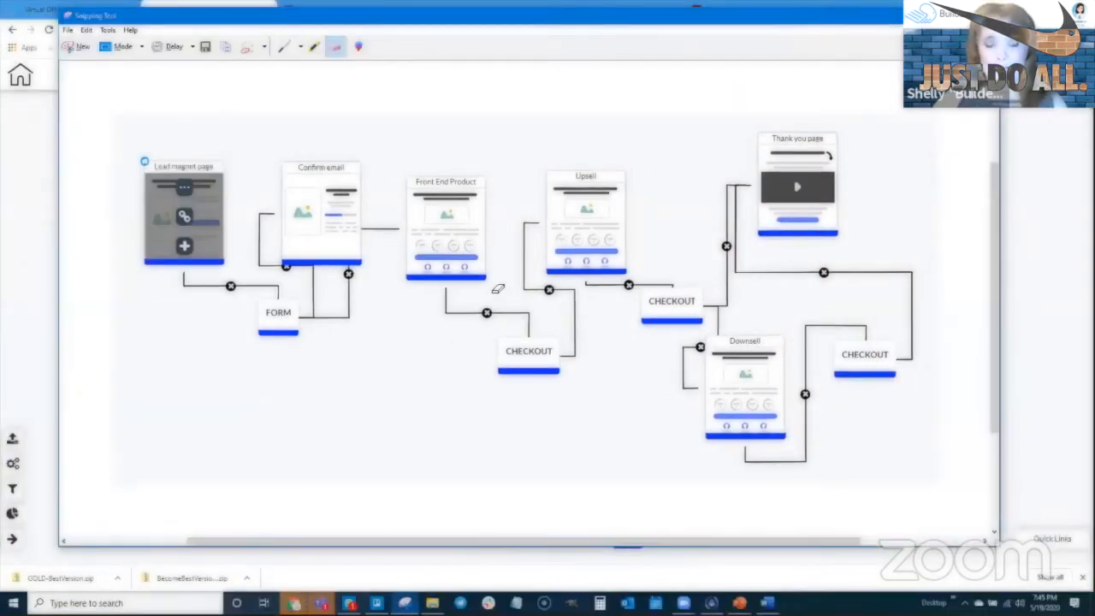
pyautogui.click(1050, 332)
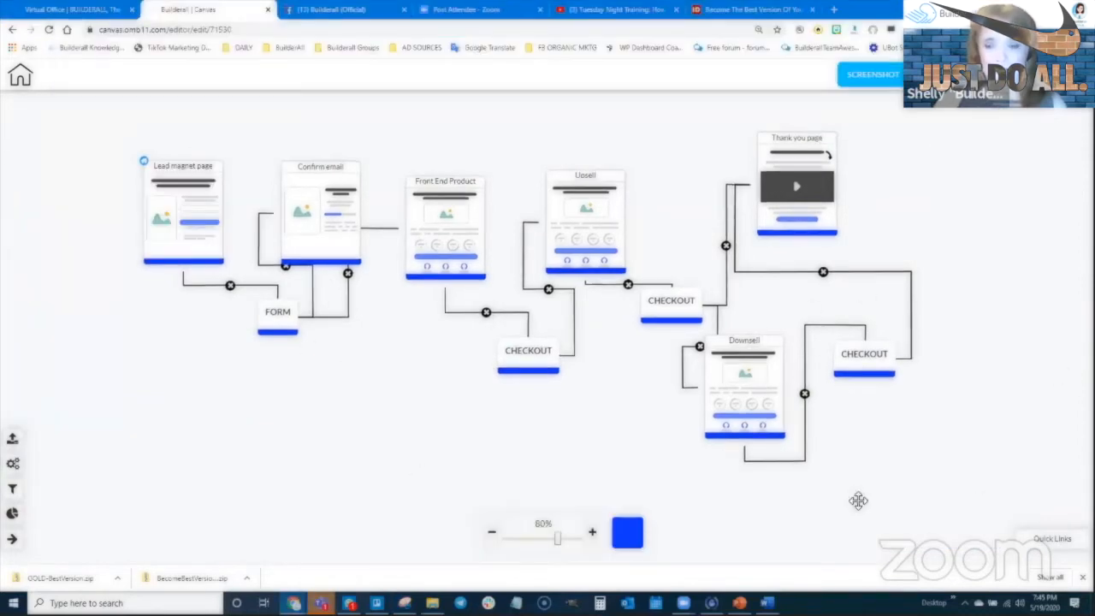
# Retake the snip of the whole funnel diagram without the Lead magnet page's hover overlay and copy the new image
pyautogui.click(404, 603)
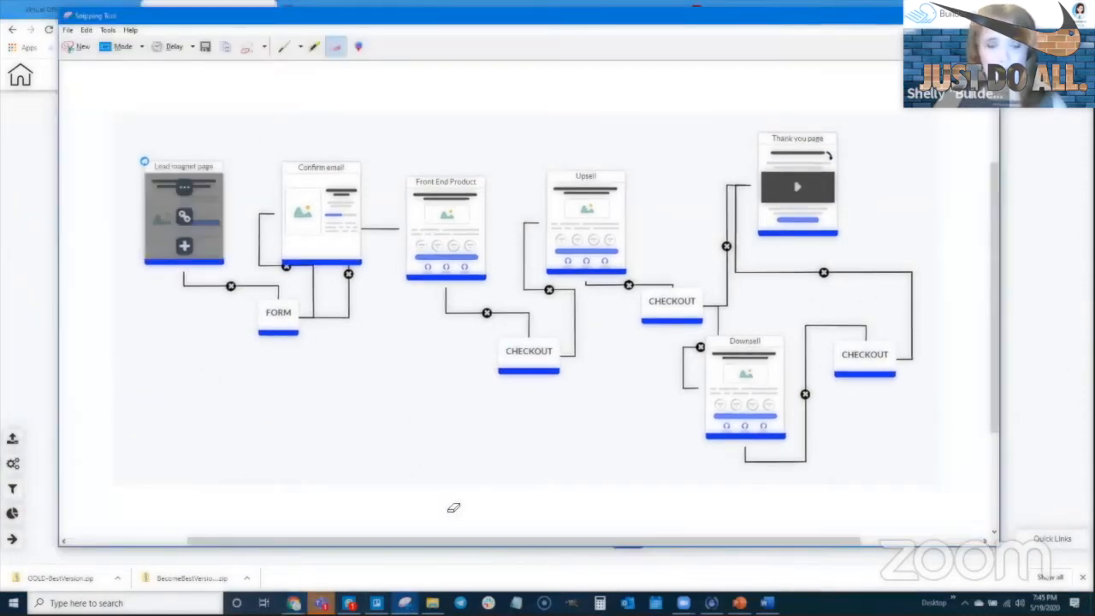
pyautogui.click(79, 46)
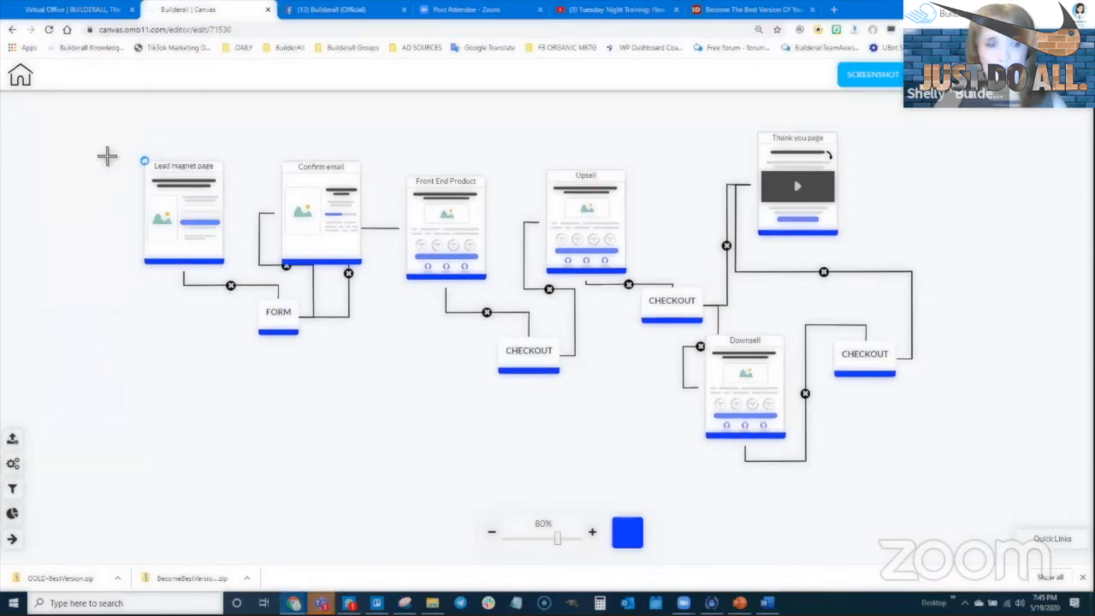
pyautogui.moveTo(112, 117); pyautogui.dragTo(943, 482)
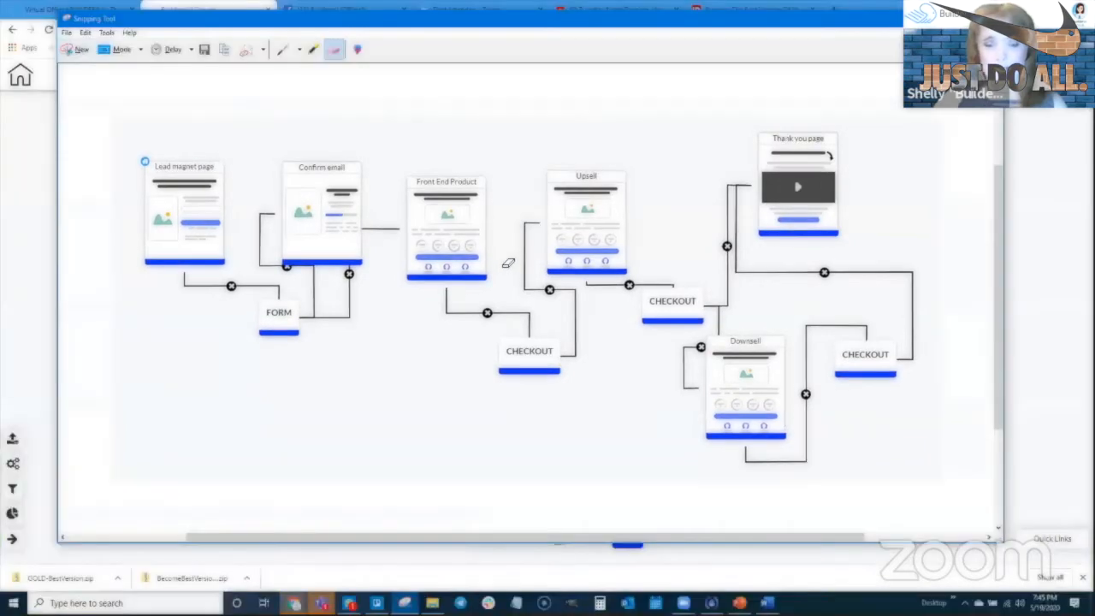
pyautogui.rightClick(504, 266)
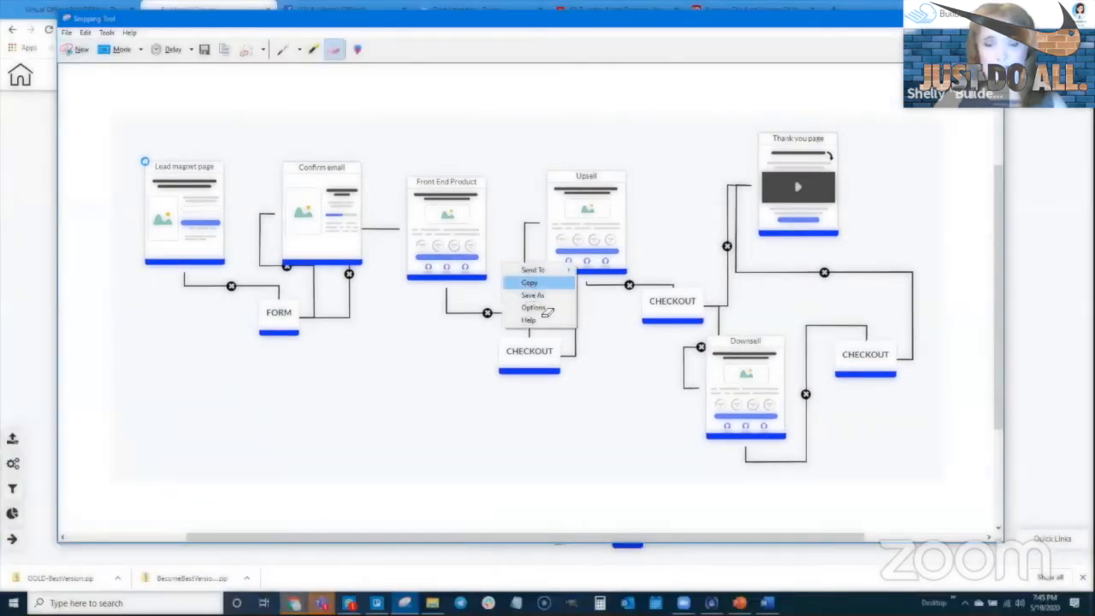
pyautogui.click(530, 283)
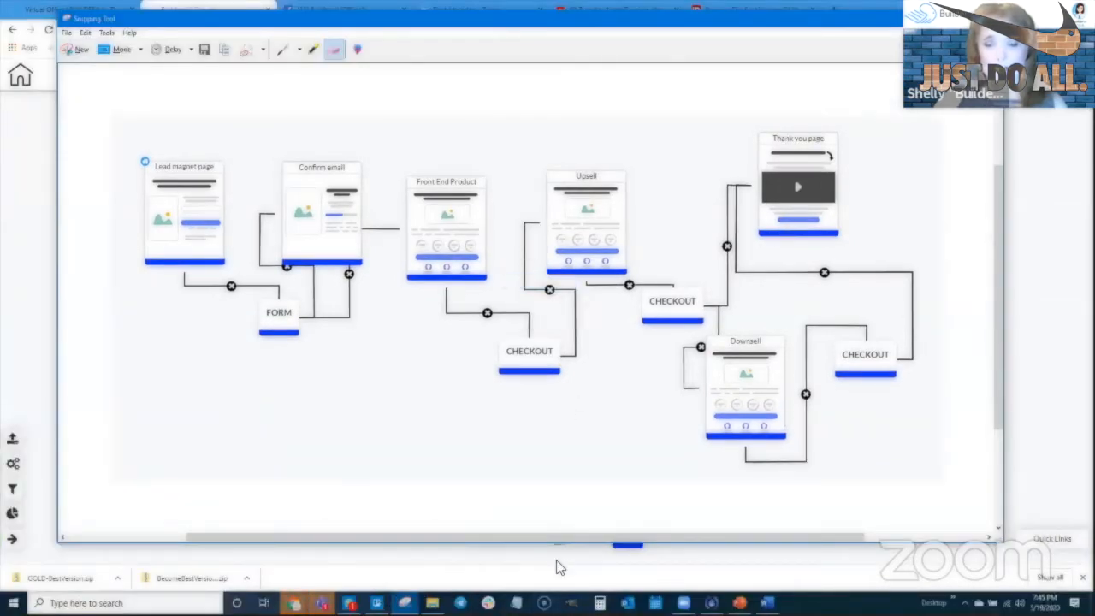
# Switch to PowerPoint, add a second slide and delete its title and text placeholders
pyautogui.click(739, 602)
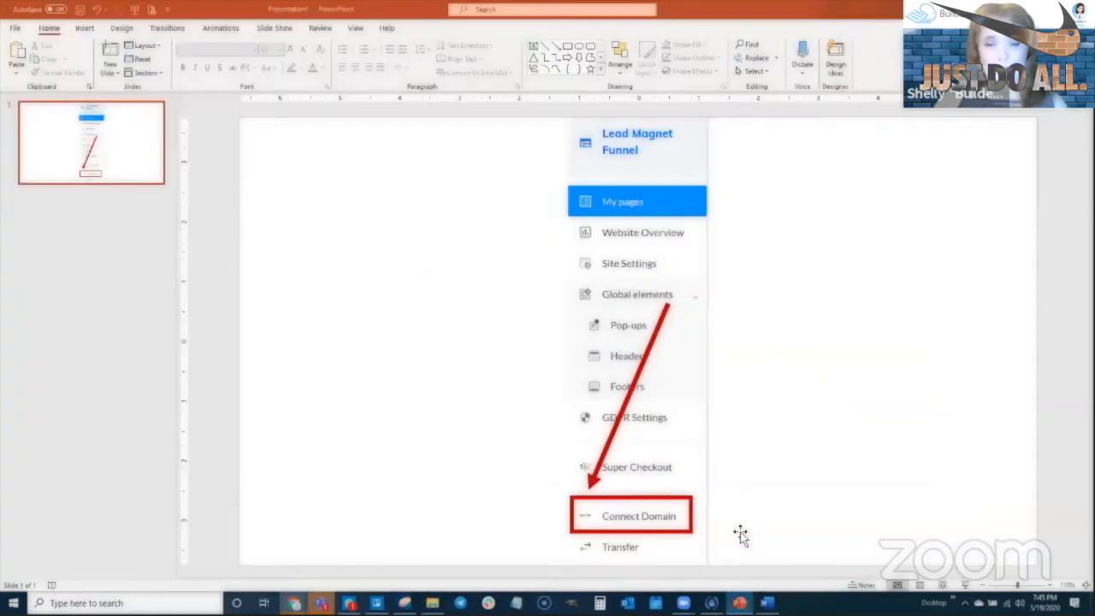
pyautogui.click(106, 72)
pyautogui.click(500, 142)
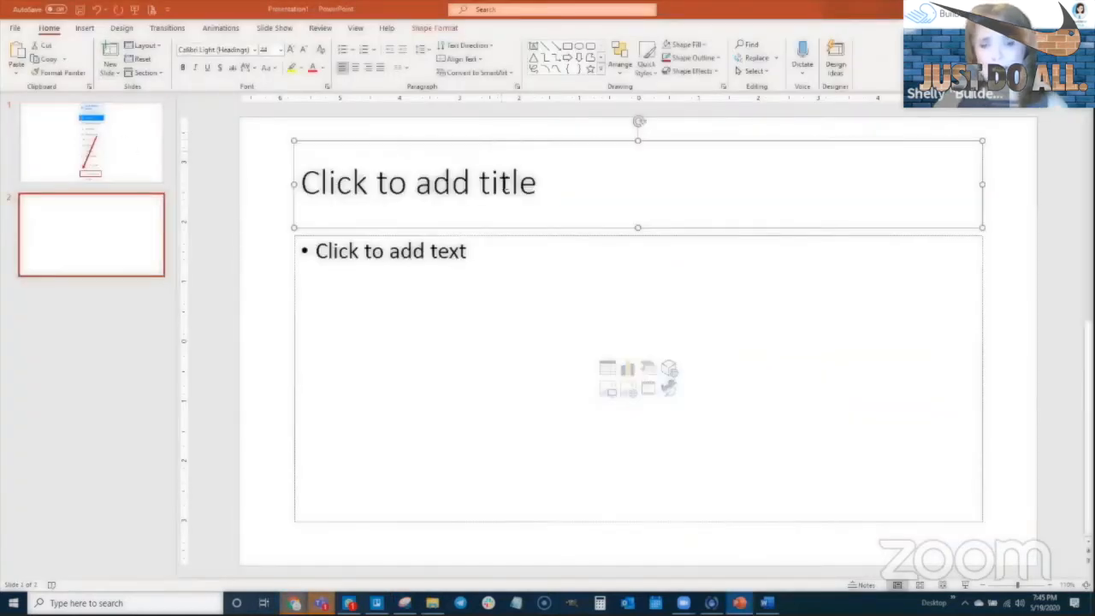
pyautogui.press('Delete')
pyautogui.click(523, 237)
pyautogui.press('Delete')
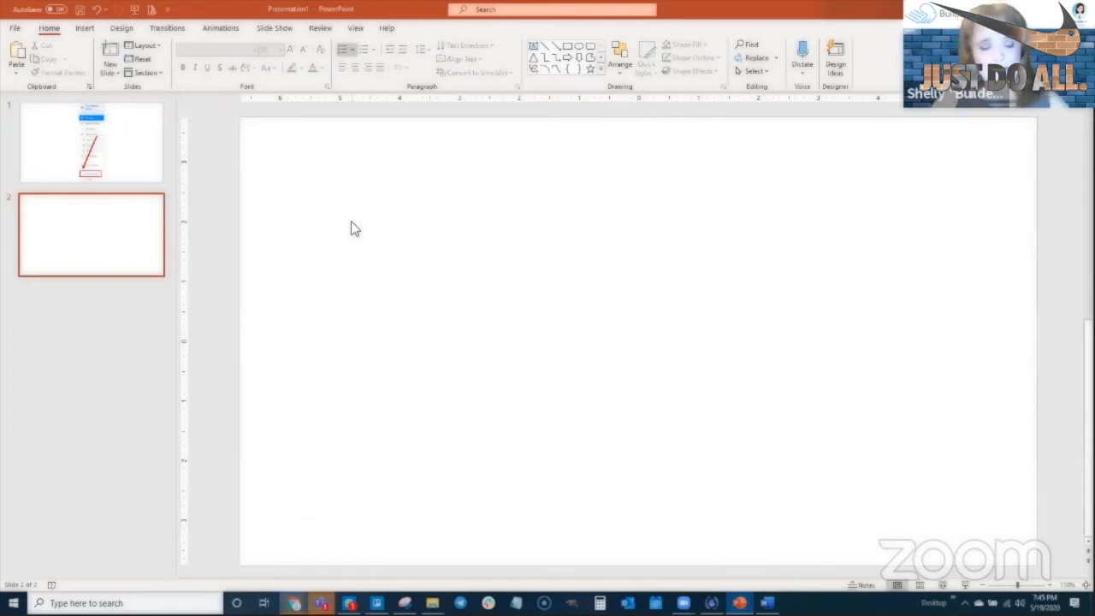
# Paste the funnel diagram onto the blank slide, delete the old first slide and close the design suggestions
pyautogui.hotkey('ctrl', 'v')
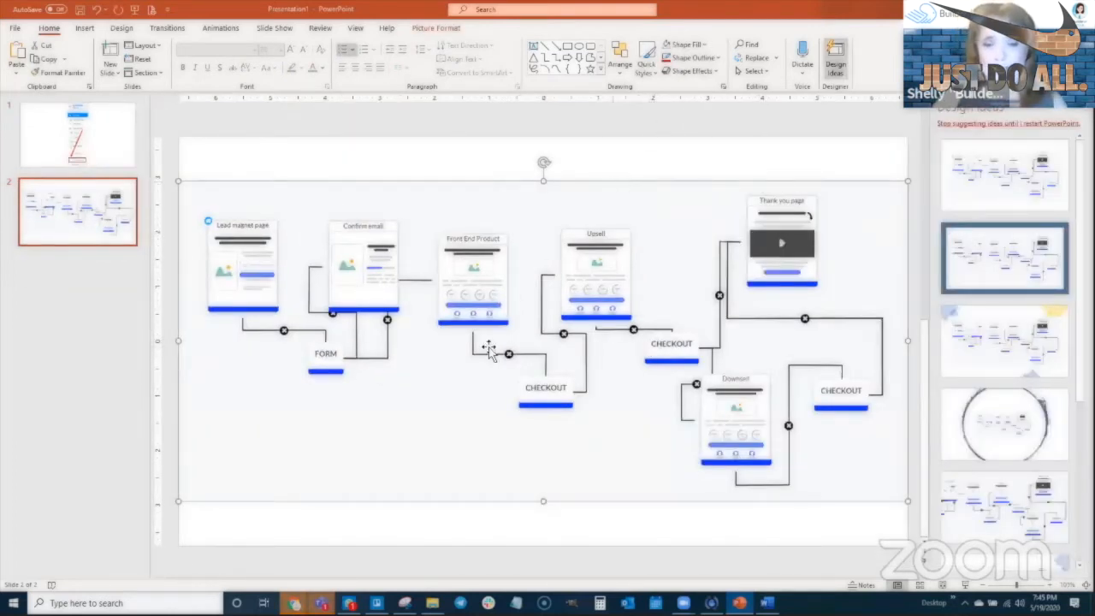
pyautogui.rightClick(533, 297)
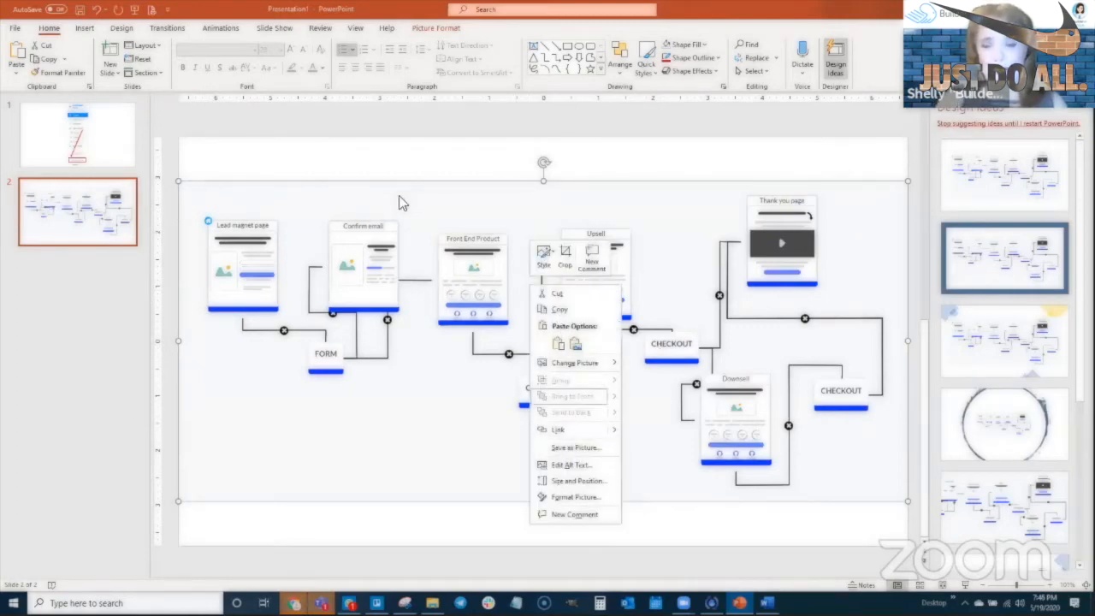
pyautogui.click(699, 343)
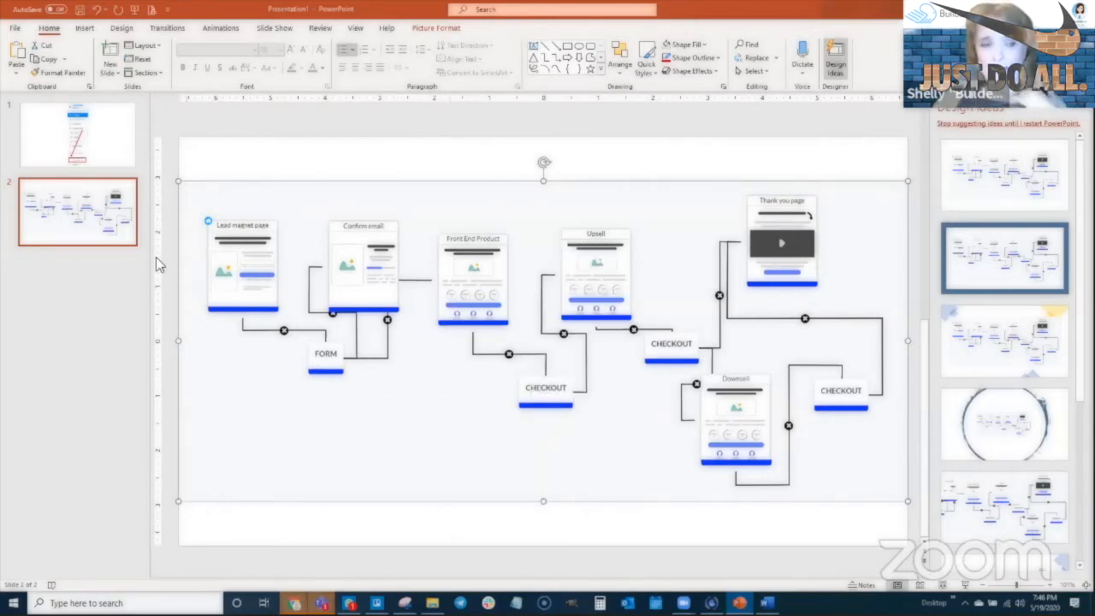
pyautogui.click(116, 151)
pyautogui.press('Delete')
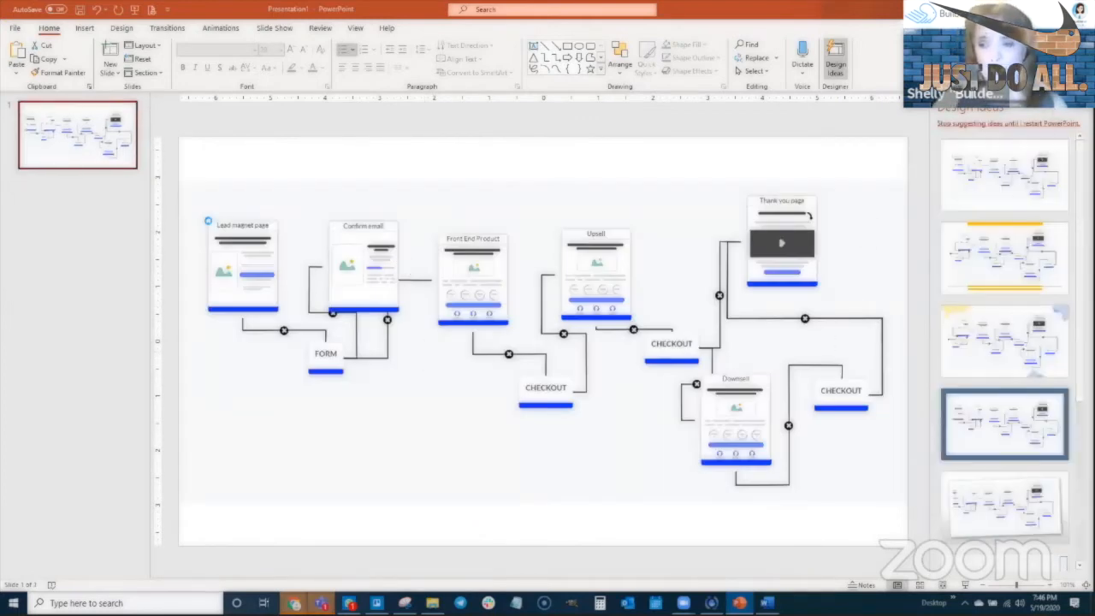
pyautogui.click(1079, 107)
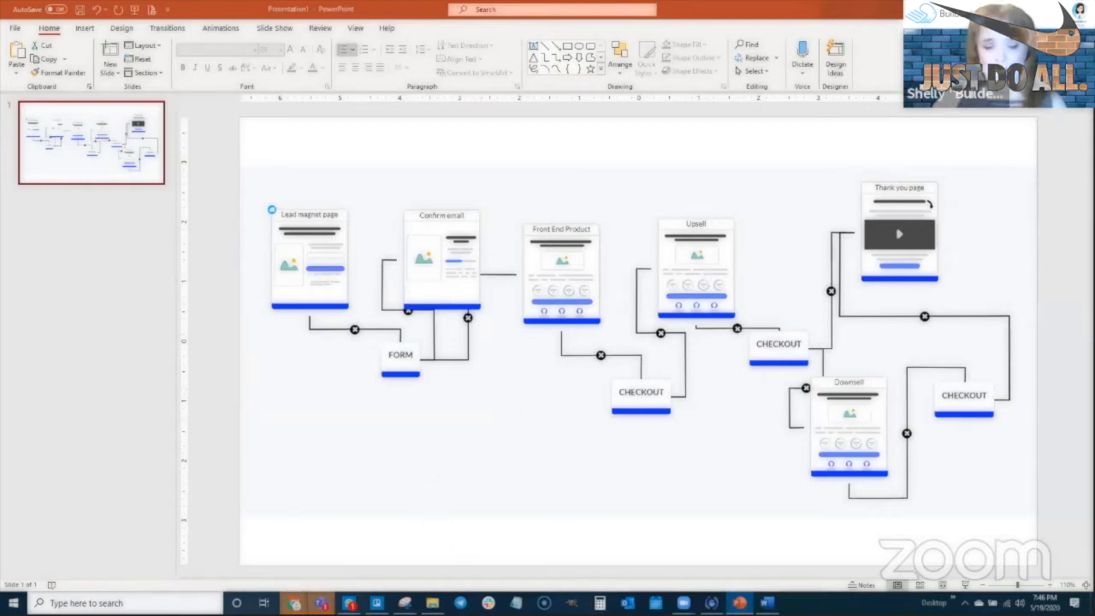
# Switch to Chrome and open the MailingBoss workflow builder from the Builderall virtual office
pyautogui.moveTo(293, 603)
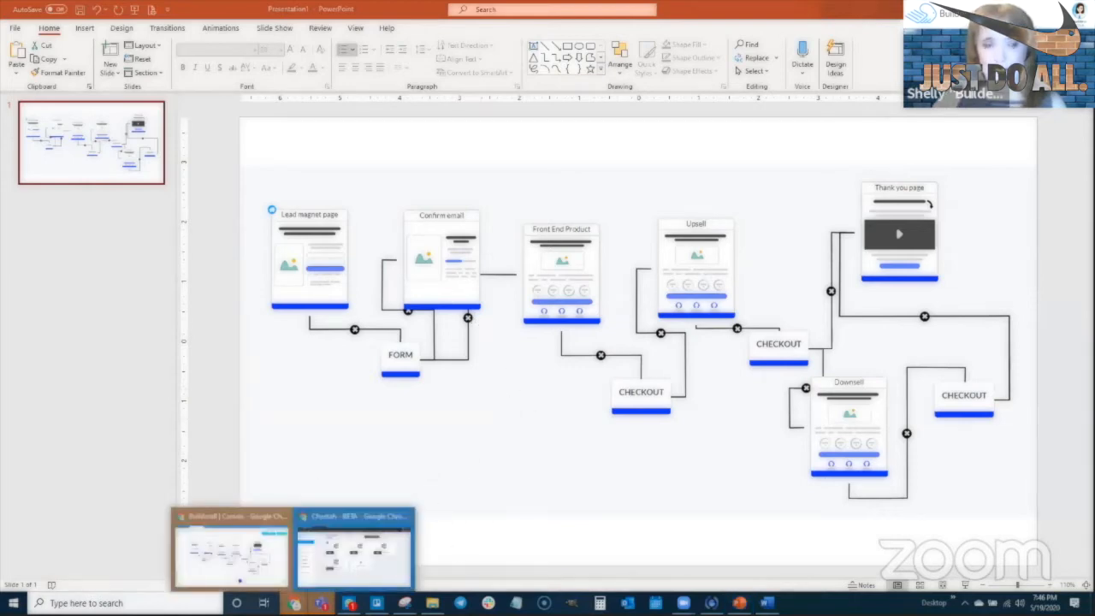
pyautogui.click(266, 557)
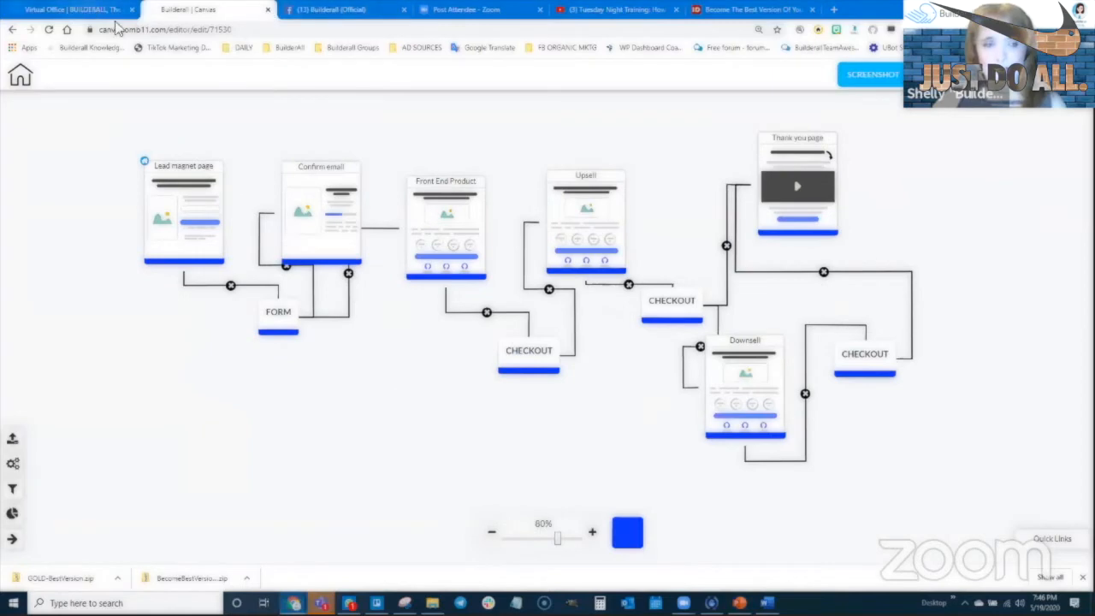
pyautogui.click(73, 10)
pyautogui.moveTo(639, 83)
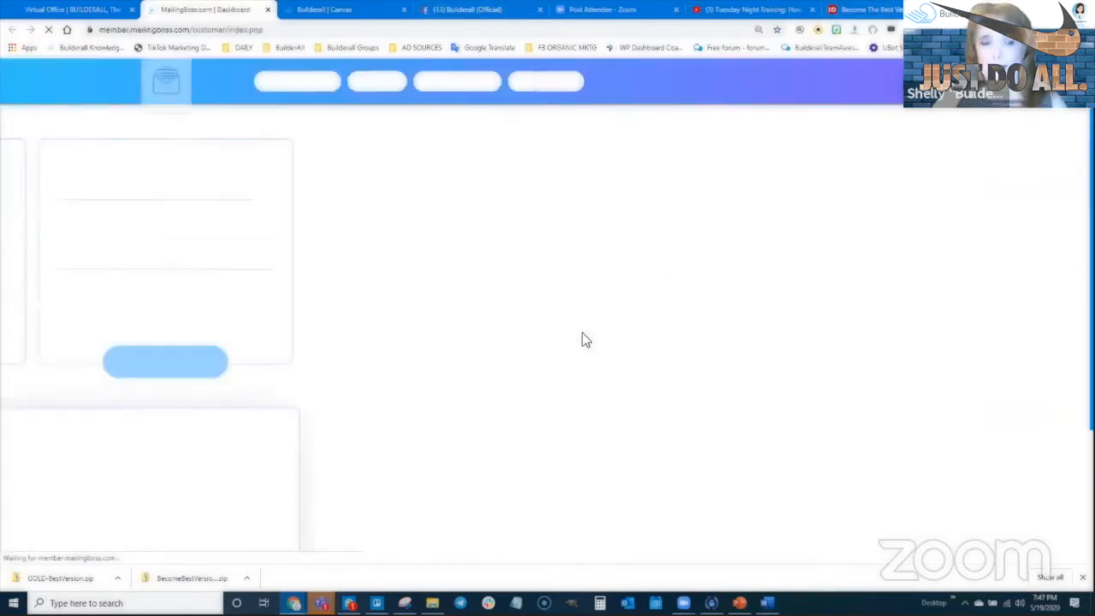
pyautogui.click(551, 87)
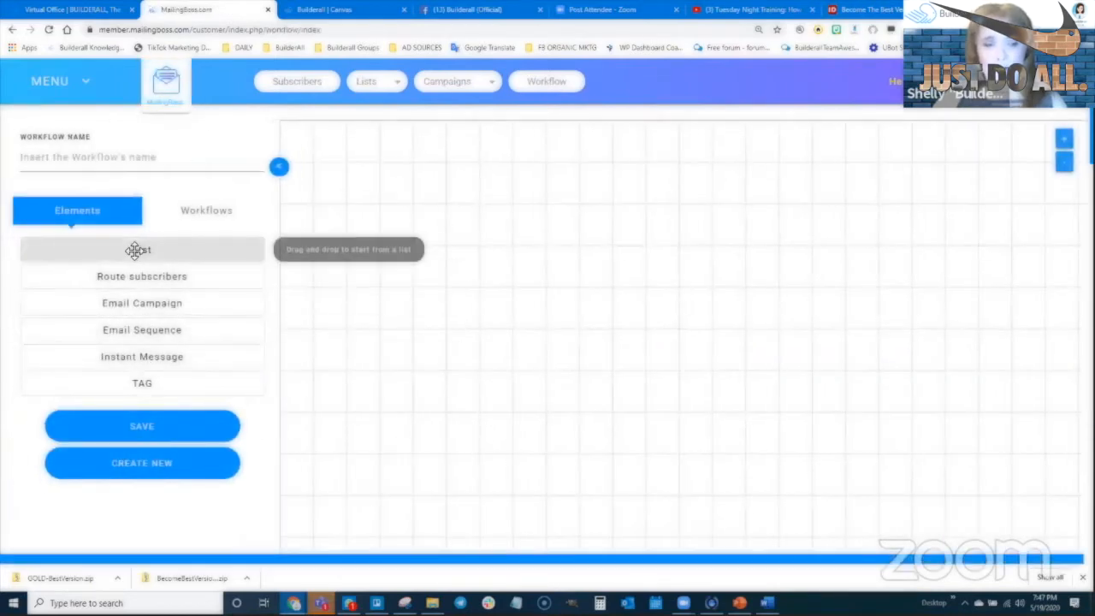
# Place a List element on the workflow canvas and save the workflow as "Become the Best Version of Yourself Funnel"
pyautogui.moveTo(135, 249); pyautogui.dragTo(457, 242)
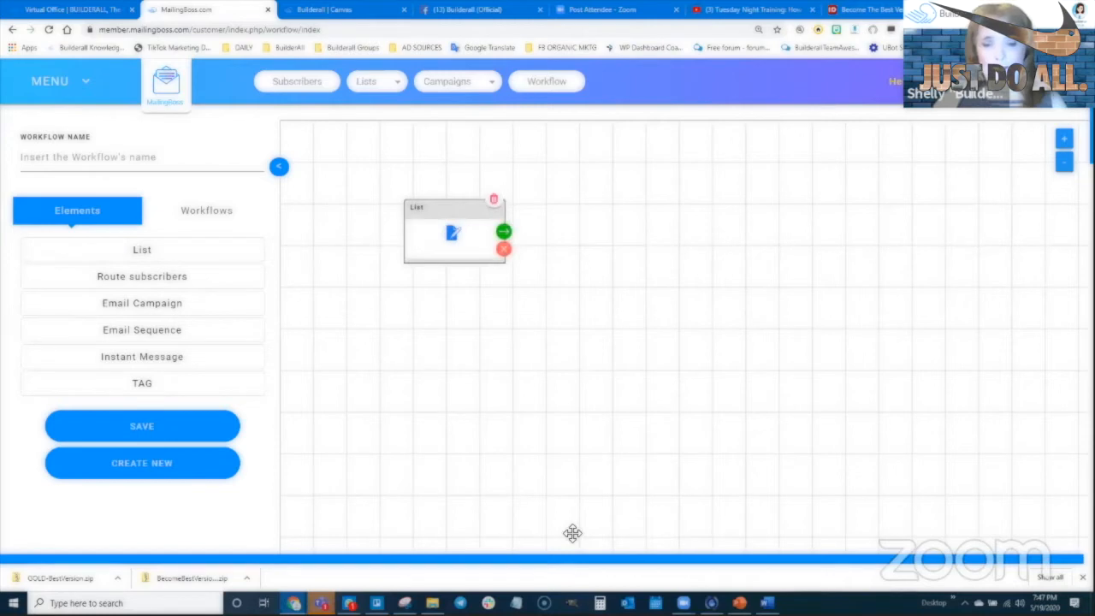
pyautogui.click(80, 156)
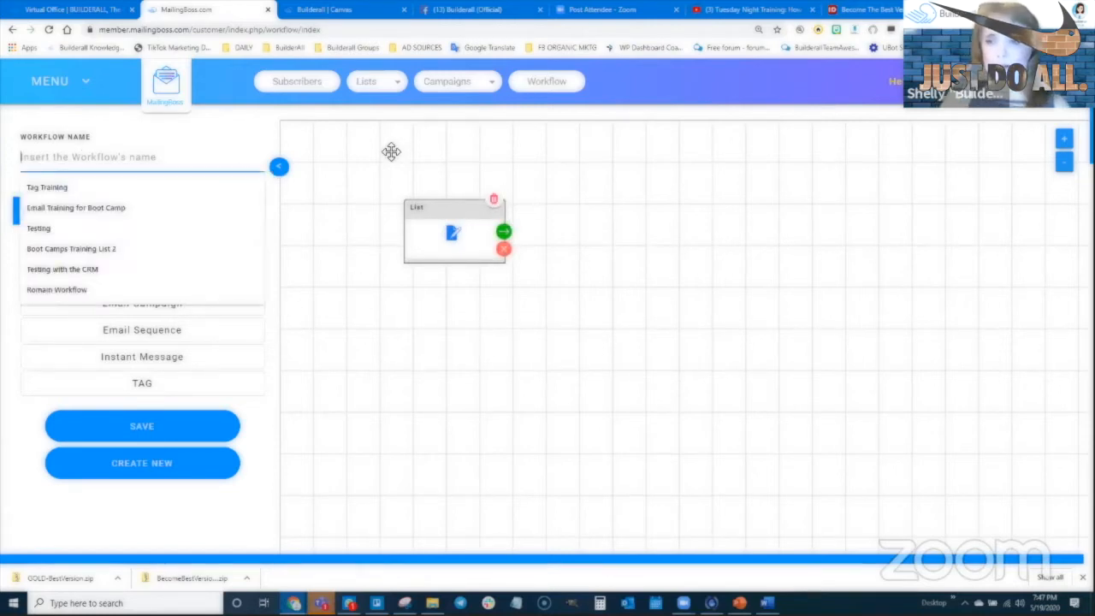
pyautogui.write('Become the')
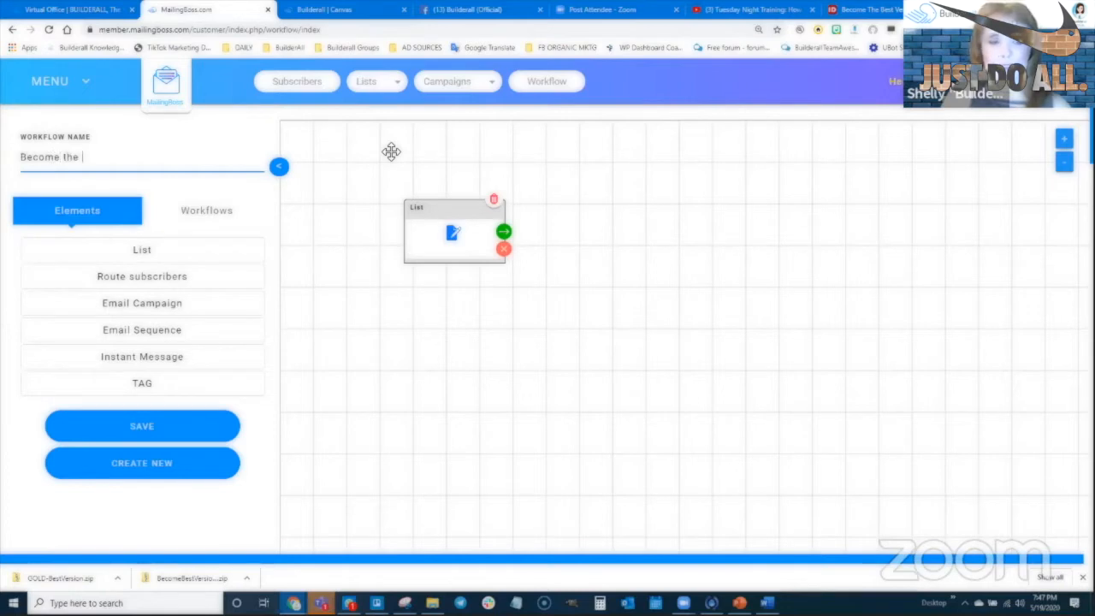
pyautogui.write(' Best Version of Yourself Funnel')
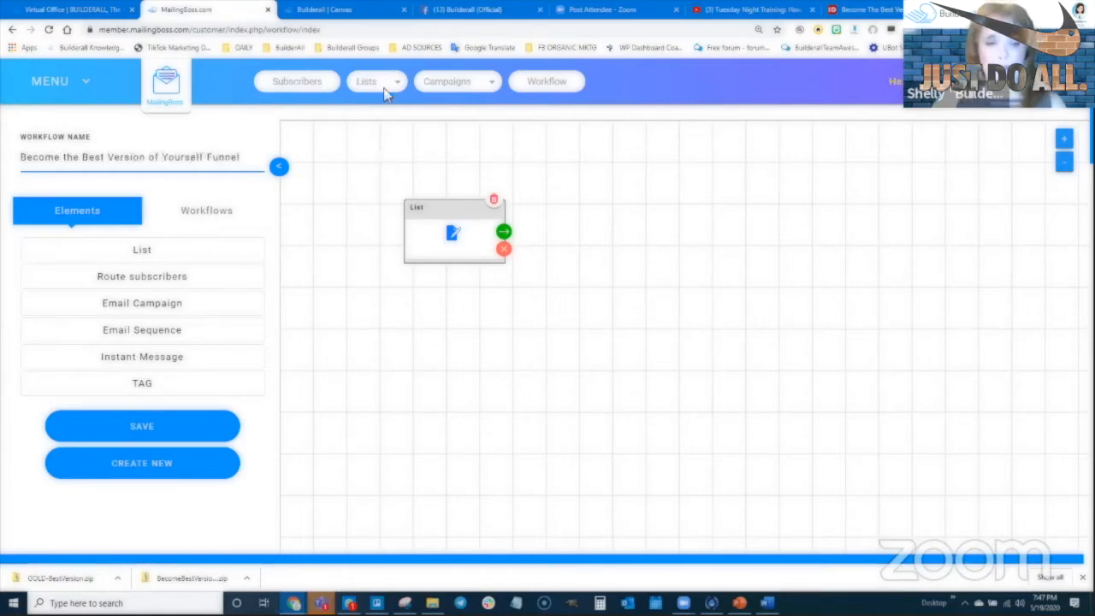
pyautogui.click(117, 440)
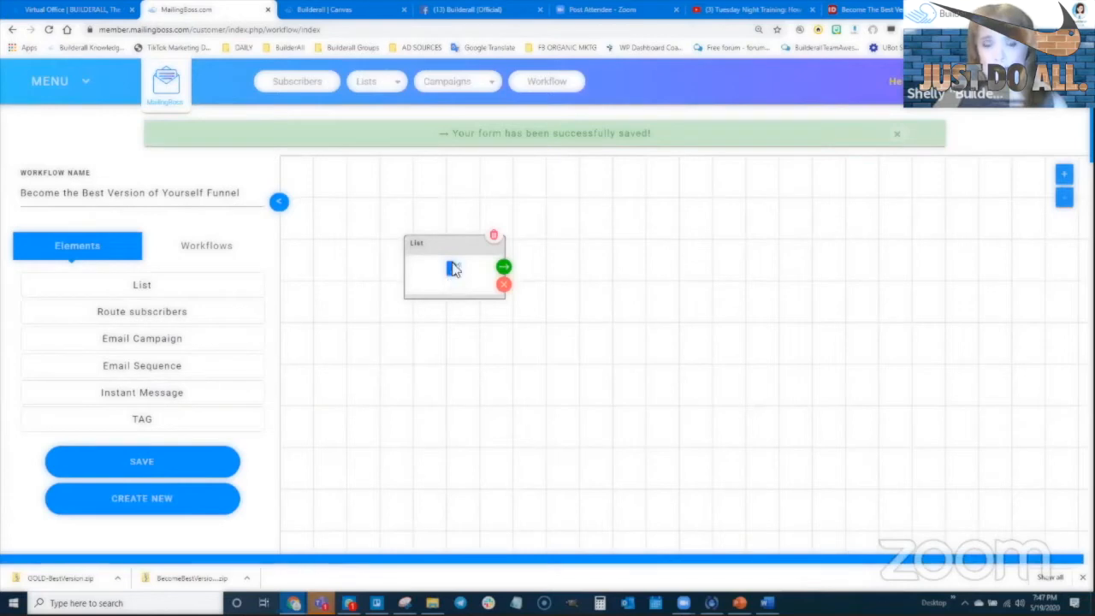
# Start a new subscriber list for the List element and name it "Become the Best Version of Yourself Sub List"
pyautogui.click(452, 271)
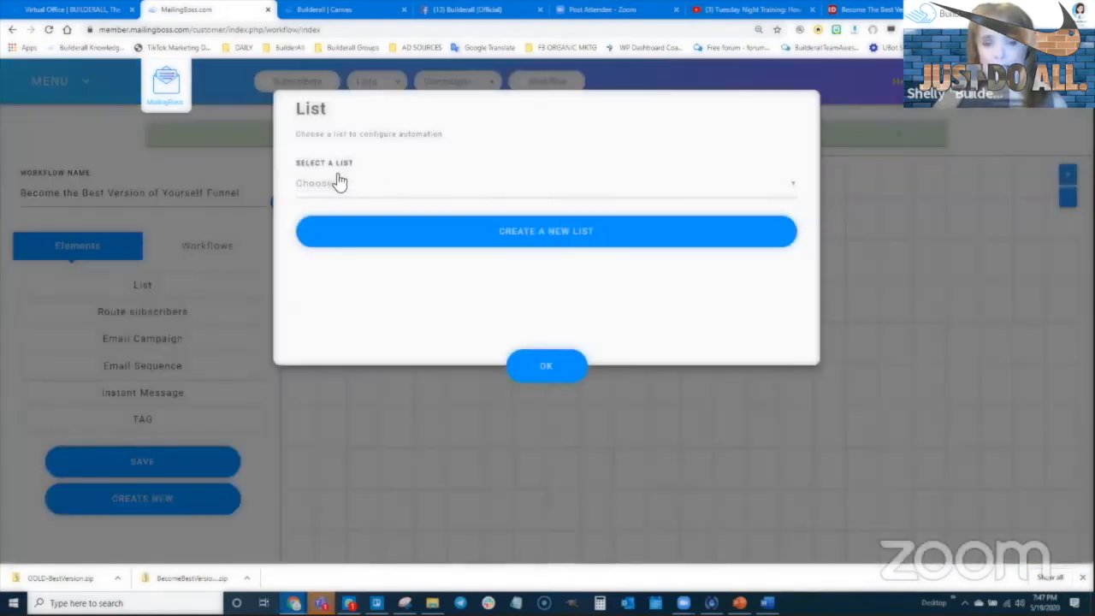
pyautogui.click(557, 232)
pyautogui.click(393, 164)
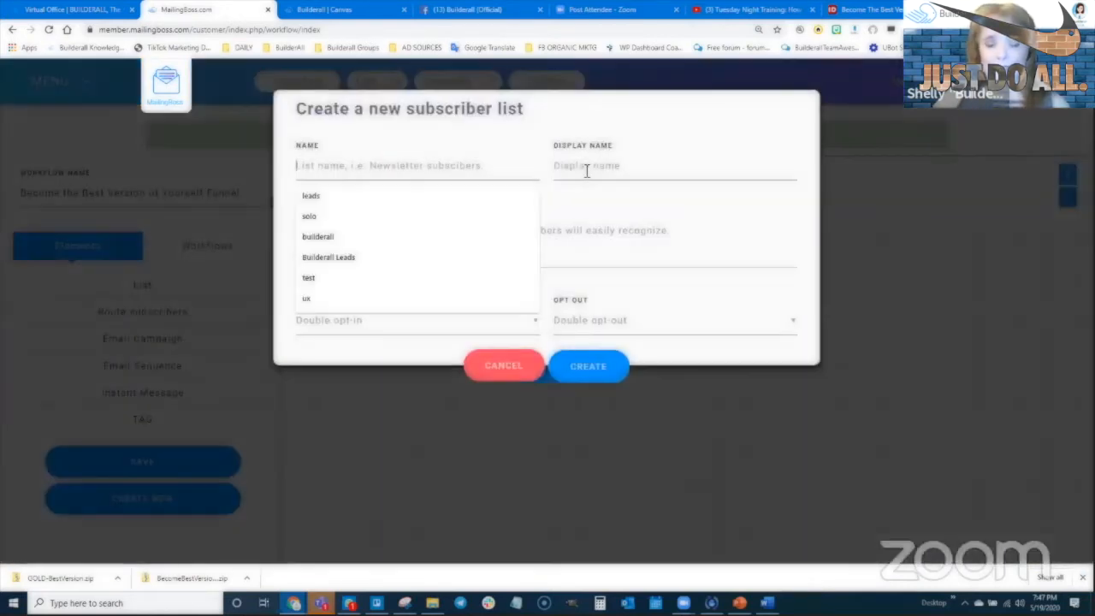
pyautogui.write('Become th')
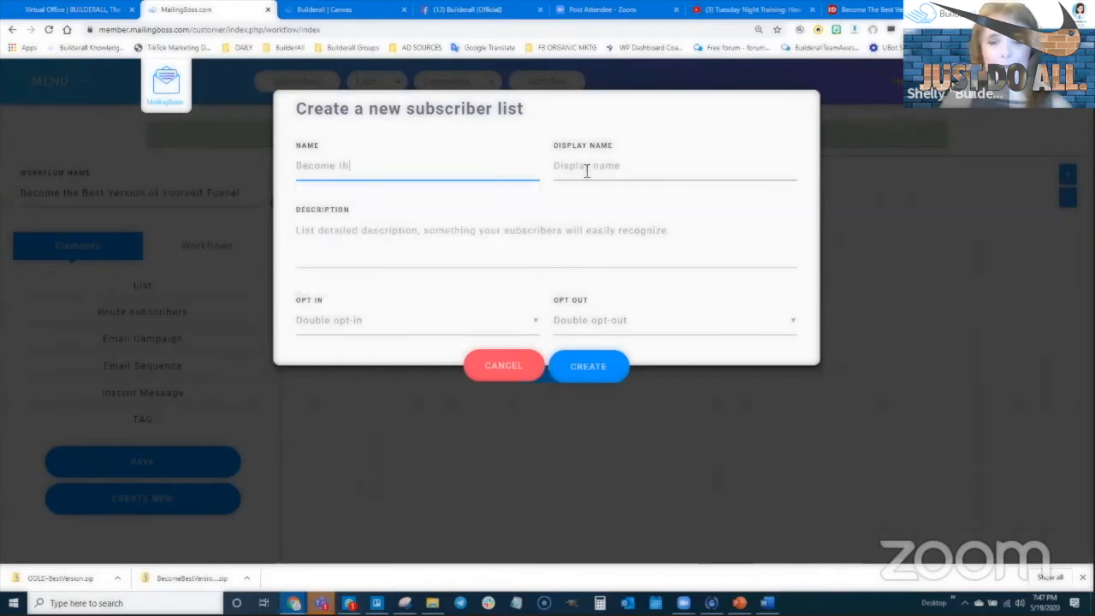
pyautogui.write('e Ve')
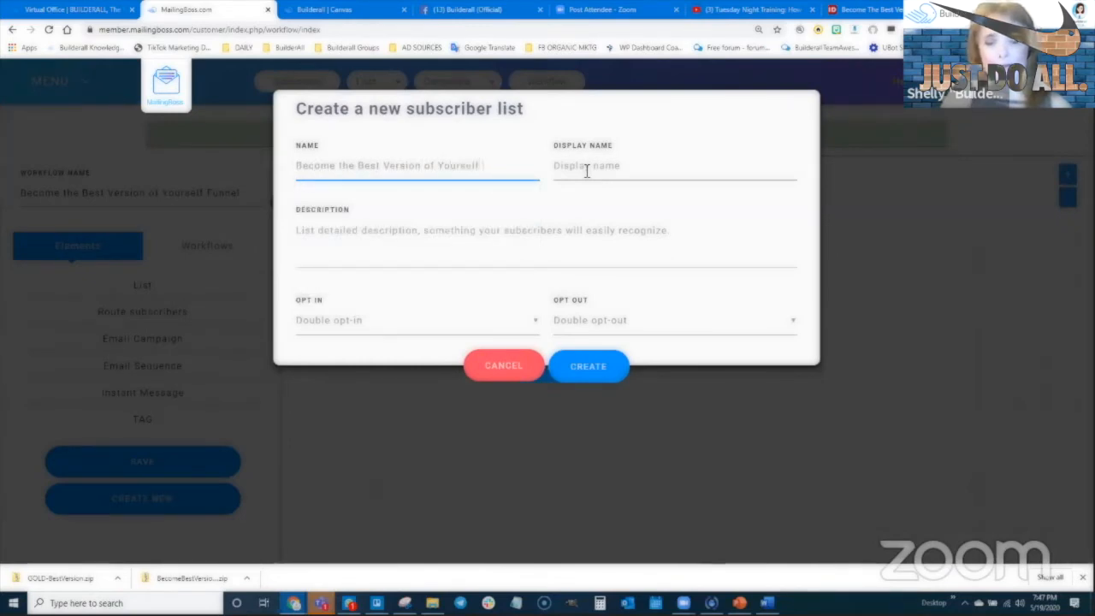
pyautogui.write('st Version of Yourself Sub')
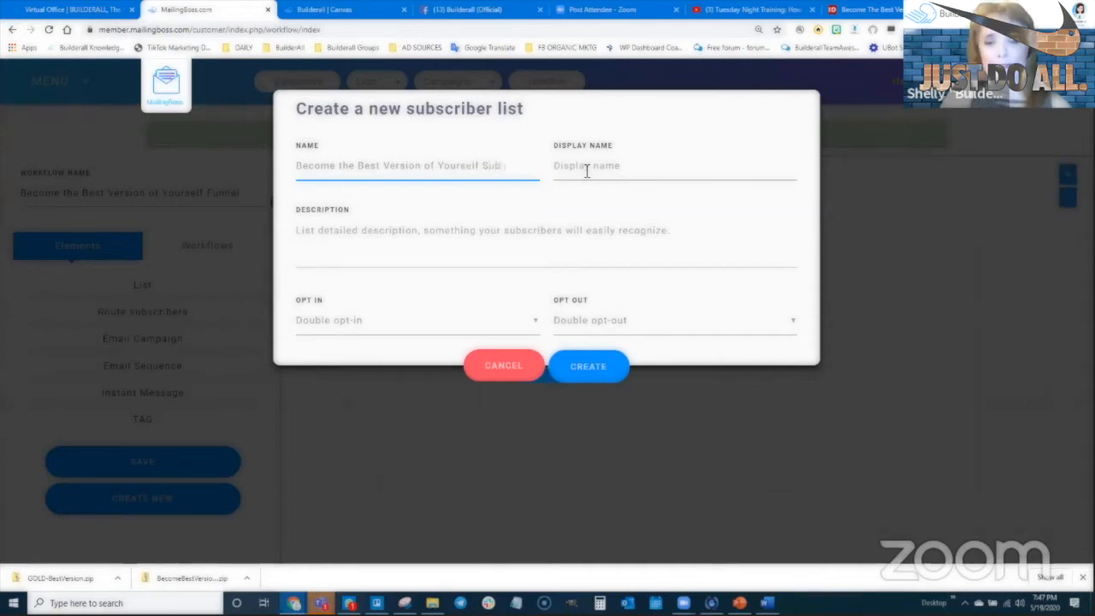
pyautogui.write(' List')
# Copy the list name into the display name and description, and create the subscriber list
pyautogui.moveTo(532, 168); pyautogui.dragTo(294, 171)
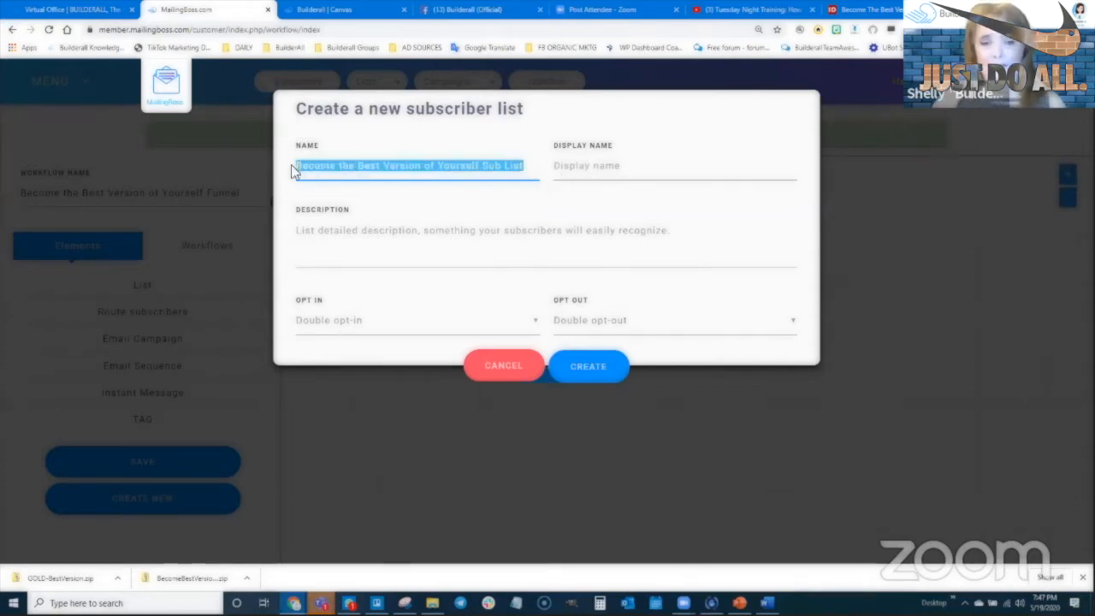
pyautogui.hotkey('ctrl', 'c')
pyautogui.click(587, 168)
pyautogui.hotkey('ctrl', 'v')
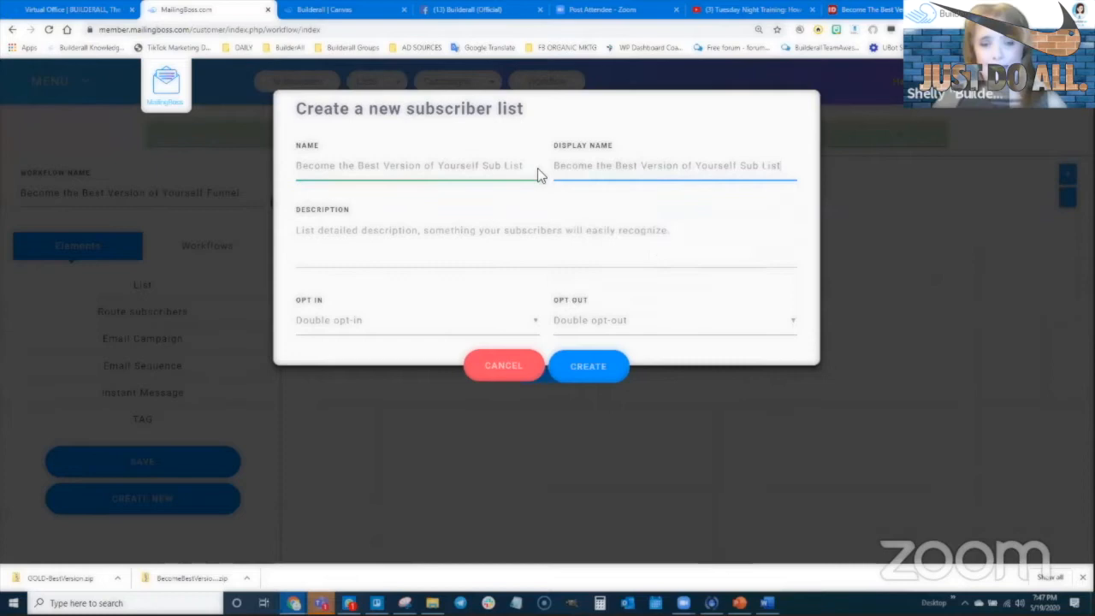
pyautogui.click(383, 242)
pyautogui.hotkey('ctrl', 'v')
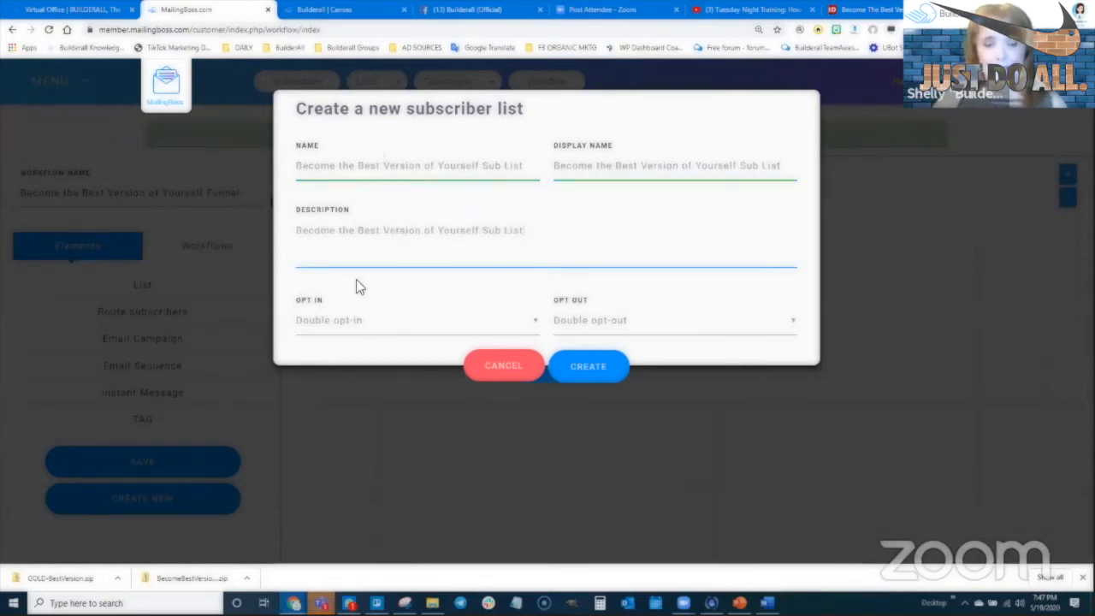
pyautogui.click(592, 370)
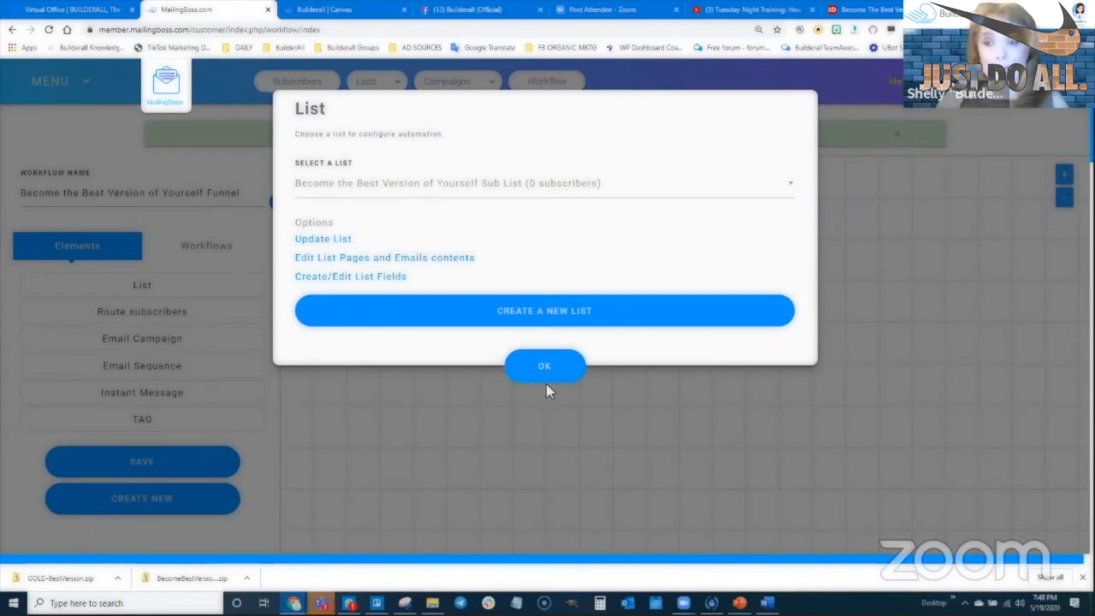
# Add a required text field to the new list with the label "First Name" and the tag FNAME
pyautogui.click(363, 278)
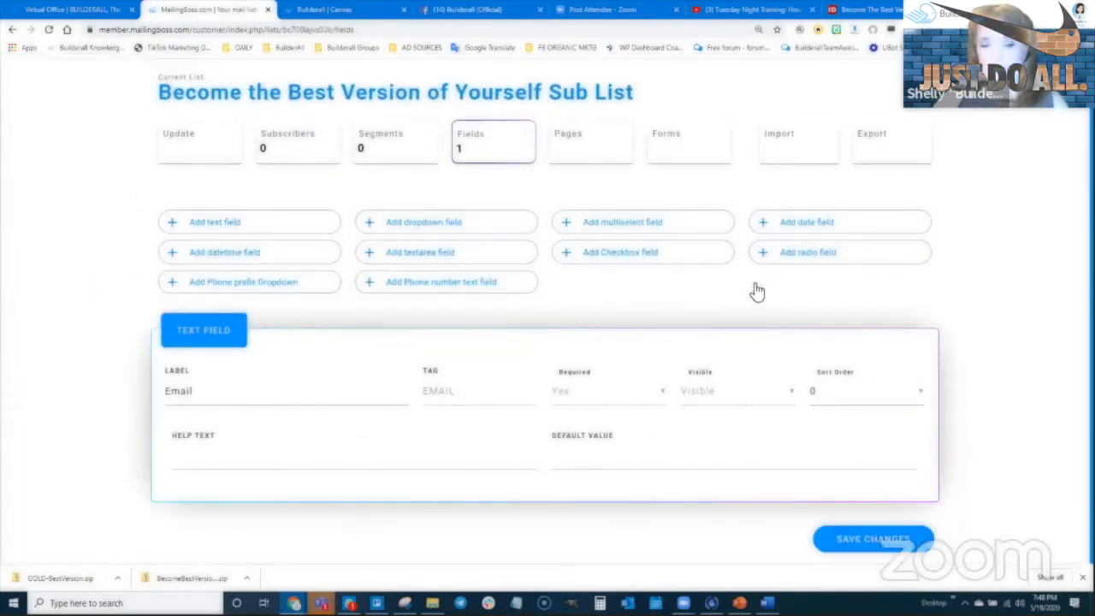
pyautogui.click(217, 225)
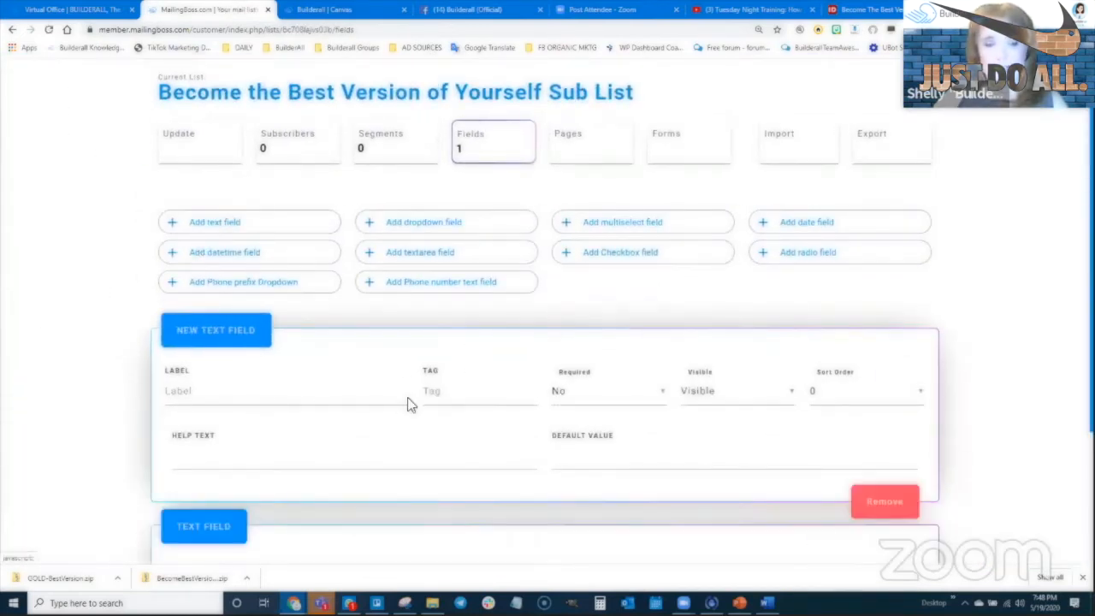
pyautogui.click(195, 196)
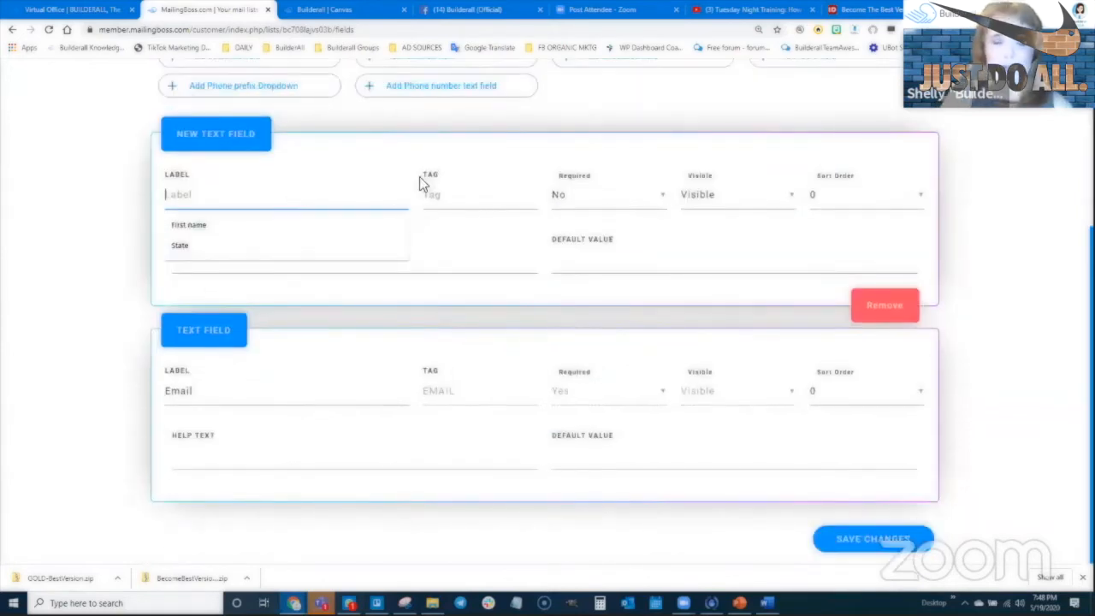
pyautogui.write('Frist')
pyautogui.press('BackSpace')
pyautogui.press('BackSpace')
pyautogui.press('BackSpace')
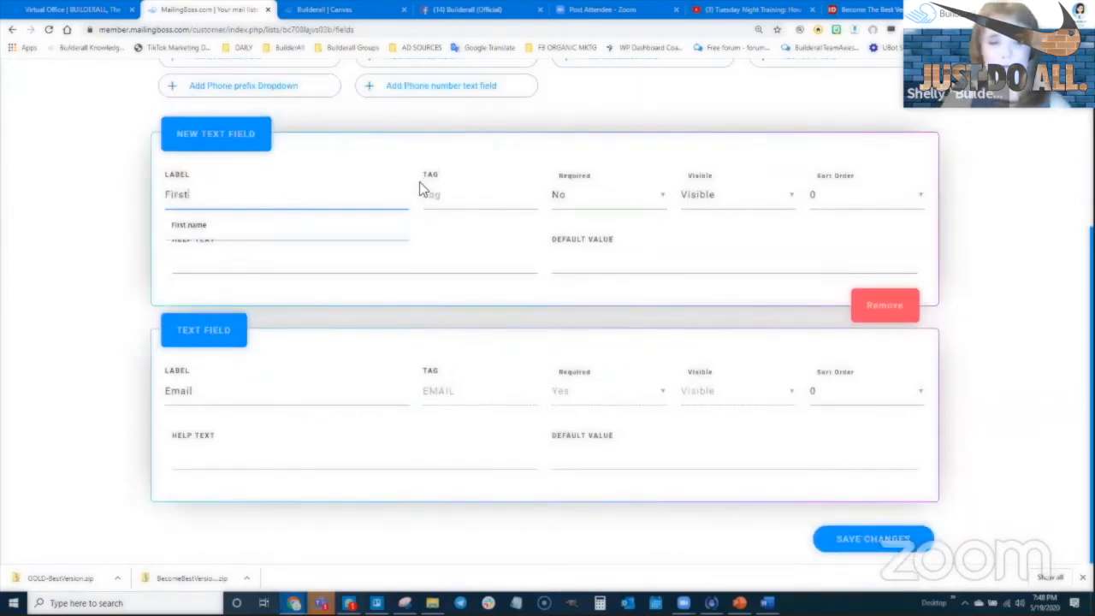
pyautogui.click(437, 197)
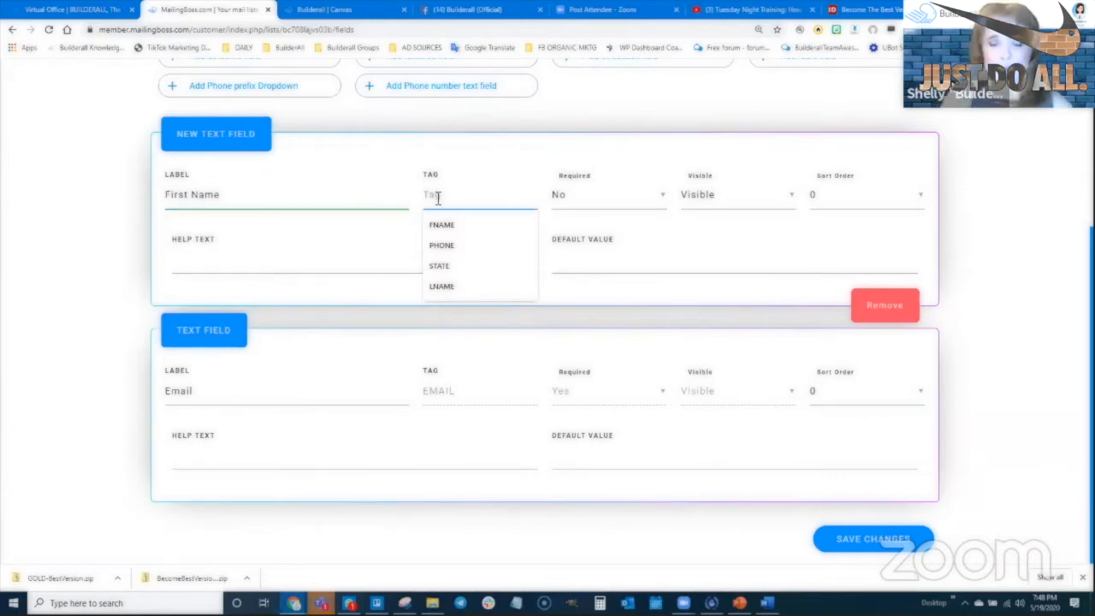
pyautogui.write('FNAME')
pyautogui.click(580, 196)
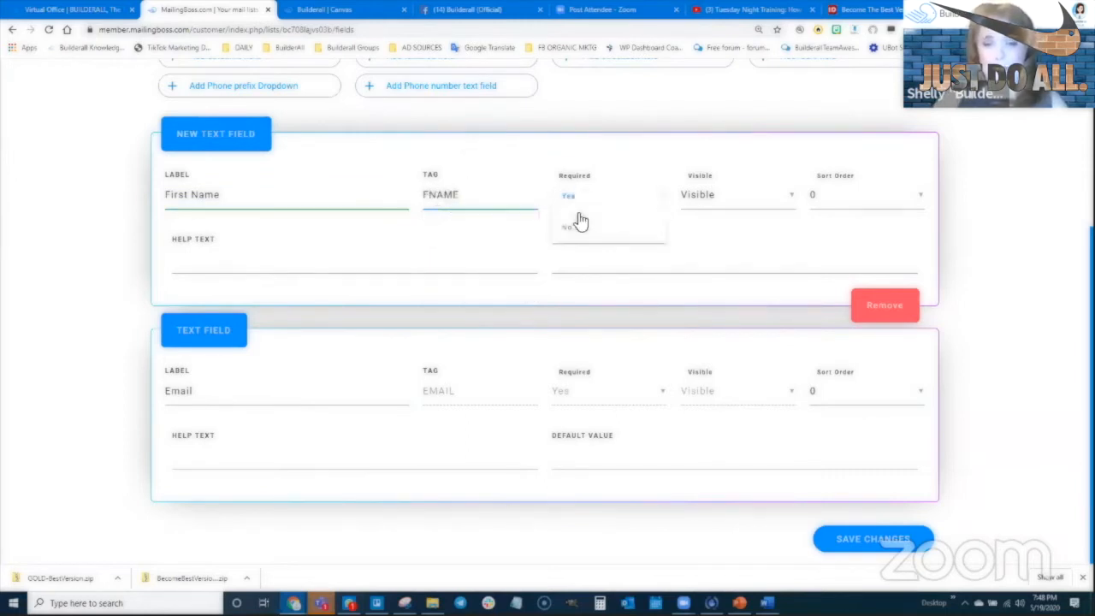
pyautogui.click(579, 221)
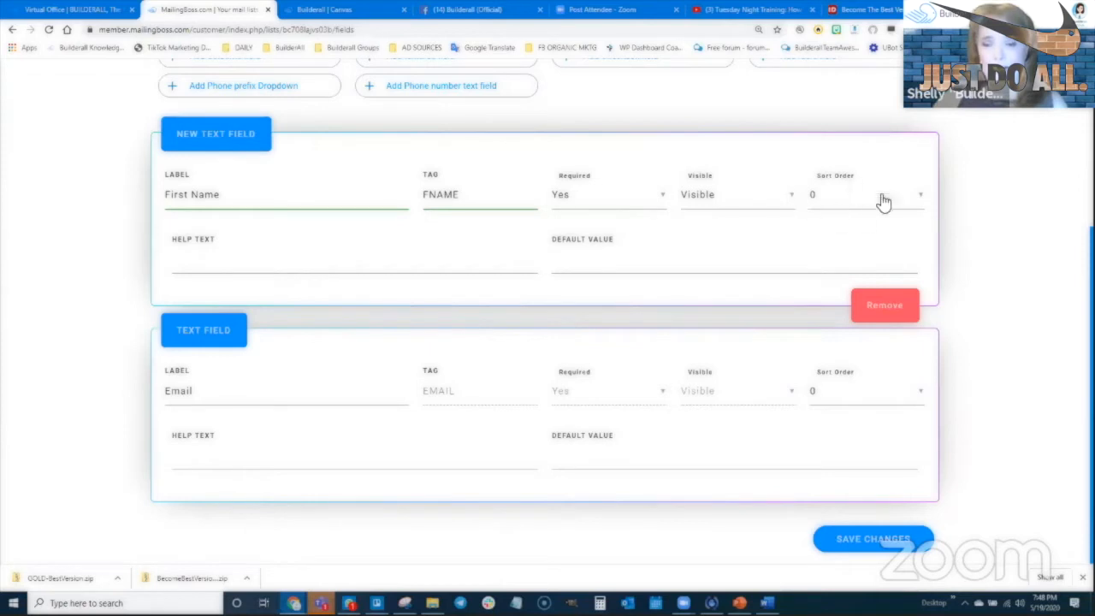
# Set the sort order to 1 for First Name and 2 for Email, and save the list fields
pyautogui.click(841, 202)
pyautogui.click(900, 237)
pyautogui.click(843, 403)
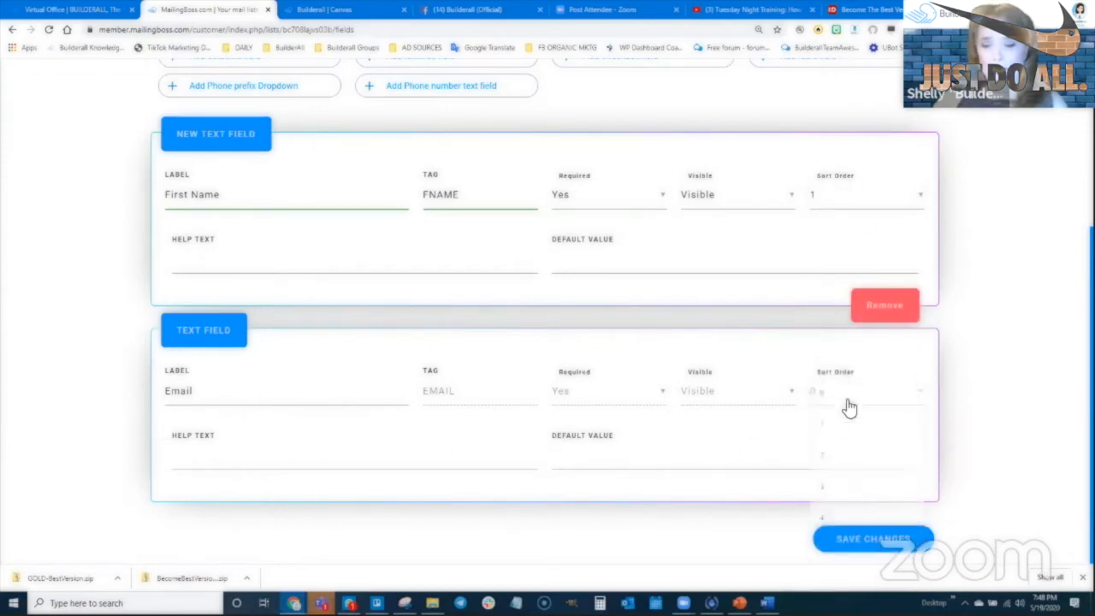
pyautogui.click(838, 457)
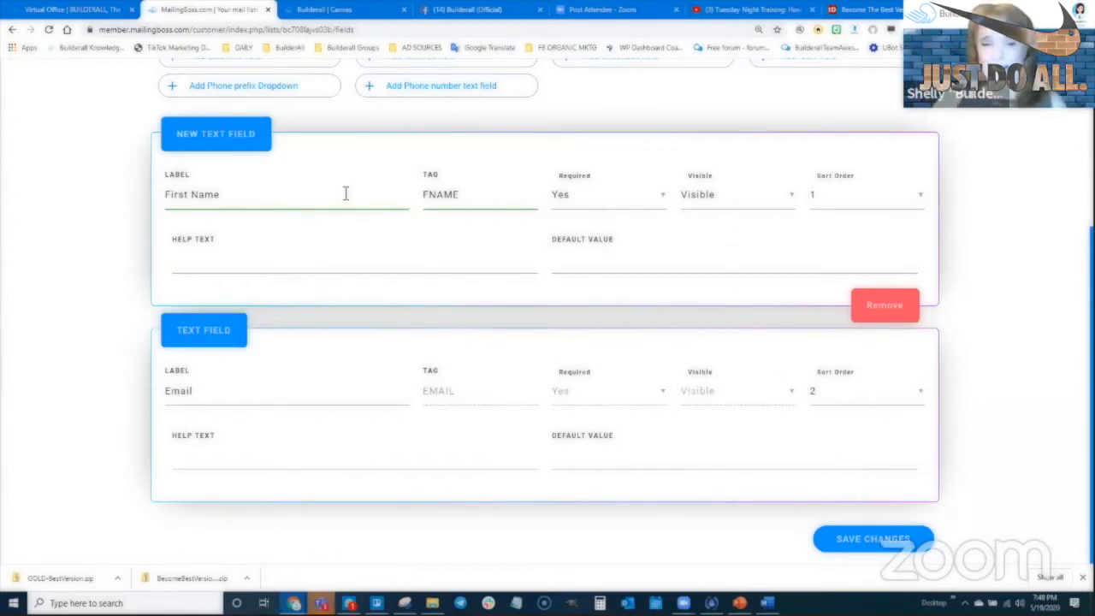
pyautogui.click(869, 540)
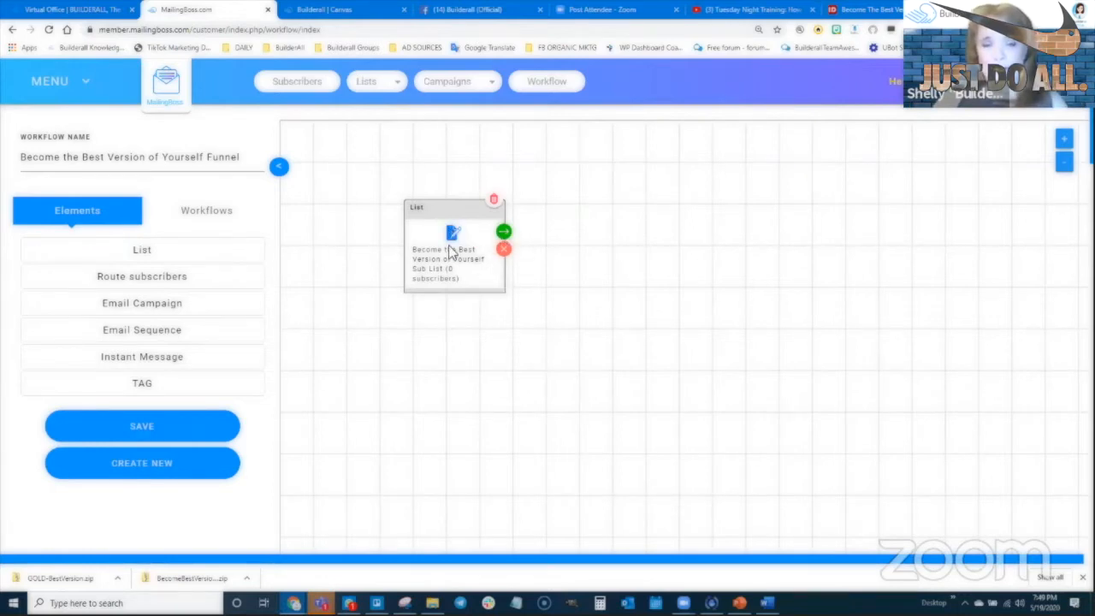
# Open the Subscribe confirm email for editing from the list's pages and emails contents in the List element's settings
pyautogui.click(503, 233)
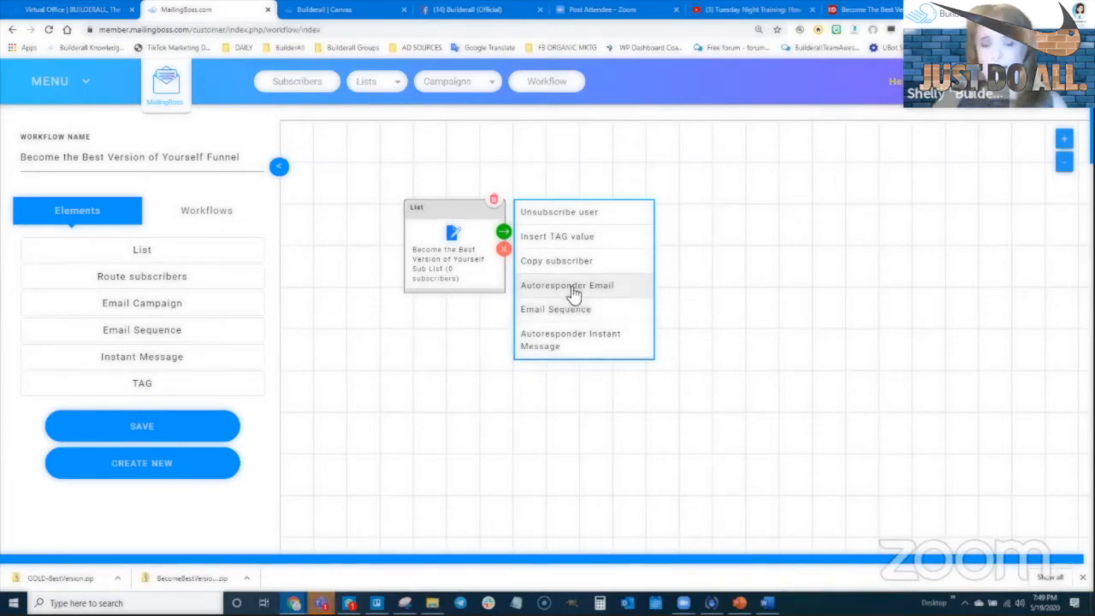
pyautogui.click(470, 358)
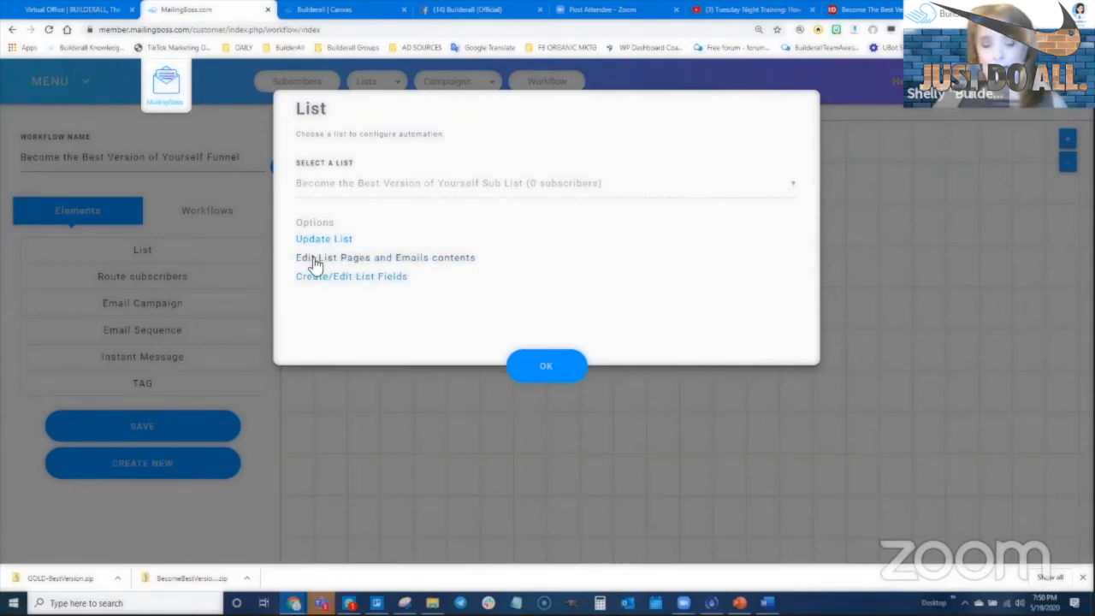
pyautogui.click(354, 261)
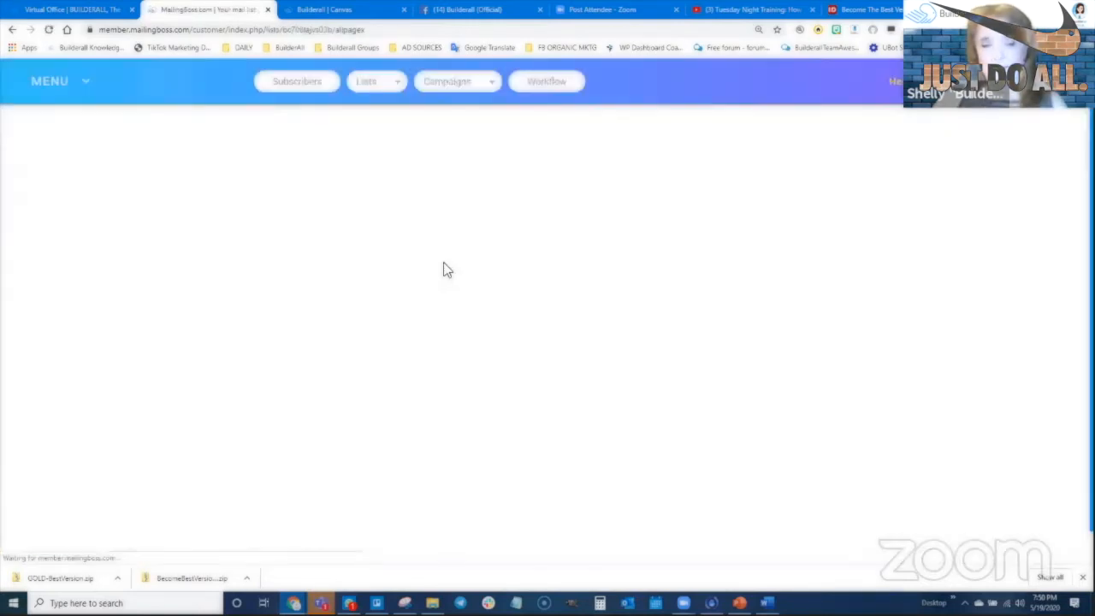
pyautogui.scroll(-1, 299, 313)
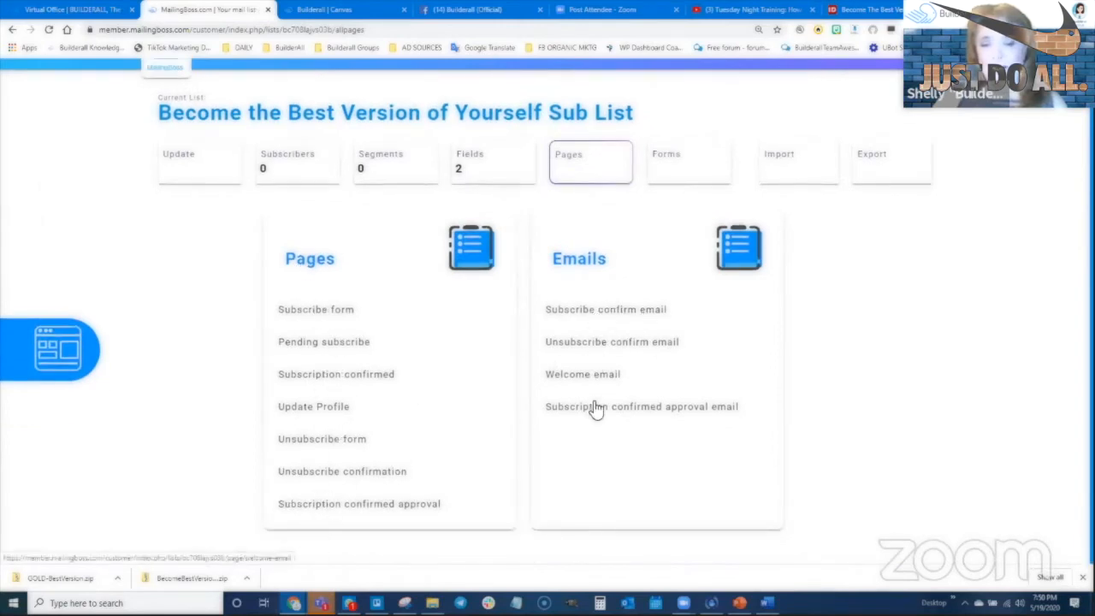
pyautogui.click(624, 313)
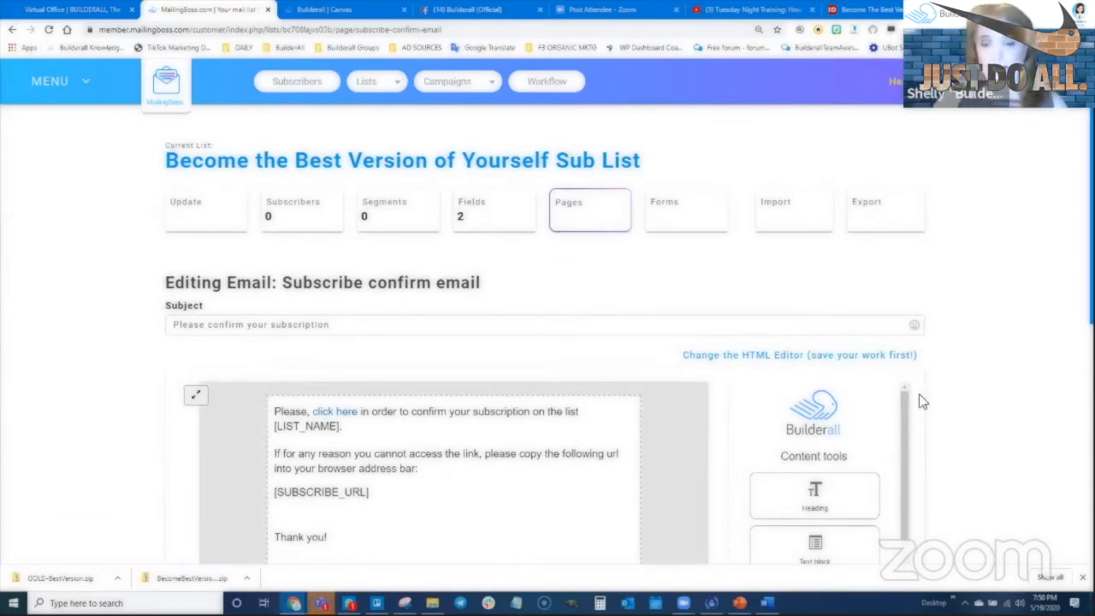
pyautogui.scroll(-2, 919, 401)
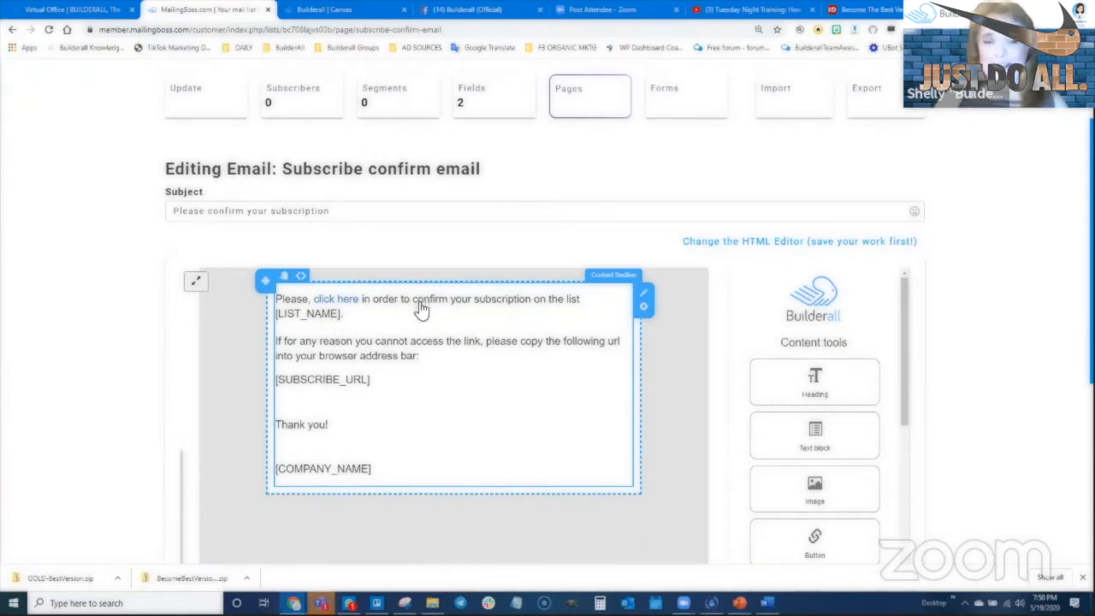
pyautogui.scroll(2, 398, 296)
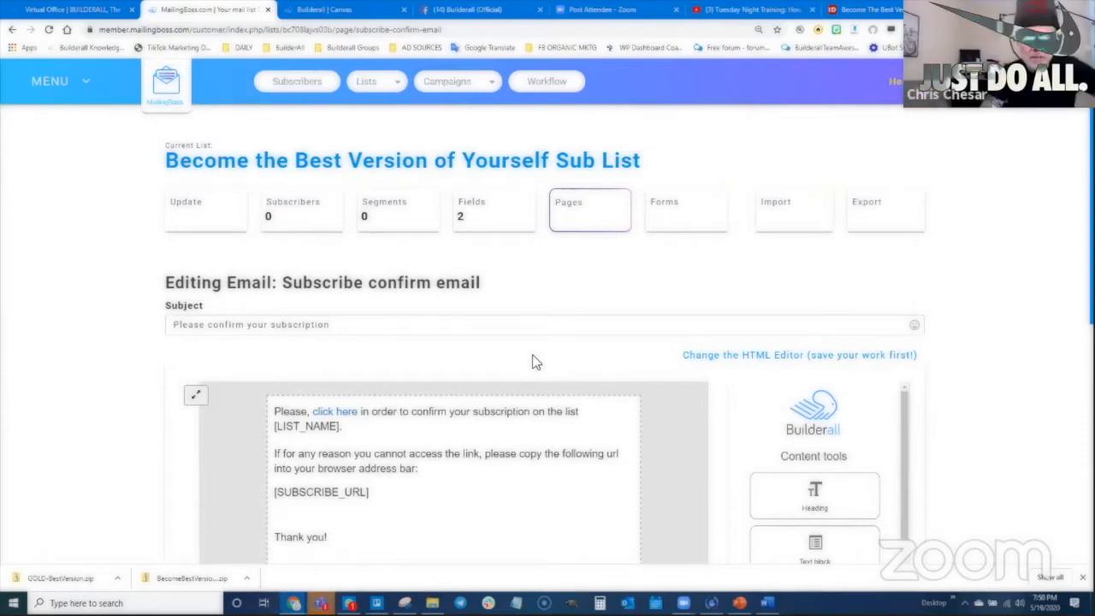
pyautogui.scroll(-2, 532, 358)
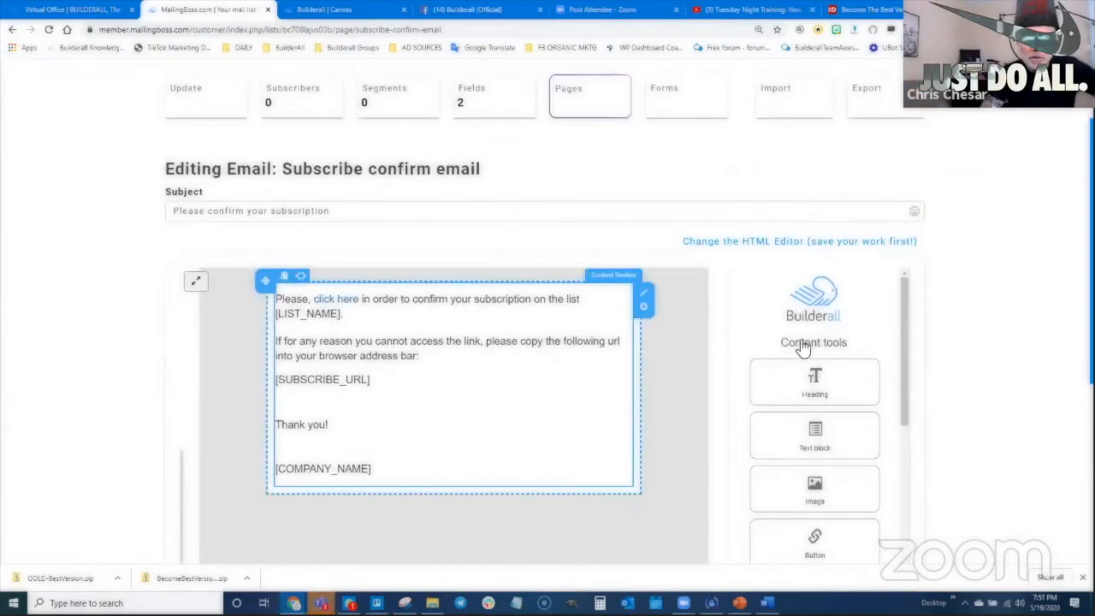
# Replace "confirm your subscription on the list [LIST_NAME]." in the email body with "complete the process and get access to your special report."
pyautogui.moveTo(413, 300); pyautogui.dragTo(344, 314)
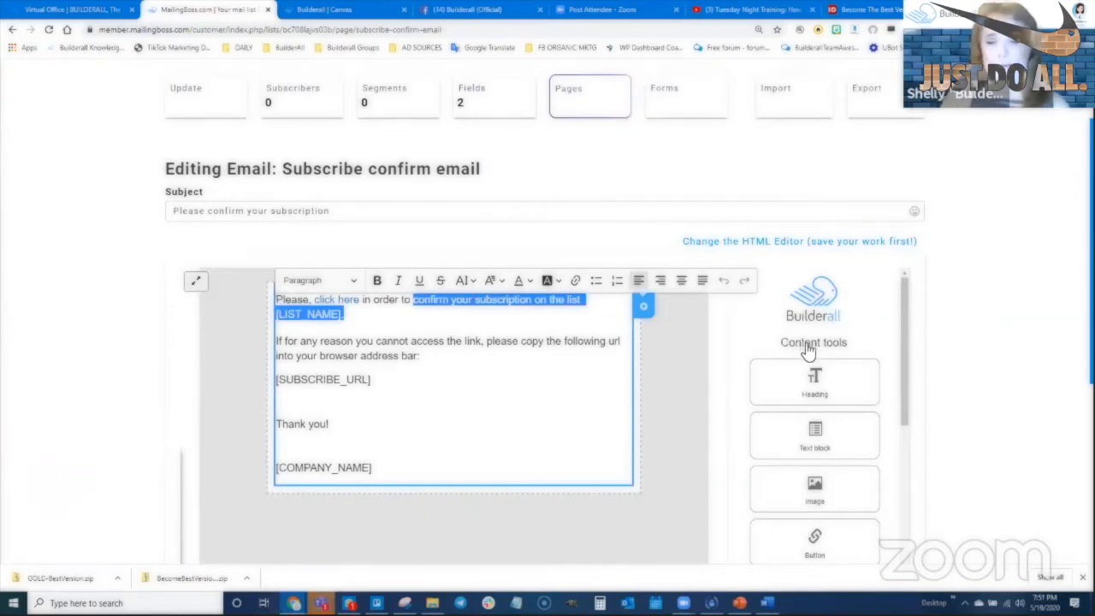
pyautogui.write('be able to access your')
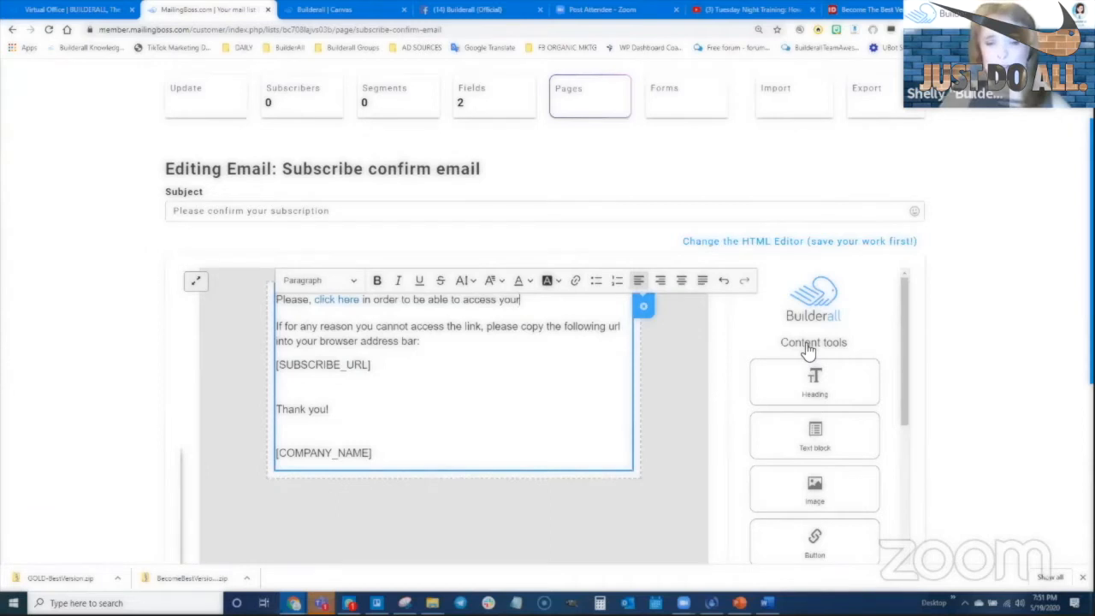
pyautogui.press('BackSpace')
pyautogui.press('BackSpace')
pyautogui.press('BackSpace')
pyautogui.press('BackSpace')
pyautogui.press('BackSpace')
pyautogui.press('BackSpace')
pyautogui.press('BackSpace')
pyautogui.press('BackSpace')
pyautogui.press('BackSpace')
pyautogui.press('BackSpace')
pyautogui.press('BackSpace')
pyautogui.press('BackSpace')
pyautogui.press('BackSpace')
pyautogui.press('BackSpace')
pyautogui.press('BackSpace')
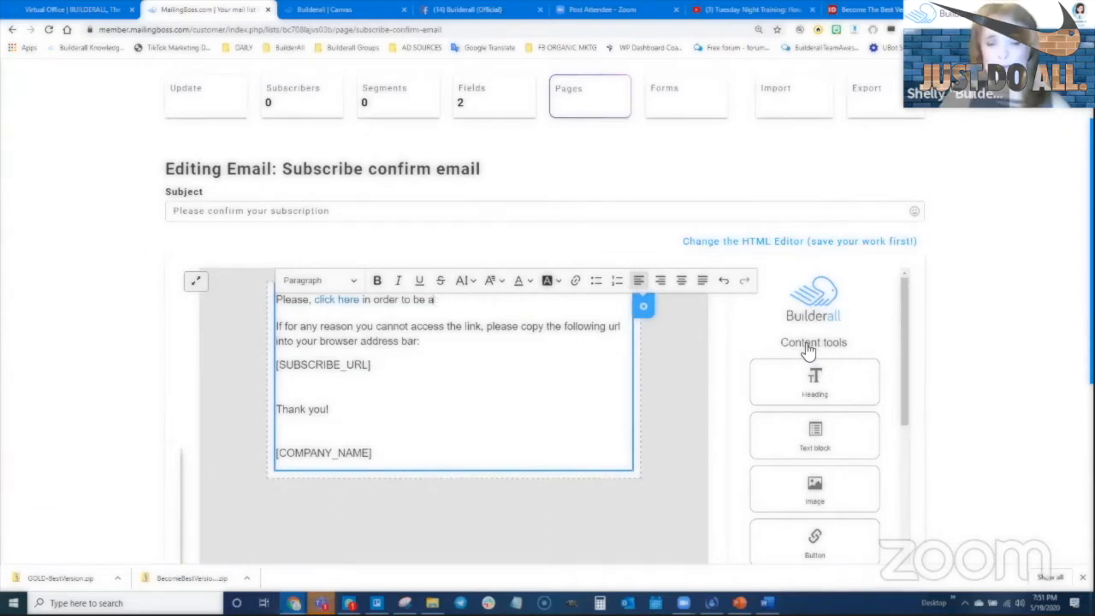
pyautogui.write('complet')
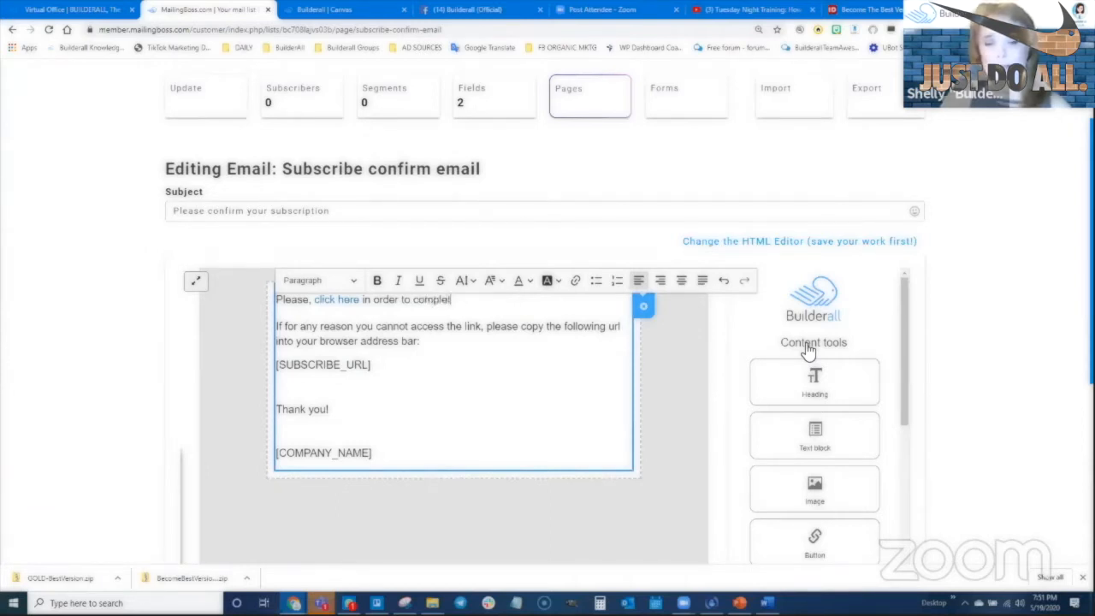
pyautogui.write('e the process and get access to your ')
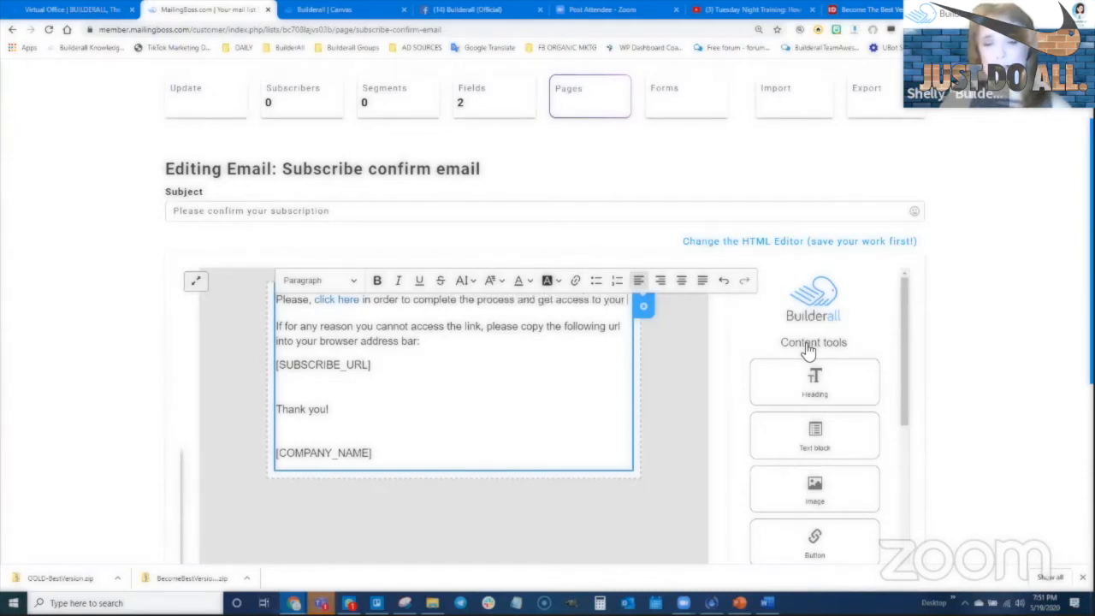
pyautogui.write('special re')
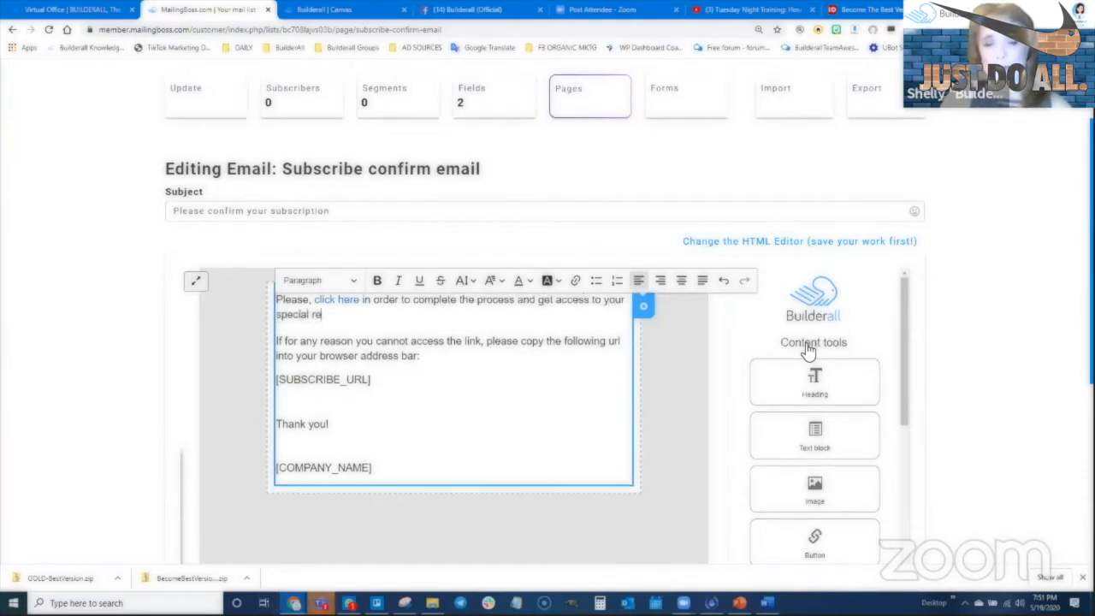
pyautogui.write('port.')
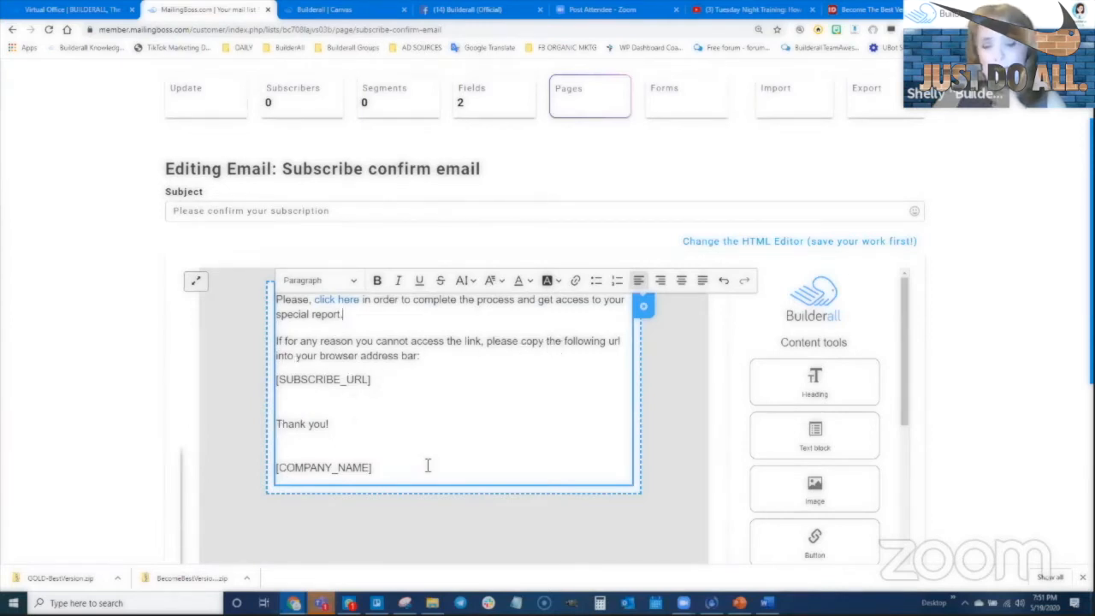
pyautogui.scroll(-3, 432, 458)
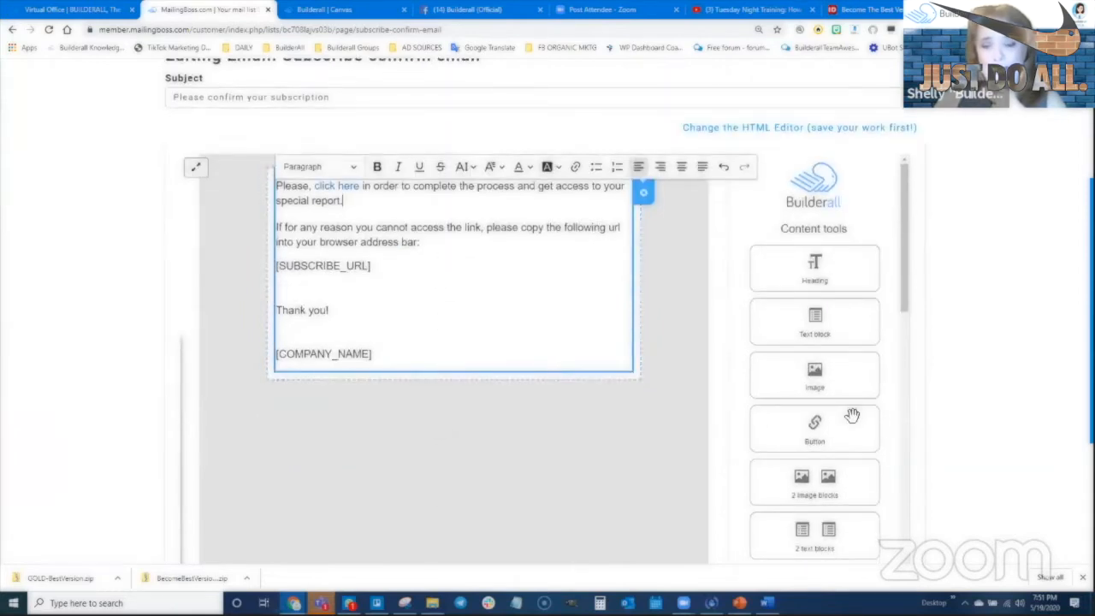
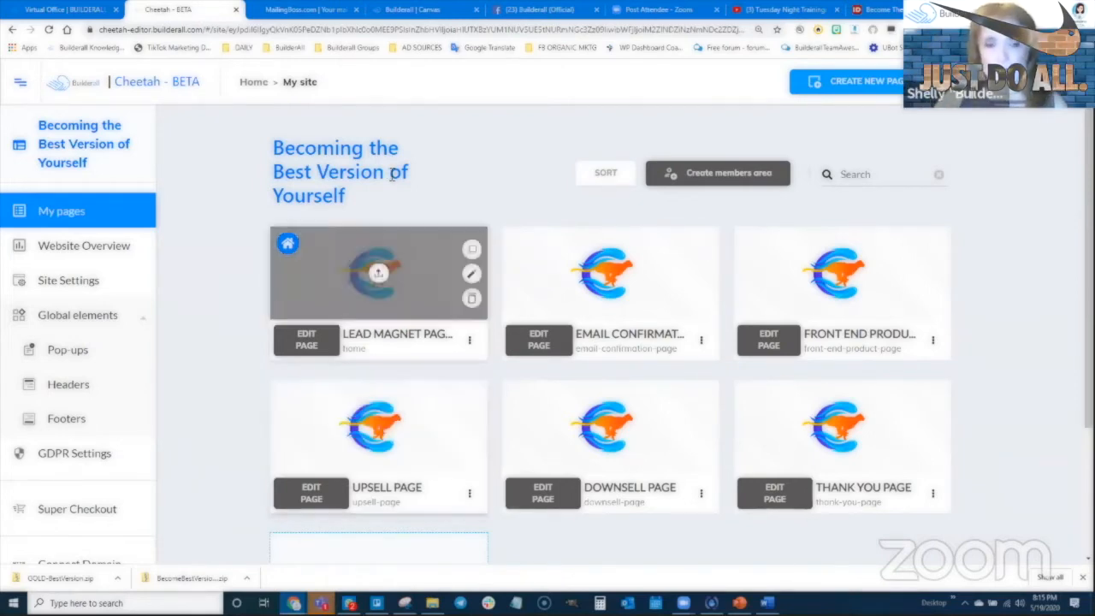
# Open the Lead Magnet page in the Cheetah editor, add a blank panel and replace its text with "Lead Magnet Page"
pyautogui.click(309, 344)
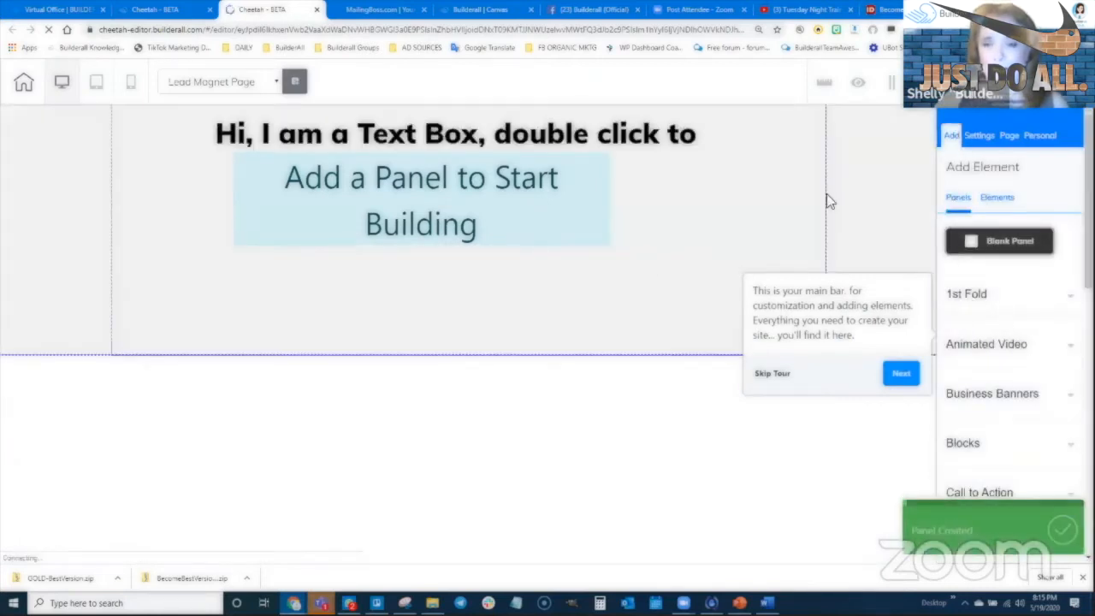
pyautogui.click(470, 147)
pyautogui.doubleClick(469, 147)
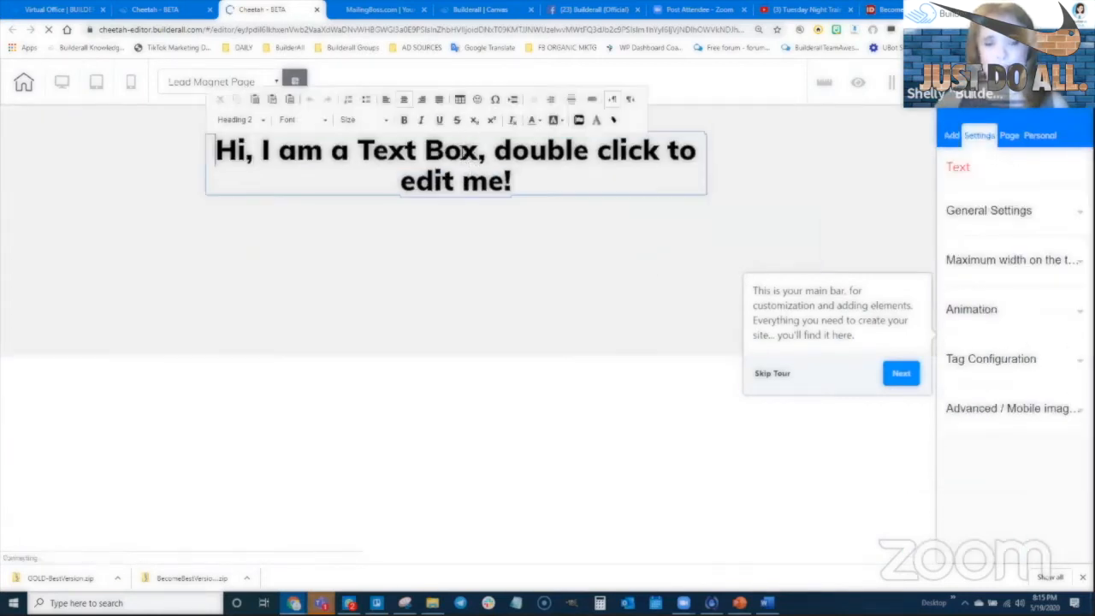
pyautogui.hotkey('ctrl', 'a')
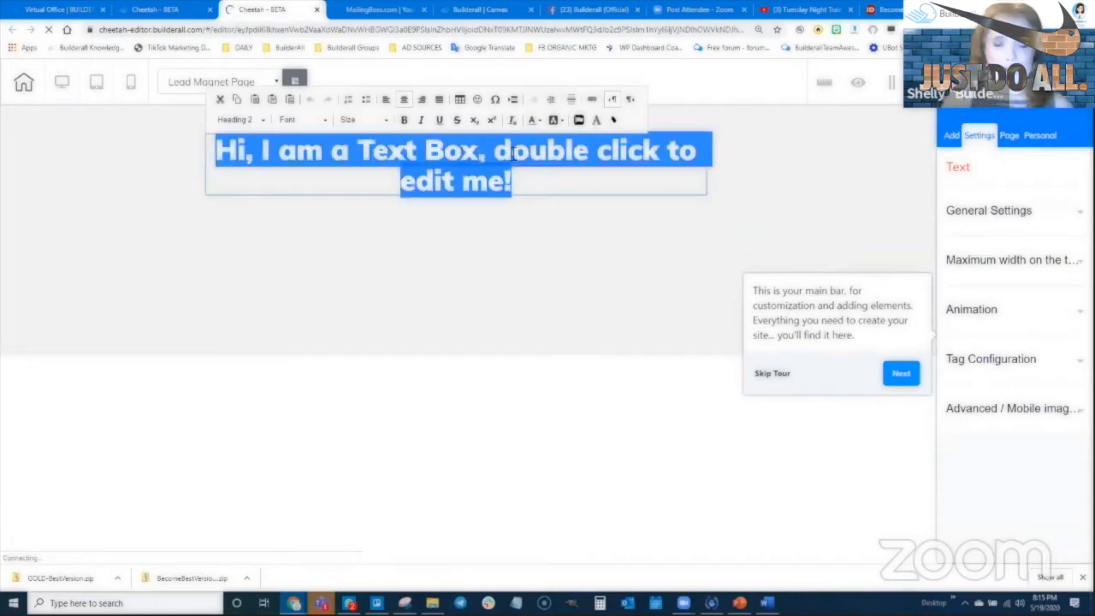
pyautogui.write('Lead Magnet')
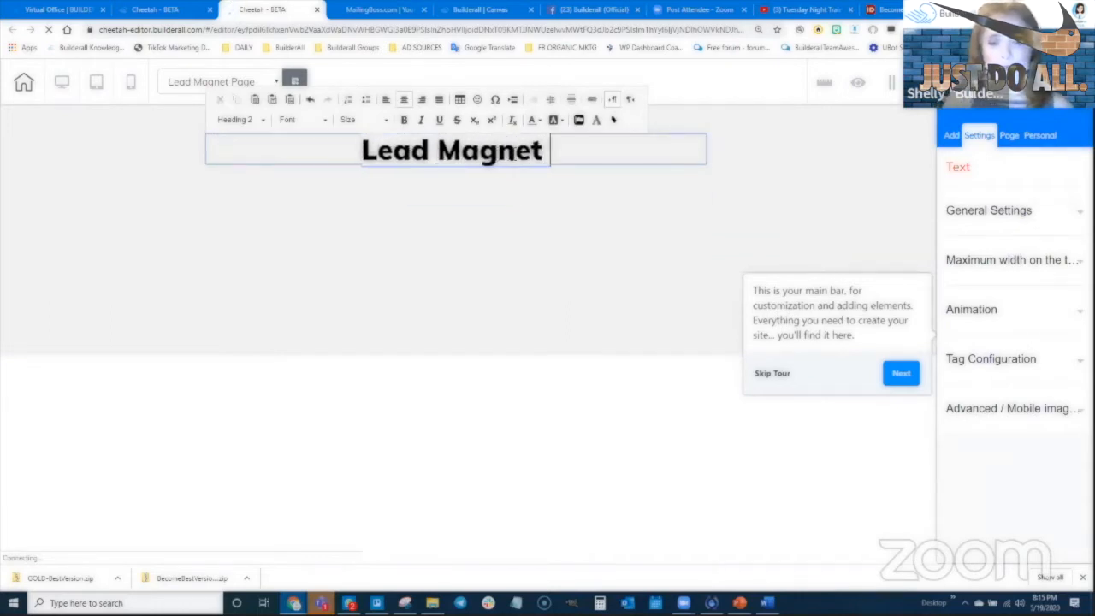
pyautogui.write(' Page')
pyautogui.click(509, 213)
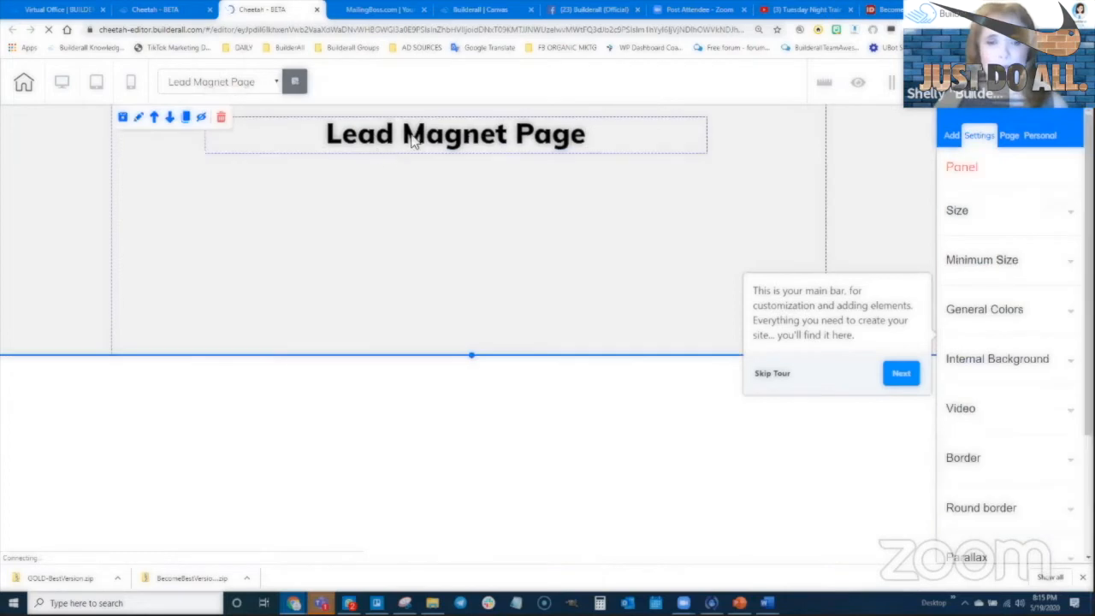
# Center the "Lead Magnet Page" heading in its panel, then save the page and publish the site
pyautogui.click(469, 147)
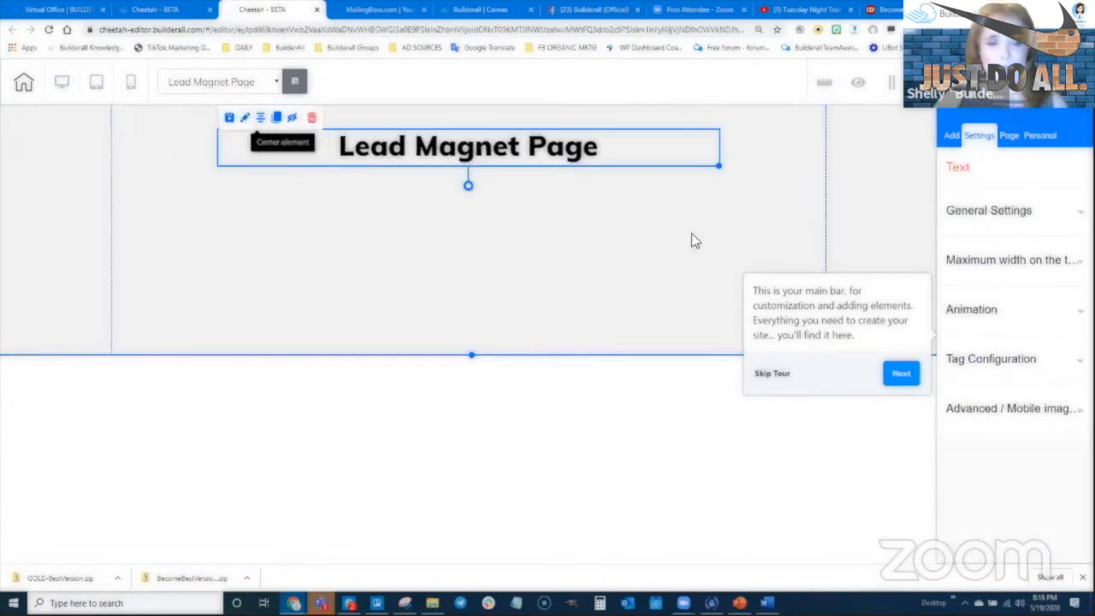
pyautogui.click(597, 198)
pyautogui.click(967, 83)
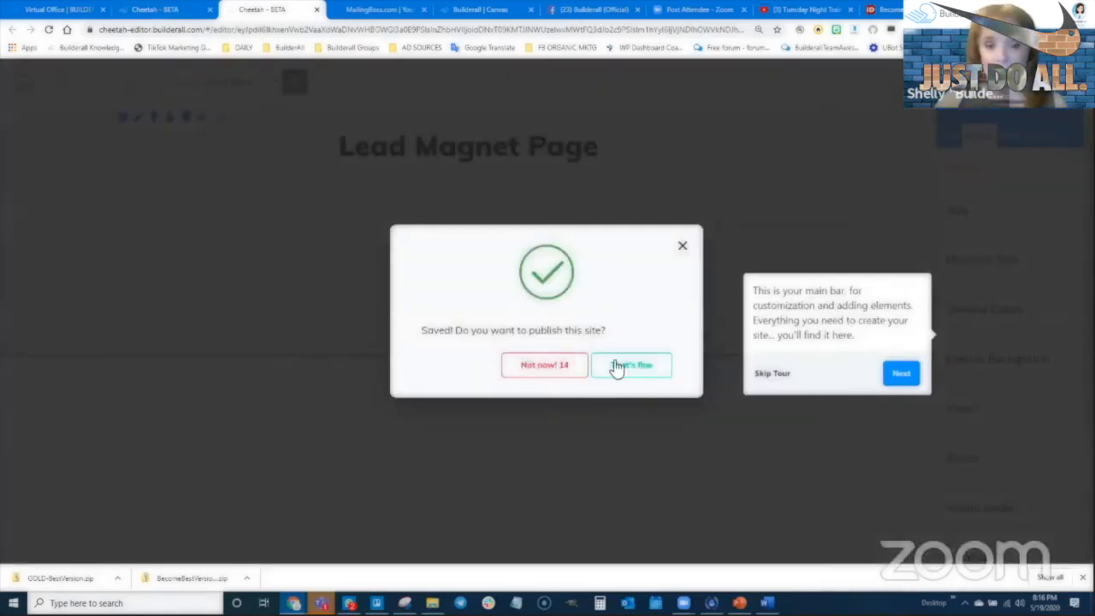
pyautogui.click(616, 366)
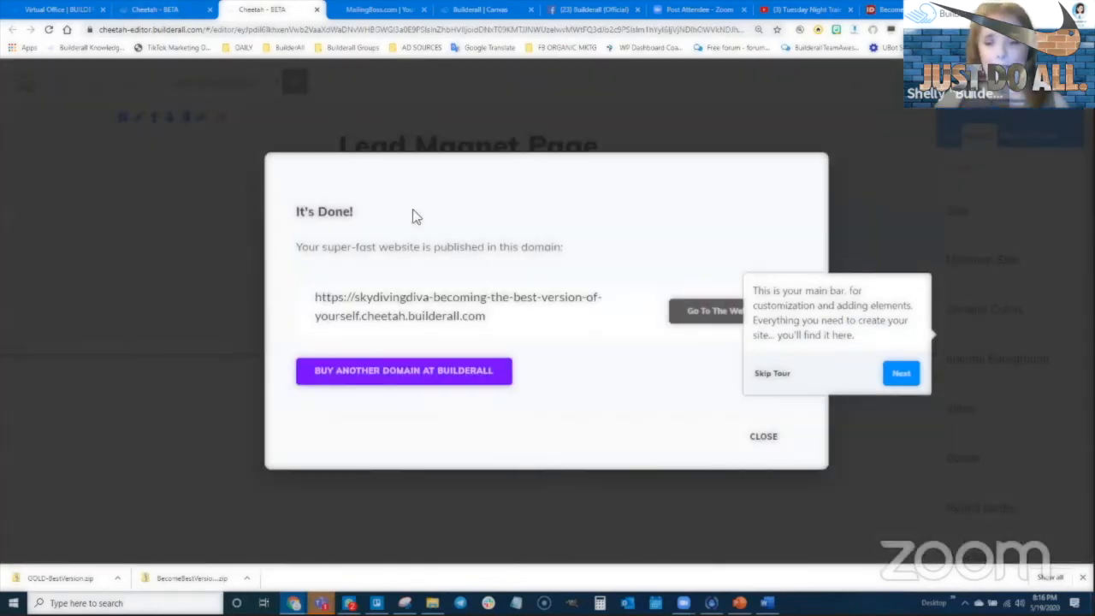
pyautogui.click(764, 436)
# Open the Email Confirmation page from the site's page list, add a blank panel and replace its text with "Email Confirmation Page"
pyautogui.click(161, 9)
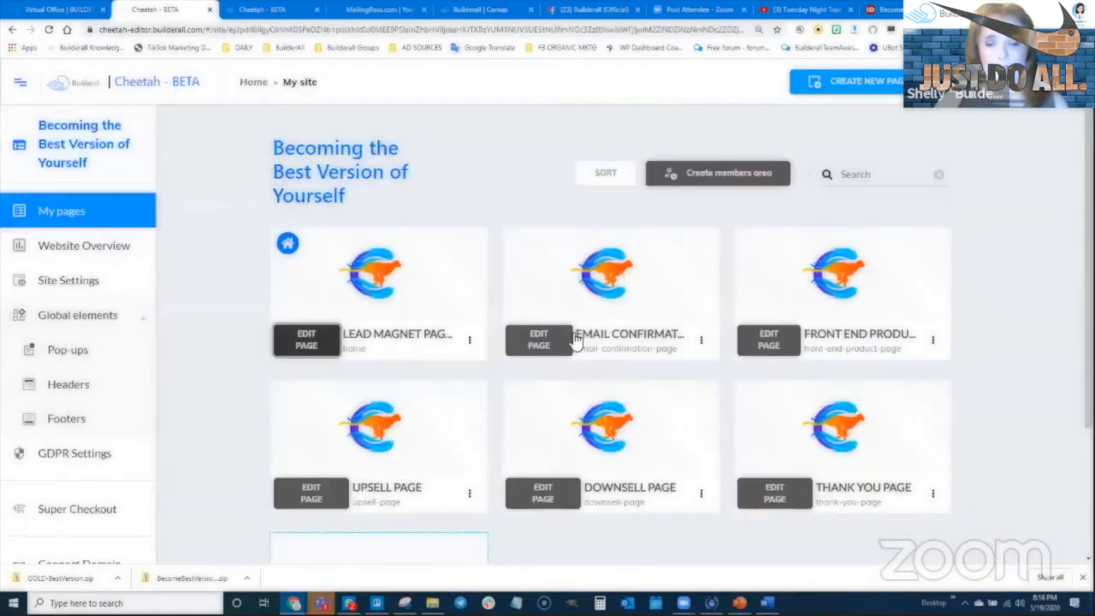
pyautogui.click(564, 340)
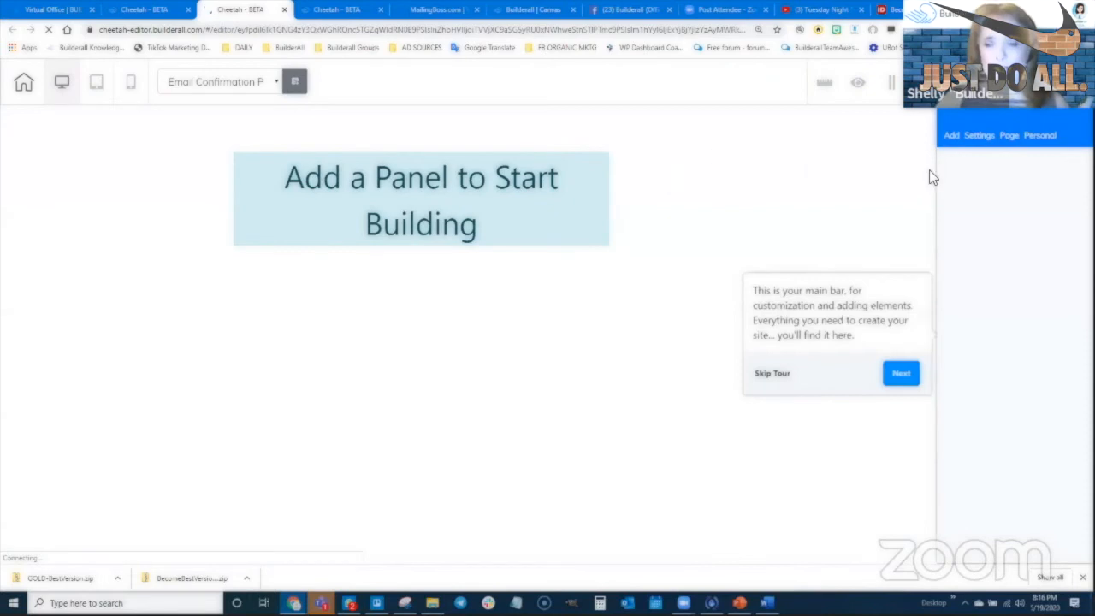
pyautogui.click(952, 136)
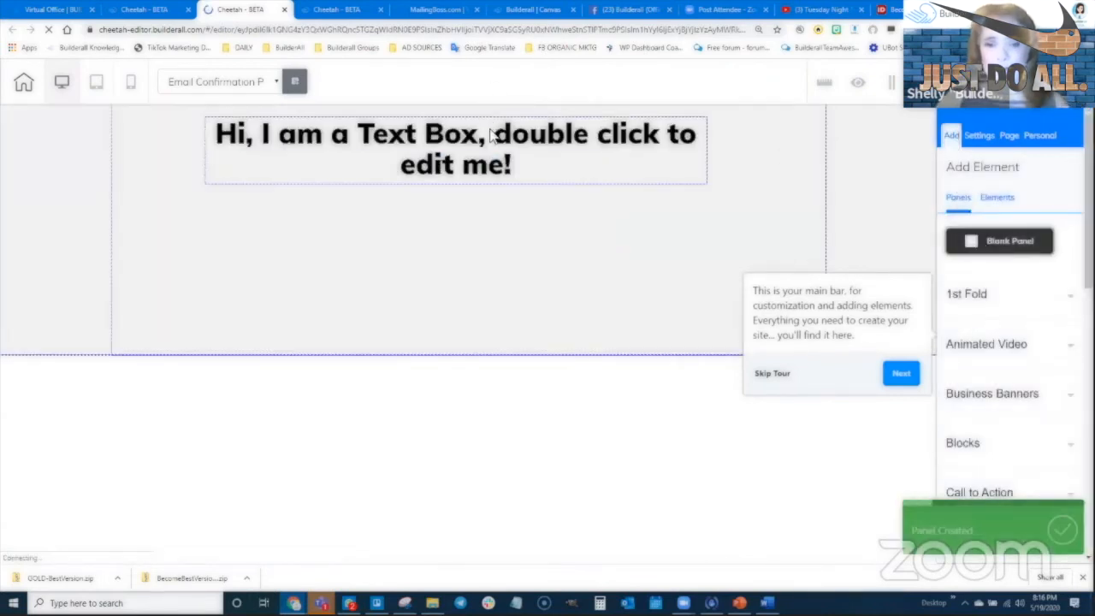
pyautogui.click(490, 135)
pyautogui.doubleClick(490, 141)
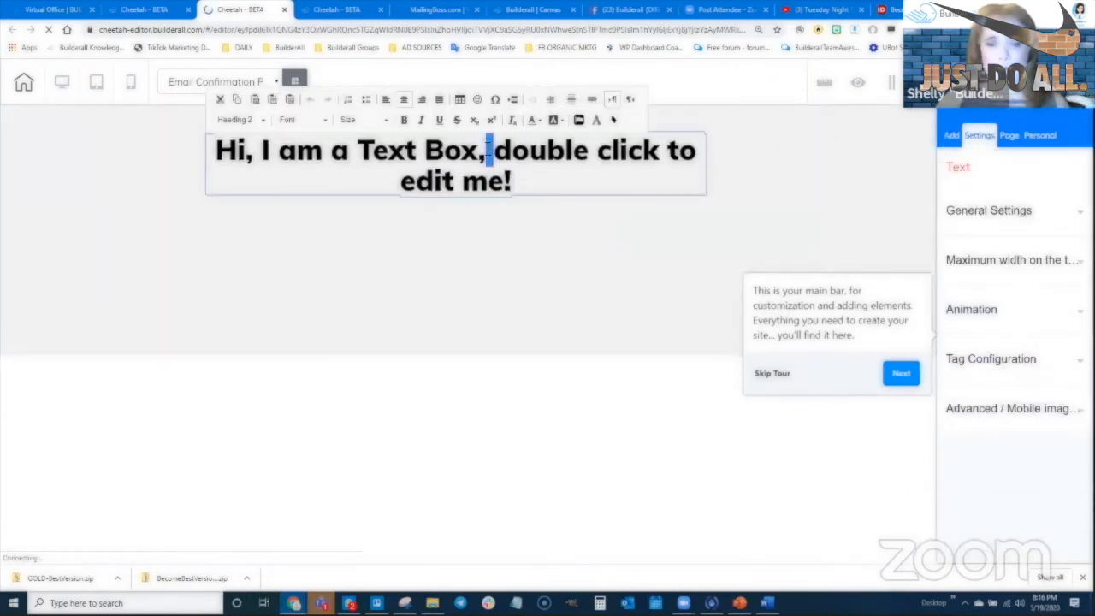
pyautogui.tripleClick(488, 153)
pyautogui.write('Email ')
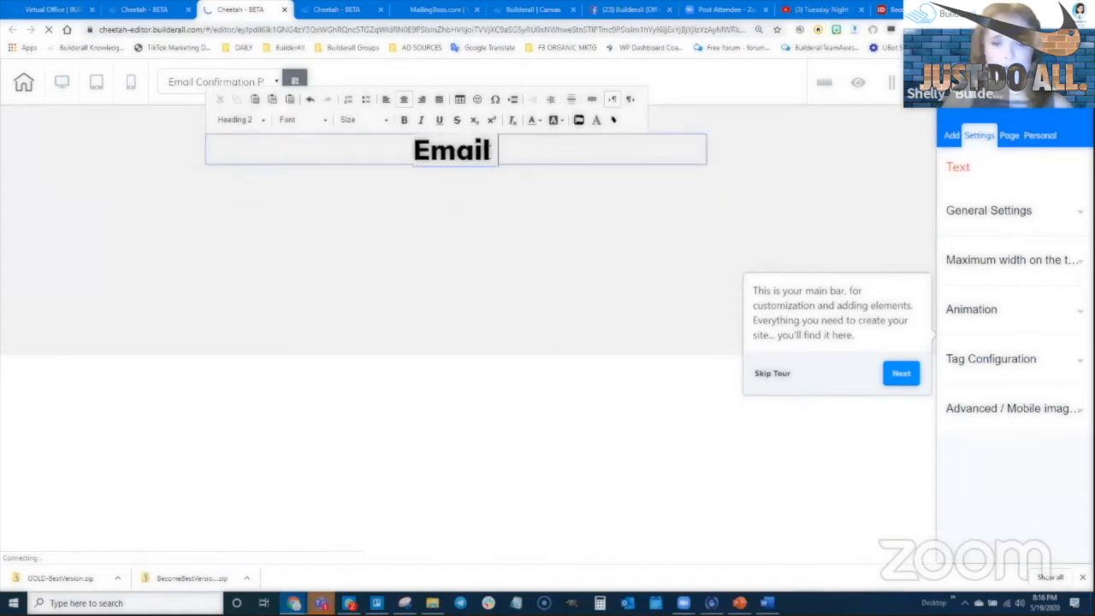
pyautogui.write('Confirmation Page')
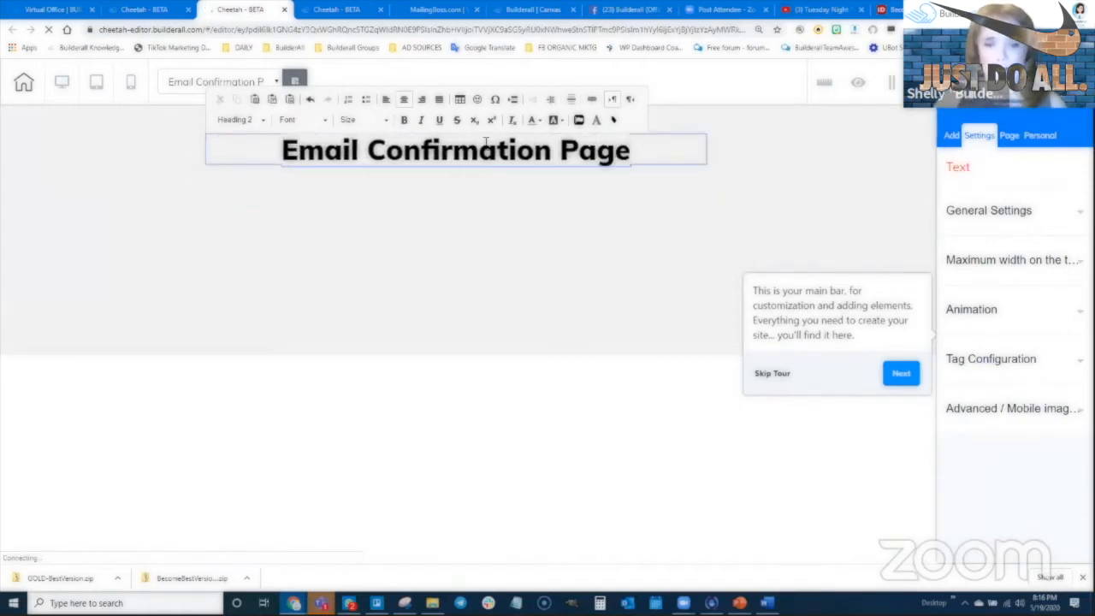
pyautogui.click(428, 206)
# Center the "Email Confirmation Page" heading, then save the page and publish the site
pyautogui.click(310, 147)
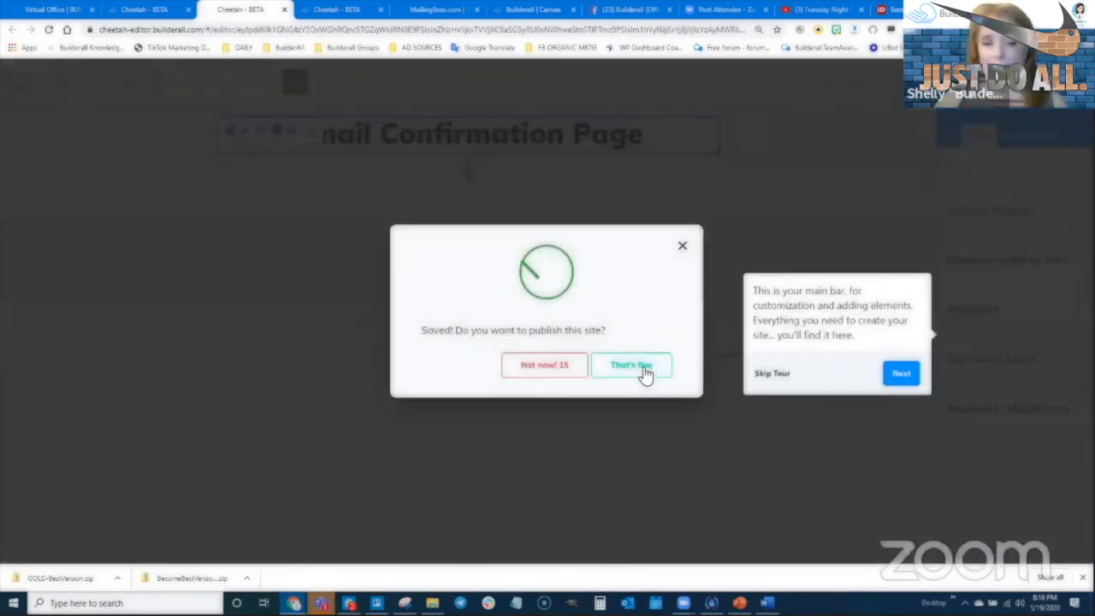
pyautogui.click(640, 371)
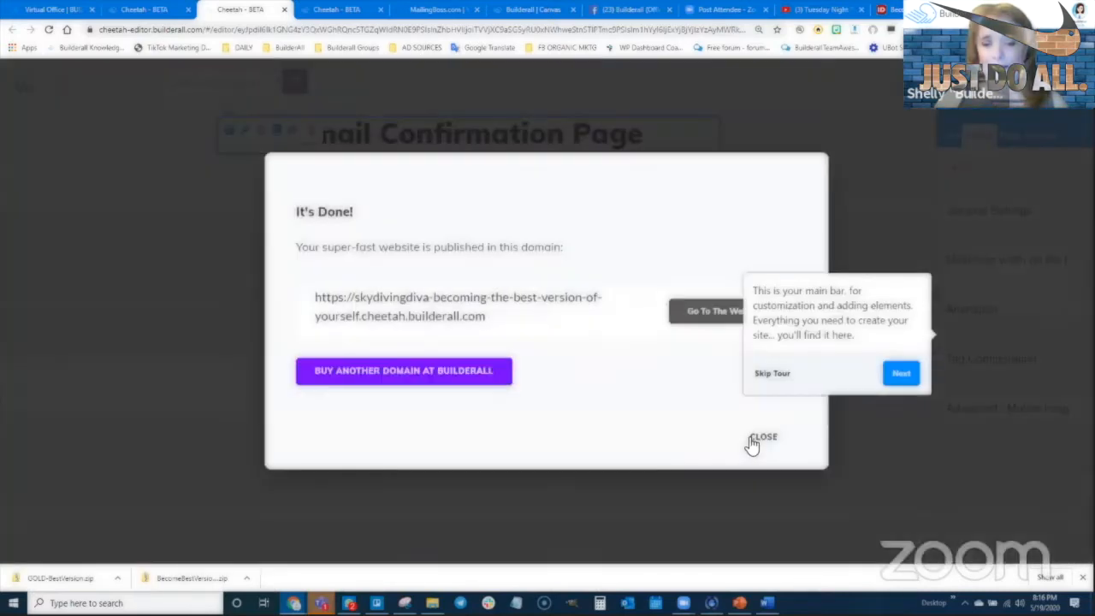
pyautogui.click(752, 440)
# Open the Front End Product page from the site's page list, add a blank panel and replace its text with "Front End Product Page"
pyautogui.hotkey('ctrl', 'pageup')
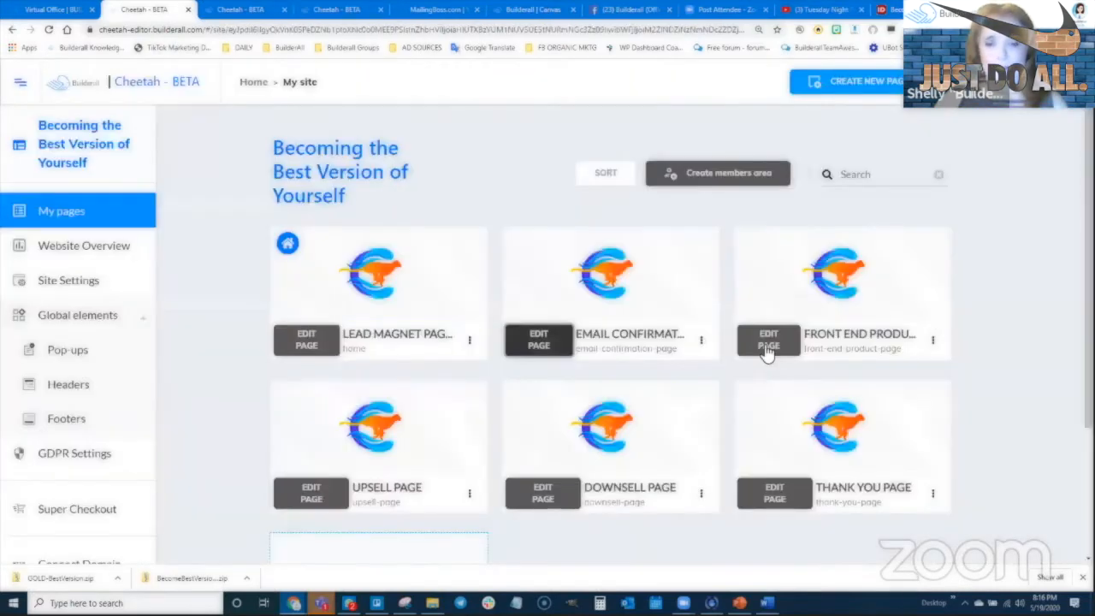
pyautogui.click(841, 363)
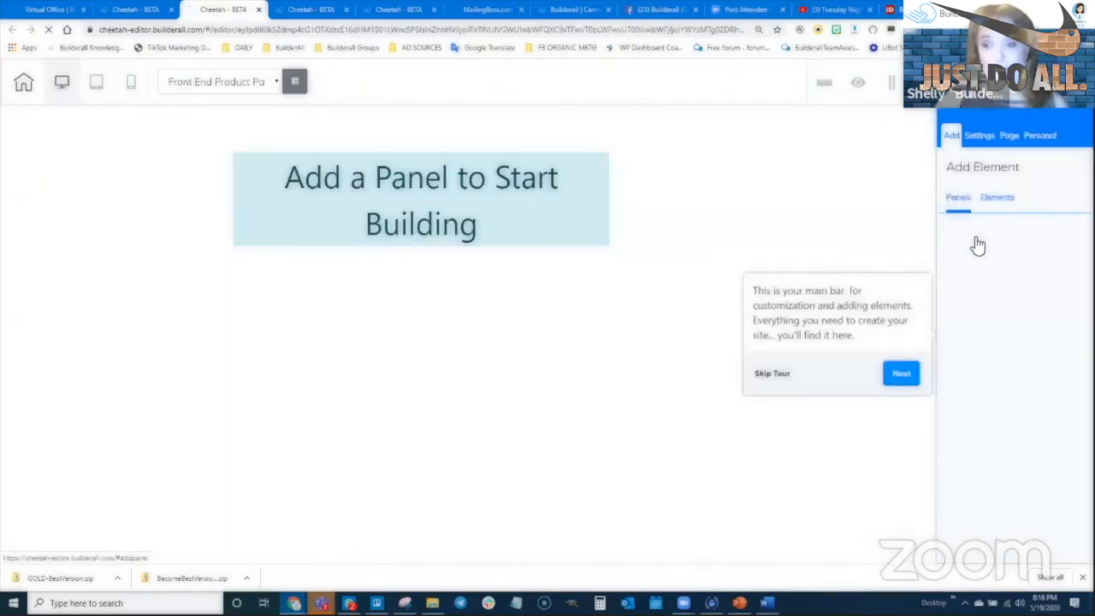
pyautogui.click(978, 245)
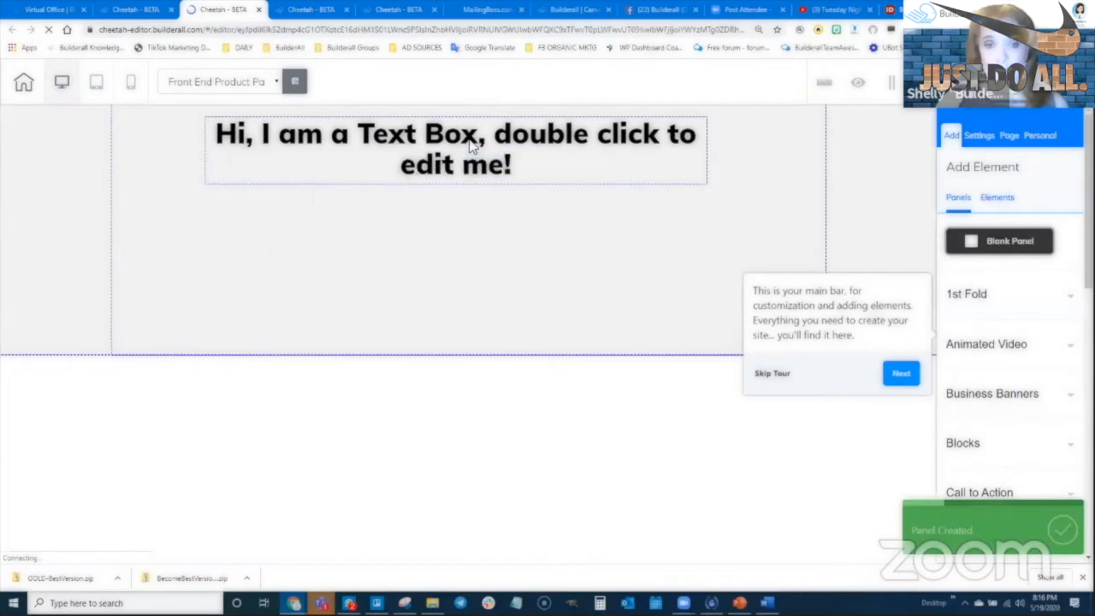
pyautogui.doubleClick(473, 146)
pyautogui.hotkey('ctrl', 'a')
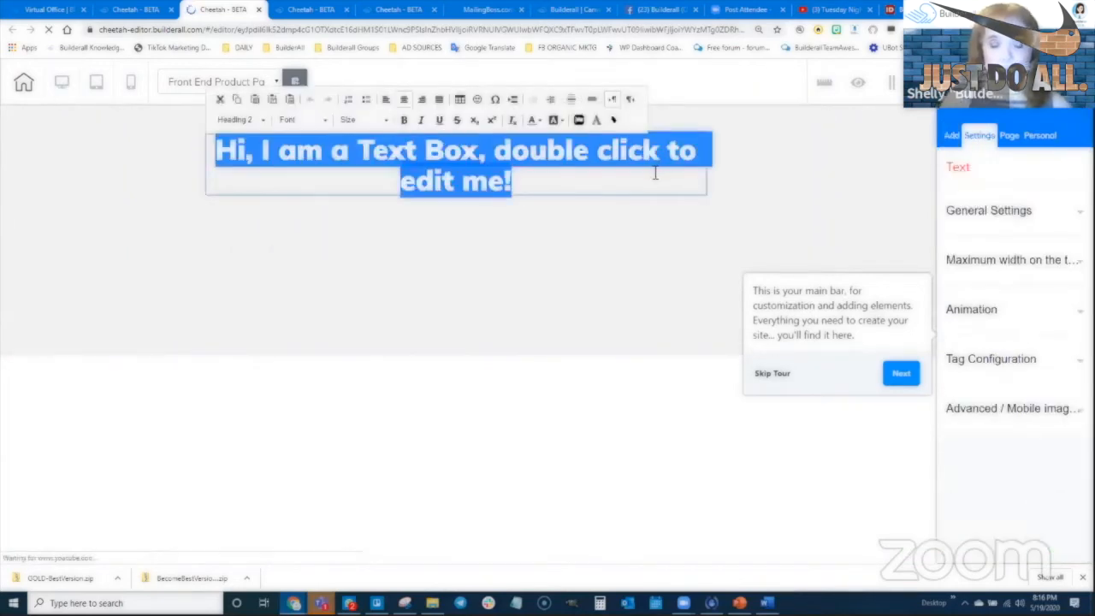
pyautogui.write('Front Eng Produc')
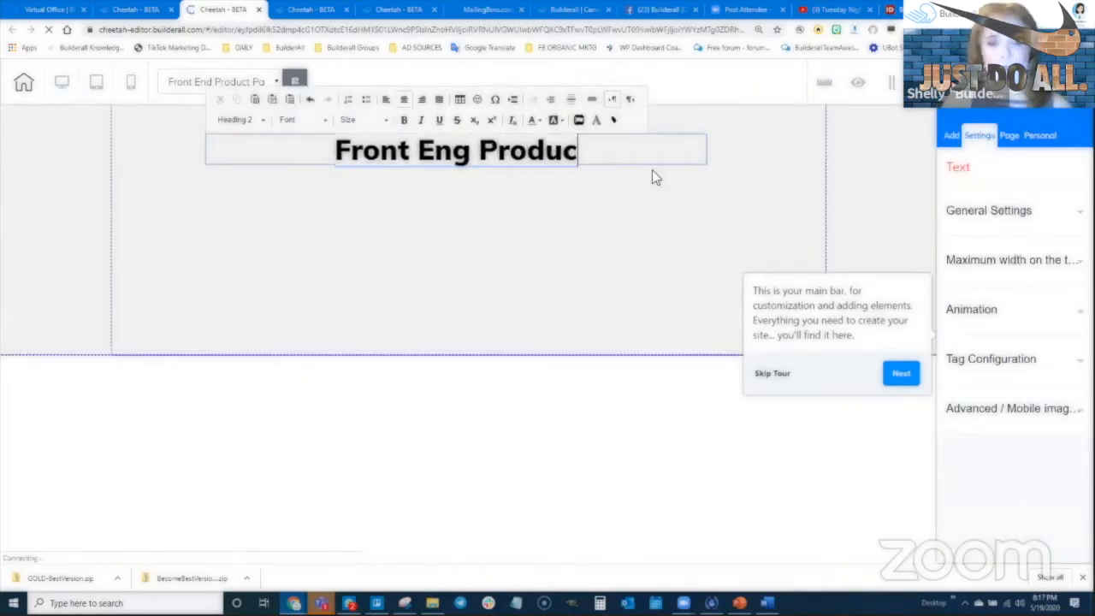
pyautogui.write('t Page')
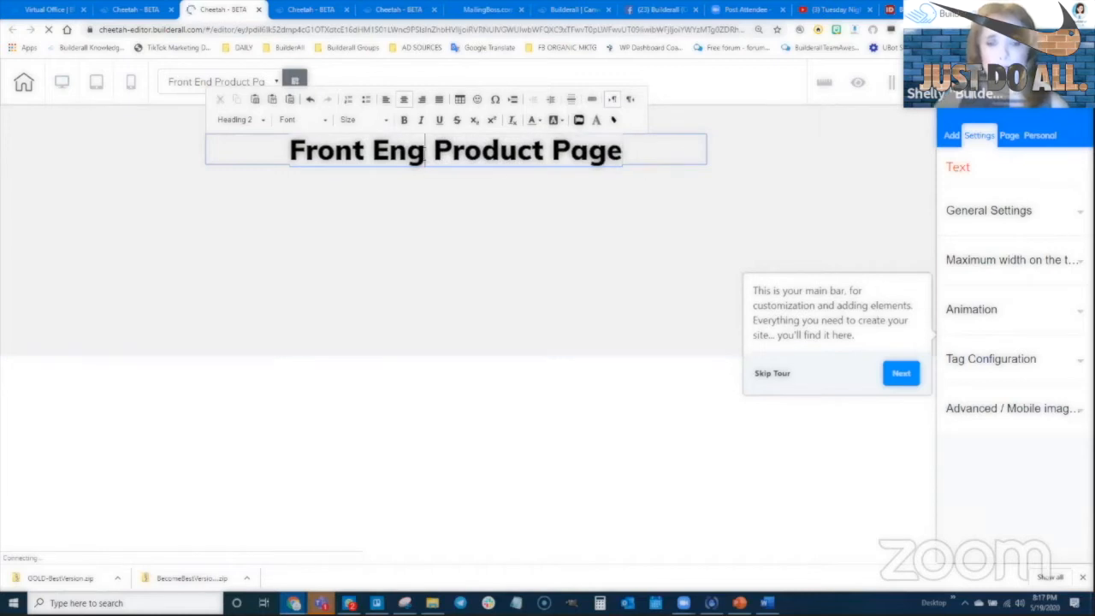
pyautogui.click(453, 169)
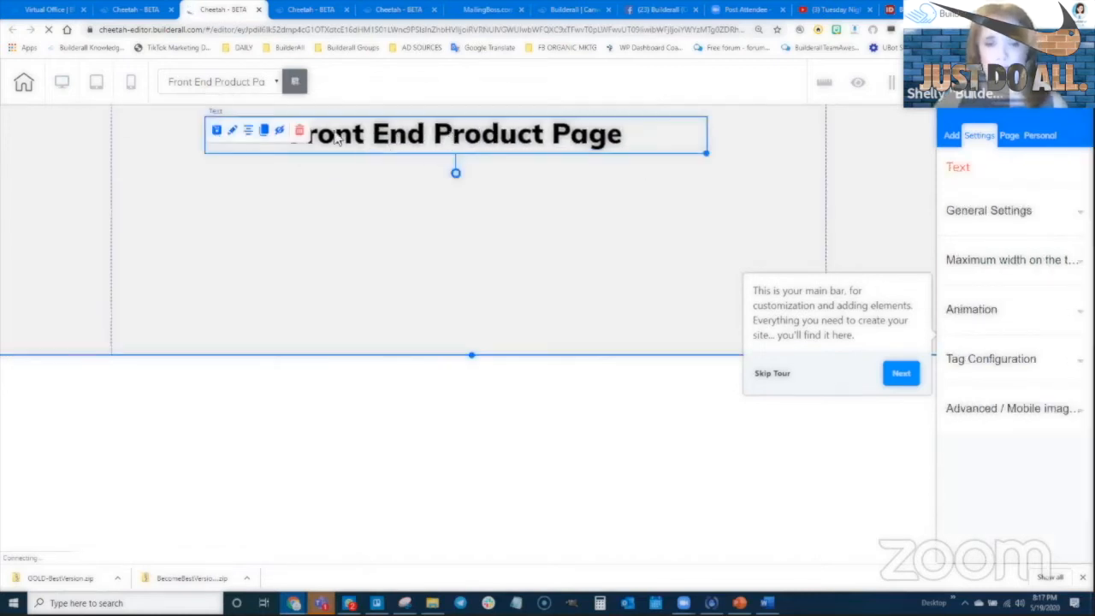
# Center the "Front End Product Page" heading in its panel, then save the page and publish the site
pyautogui.click(457, 259)
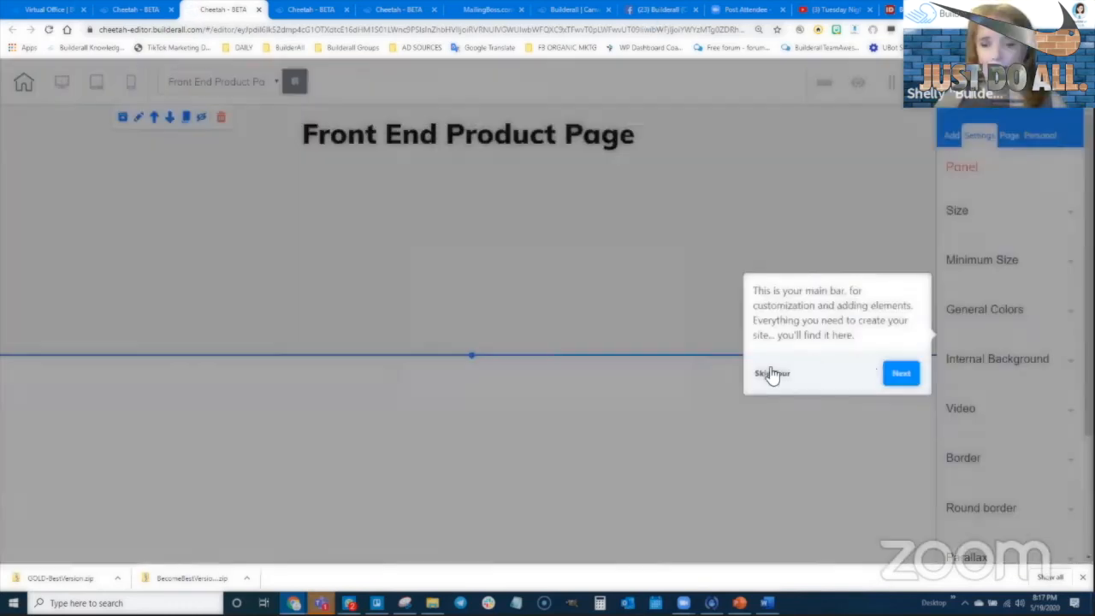
pyautogui.click(630, 371)
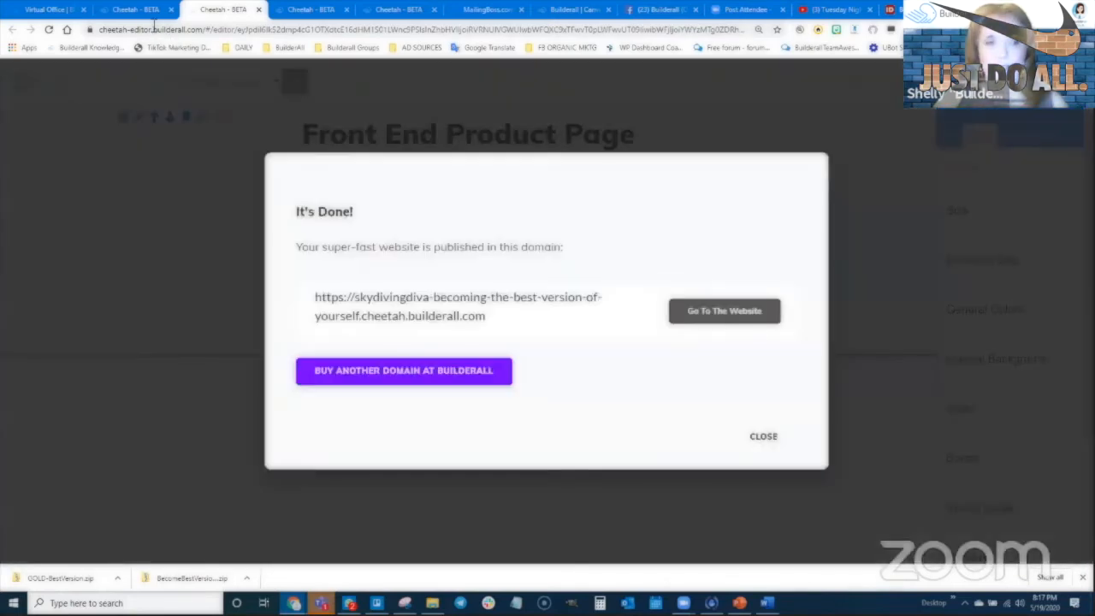
pyautogui.click(763, 436)
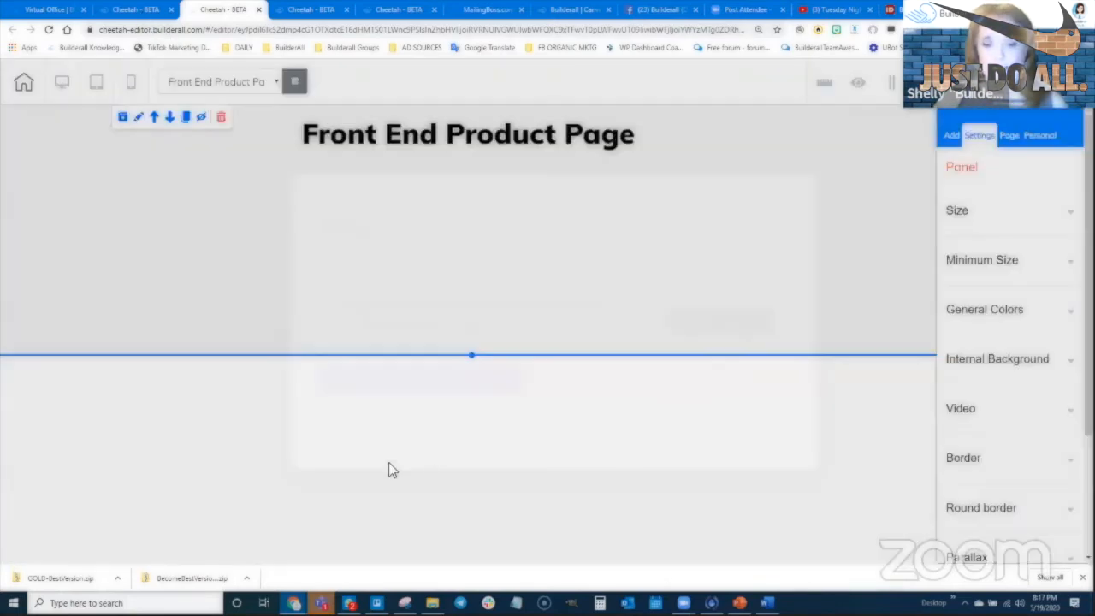
# Open the Upsell page from the site's page list, add a blank panel and replace its text with "Upsell Page"
pyautogui.click(136, 10)
pyautogui.click(310, 498)
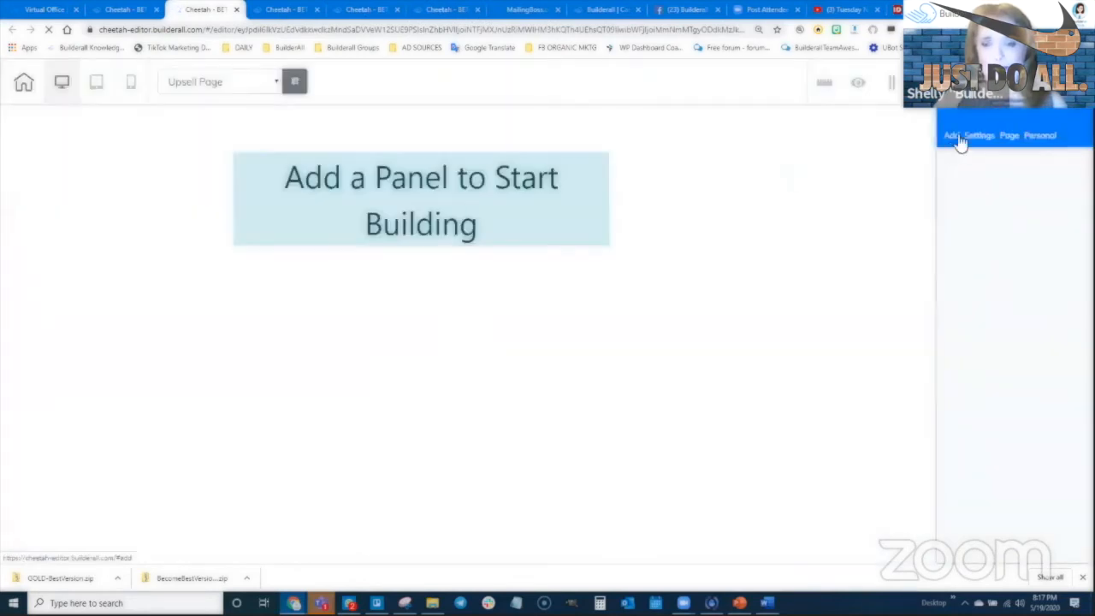
pyautogui.click(955, 137)
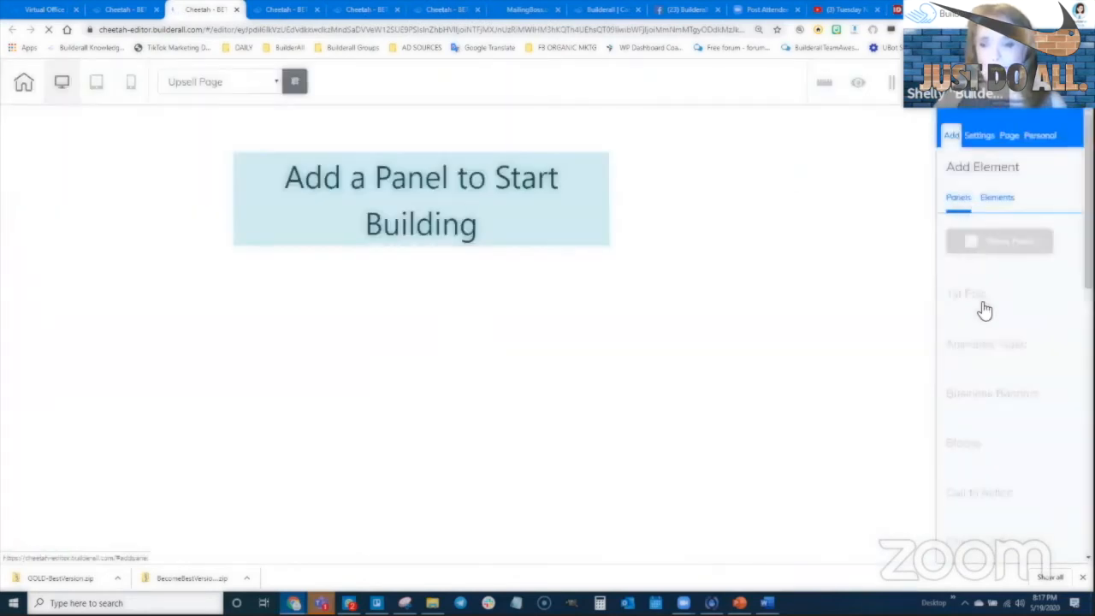
pyautogui.click(1007, 247)
pyautogui.click(471, 144)
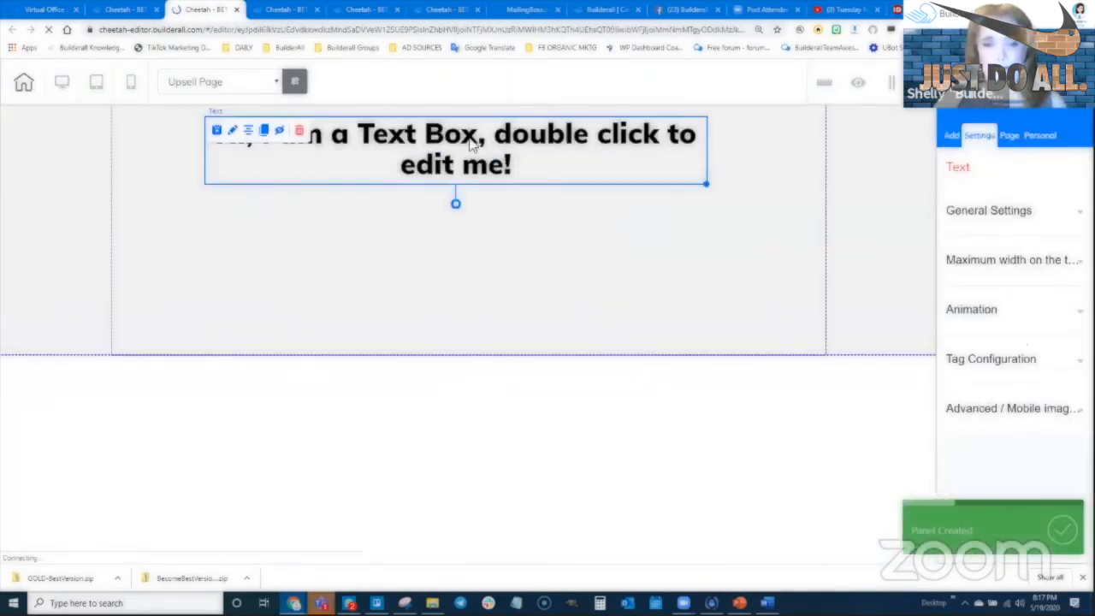
pyautogui.doubleClick(472, 144)
pyautogui.hotkey('ctrl', 'a')
pyautogui.write('Up')
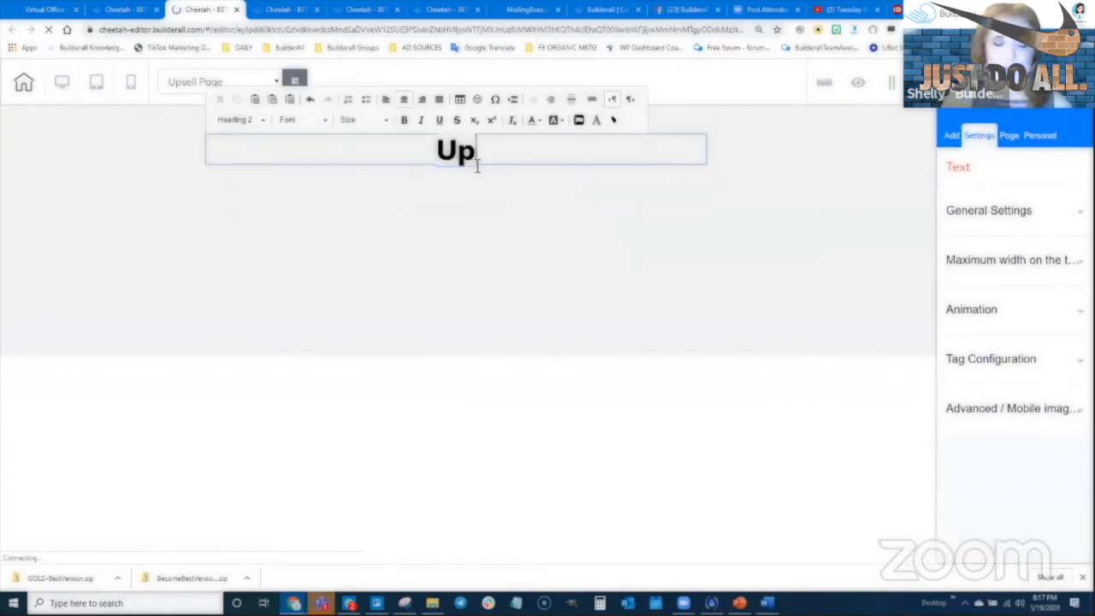
pyautogui.write('sell Page')
pyautogui.click(485, 171)
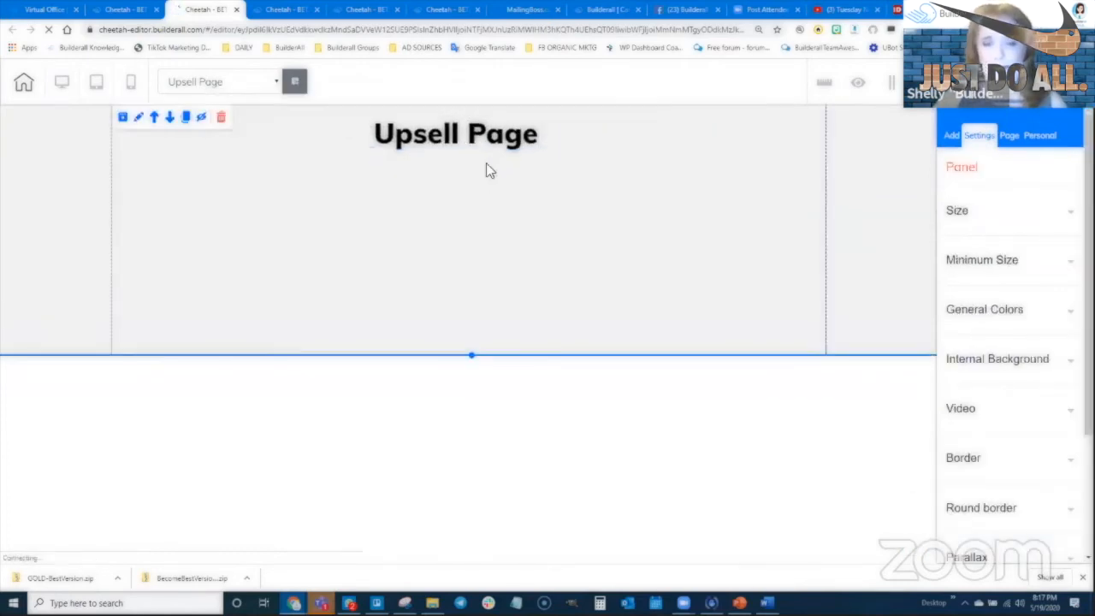
# Center the "Upsell Page" heading in its panel, then save the page and publish the site
pyautogui.click(484, 157)
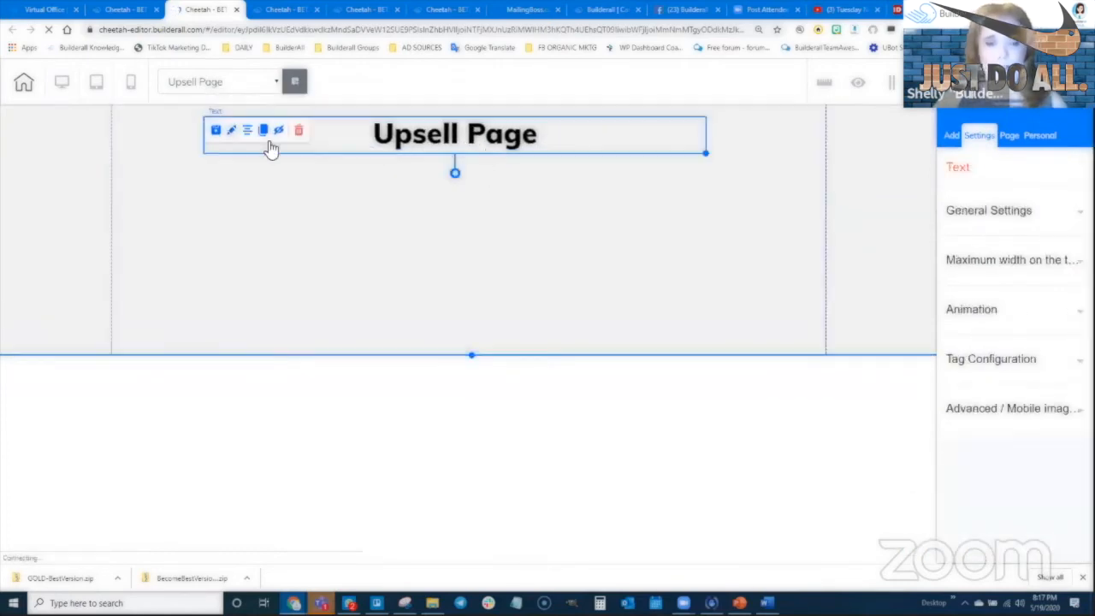
pyautogui.click(905, 135)
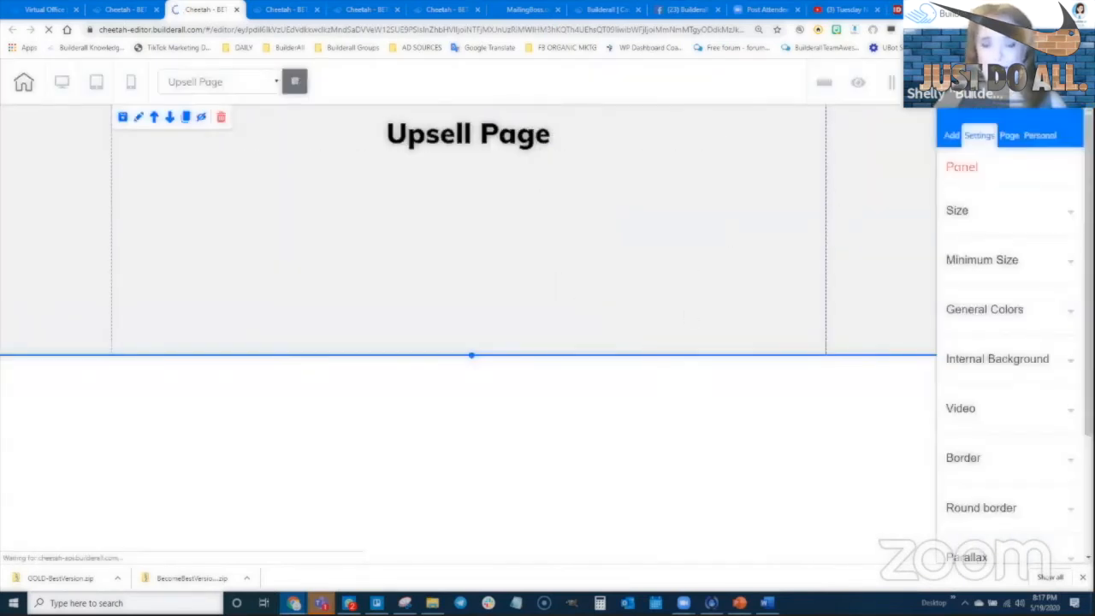
pyautogui.hotkey('ctrl', 's')
pyautogui.click(659, 368)
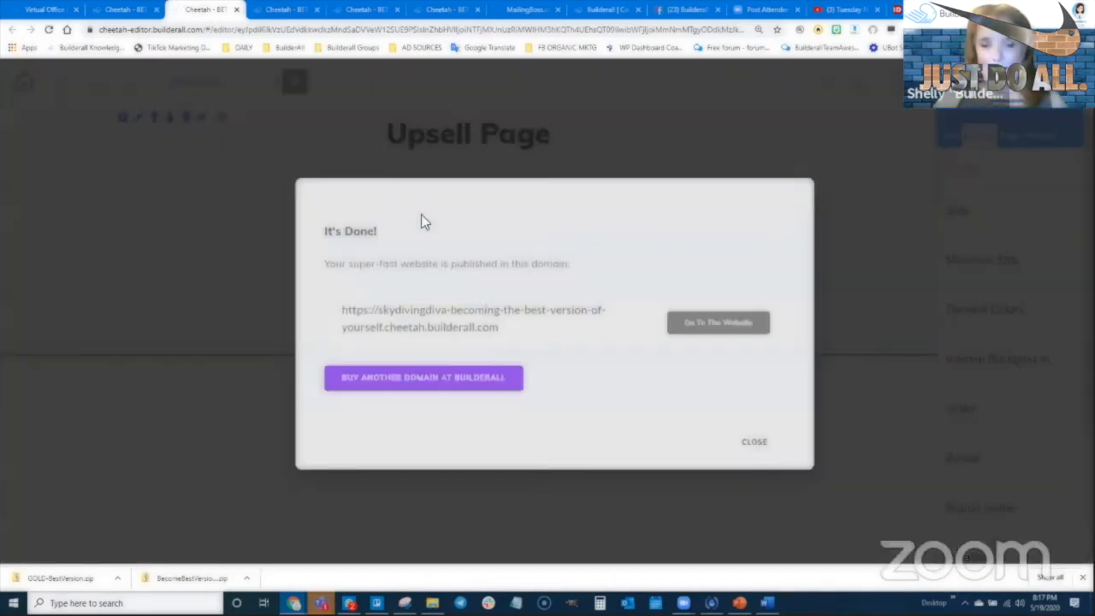
pyautogui.click(753, 441)
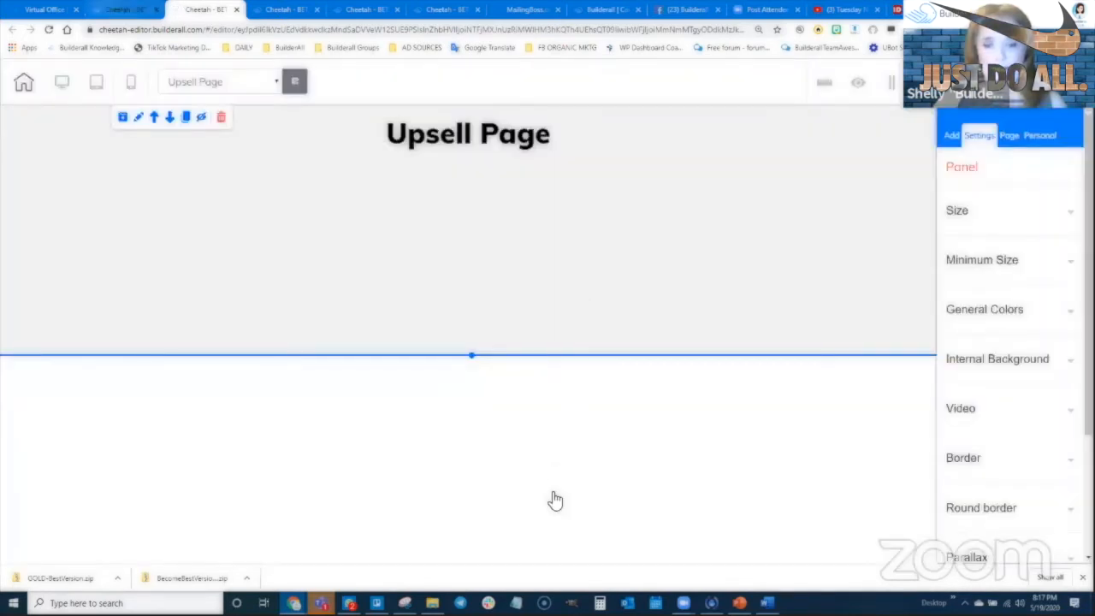
# Open the Downsell page from the site's page list, add a blank panel and replace its text with "Downsell Page"
pyautogui.click(126, 10)
pyautogui.click(554, 494)
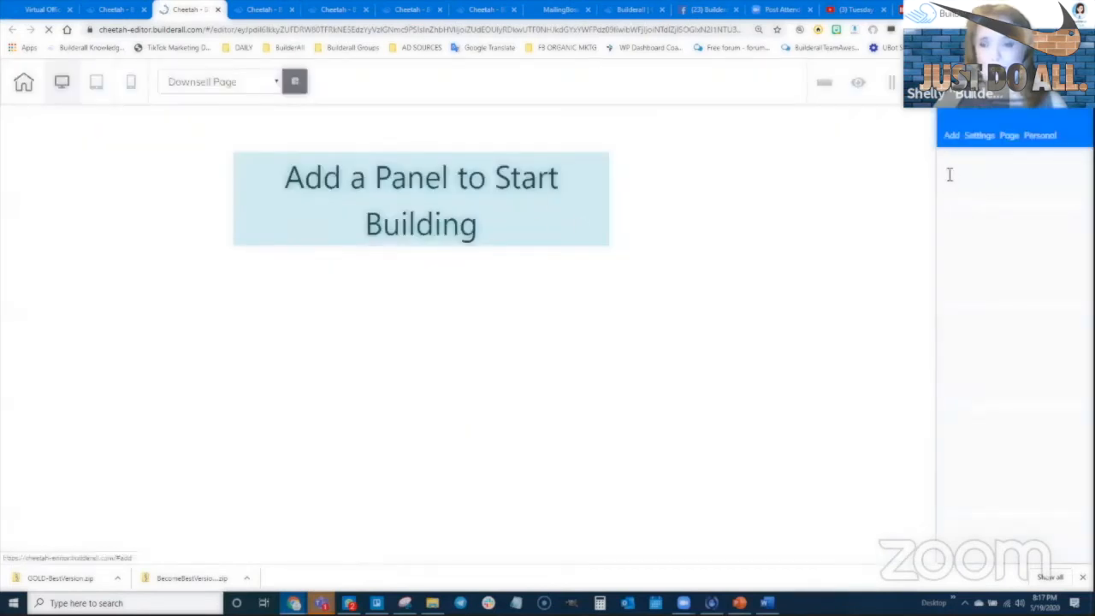
pyautogui.click(999, 240)
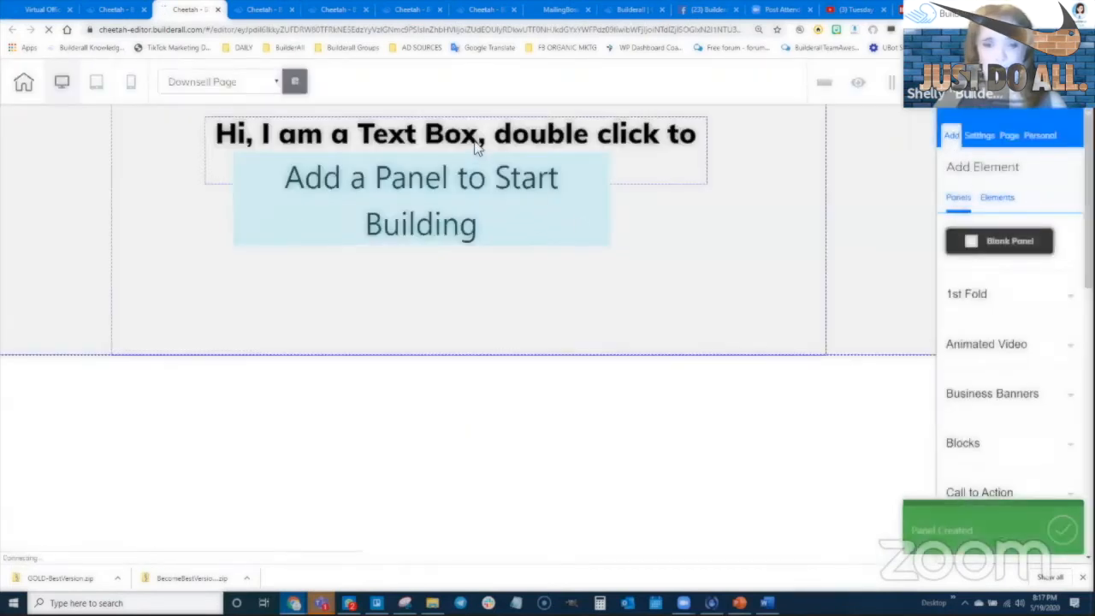
pyautogui.click(478, 147)
pyautogui.doubleClick(478, 147)
pyautogui.write('Down')
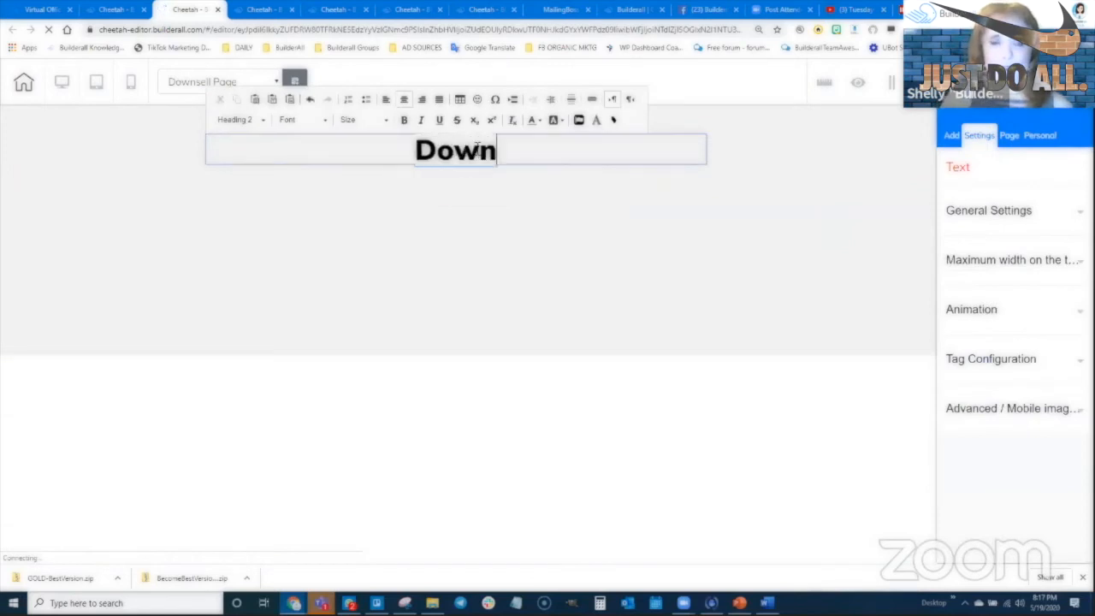
pyautogui.write('sell Page')
pyautogui.click(515, 203)
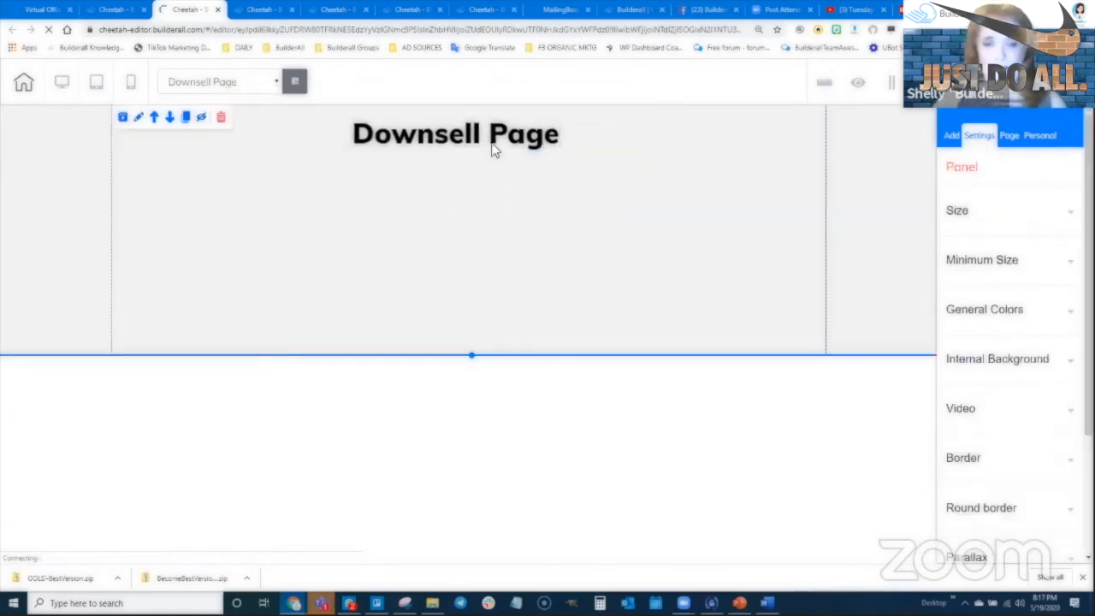
# Center the "Downsell Page" heading in its panel, then save the page and publish the site
pyautogui.click(494, 147)
pyautogui.click(247, 133)
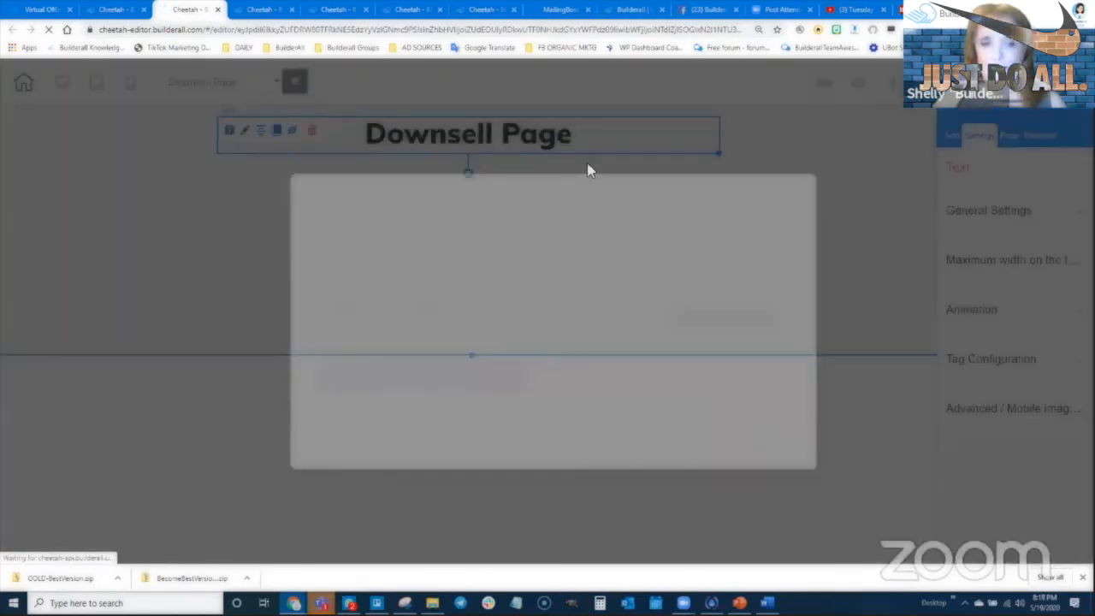
# Open the Thank You page from the site's page list in the editor and add a blank panel to it
pyautogui.click(118, 10)
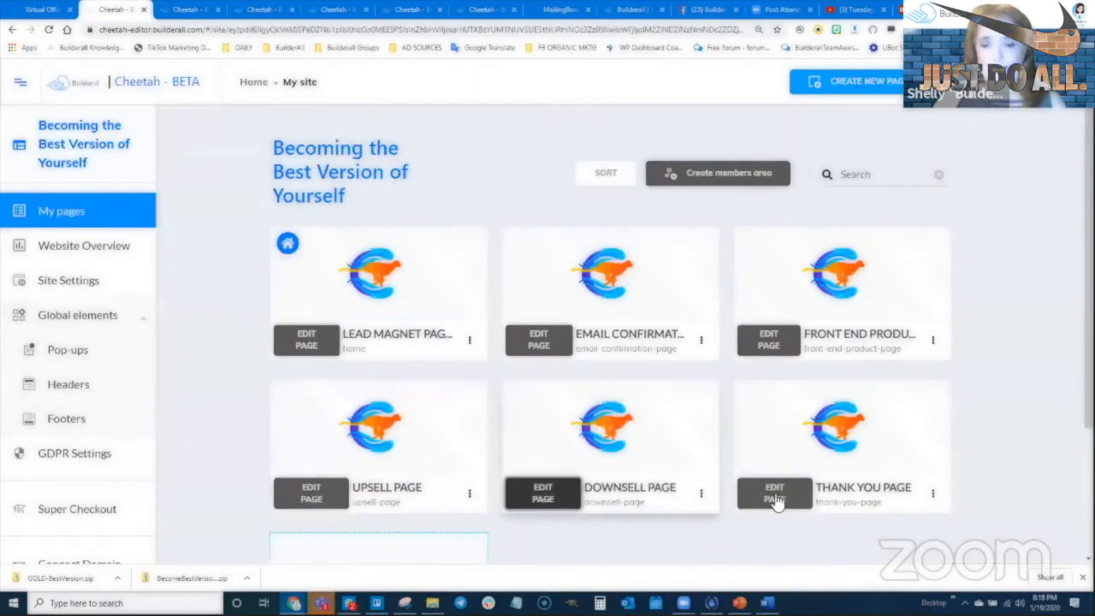
pyautogui.click(774, 493)
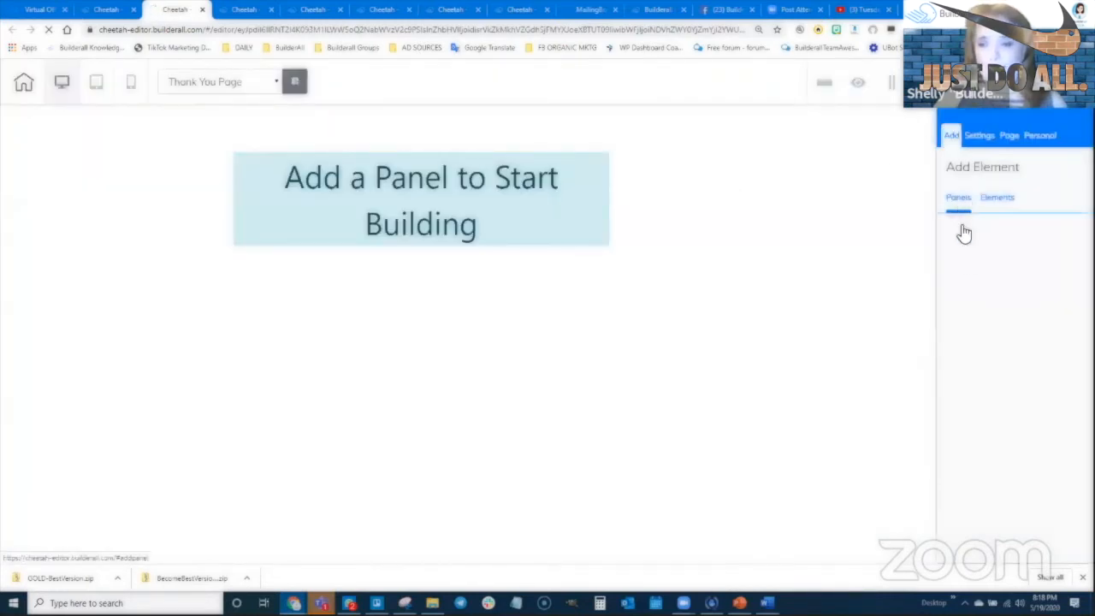
pyautogui.click(990, 246)
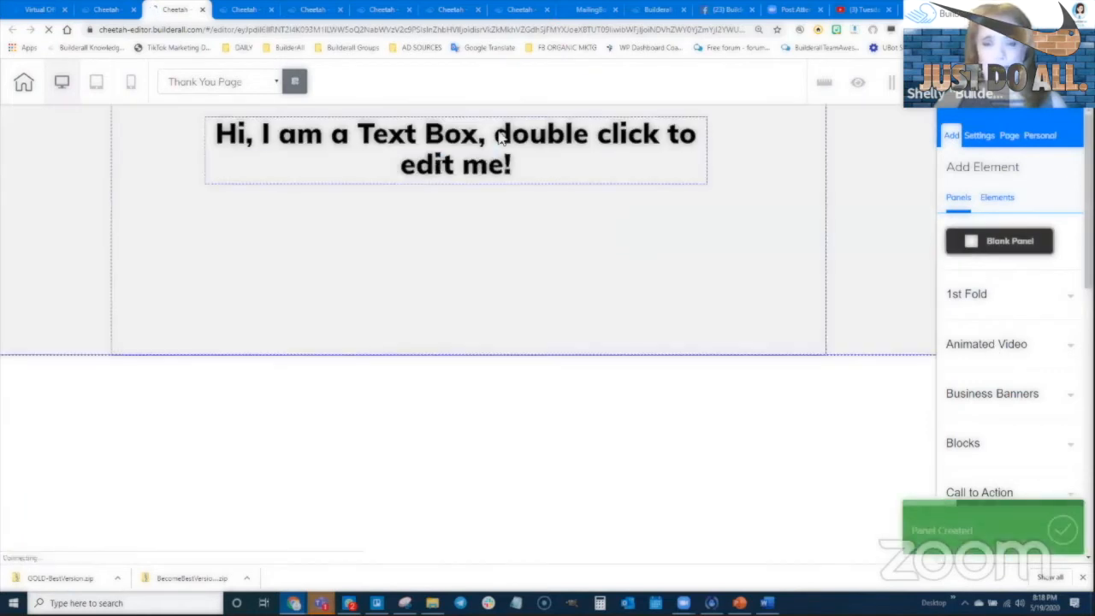
# Replace the placeholder text in the Thank You page's new panel with "Thank You Page"
pyautogui.click(467, 156)
pyautogui.doubleClick(467, 157)
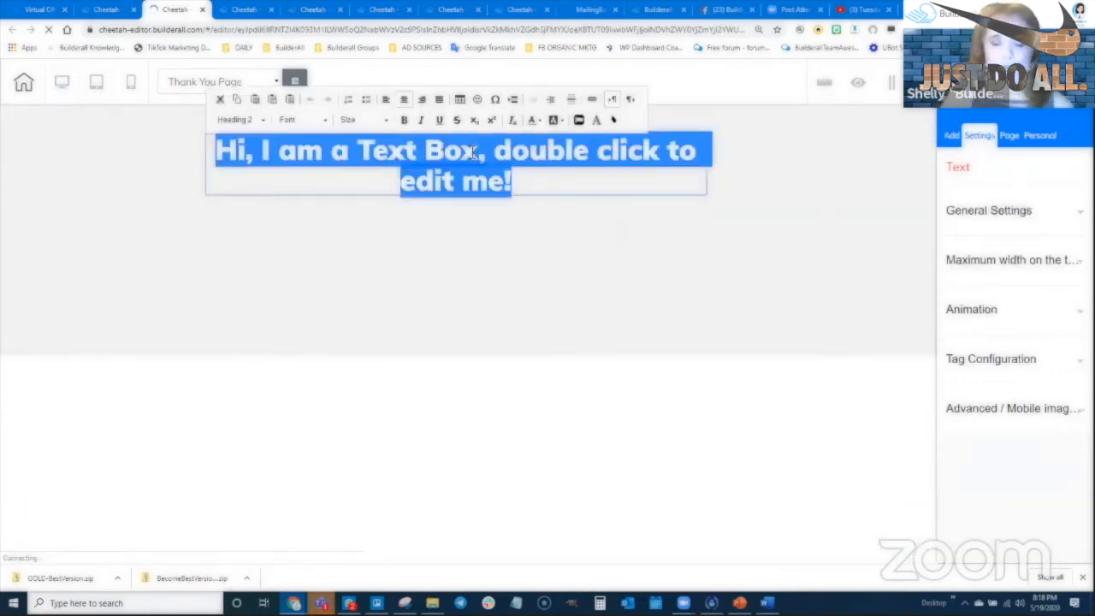
pyautogui.write('thank')
pyautogui.press('BackSpace')
pyautogui.press('BackSpace')
pyautogui.press('BackSpace')
pyautogui.press('BackSpace')
pyautogui.press('BackSpace')
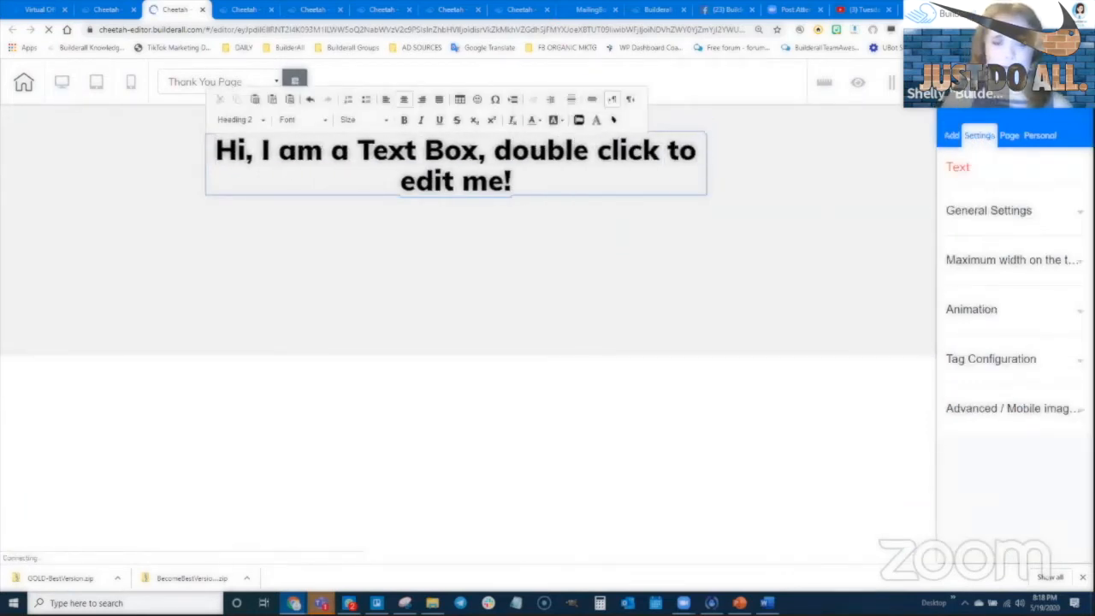
pyautogui.hotkey('ctrl', 'a')
pyautogui.write('Tha')
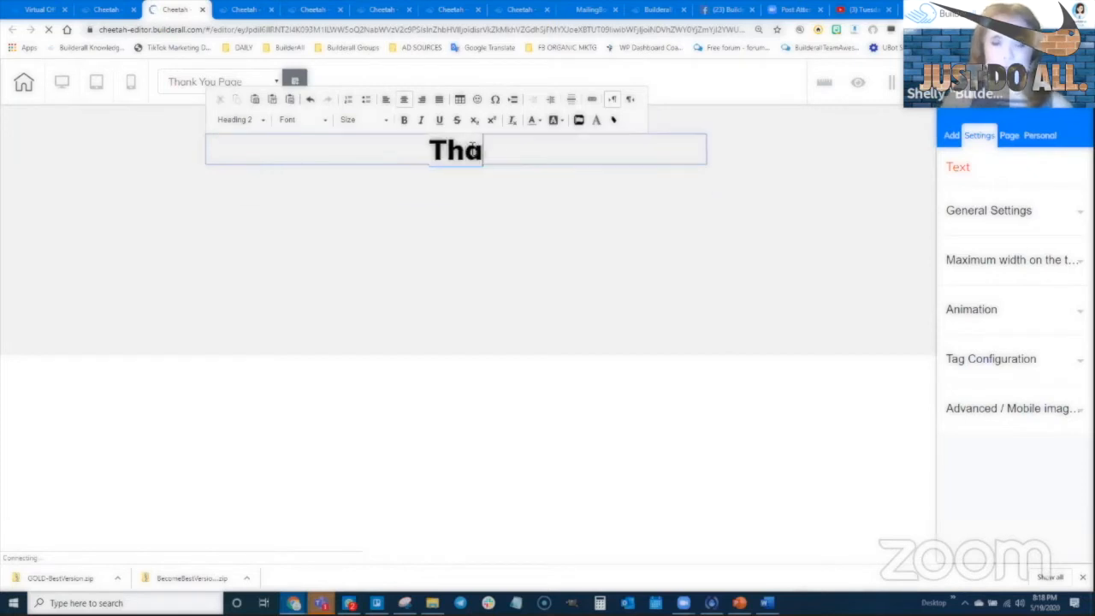
pyautogui.write('nk You Page')
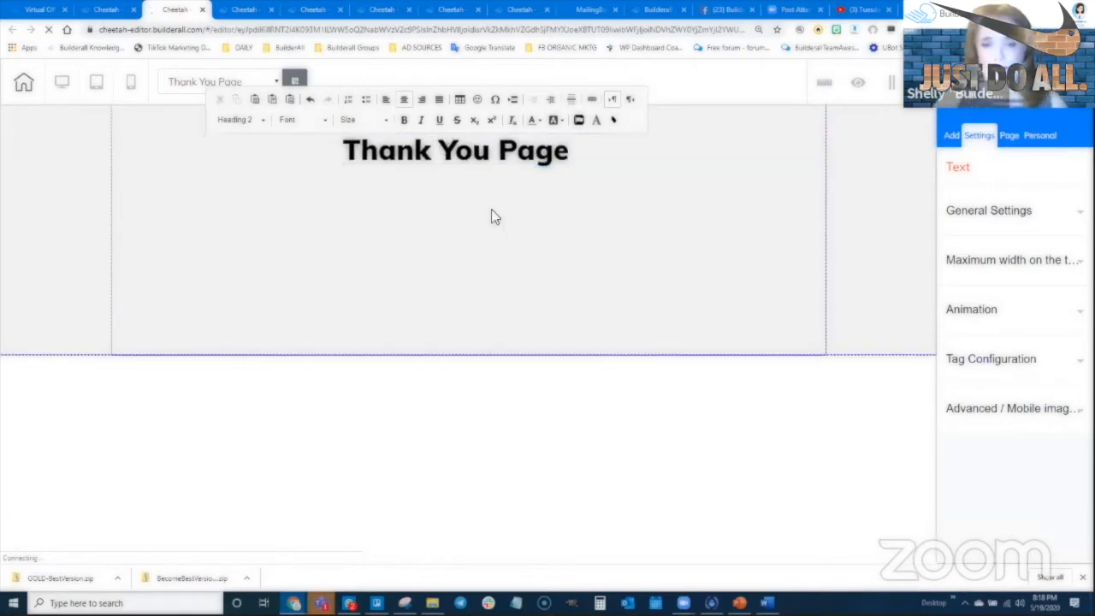
pyautogui.click(491, 215)
# Move the "Thank You Page" heading slightly down in its panel, then save the page and publish the site
pyautogui.click(471, 143)
pyautogui.moveTo(471, 139); pyautogui.dragTo(472, 143)
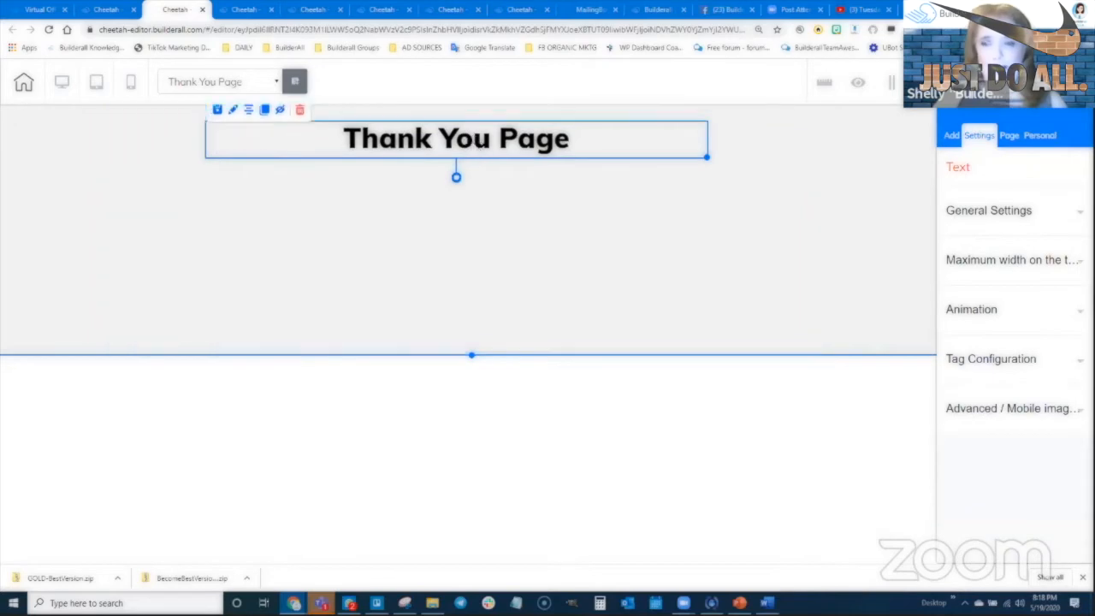
pyautogui.hotkey('ctrl', 's')
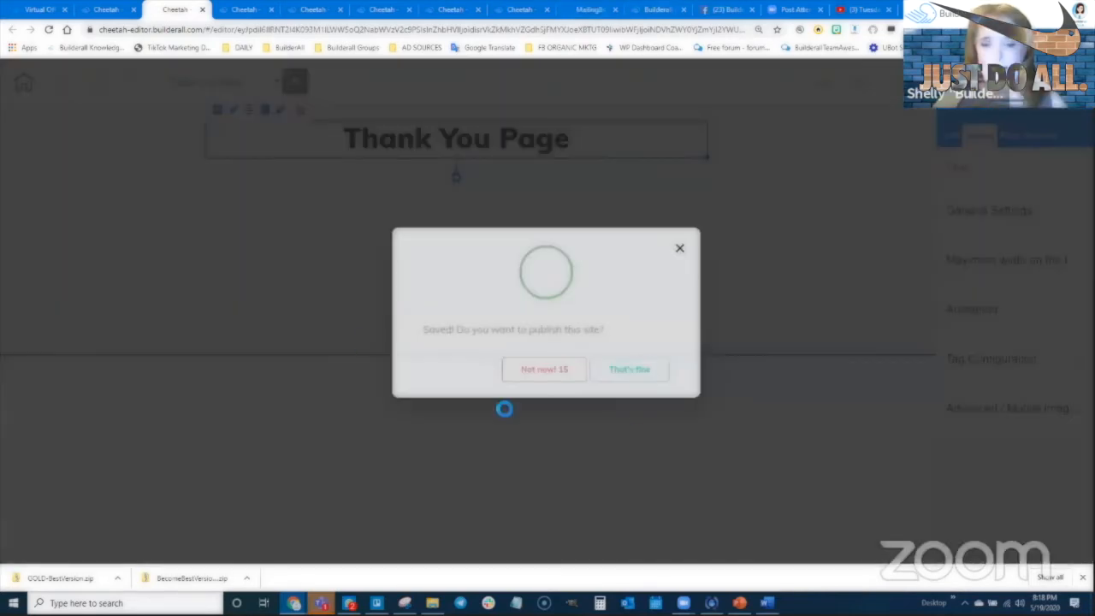
pyautogui.click(633, 369)
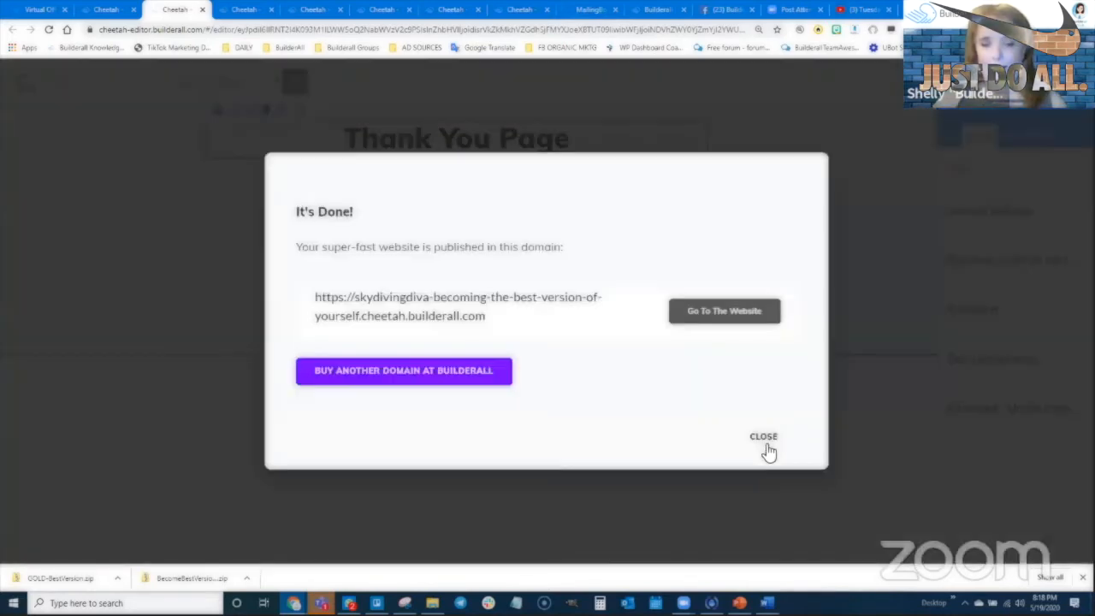
pyautogui.click(763, 437)
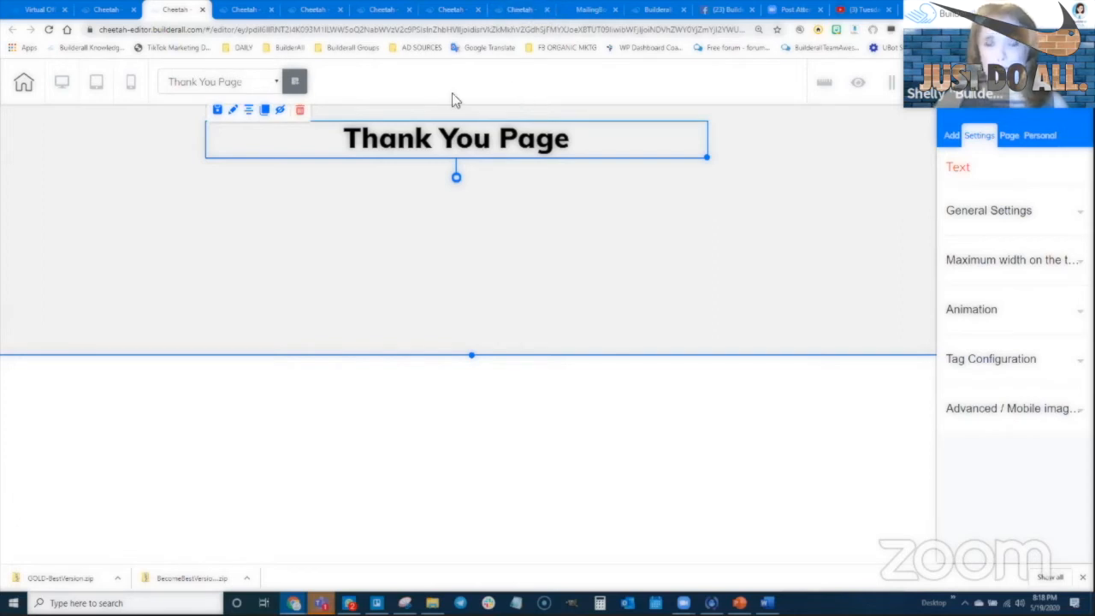
# Return to the Becoming the Best Version of Yourself page list and try reordering the Lead Magnet Page in sort mode
pyautogui.click(104, 12)
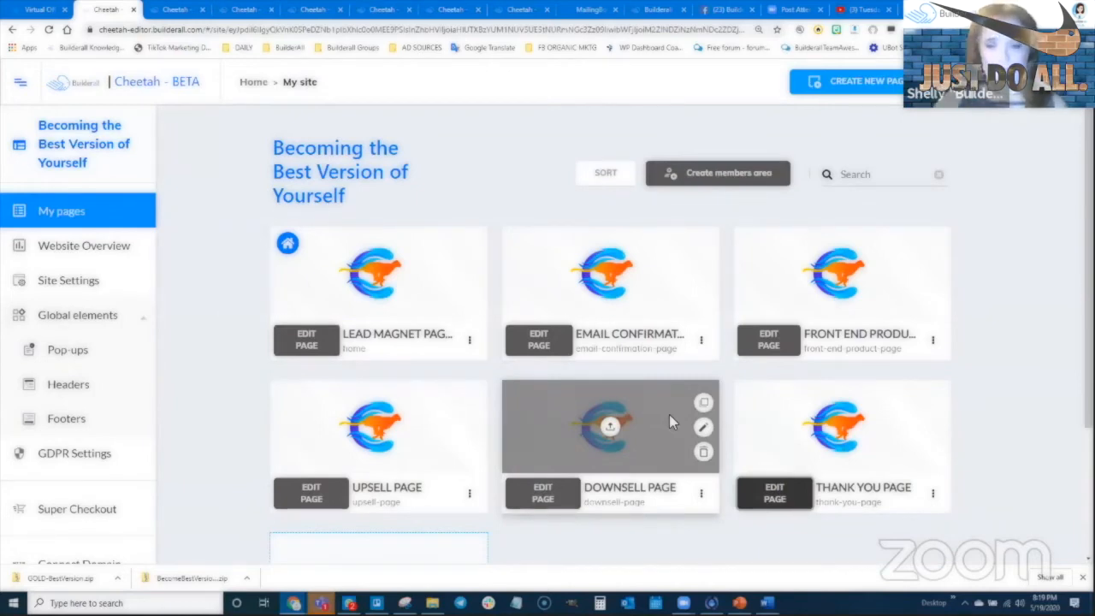
pyautogui.scroll(-1, 997, 362)
pyautogui.scroll(-1, 633, 462)
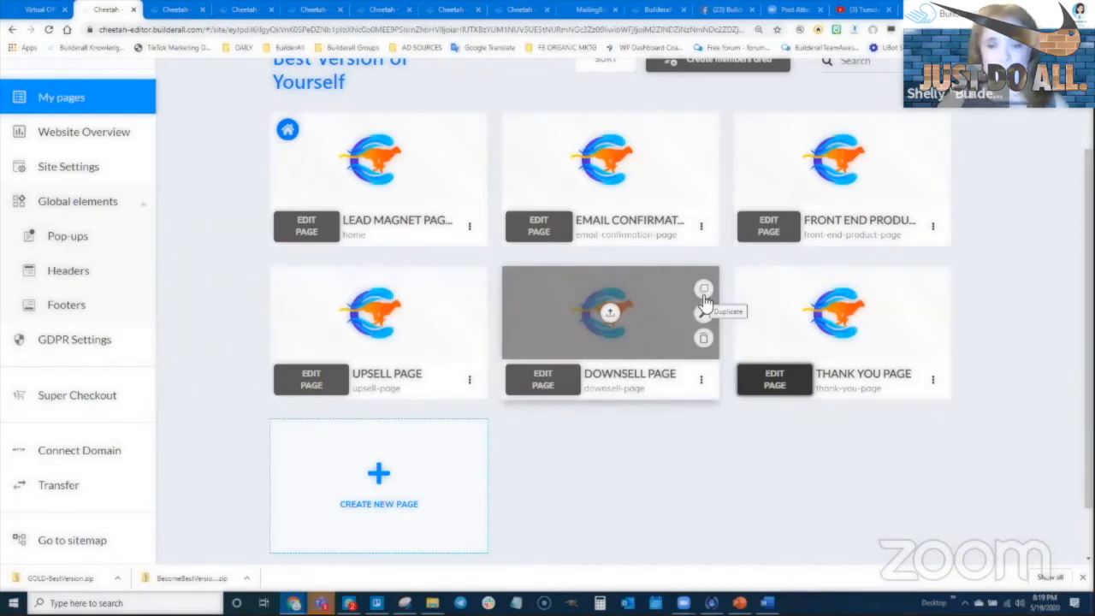
pyautogui.scroll(1, 633, 171)
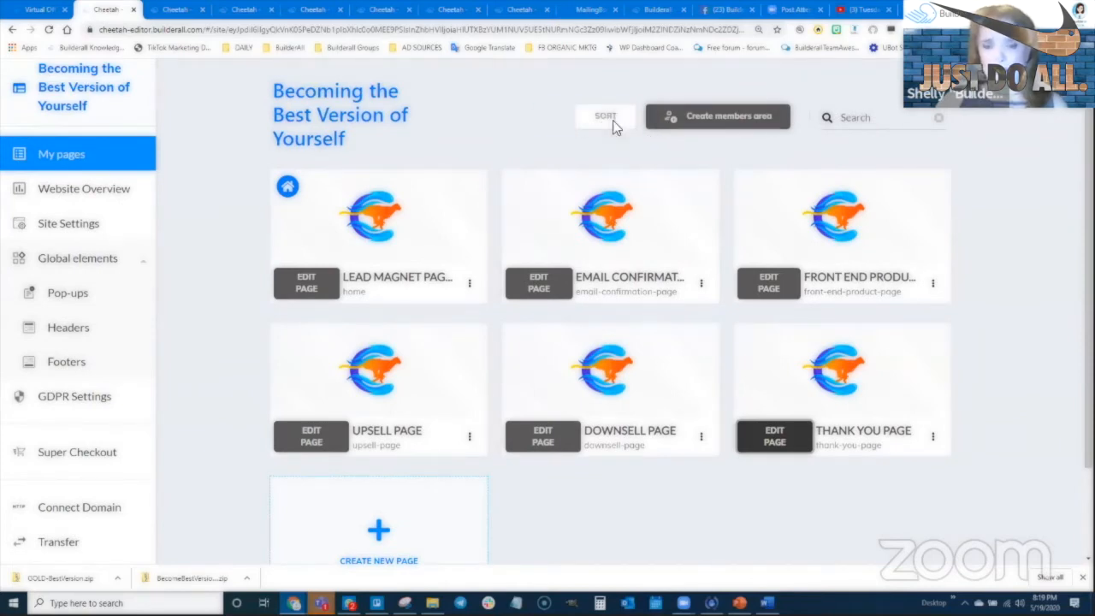
pyautogui.click(604, 116)
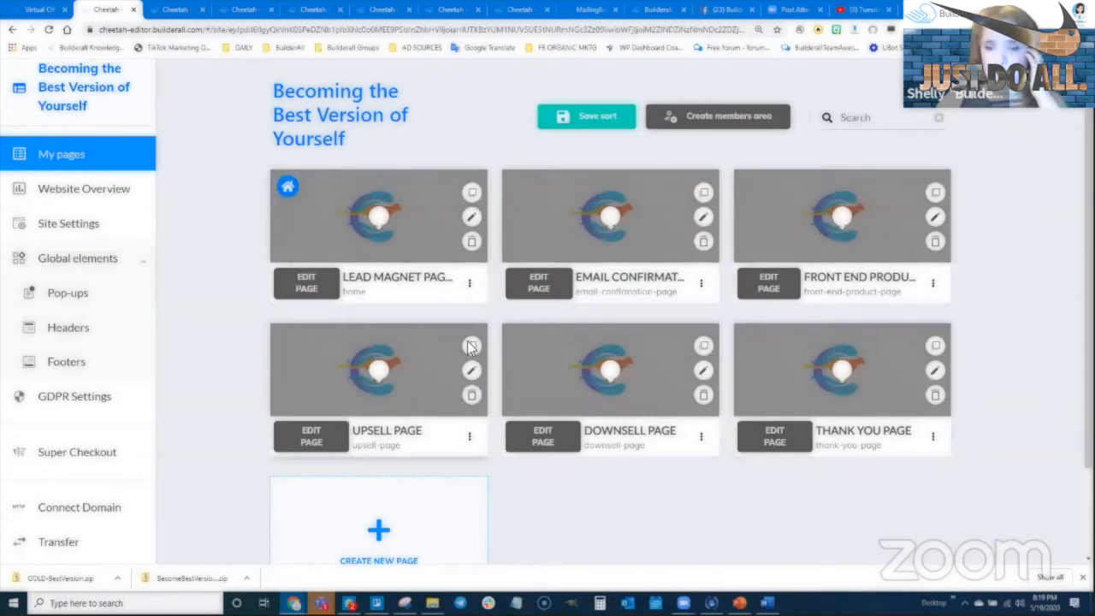
pyautogui.moveTo(379, 214); pyautogui.dragTo(416, 214)
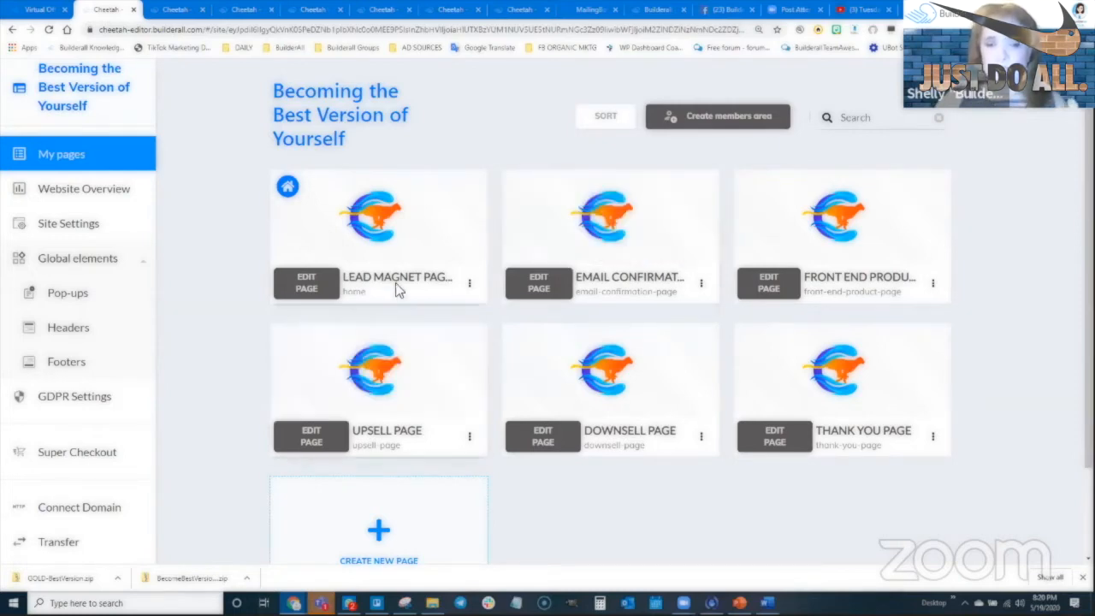
# View the image library for the Lead Magnet Page's thumbnail and close it without choosing an image
pyautogui.moveTo(377, 219)
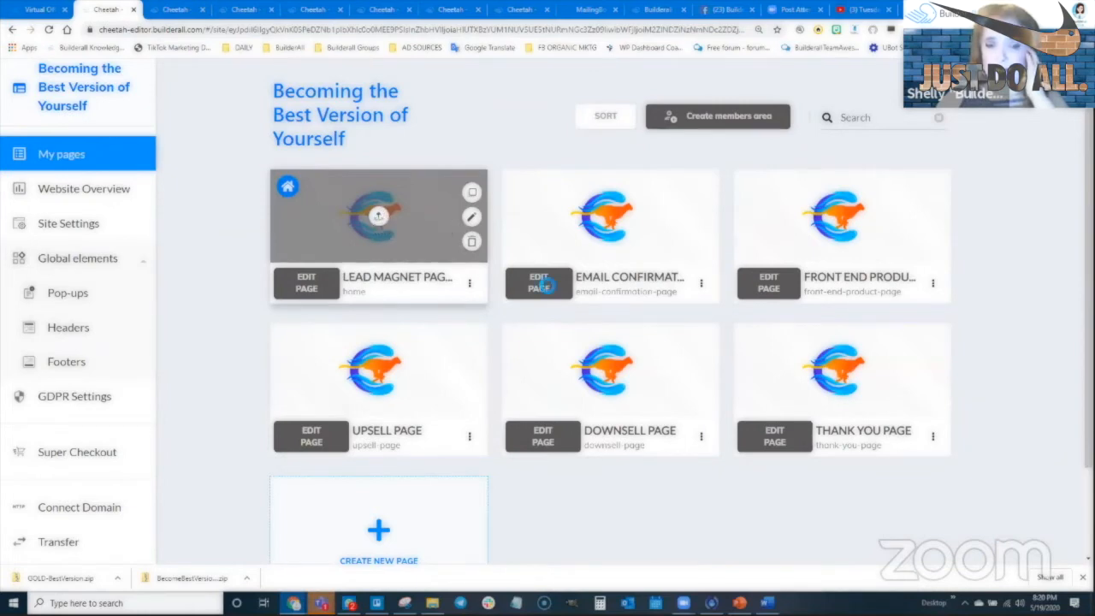
pyautogui.click(379, 219)
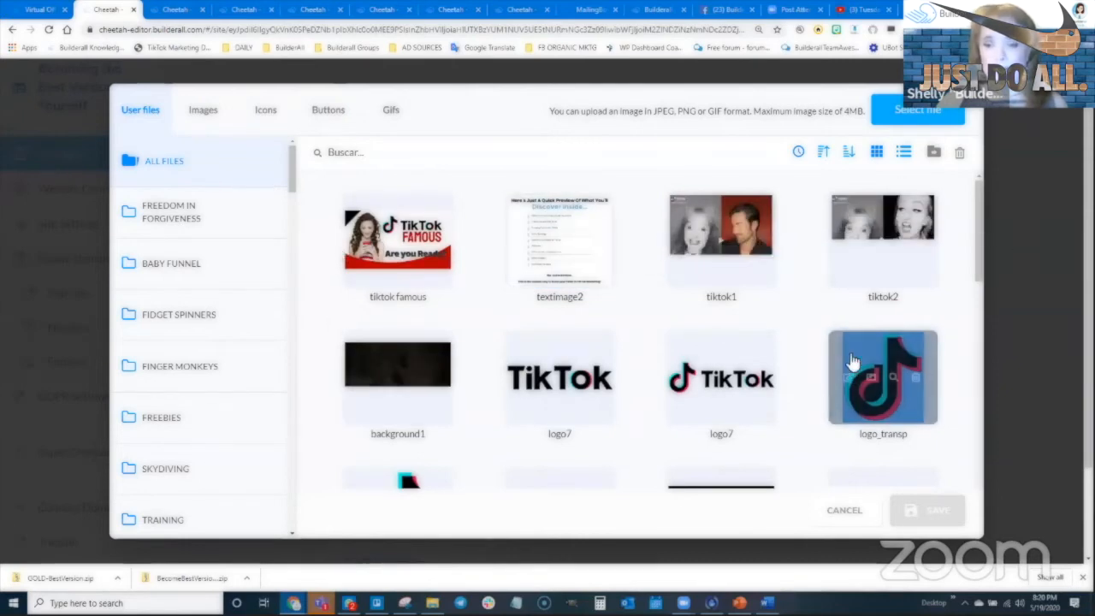
pyautogui.click(844, 510)
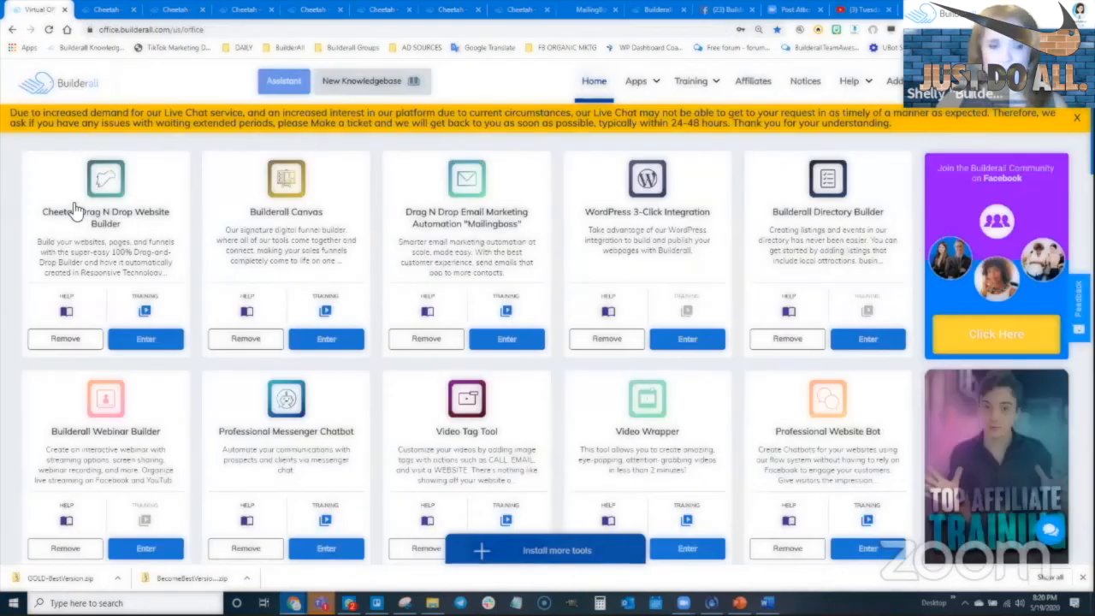
# Open the Cheetah website builder from the Builderall office and browse the first page of published sites
pyautogui.click(75, 210)
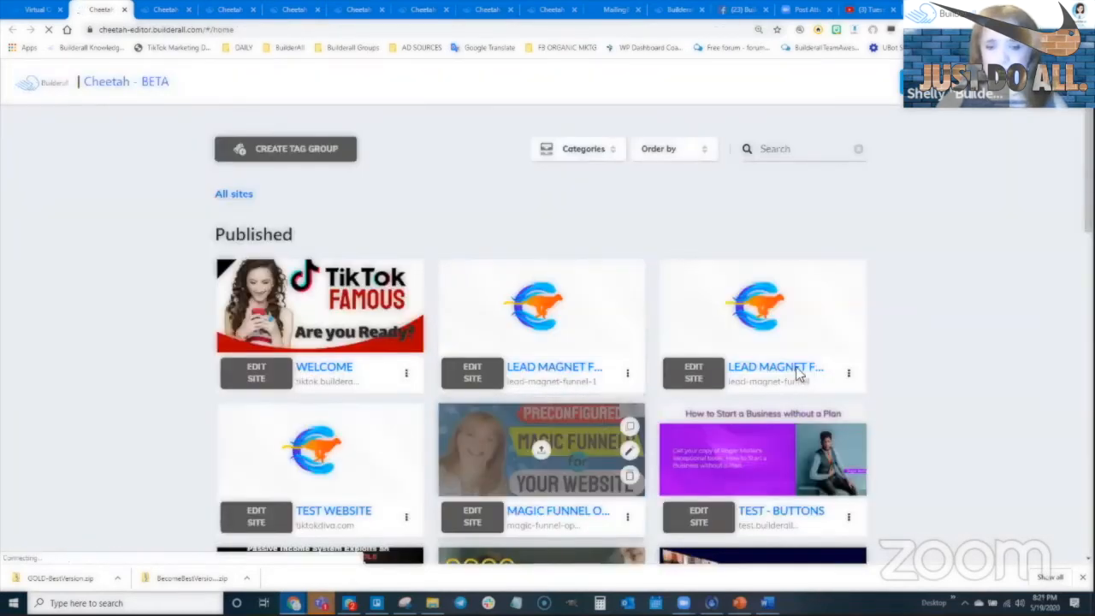
pyautogui.scroll(-3, 798, 419)
pyautogui.scroll(-3, 797, 419)
pyautogui.scroll(5, 794, 414)
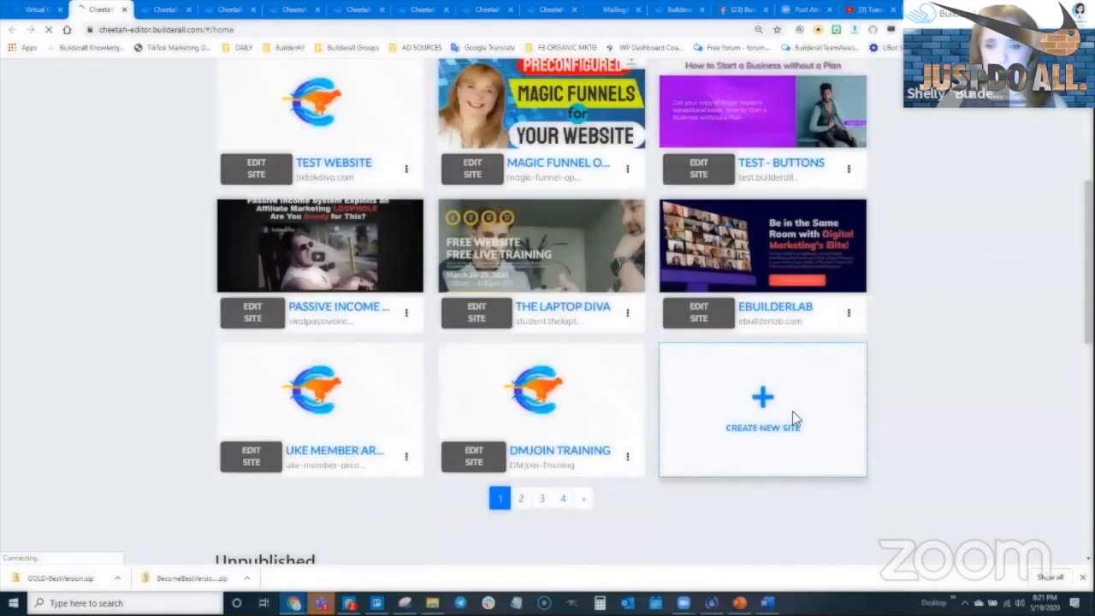
pyautogui.scroll(2, 794, 418)
pyautogui.scroll(-4, 770, 394)
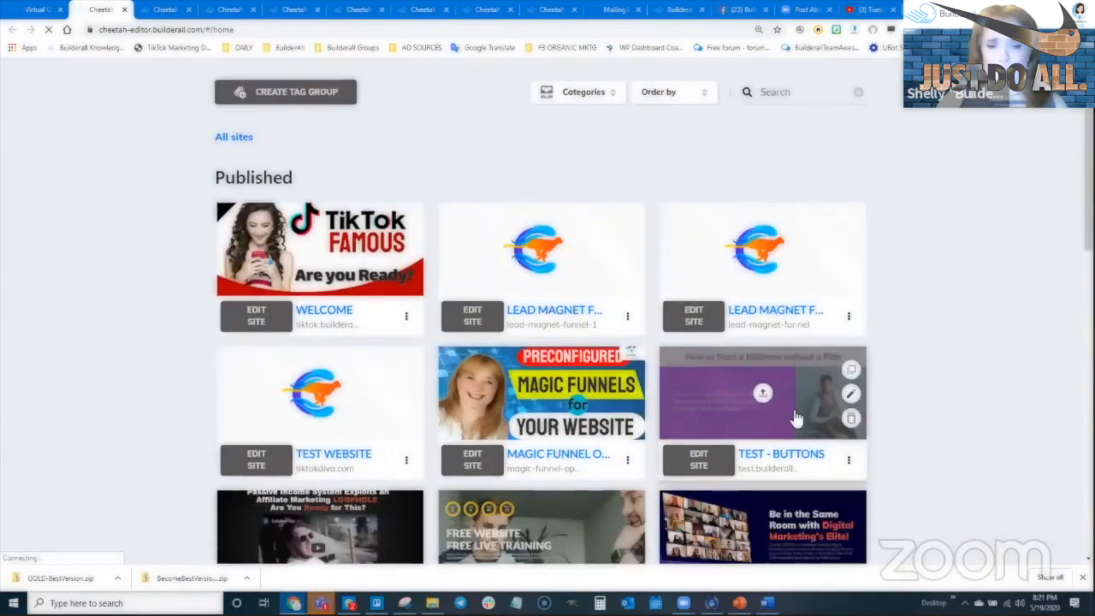
pyautogui.scroll(-2, 531, 415)
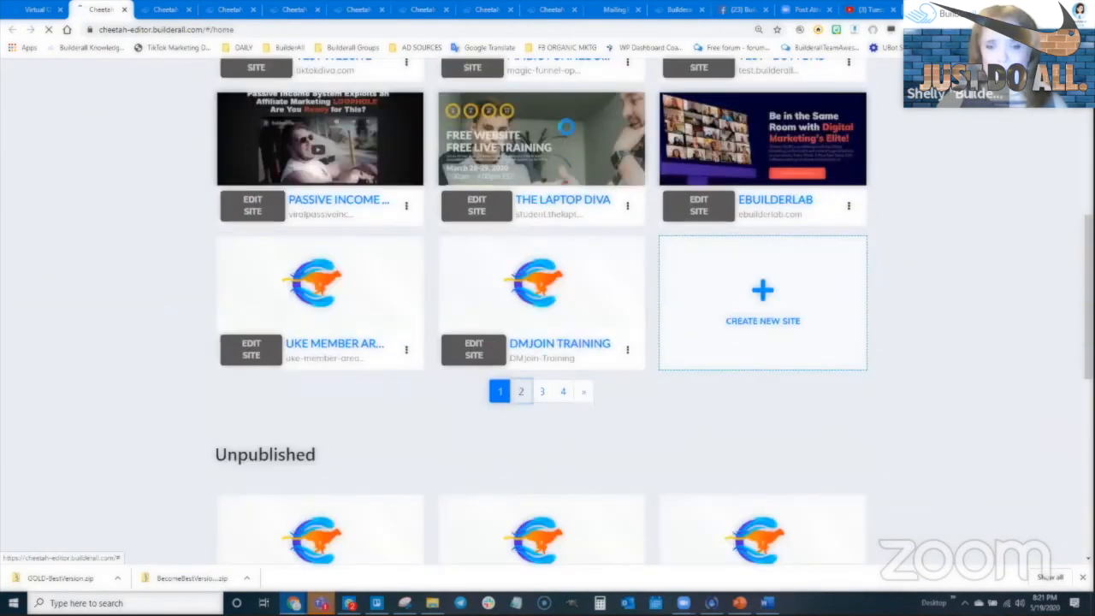
# Open the Email Challenges site from the second page of published sites and go back to the site list
pyautogui.click(521, 391)
pyautogui.scroll(5, 530, 295)
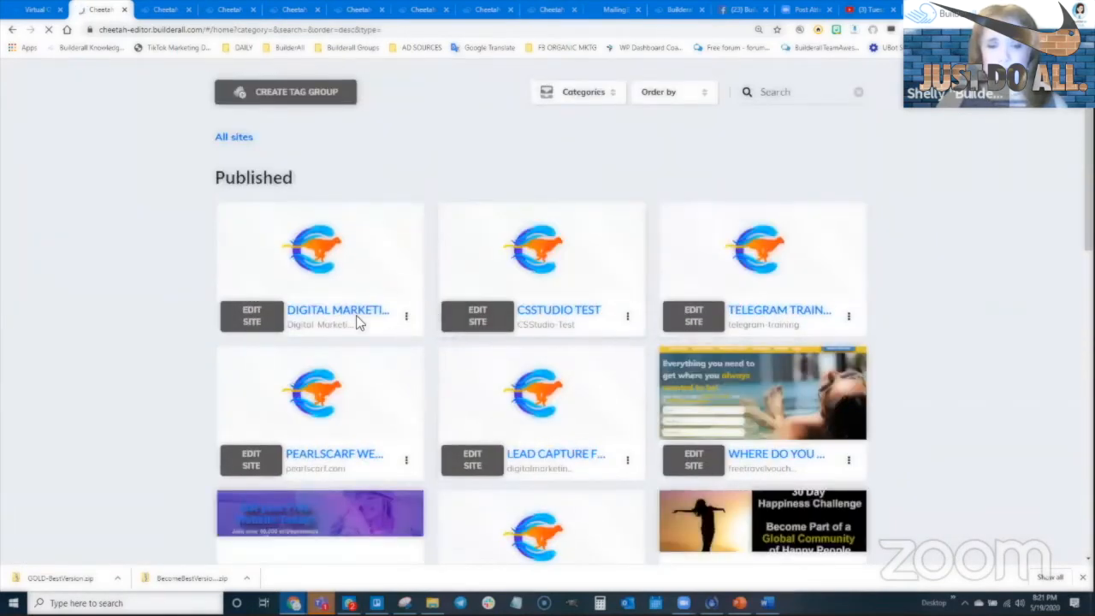
pyautogui.scroll(-3, 757, 308)
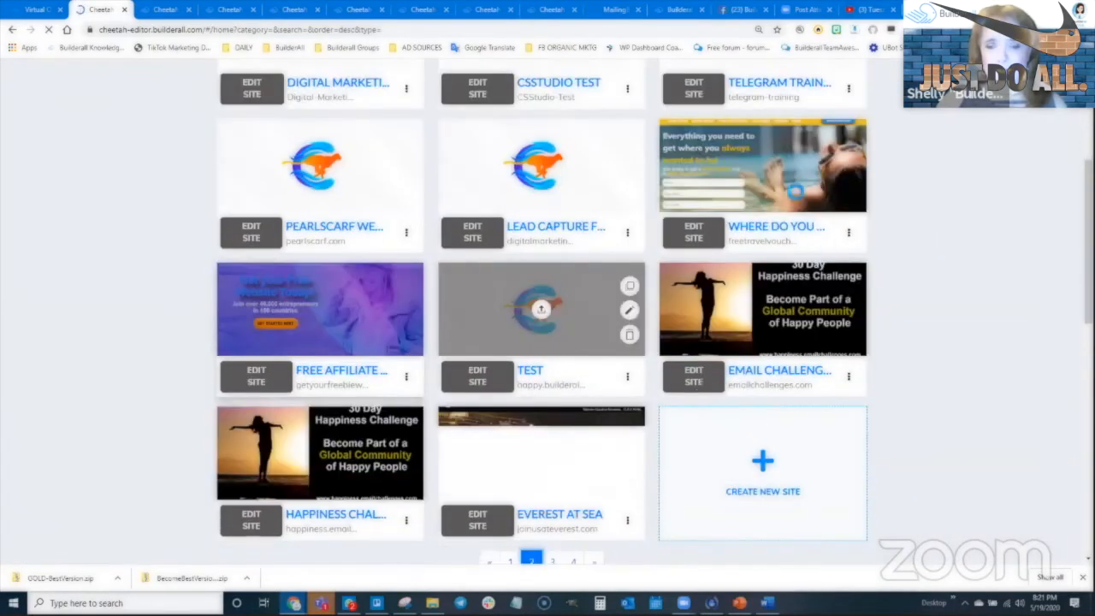
pyautogui.click(693, 375)
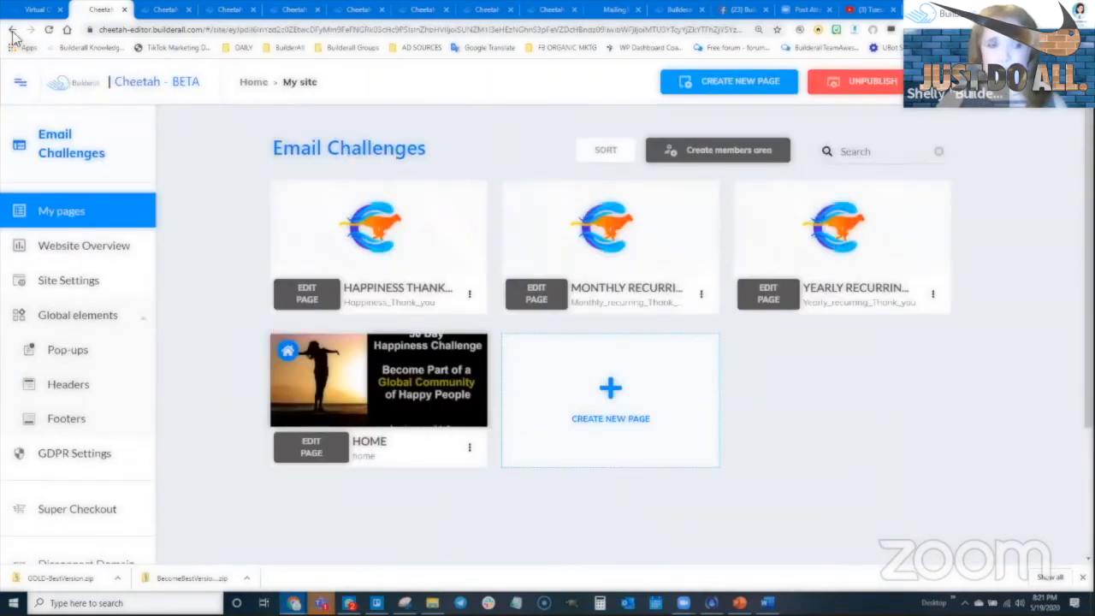
pyautogui.click(12, 30)
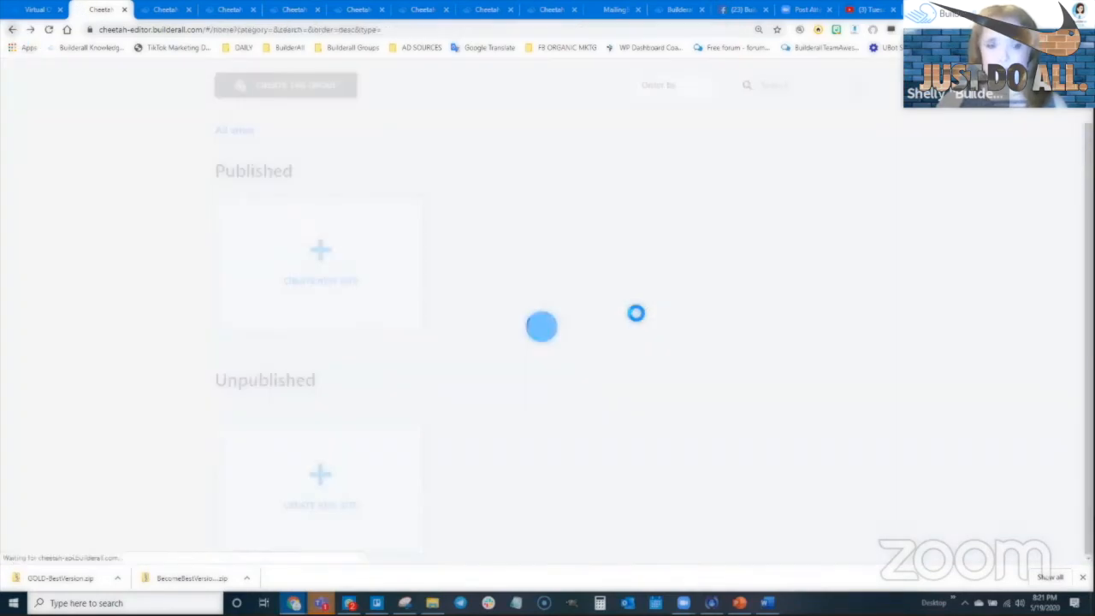
# Open the Happiness Challenge site from the second page of published sites
pyautogui.scroll(-2, 532, 295)
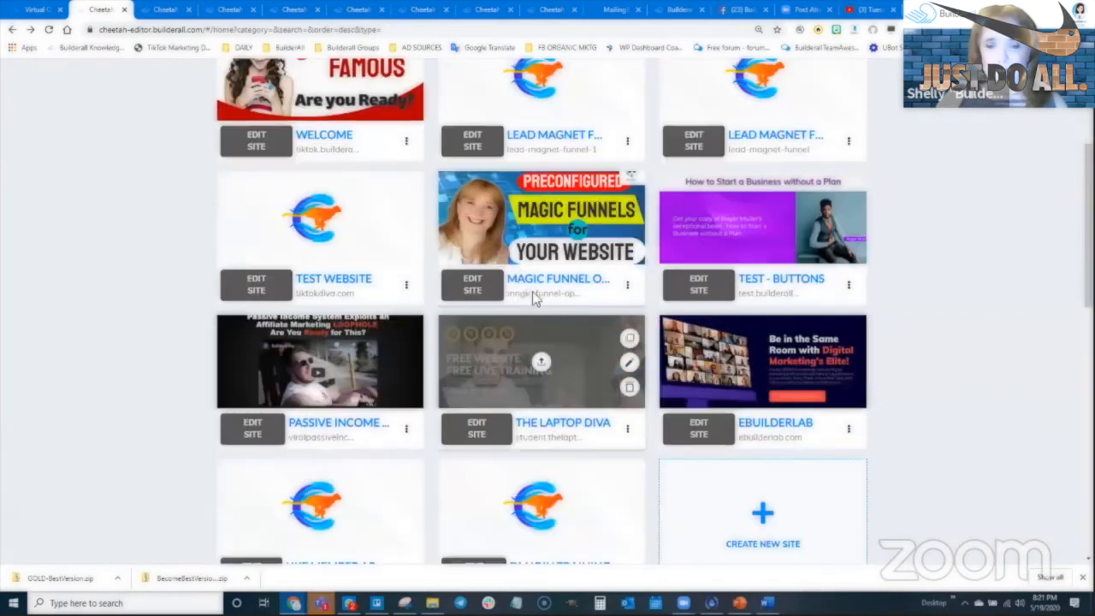
pyautogui.scroll(-4, 633, 289)
pyautogui.click(521, 271)
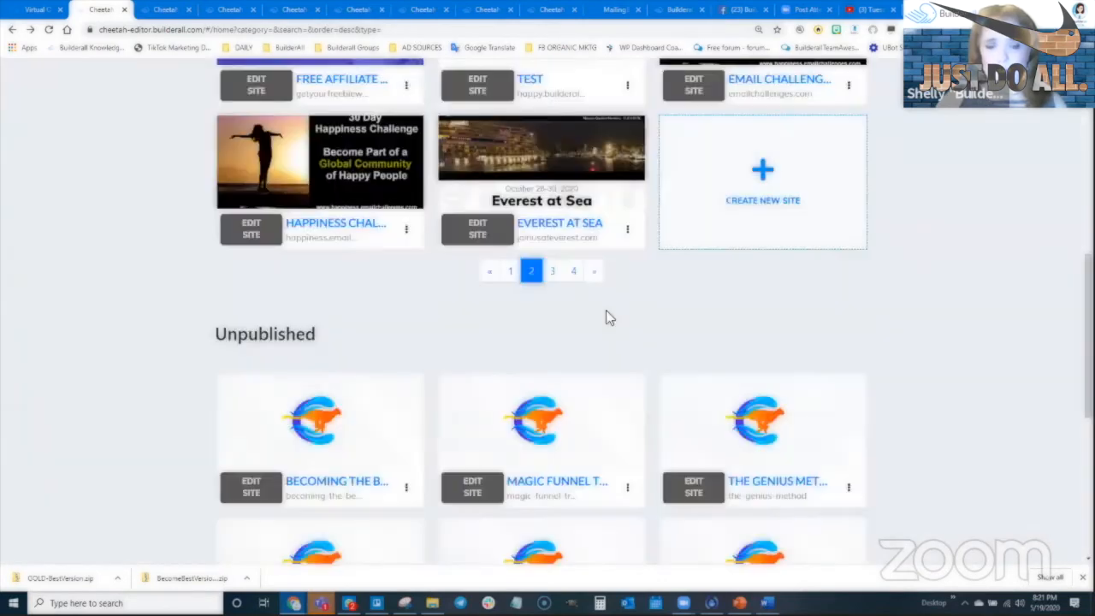
pyautogui.scroll(1, 577, 328)
pyautogui.scroll(2, 313, 405)
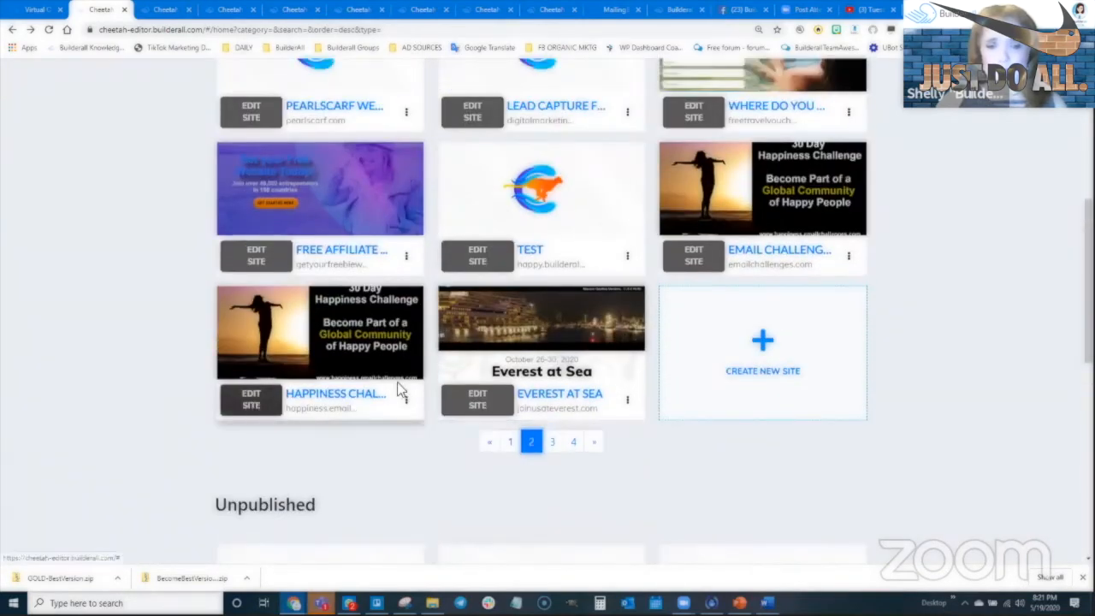
pyautogui.click(247, 400)
# Examine the thumbnails and order of the day pages in the Happiness Challenge site
pyautogui.scroll(2, 599, 299)
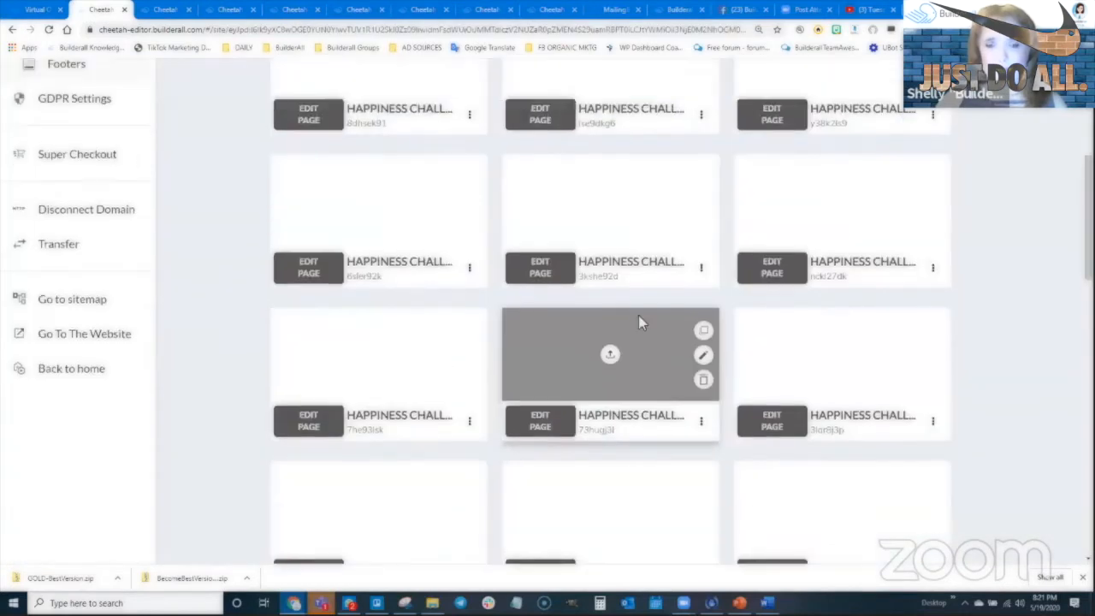
pyautogui.scroll(4, 650, 331)
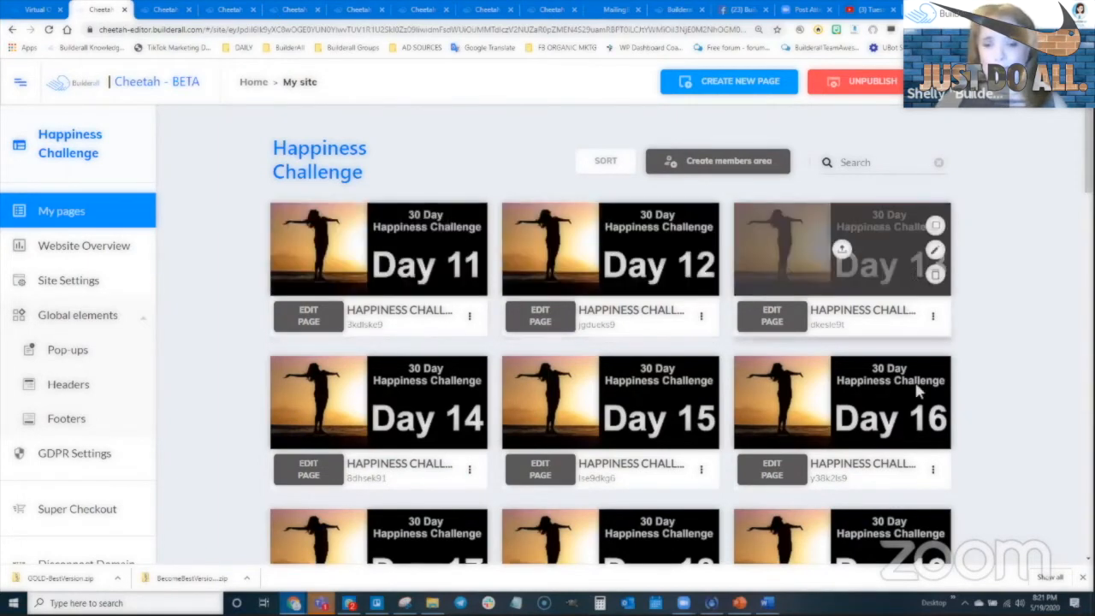
pyautogui.scroll(-1, 749, 349)
pyautogui.scroll(-1, 398, 238)
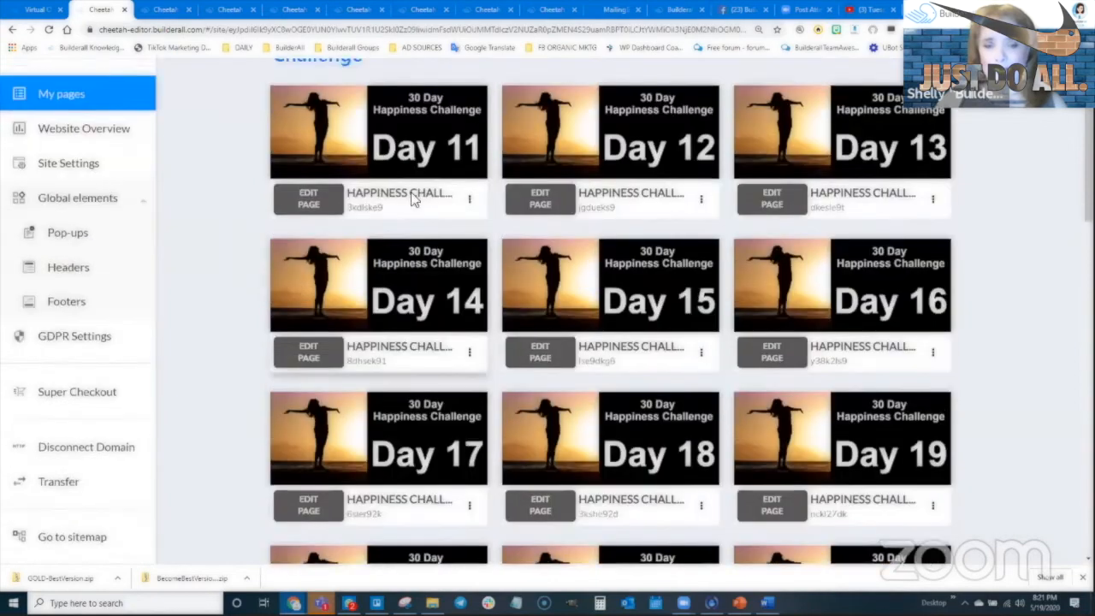
pyautogui.scroll(1, 415, 200)
pyautogui.scroll(1, 822, 239)
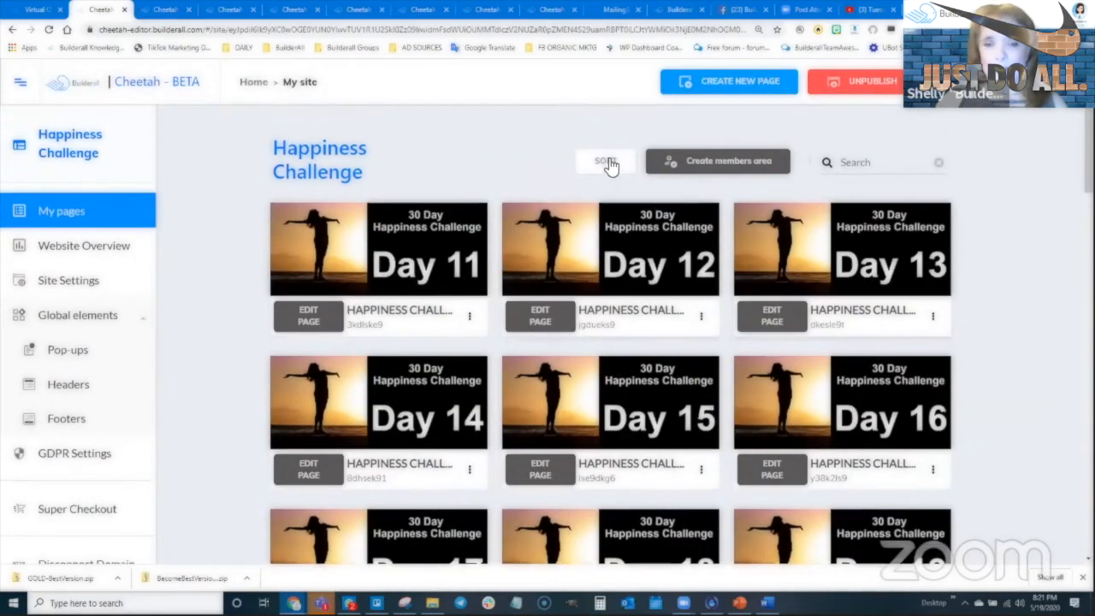
pyautogui.scroll(-2, 774, 419)
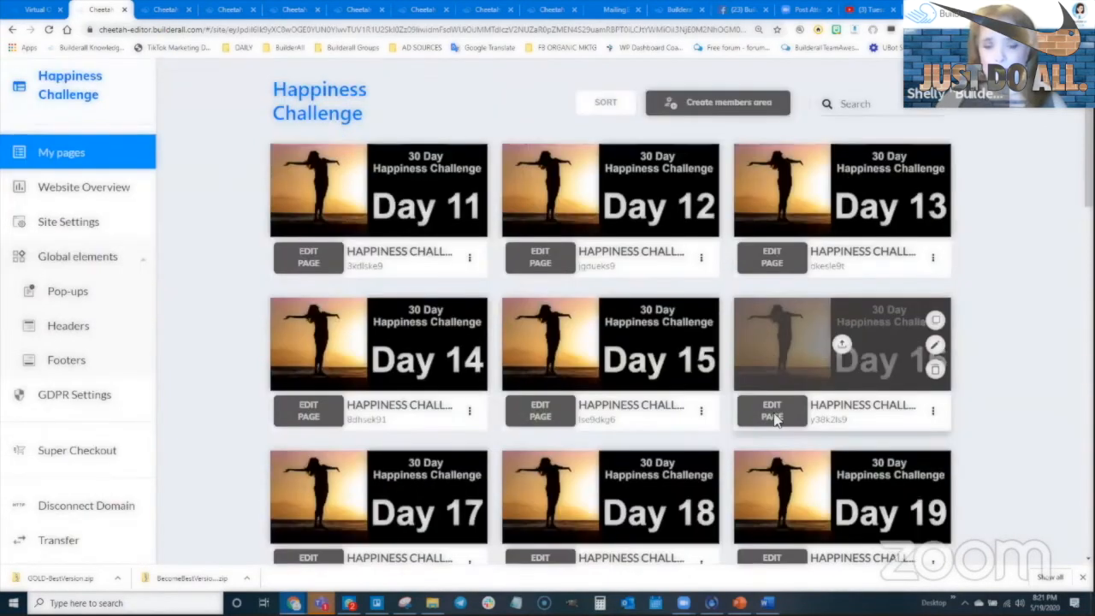
pyautogui.scroll(-3, 677, 303)
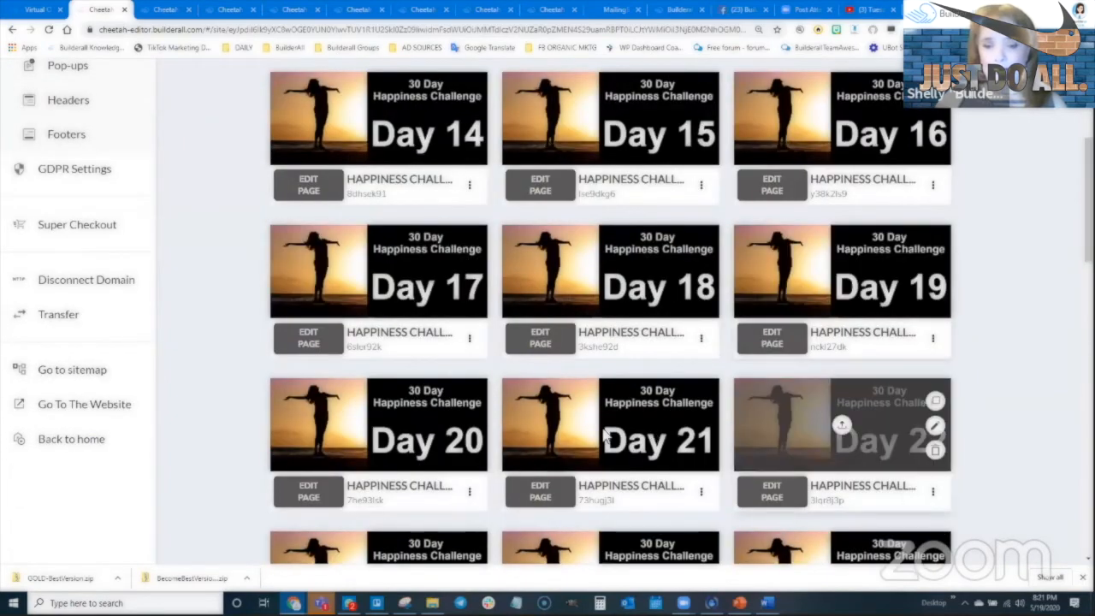
pyautogui.scroll(-2, 430, 448)
pyautogui.scroll(-3, 770, 479)
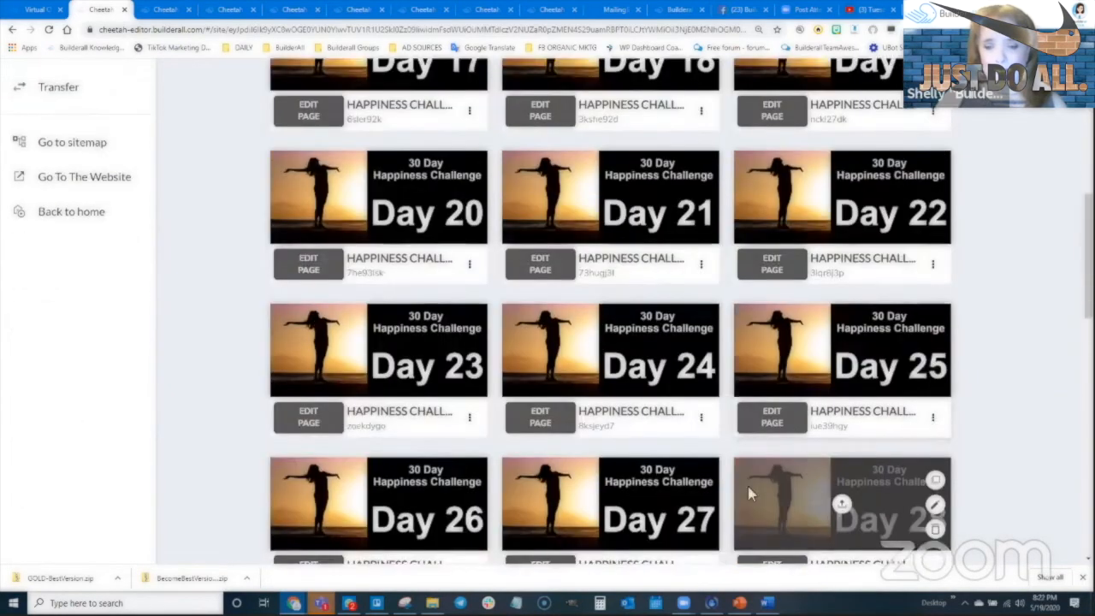
pyautogui.scroll(-2, 351, 529)
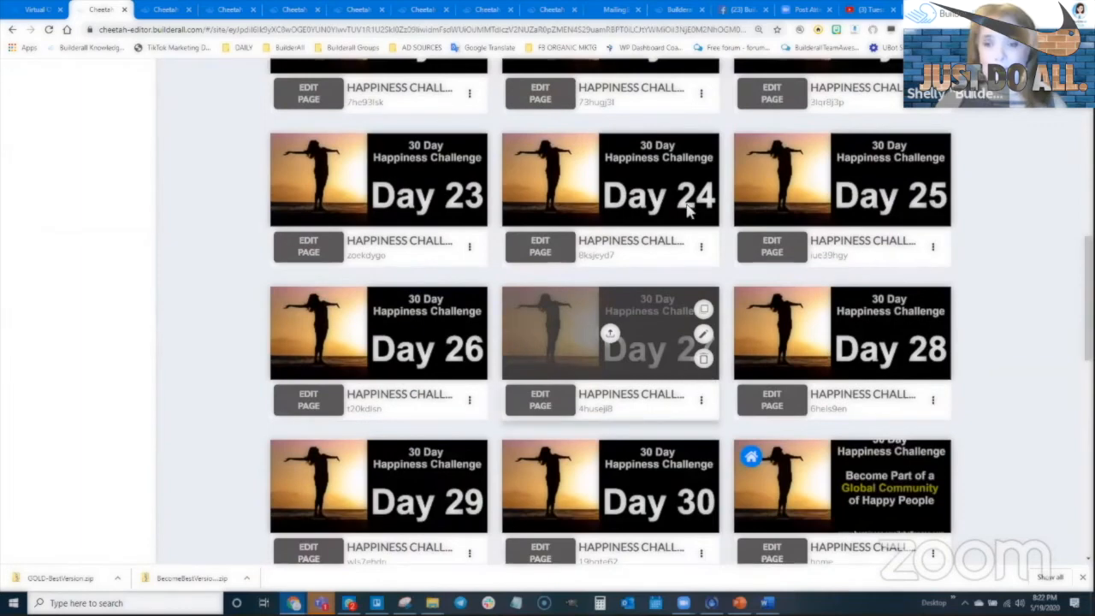
pyautogui.scroll(6, 587, 349)
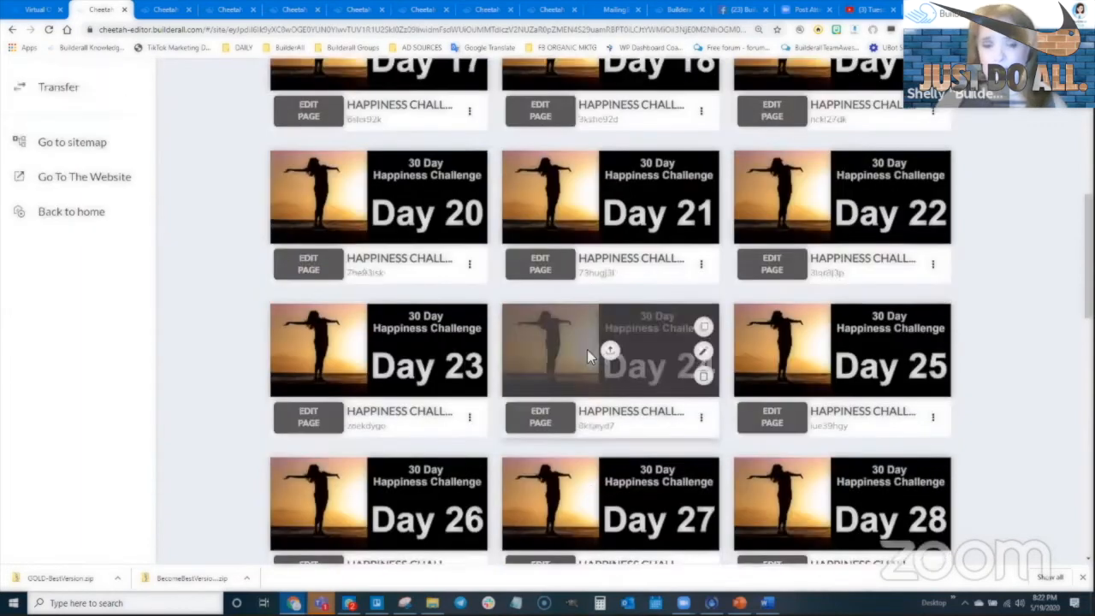
pyautogui.scroll(2, 587, 349)
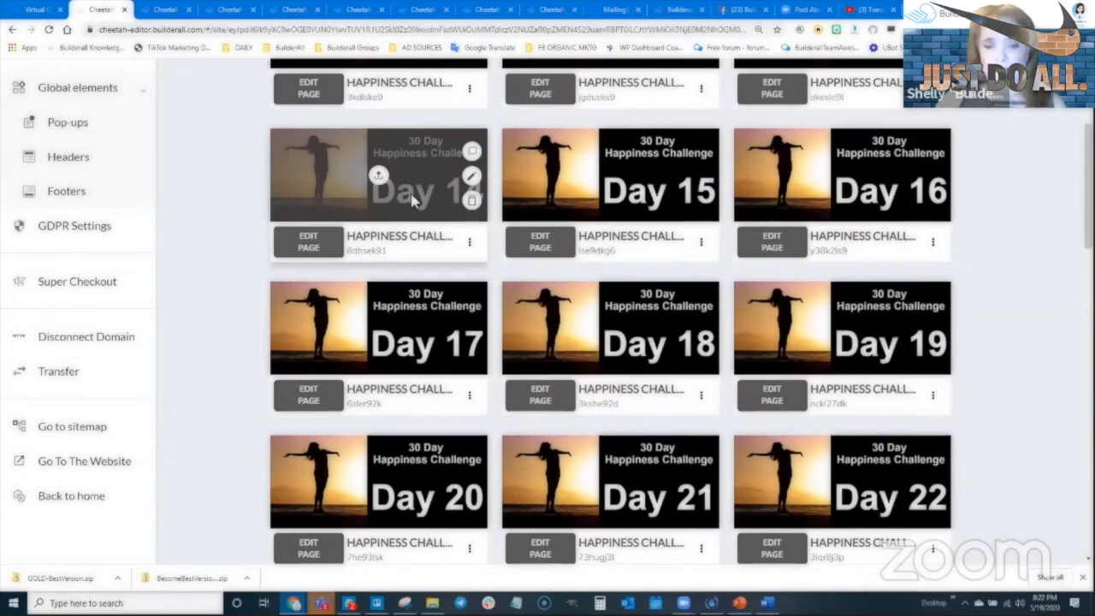
pyautogui.scroll(4, 411, 199)
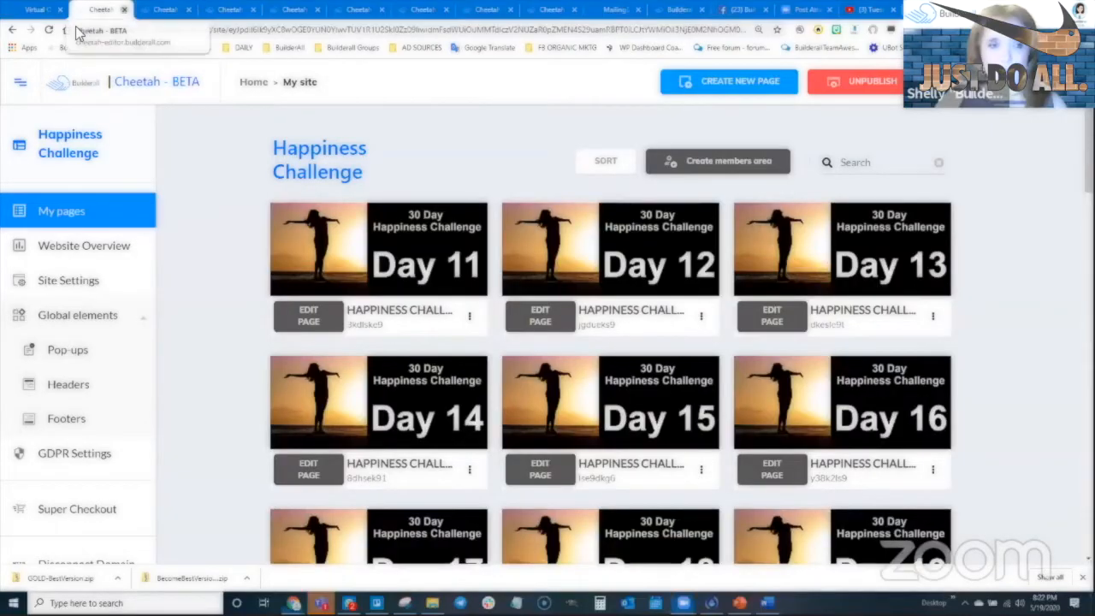
# Close the Happiness Challenge site, return to the Becoming the Best Version of Yourself pages, and open the Email Confirmation Page's settings
pyautogui.click(124, 9)
pyautogui.click(104, 10)
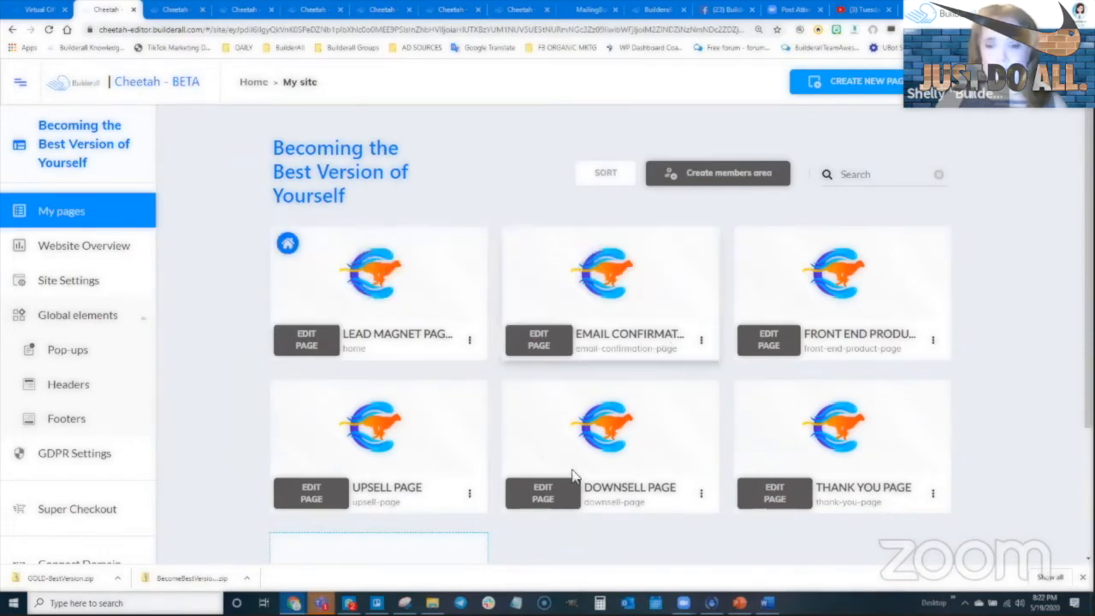
pyautogui.click(702, 341)
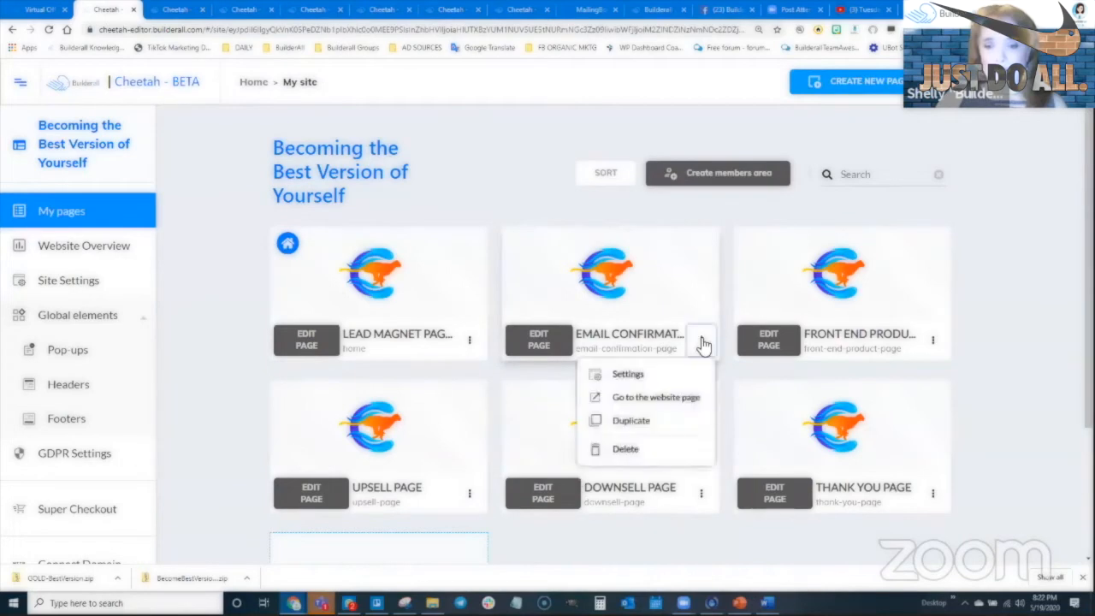
pyautogui.click(647, 377)
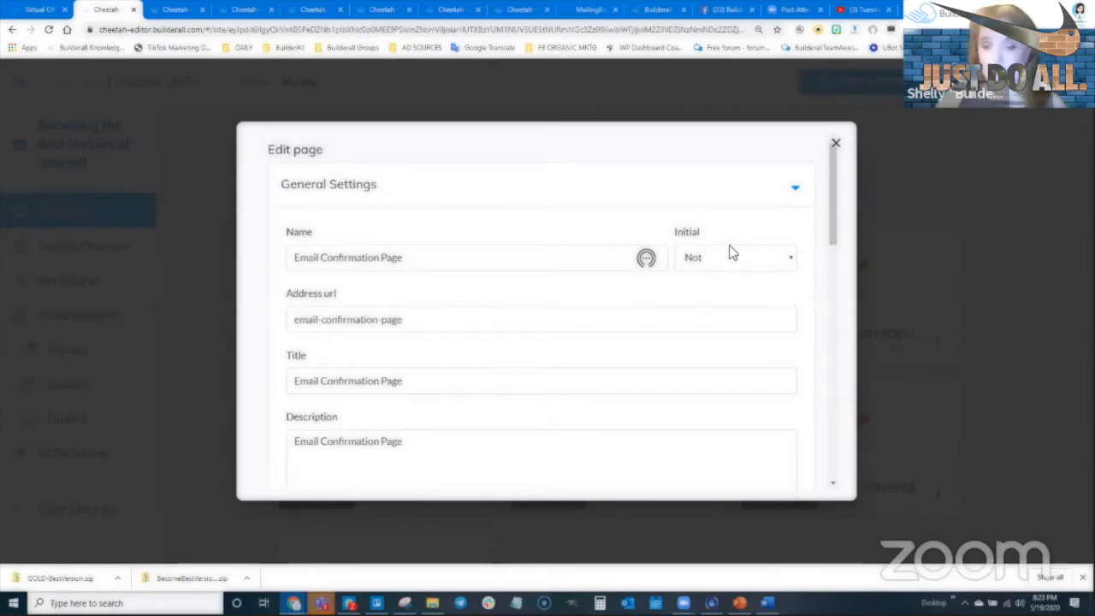
# Examine the Initial setting's options for the Email Confirmation Page and close the page settings
pyautogui.click(718, 257)
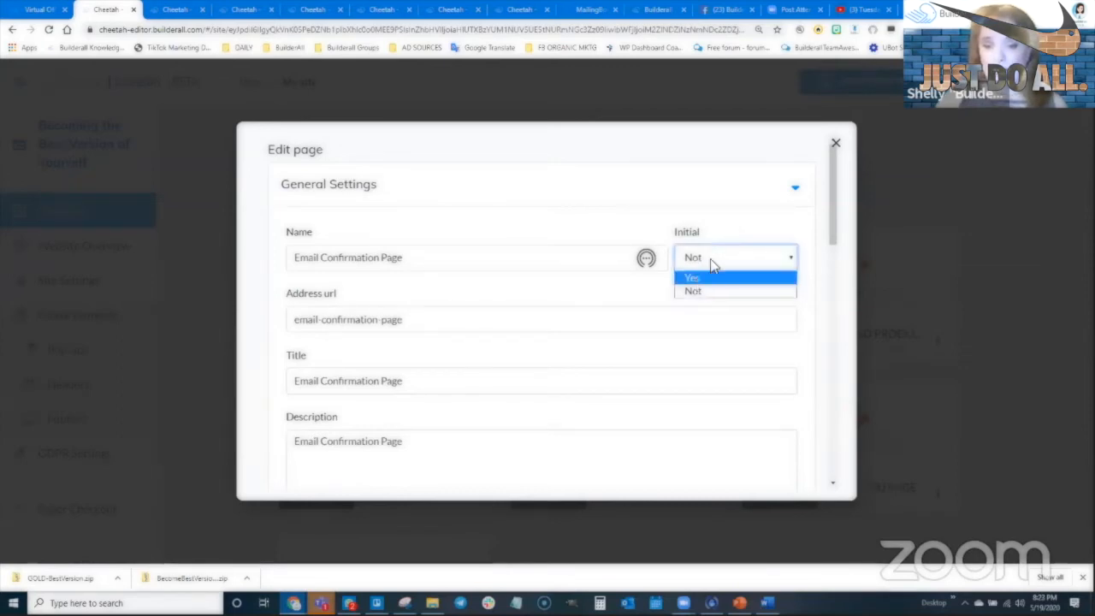
pyautogui.click(703, 252)
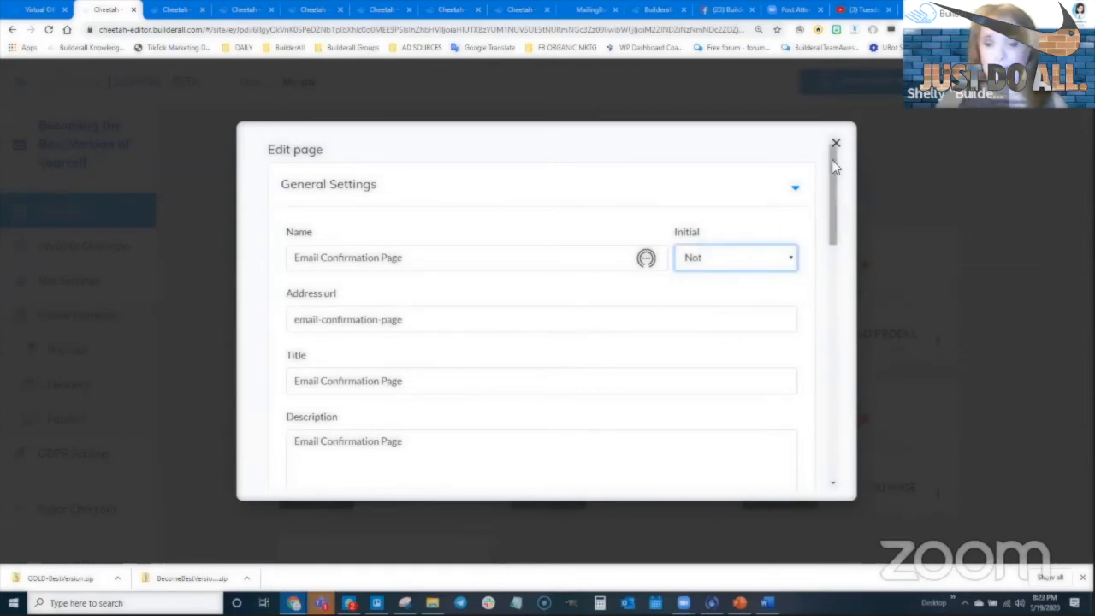
pyautogui.click(736, 77)
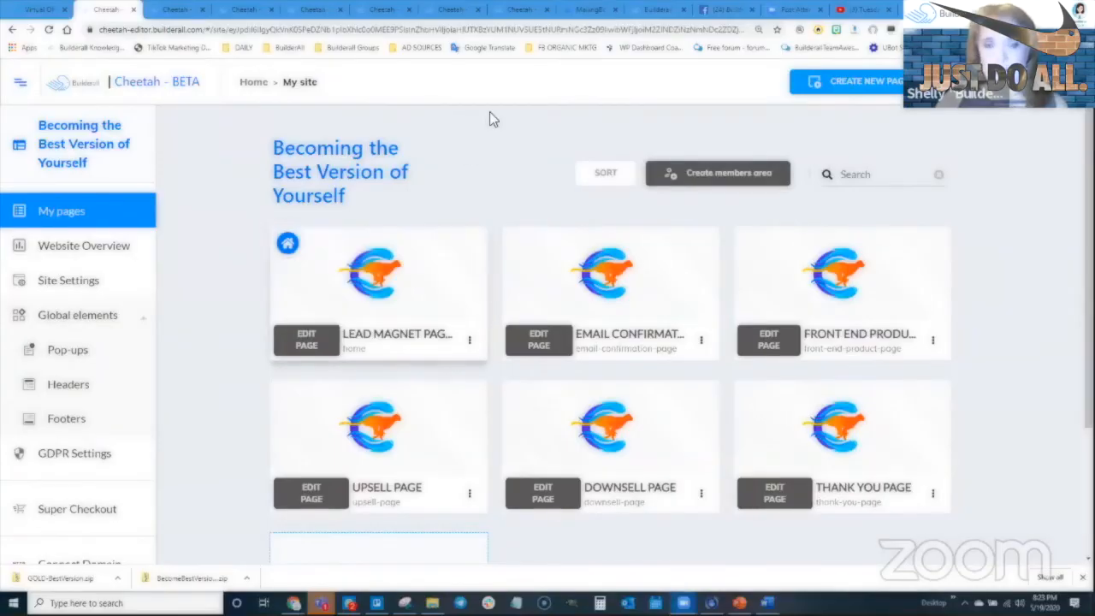
# Switch to the Lead Magnet Page editor, extend its heading panel downward and skip the guided tour
pyautogui.click(524, 14)
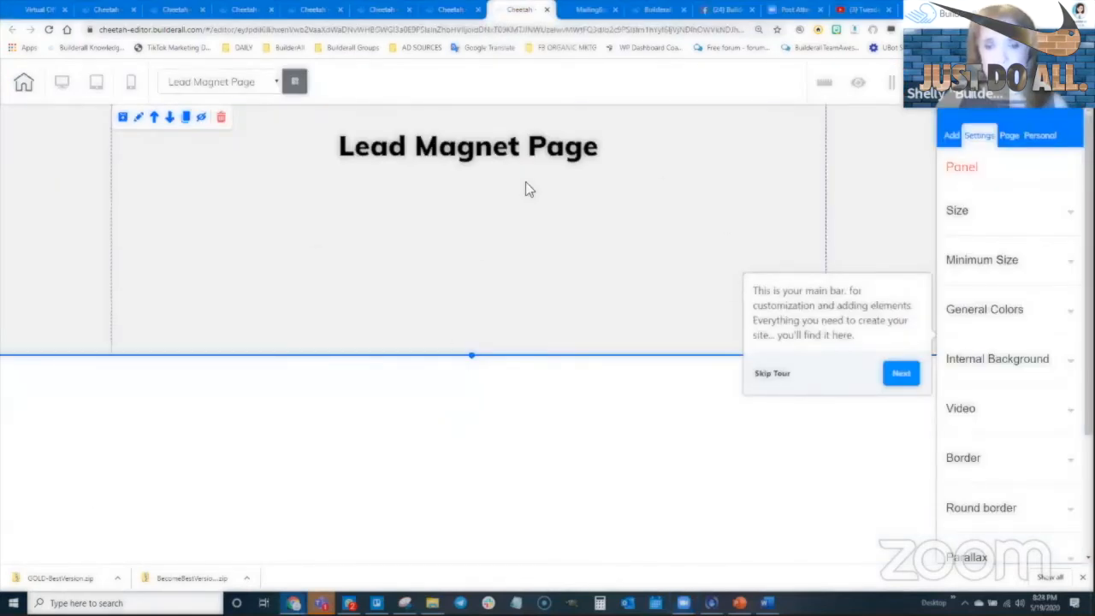
pyautogui.moveTo(471, 355); pyautogui.dragTo(474, 530)
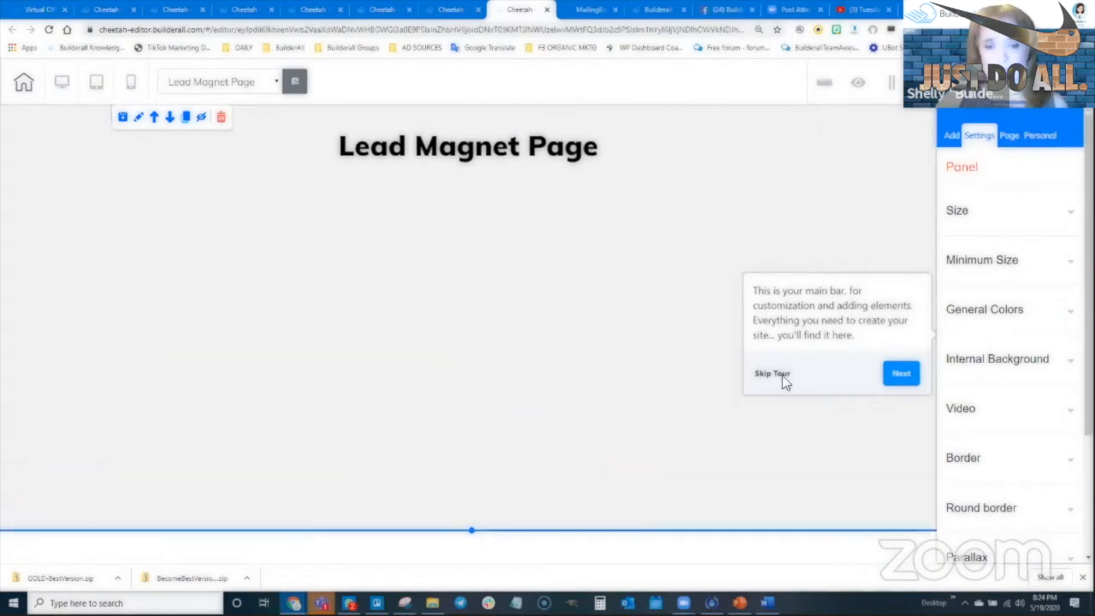
pyautogui.click(772, 373)
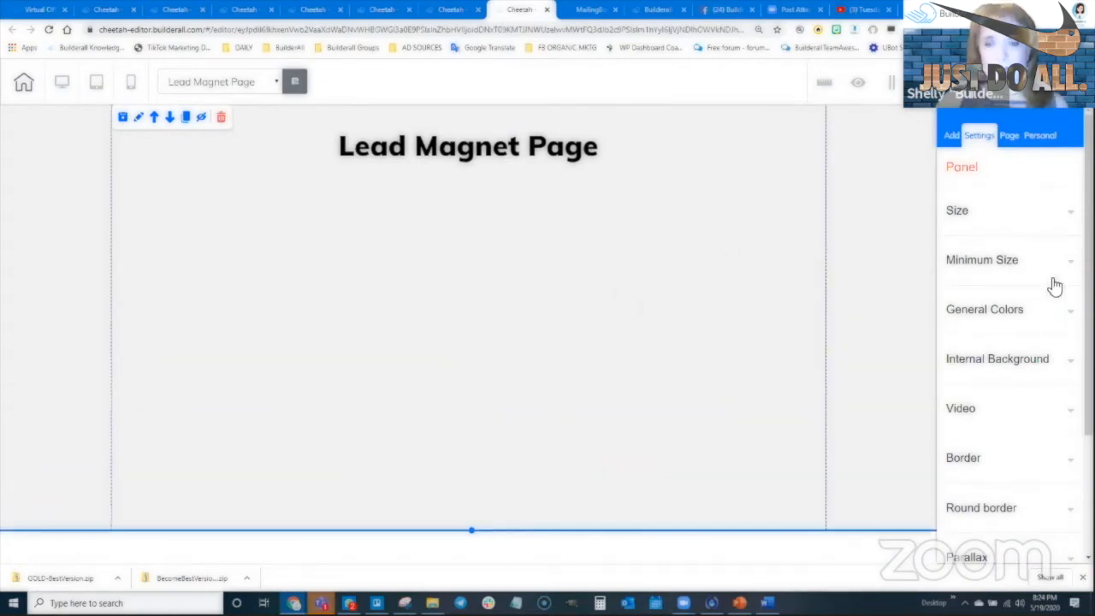
# Add the email marketing form with the blue button below the heading, linked to the "Become the Best Version of Yourself Sub List"
pyautogui.click(952, 137)
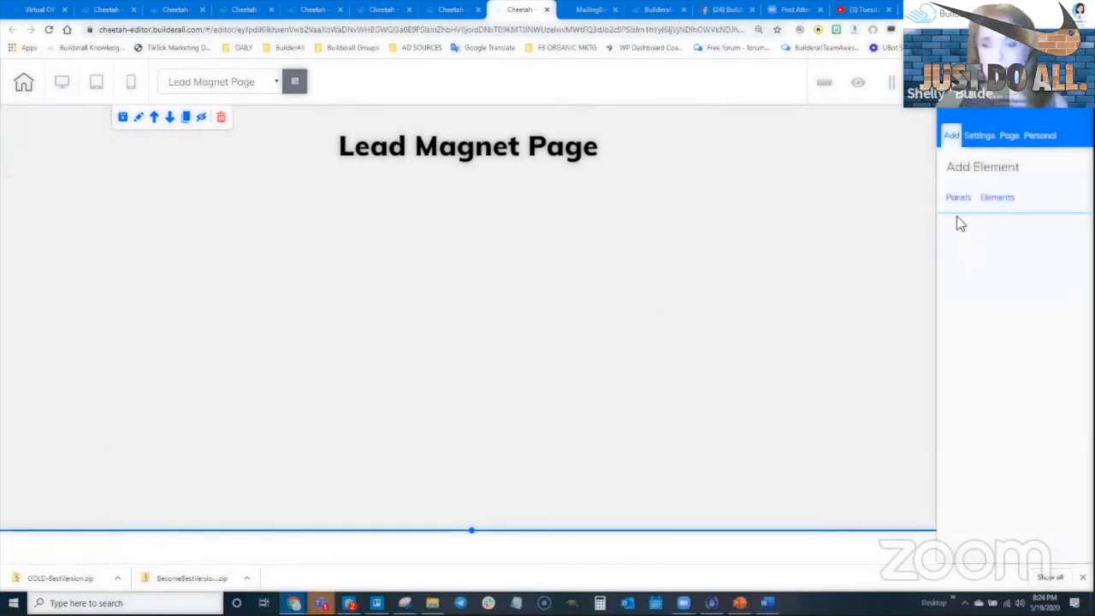
pyautogui.click(998, 200)
pyautogui.scroll(-4, 999, 462)
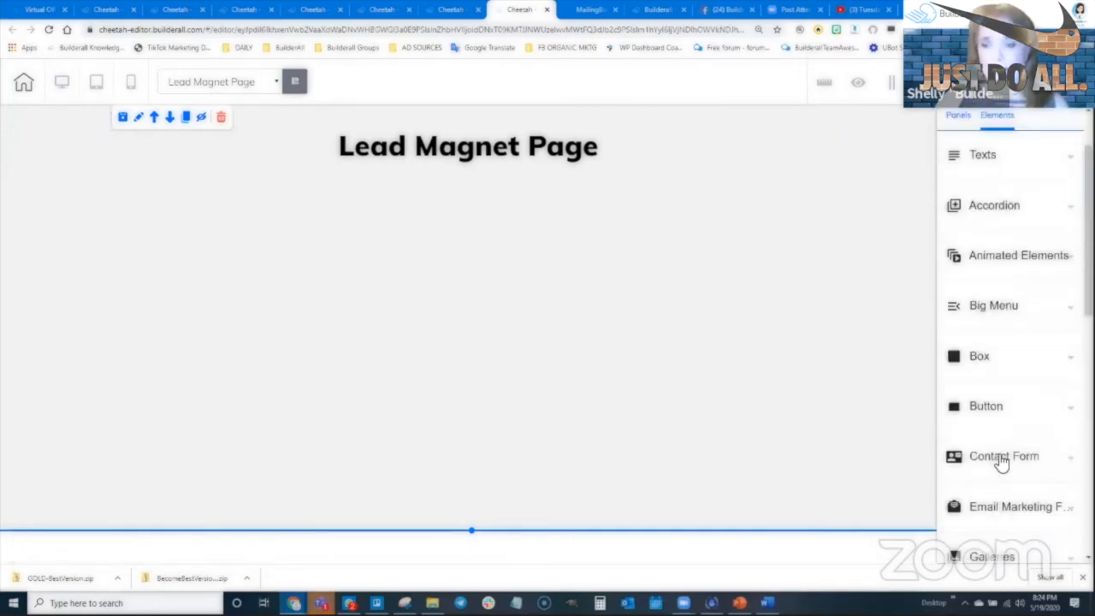
pyautogui.click(1024, 318)
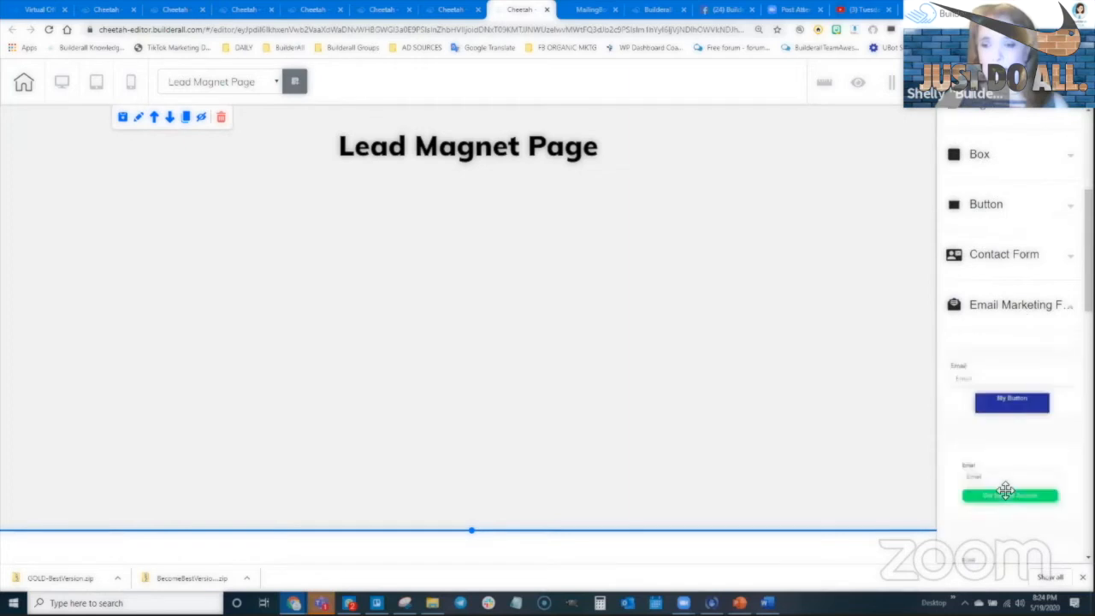
pyautogui.scroll(-1, 1001, 484)
pyautogui.scroll(-2, 1015, 282)
pyautogui.scroll(1, 1018, 261)
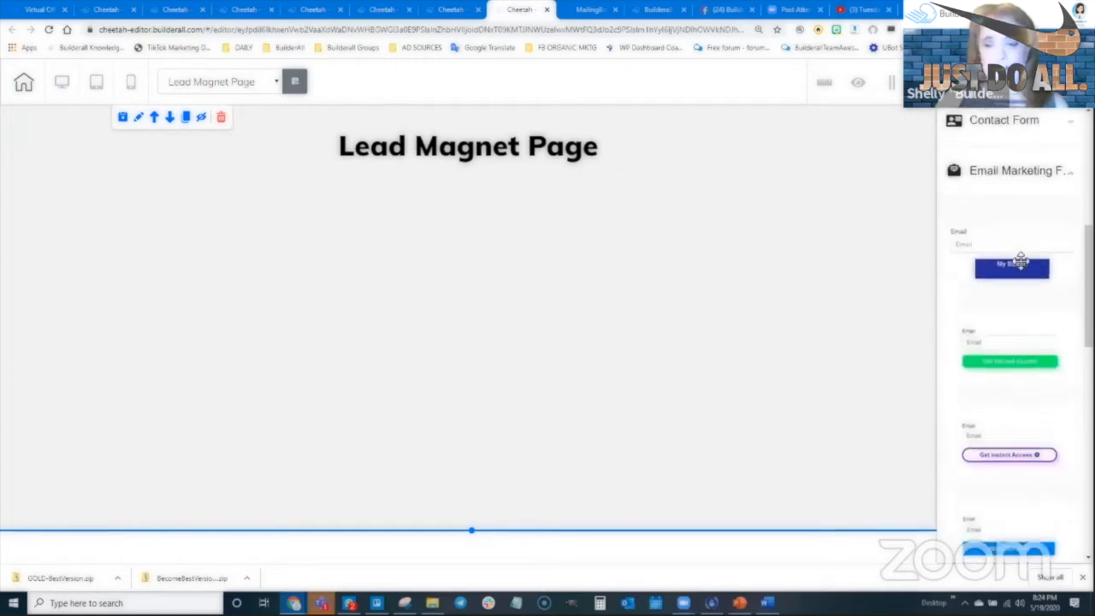
pyautogui.moveTo(488, 431); pyautogui.dragTo(486, 306)
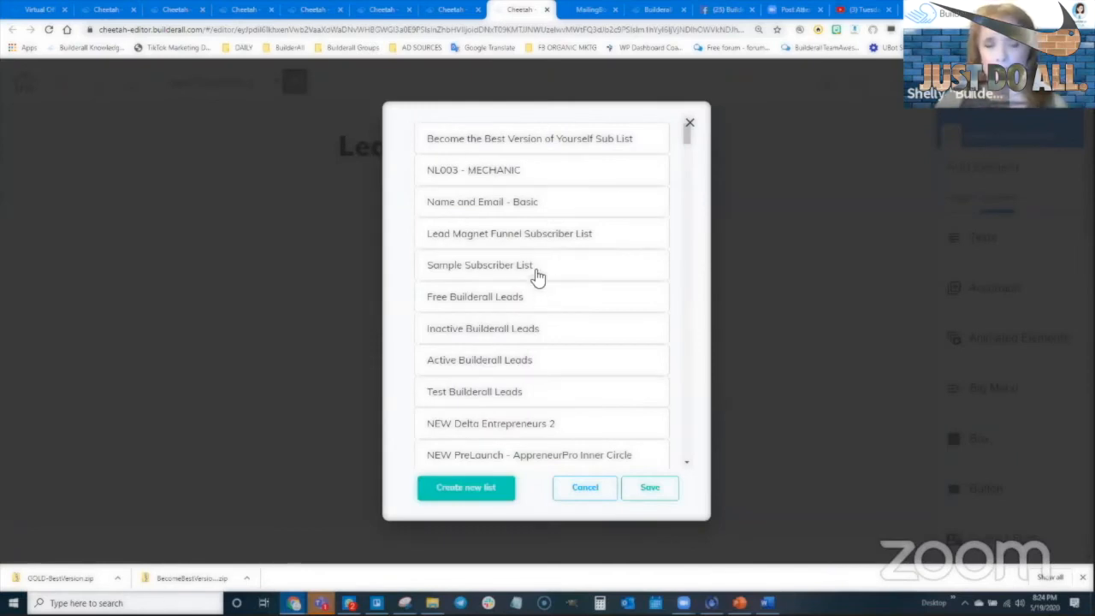
pyautogui.click(519, 145)
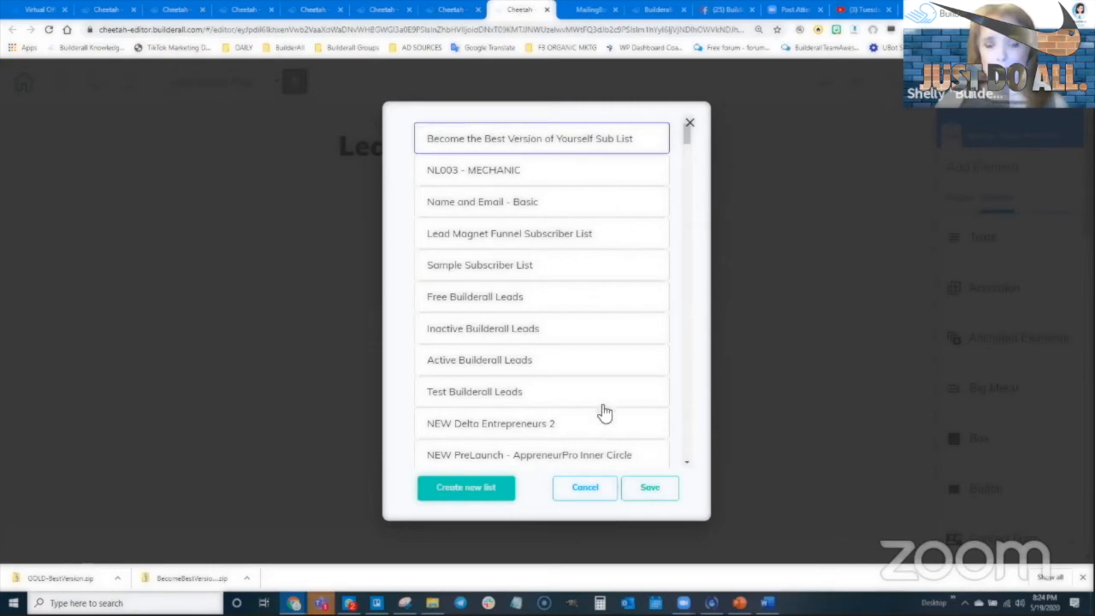
pyautogui.click(648, 491)
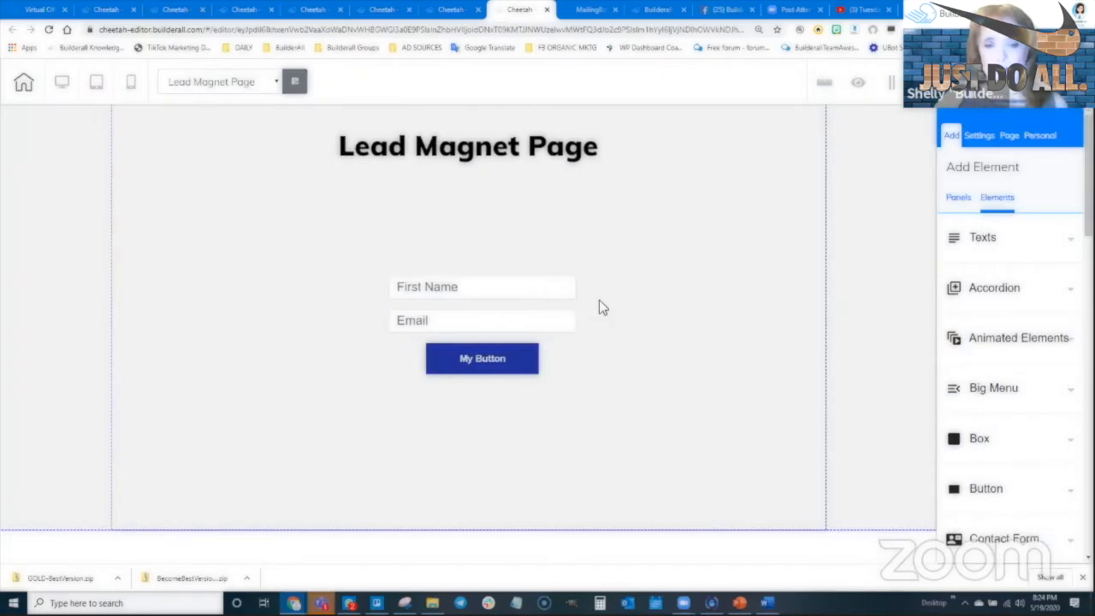
pyautogui.click(521, 281)
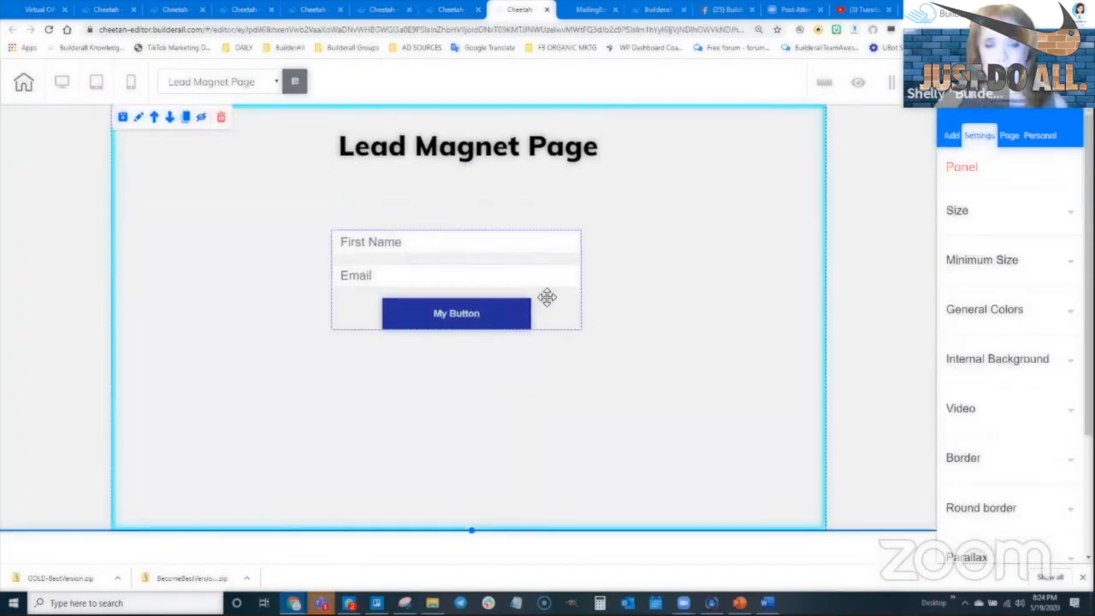
# Add a Title H4 text element between the Lead Magnet Page heading and the form
pyautogui.click(951, 136)
pyautogui.click(998, 199)
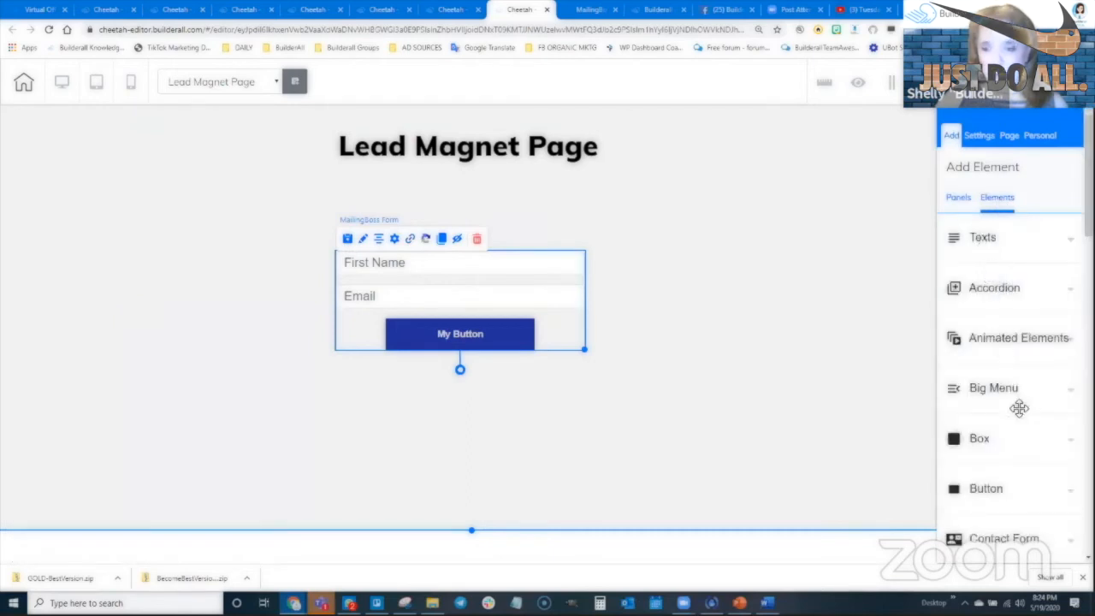
pyautogui.moveTo(501, 215); pyautogui.dragTo(493, 186)
# Change the new title's text to "Special Report" and align the title and form under the heading
pyautogui.click(493, 187)
pyautogui.hotkey('ctrl', 'a')
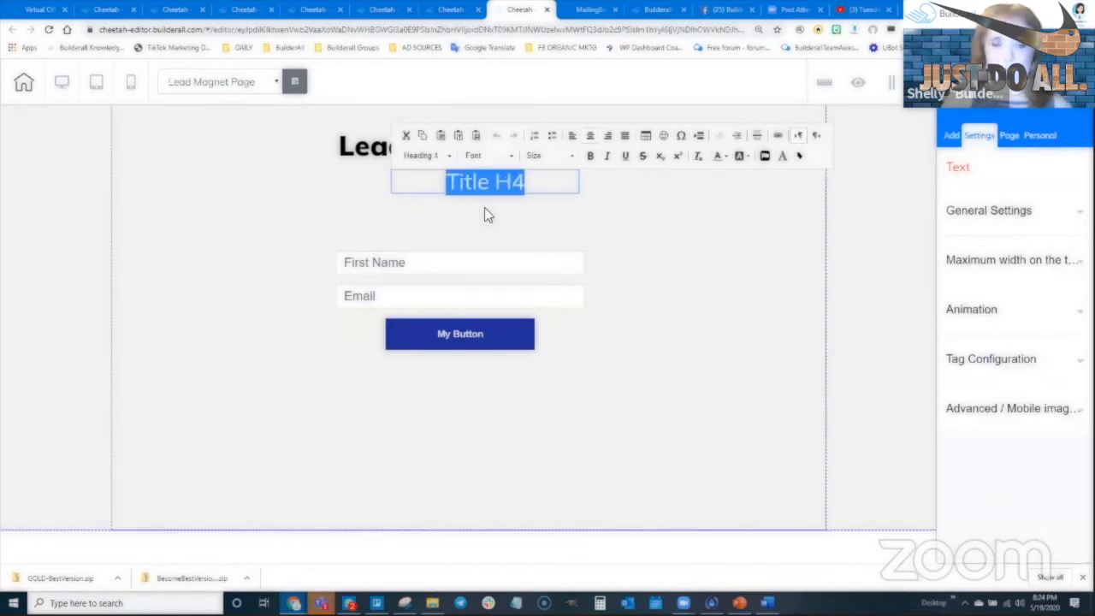
pyautogui.write('Special Pr')
pyautogui.press('BackSpace')
pyautogui.press('BackSpace')
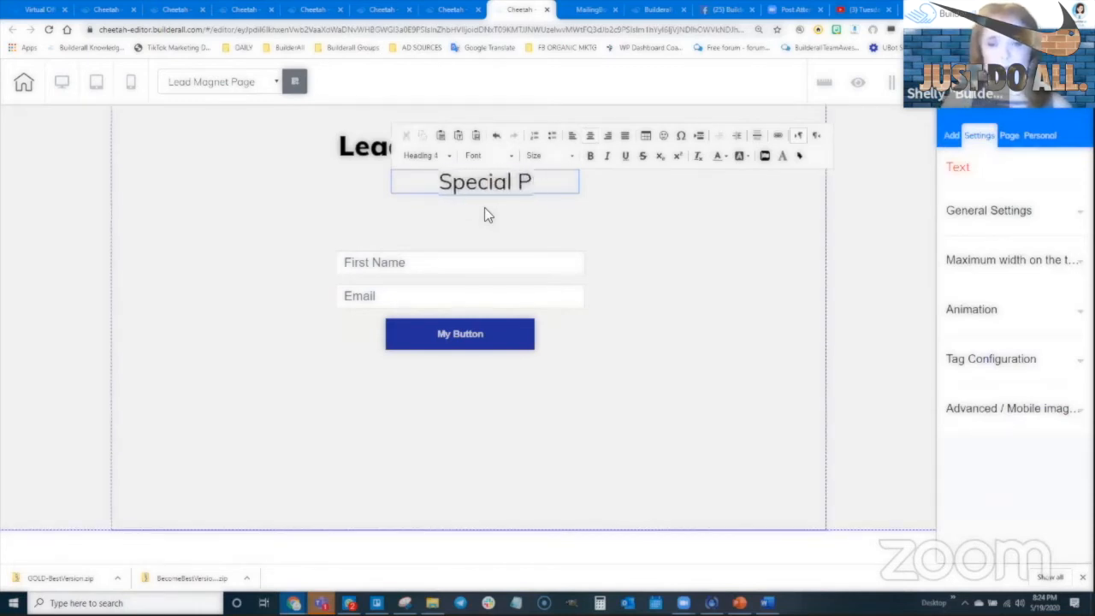
pyautogui.write('Repop')
pyautogui.press('BackSpace')
pyautogui.press('BackSpace')
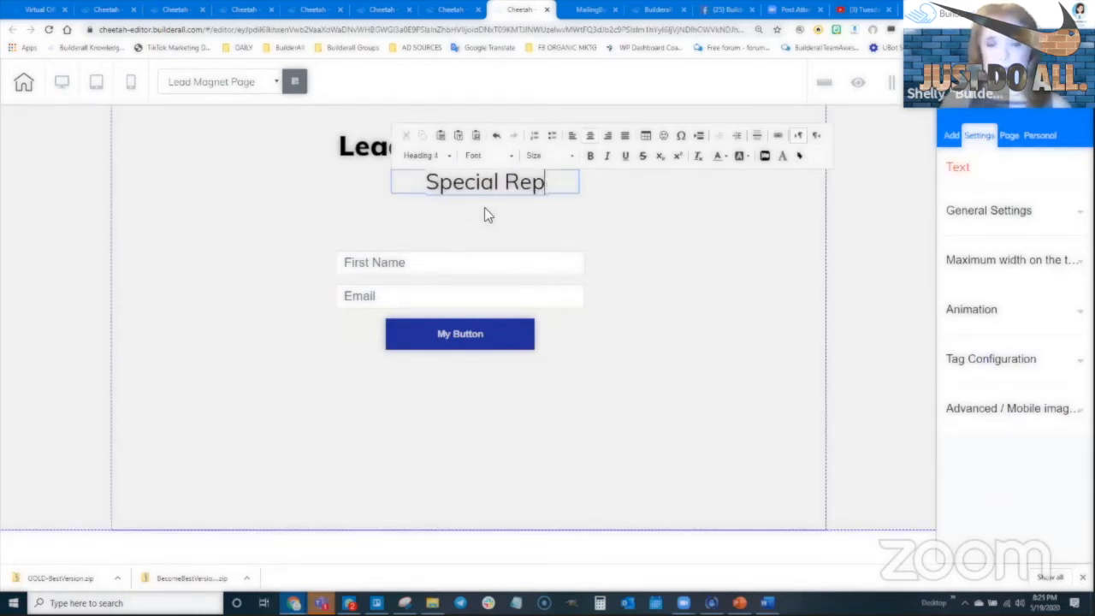
pyautogui.write('ort')
pyautogui.click(645, 222)
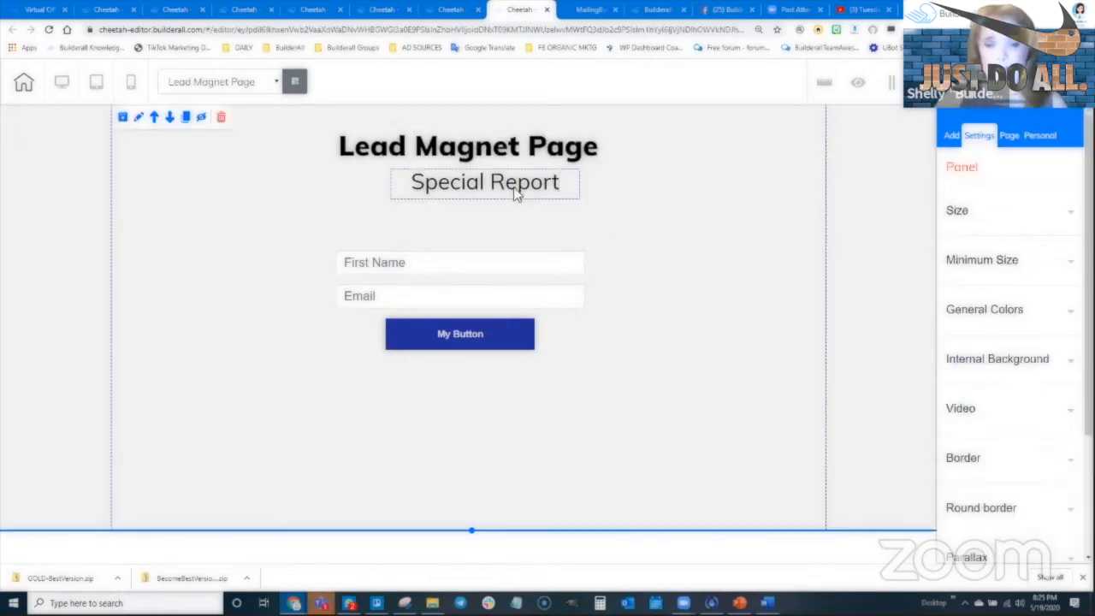
pyautogui.moveTo(460, 292); pyautogui.dragTo(460, 275)
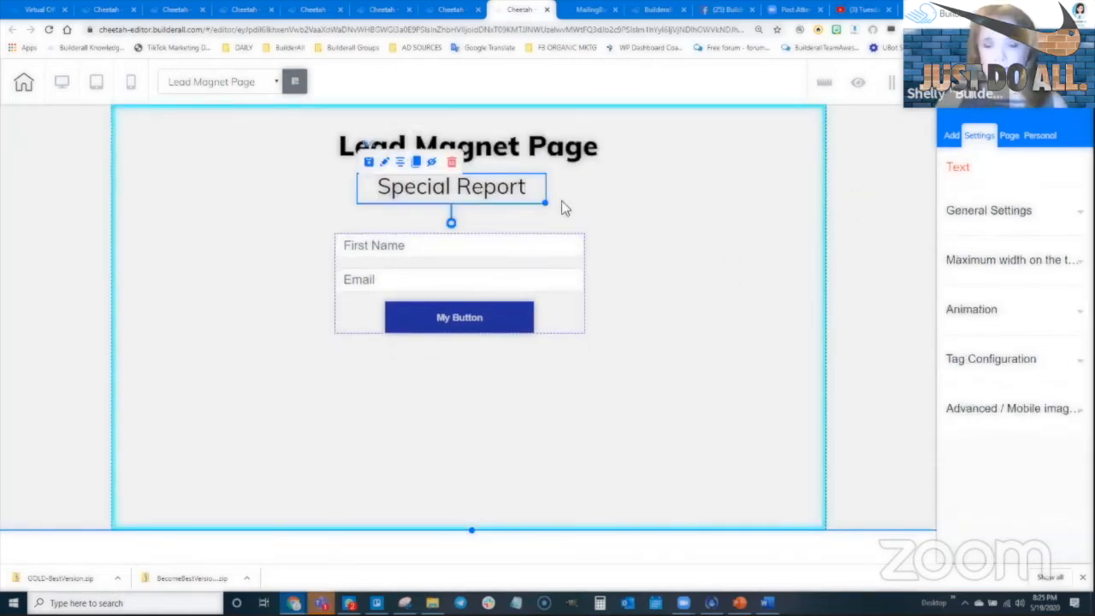
# Link the MailingBoss form's Subscribe pending action to the Email Confirmation Page
pyautogui.click(547, 325)
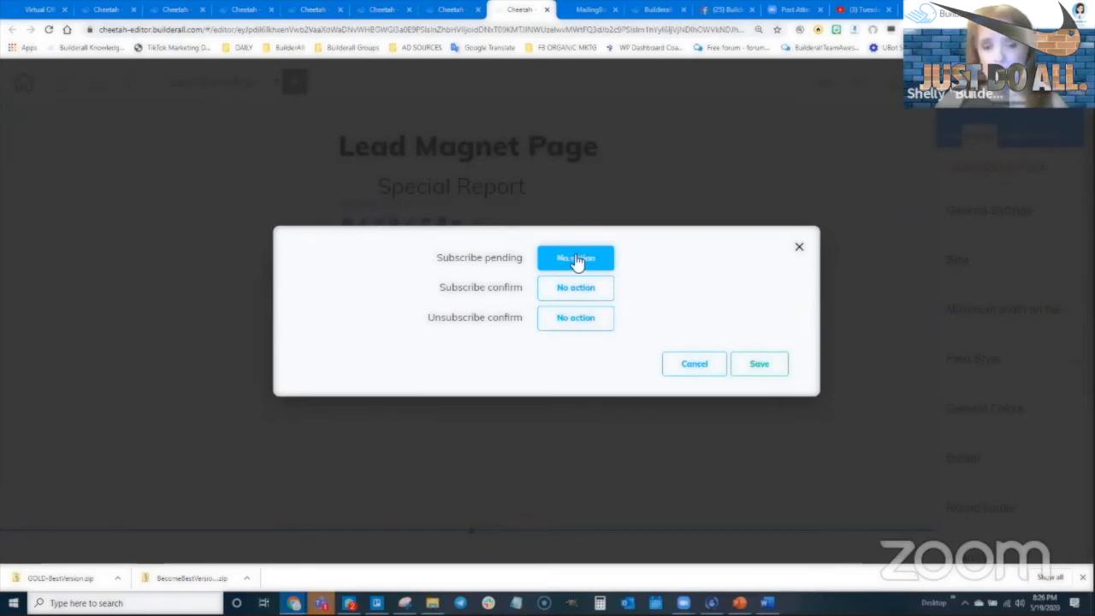
pyautogui.click(579, 258)
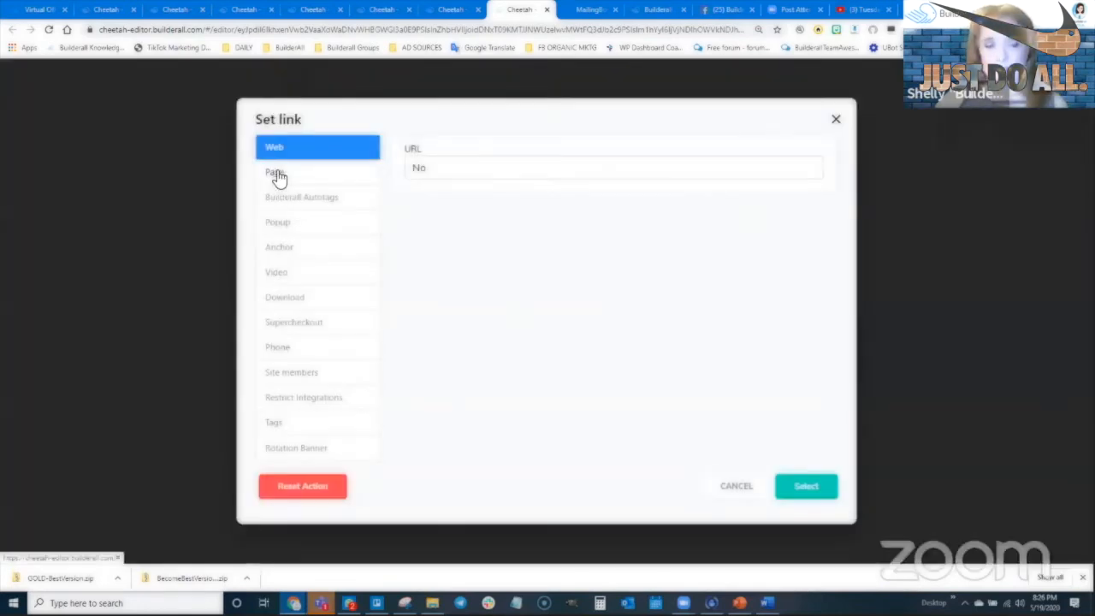
pyautogui.click(282, 179)
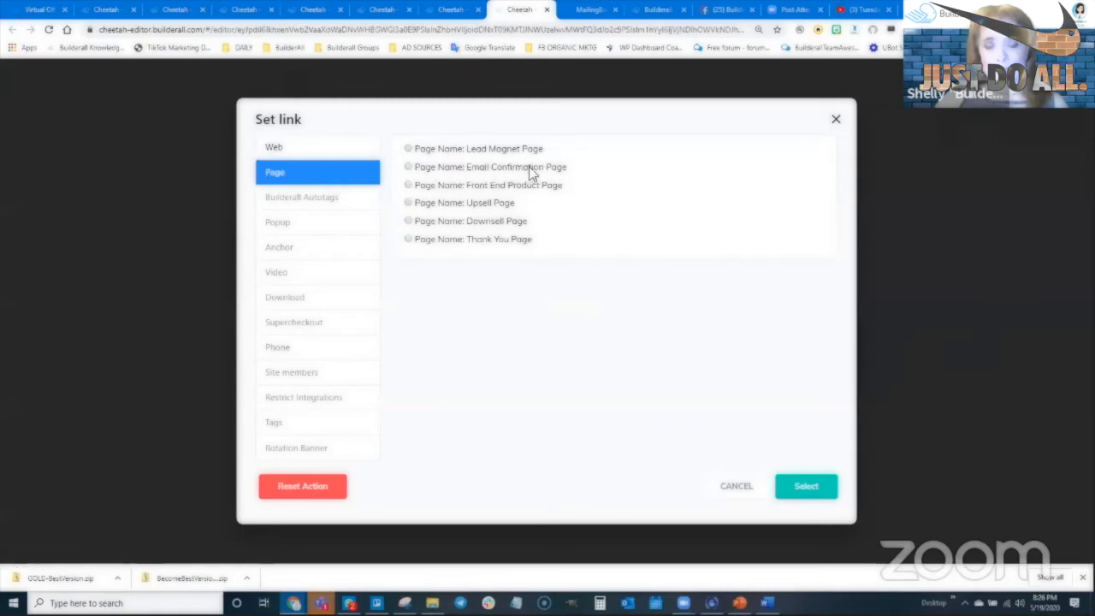
pyautogui.click(408, 167)
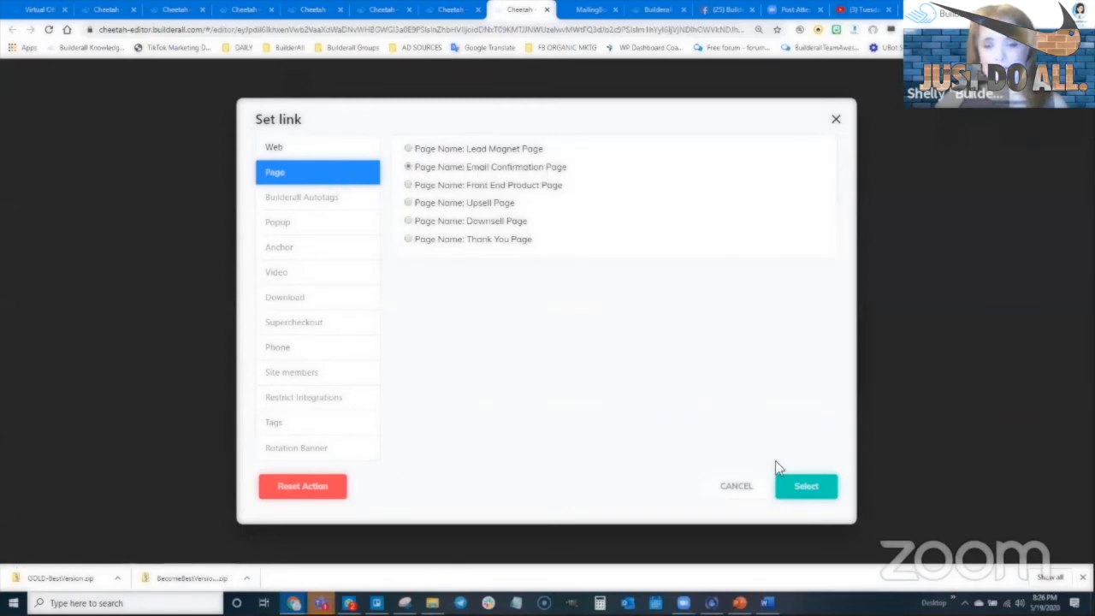
pyautogui.click(809, 494)
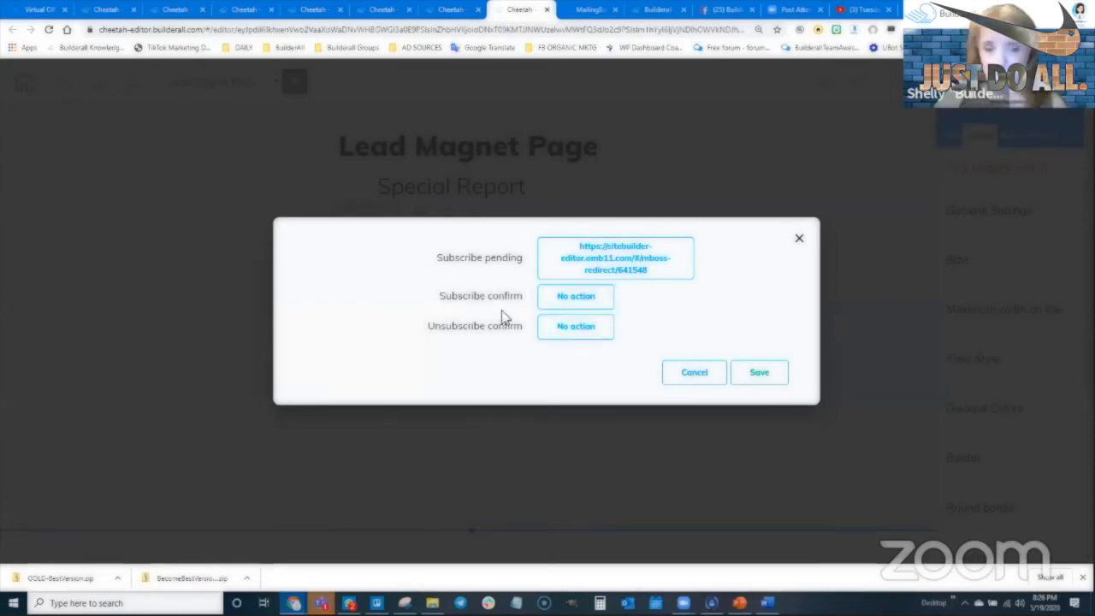
# Link the form's Subscribe confirm action to the Front End Product Page and save the form's actions
pyautogui.click(577, 298)
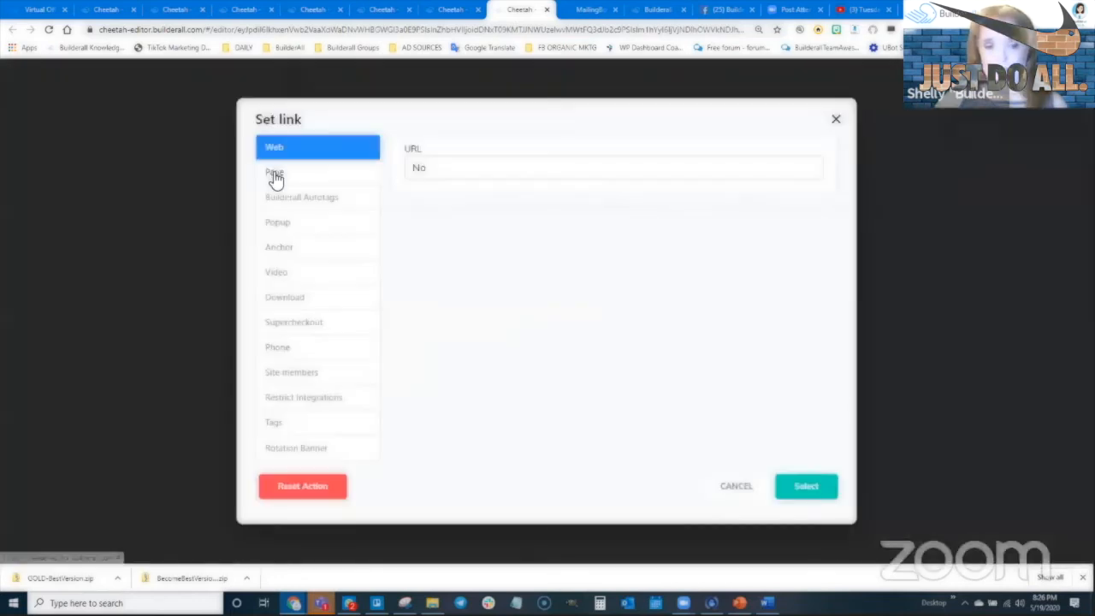
pyautogui.click(275, 175)
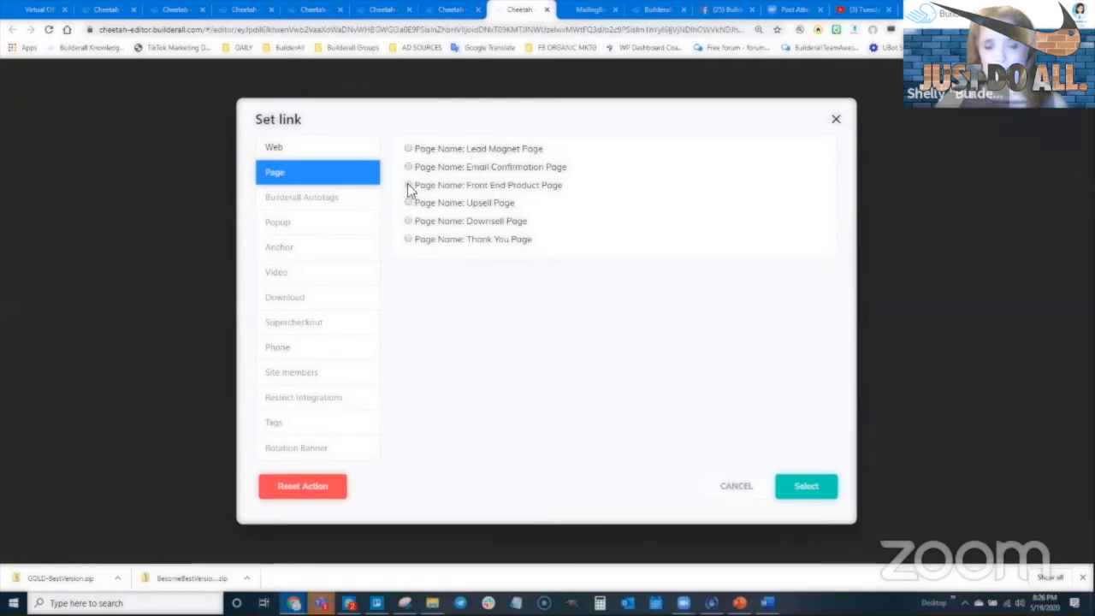
pyautogui.click(813, 489)
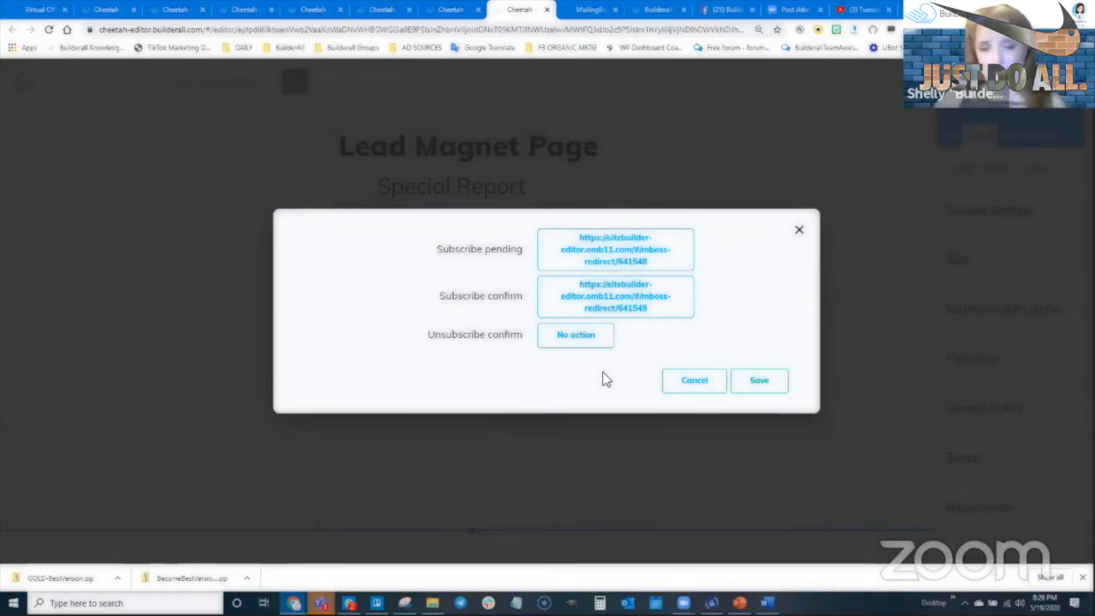
pyautogui.click(770, 384)
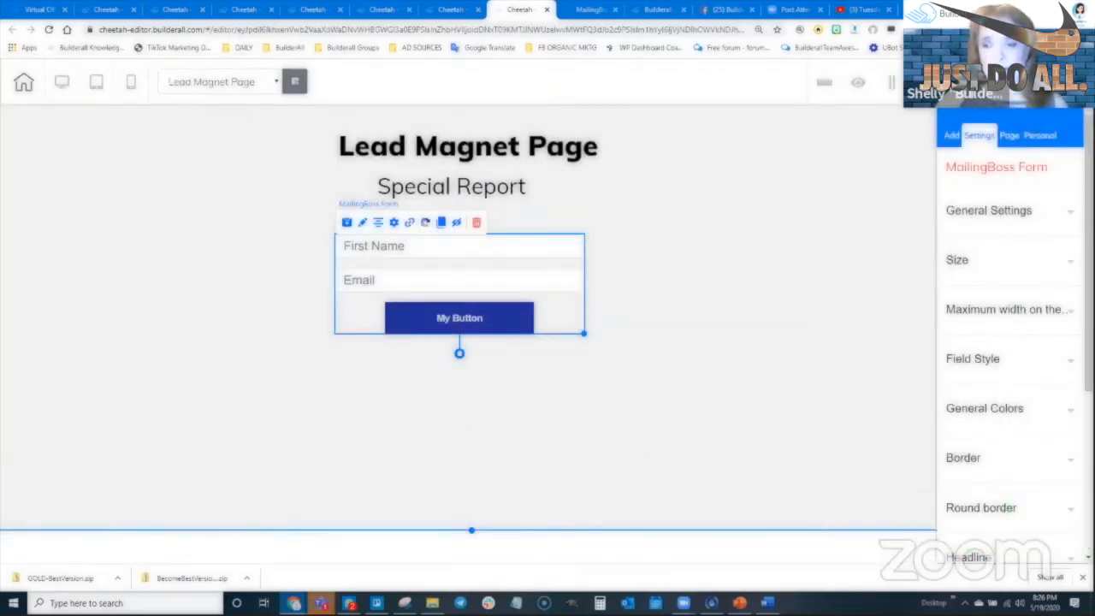
# Save the Lead Magnet Page, publish the site and dismiss the publishing dialog
pyautogui.hotkey('ctrl', 's')
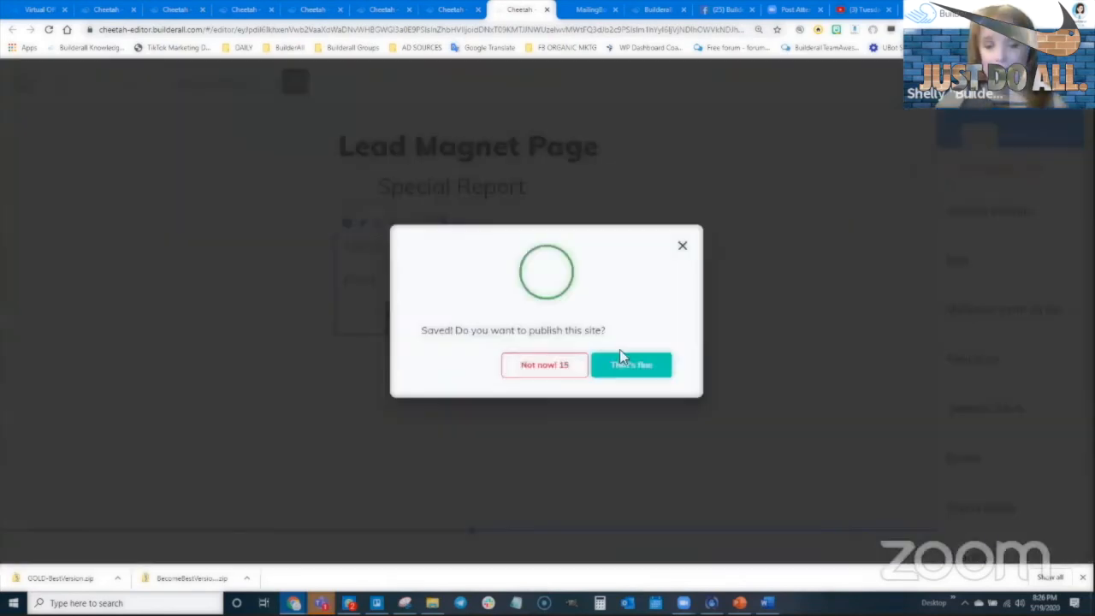
pyautogui.click(636, 369)
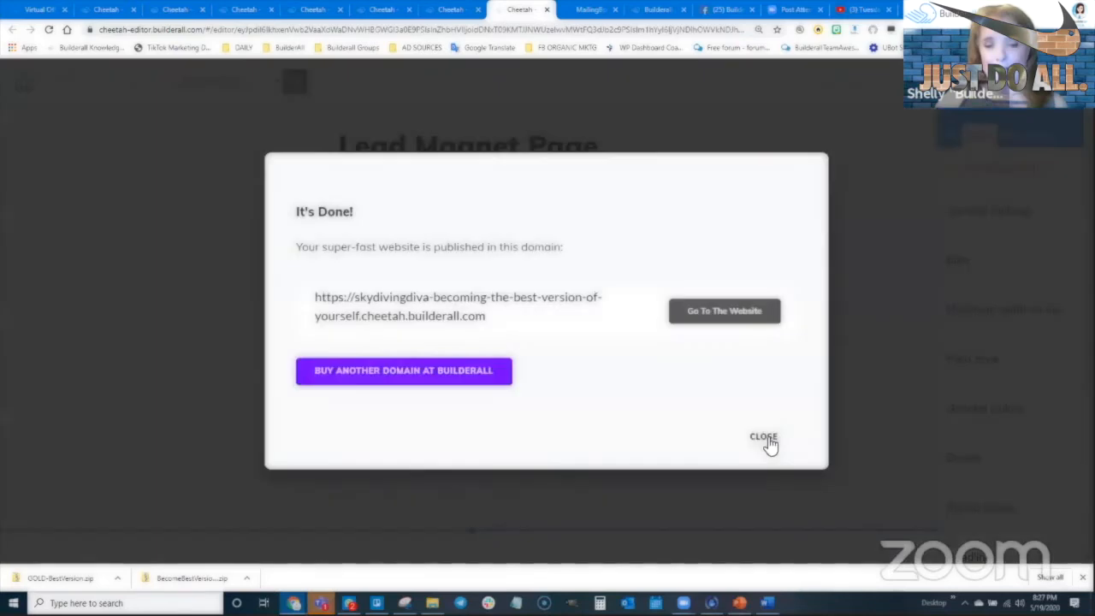
pyautogui.click(765, 441)
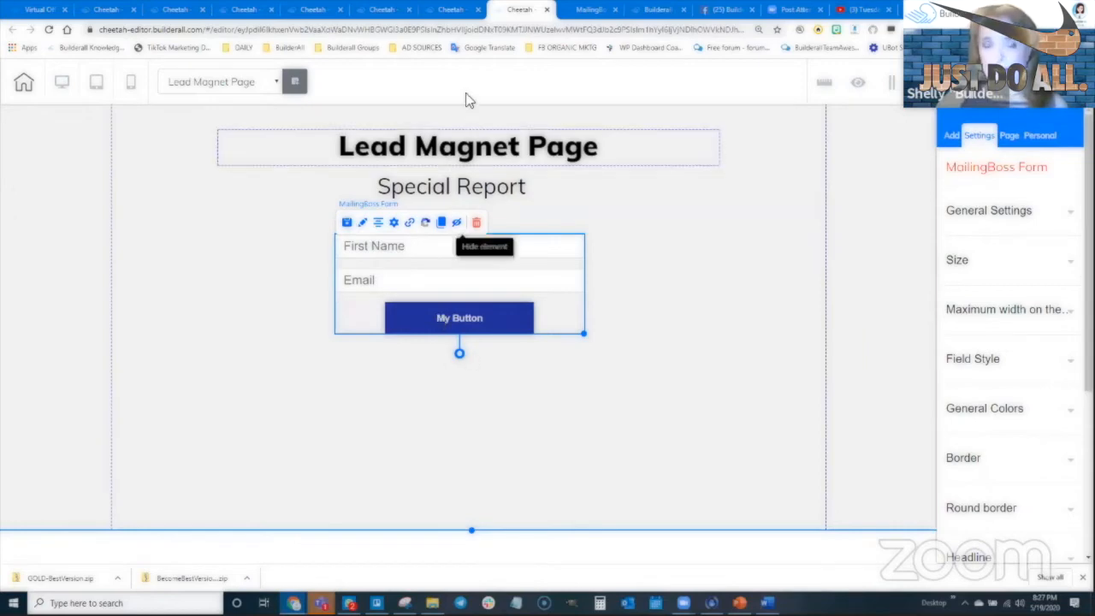
# Extend the panel on the Email Confirmation Page downward and add an H4 title below the page heading
pyautogui.click(459, 12)
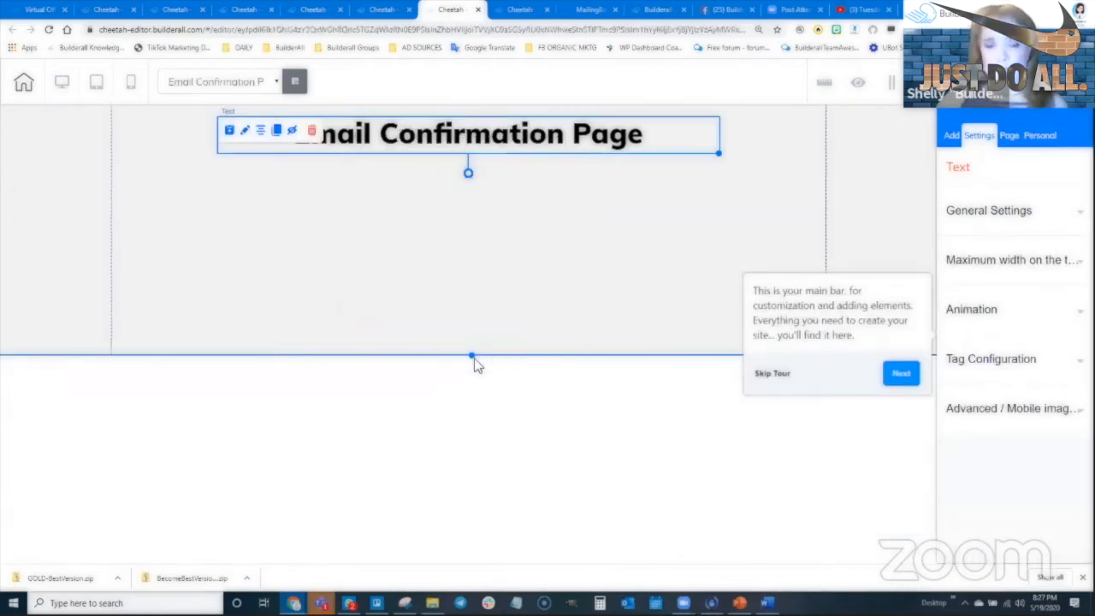
pyautogui.moveTo(476, 363); pyautogui.dragTo(481, 494)
pyautogui.click(557, 307)
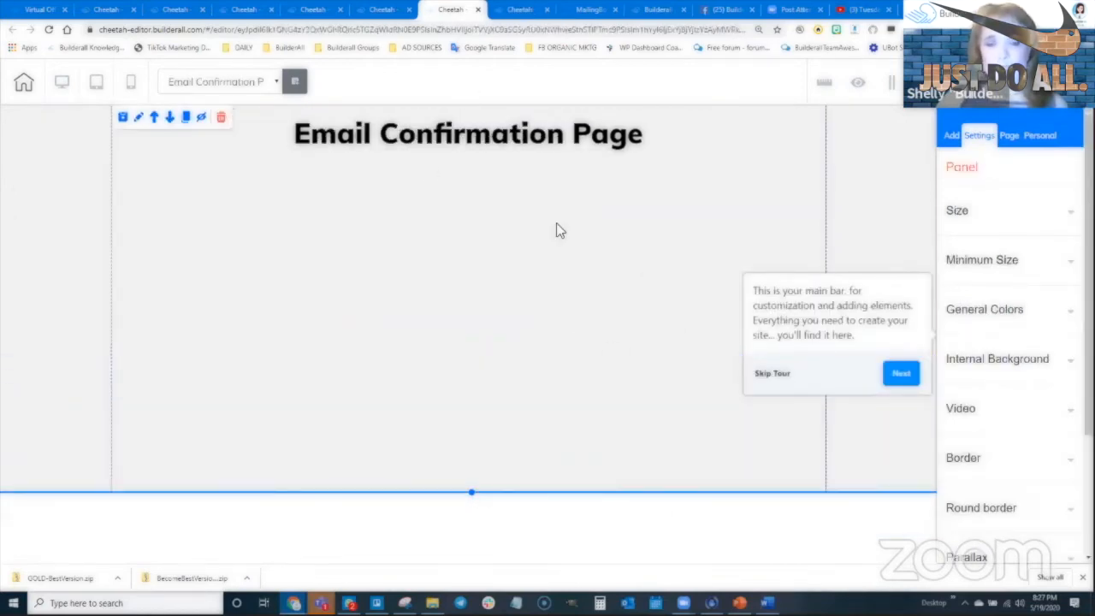
pyautogui.click(951, 136)
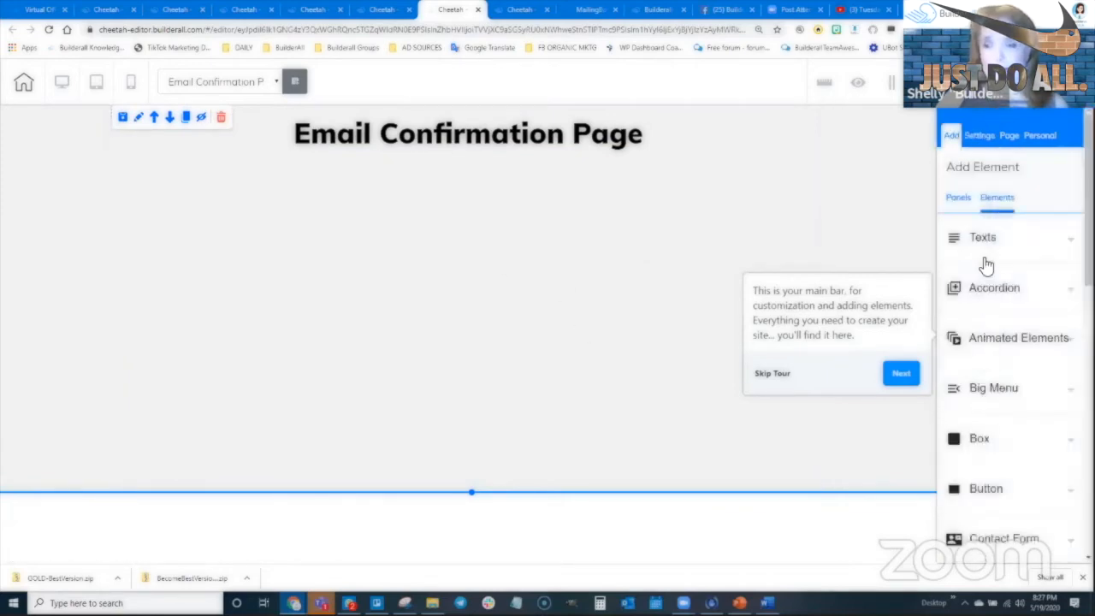
pyautogui.click(985, 255)
pyautogui.moveTo(1012, 453); pyautogui.dragTo(508, 205)
# Replace the new title's text with "Almost there...check your email and click the confirm link to get access to your special report."
pyautogui.doubleClick(408, 199)
pyautogui.doubleClick(409, 197)
pyautogui.write('A')
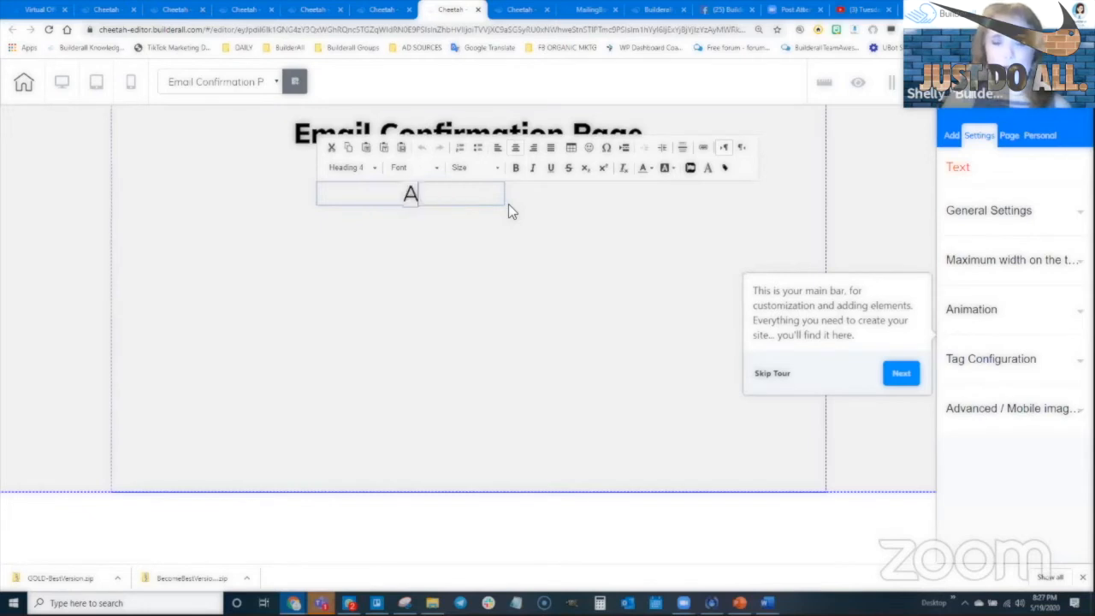
pyautogui.write('lmost there...')
pyautogui.press('Return')
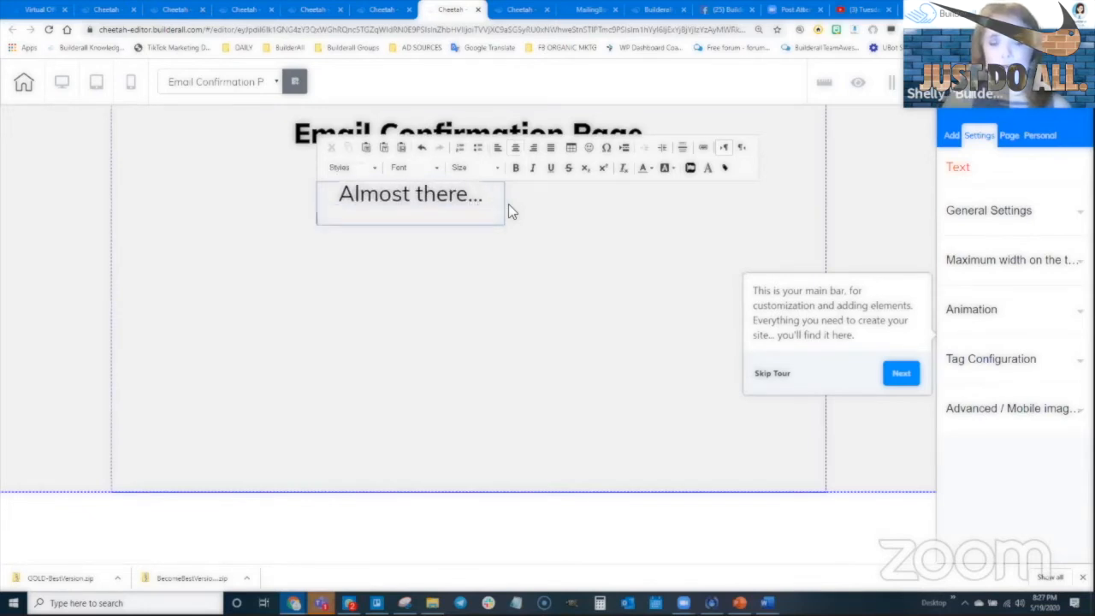
pyautogui.press('BackSpace')
pyautogui.write('che')
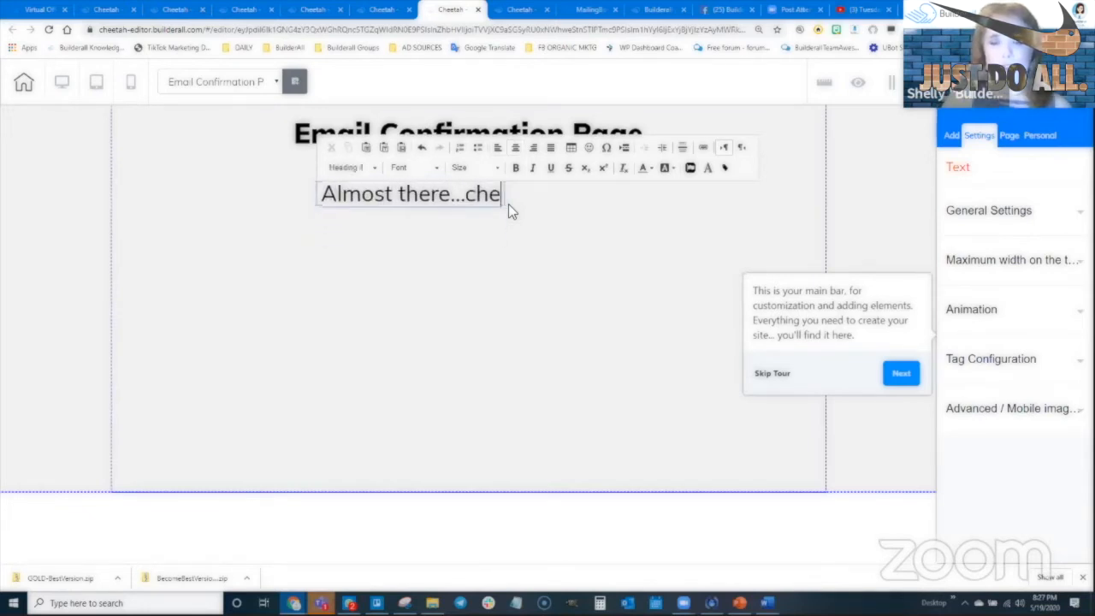
pyautogui.write('ck your email and clic')
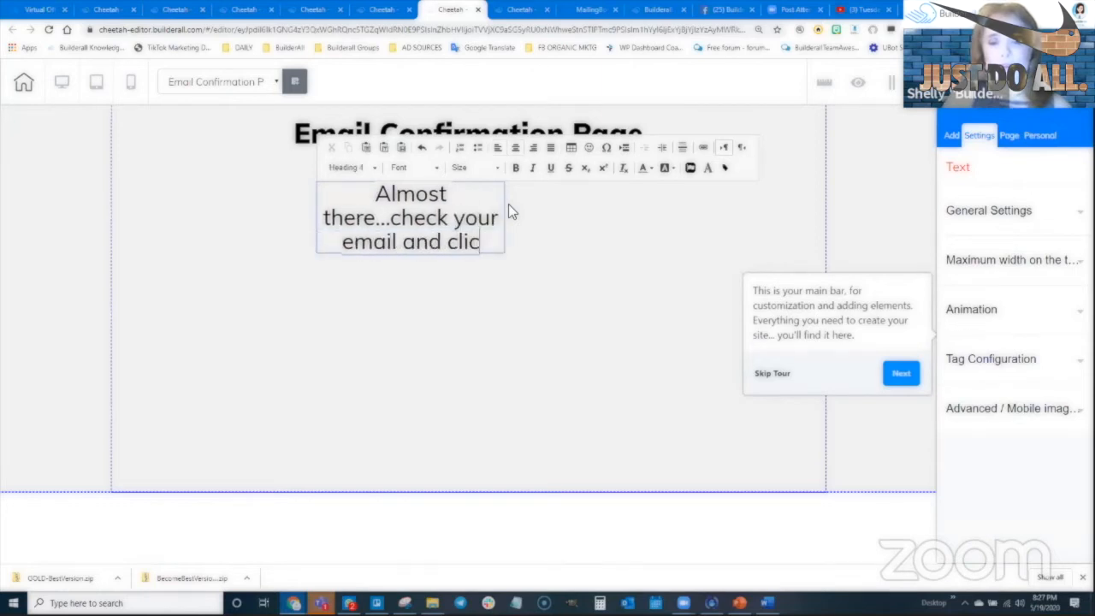
pyautogui.write('k the confirm link ')
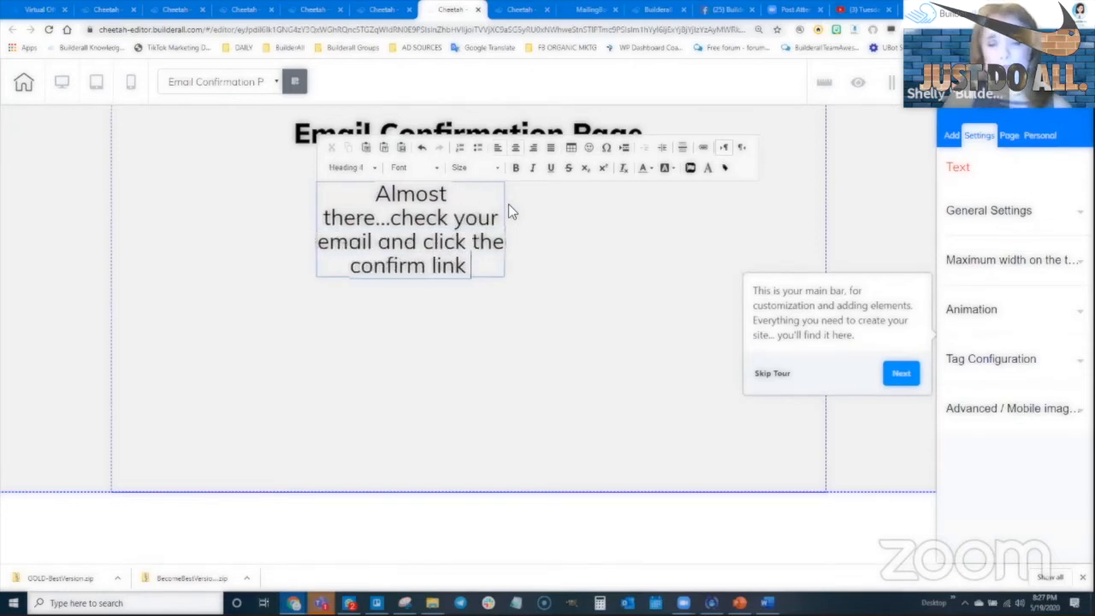
pyautogui.write('to get access')
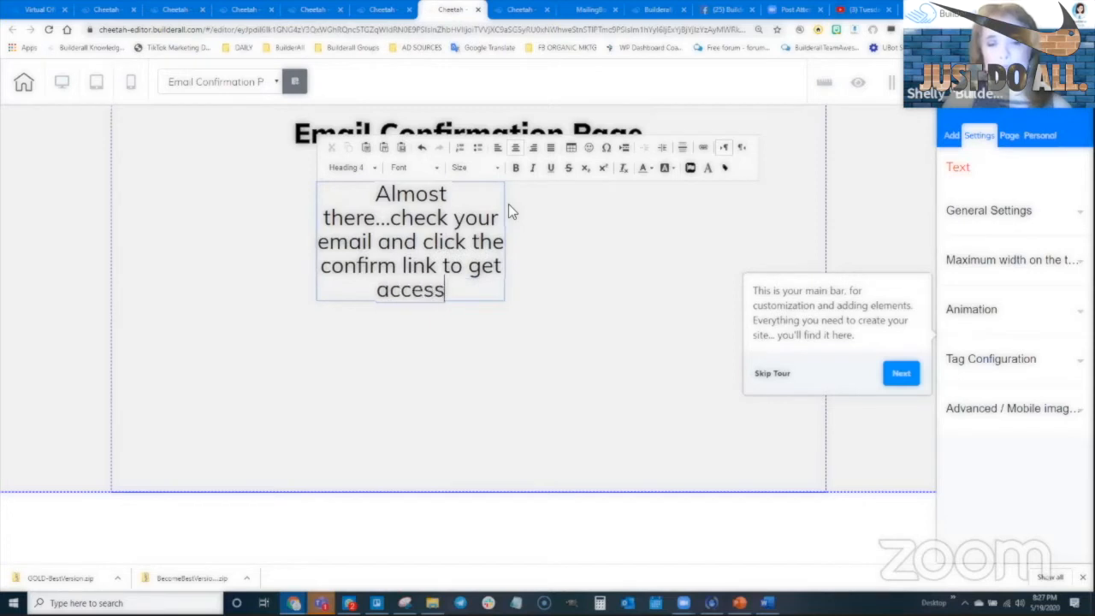
pyautogui.write(' to your special')
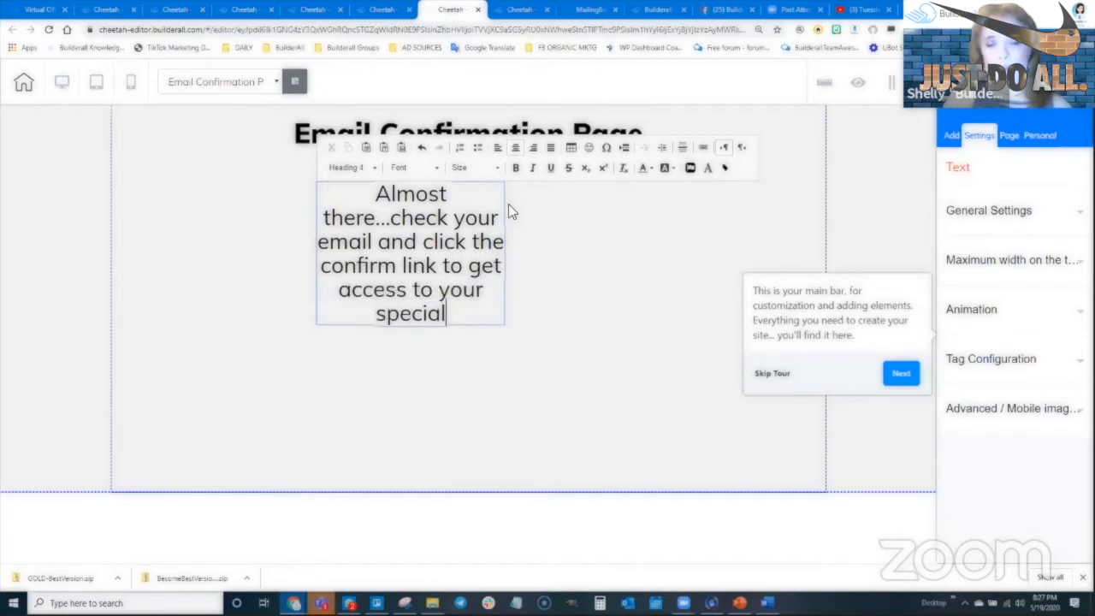
pyautogui.write(' report.')
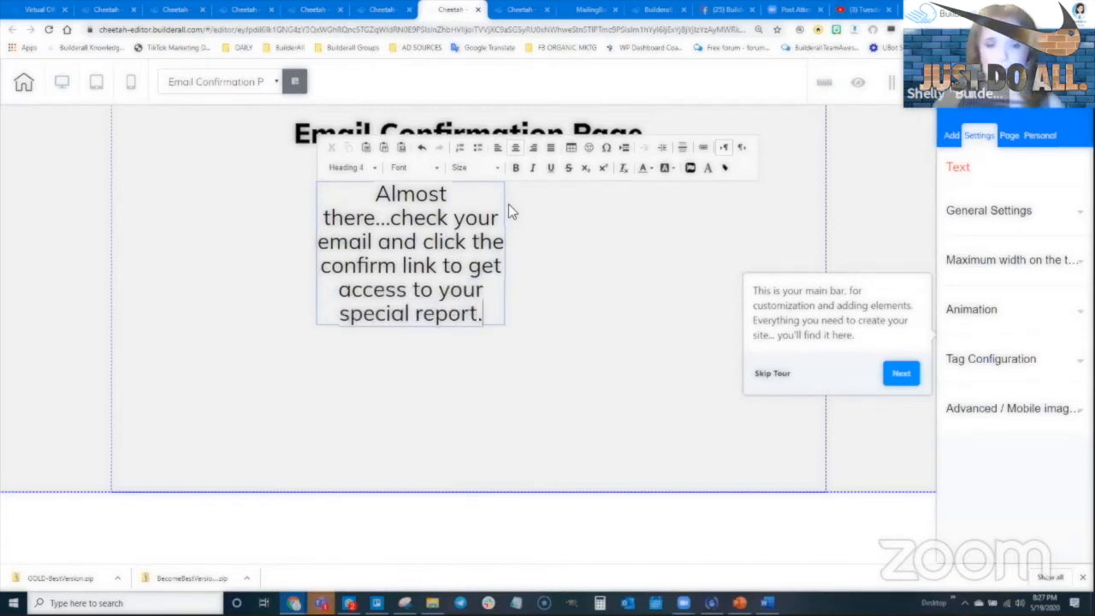
# Widen the confirmation message's text box so it wraps over three lines and centre it under the heading
pyautogui.click(517, 279)
pyautogui.moveTo(507, 328); pyautogui.dragTo(765, 255)
pyautogui.moveTo(516, 224); pyautogui.dragTo(552, 218)
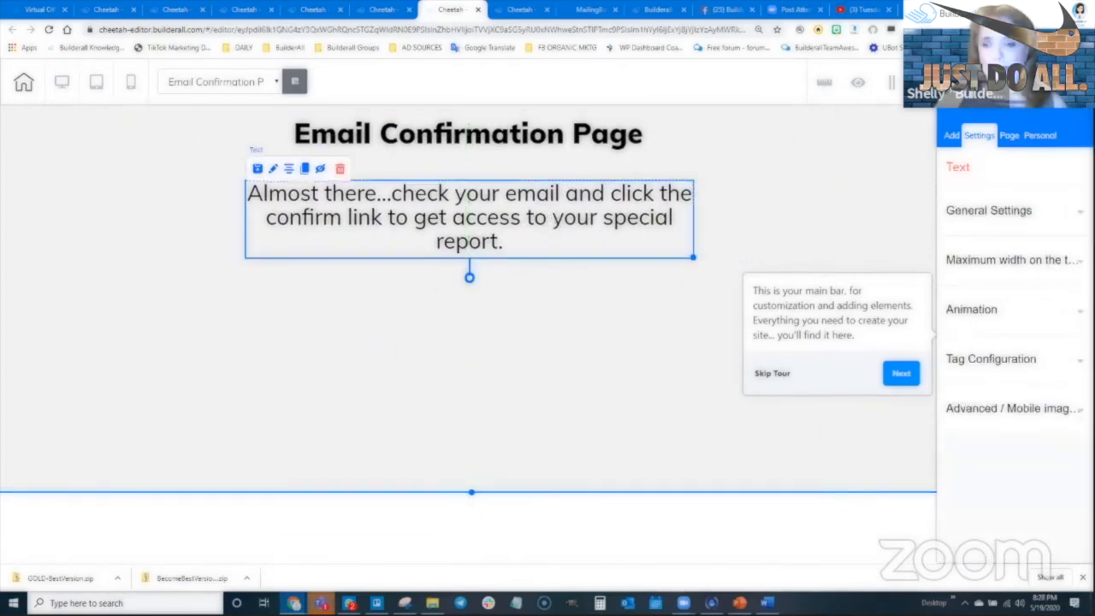
# Save the Email Confirmation Page, publish the site and dismiss the publishing dialog
pyautogui.hotkey('ctrl', 's')
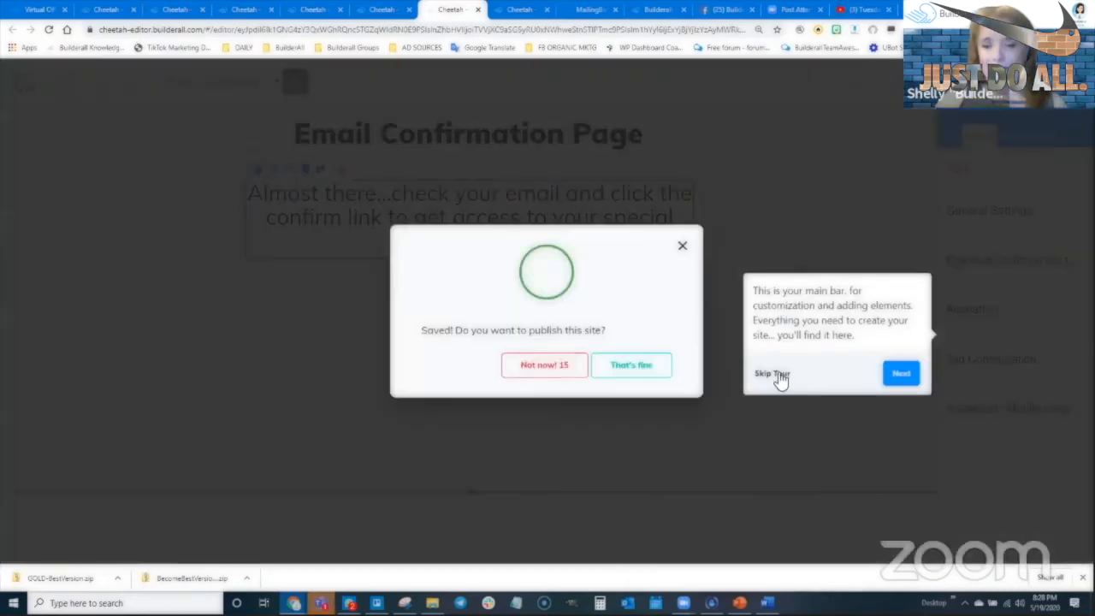
pyautogui.click(772, 373)
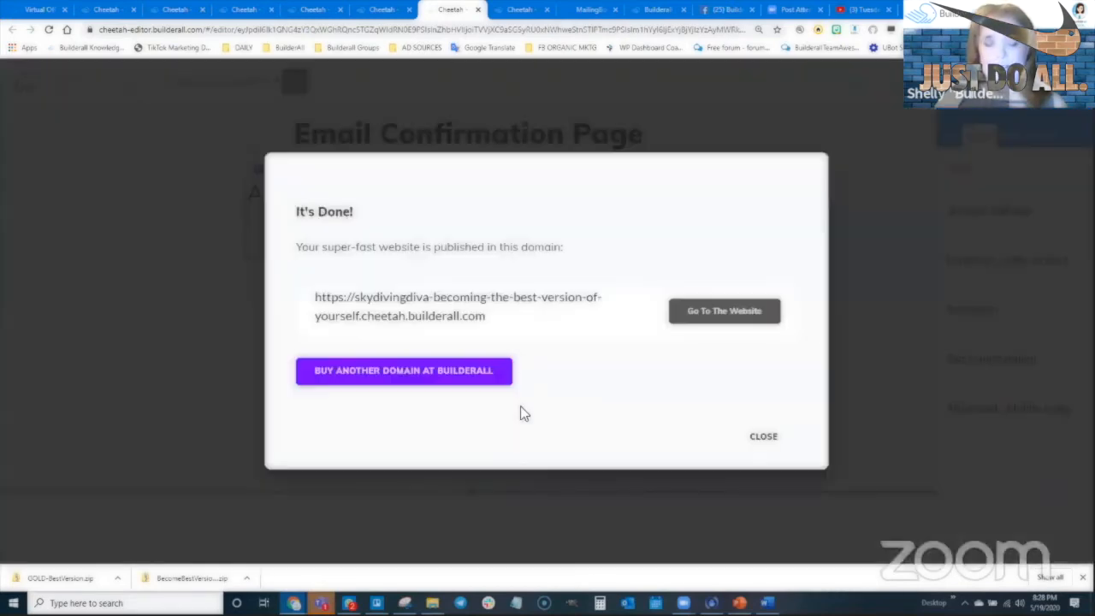
pyautogui.click(763, 436)
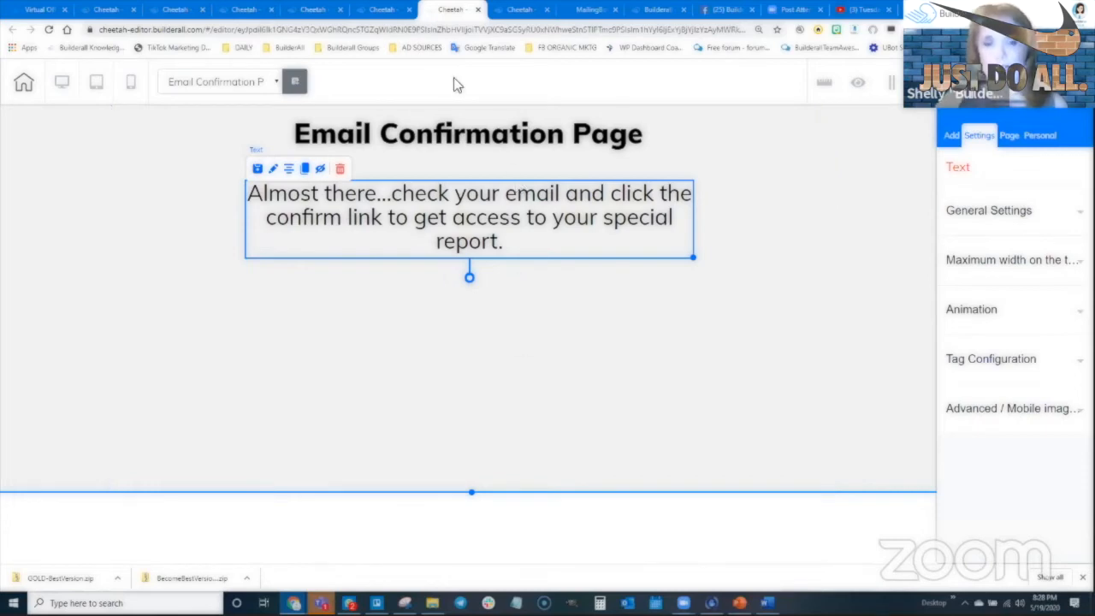
# Extend the panel on the Front End Product Page downward and add an H4 title under its heading
pyautogui.click(381, 10)
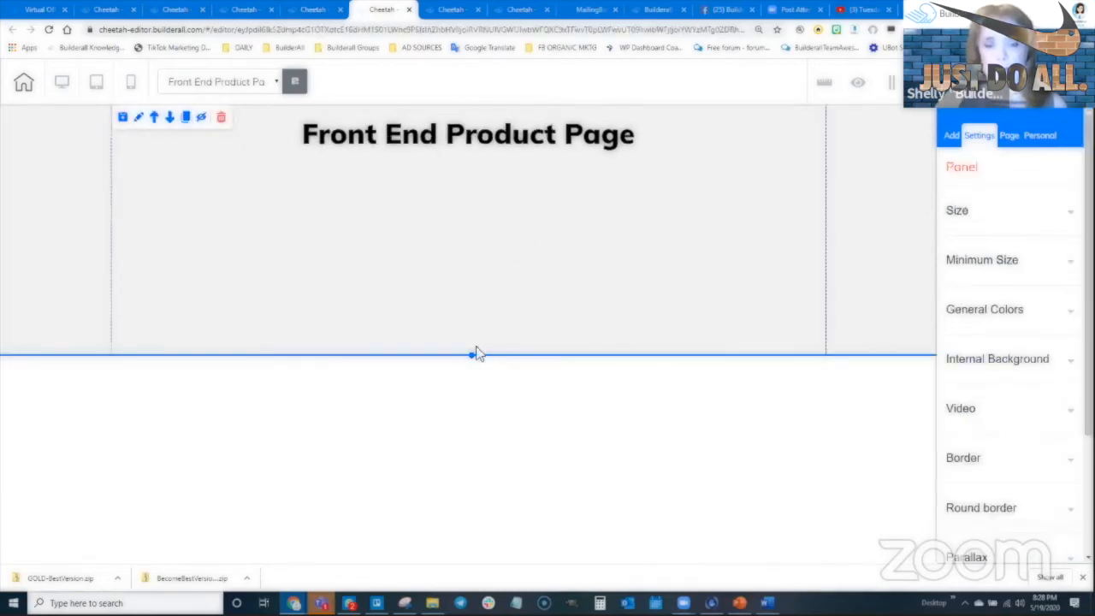
pyautogui.moveTo(470, 356); pyautogui.dragTo(471, 508)
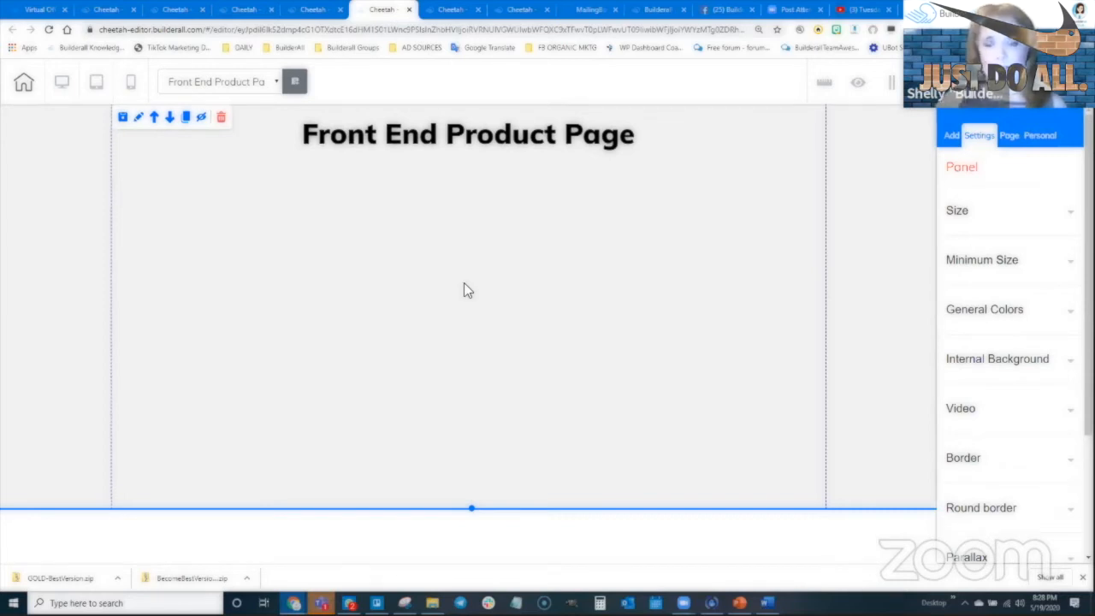
pyautogui.click(951, 135)
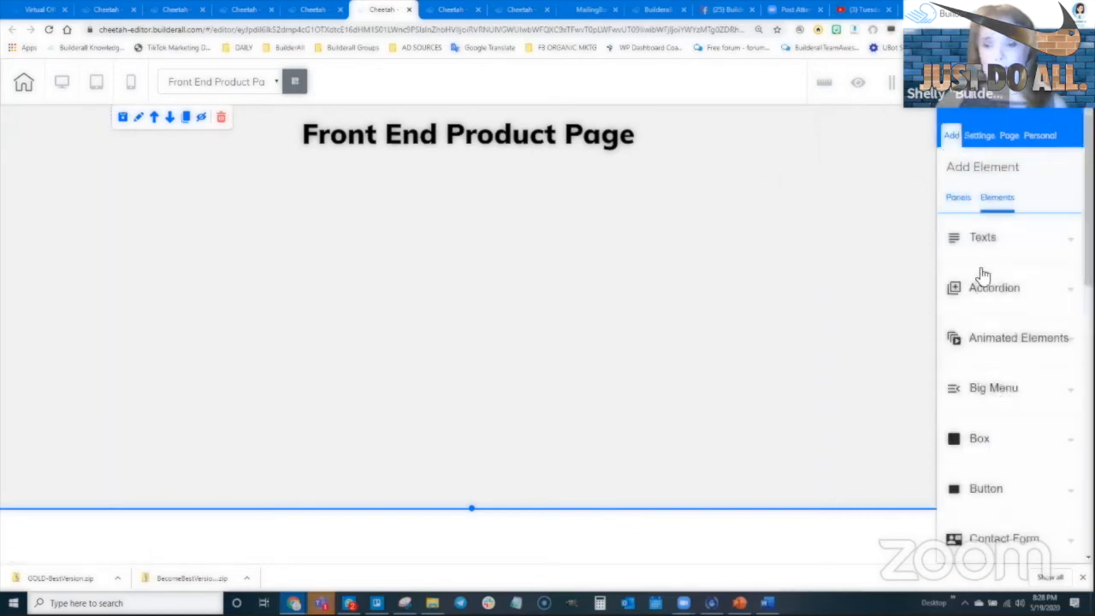
pyautogui.click(984, 241)
pyautogui.moveTo(1017, 452); pyautogui.dragTo(408, 219)
# Change the product page's new title text to "Becoming the Best Version of Yourself"
pyautogui.click(408, 200)
pyautogui.doubleClick(408, 198)
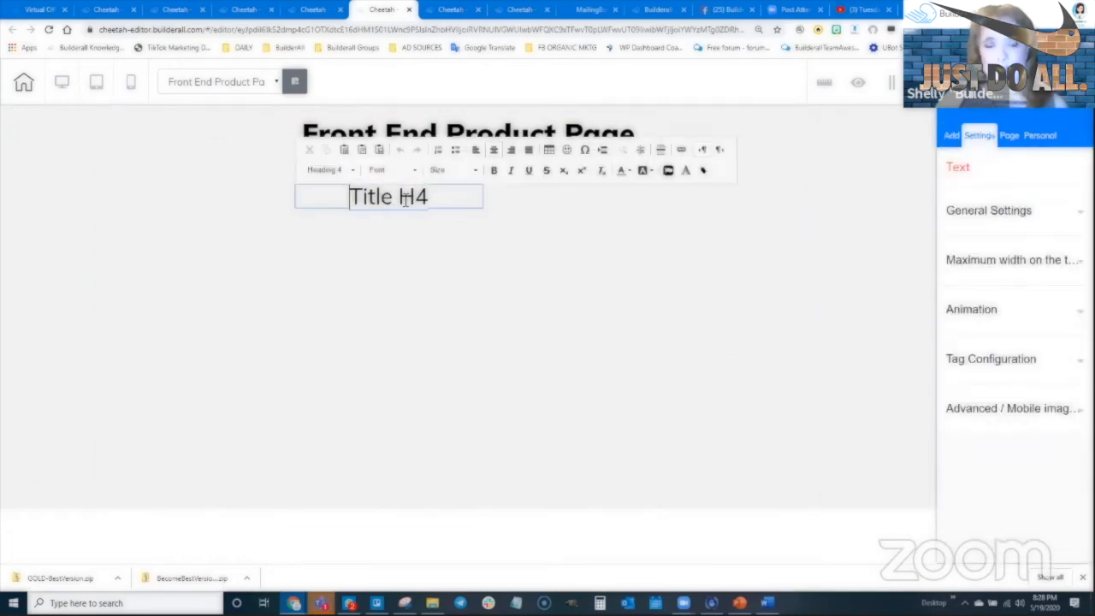
pyautogui.doubleClick(410, 197)
pyautogui.tripleClick(405, 197)
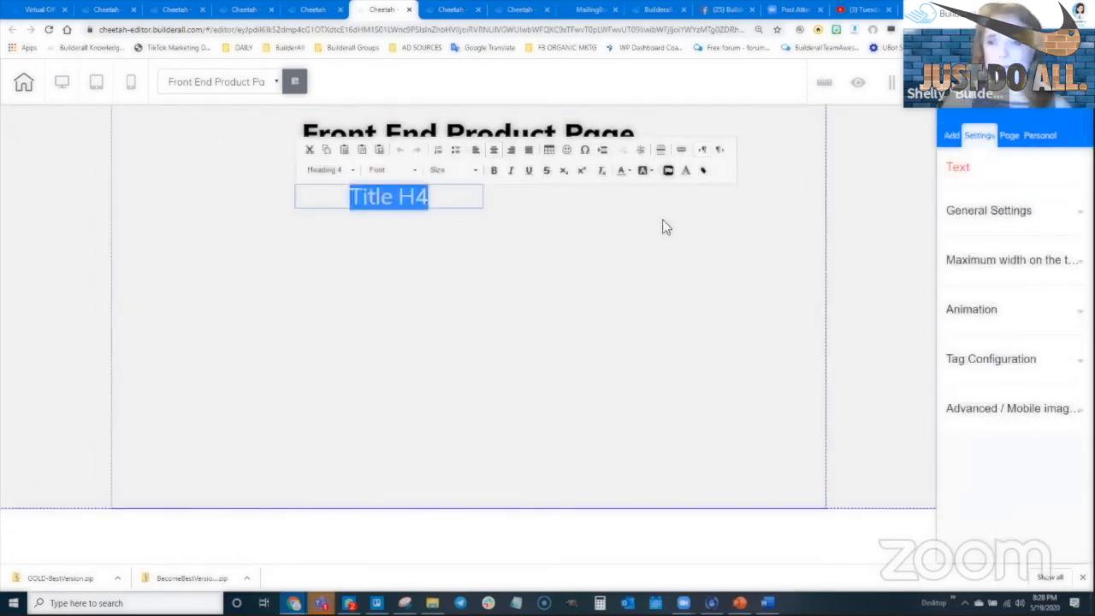
pyautogui.write('Becomeing')
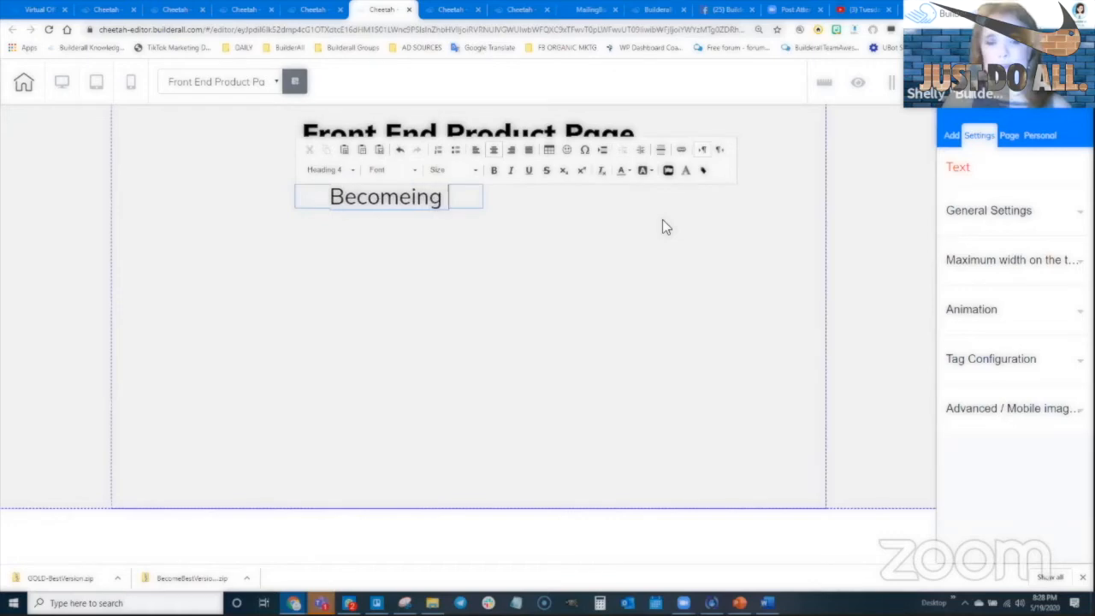
pyautogui.press('BackSpace')
pyautogui.press('BackSpace')
pyautogui.press('BackSpace')
pyautogui.press('BackSpace')
pyautogui.press('BackSpace')
pyautogui.write('ing the')
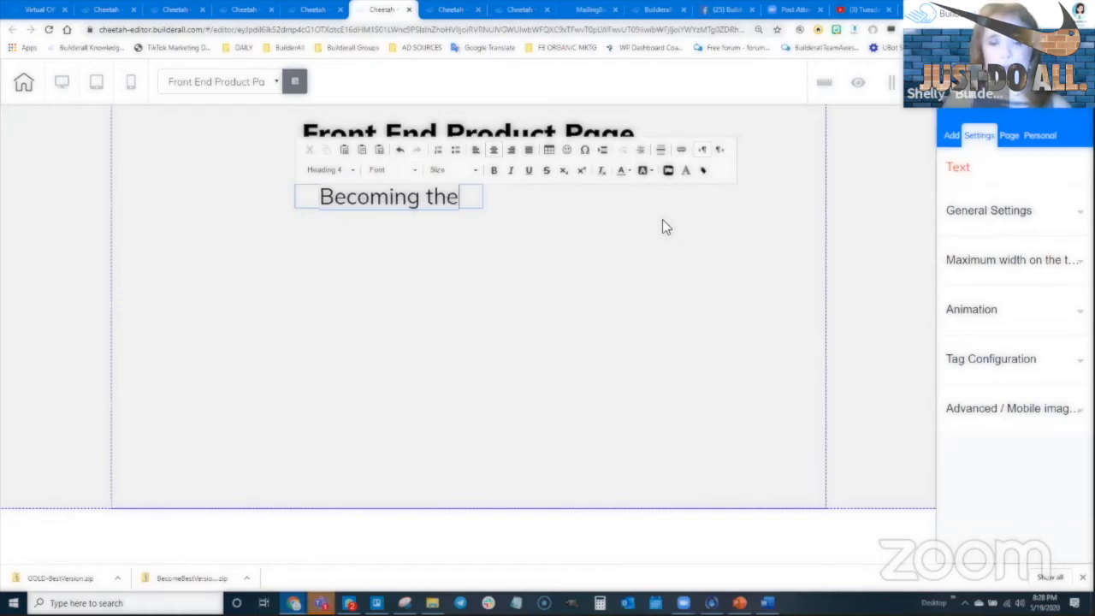
pyautogui.write(' Best')
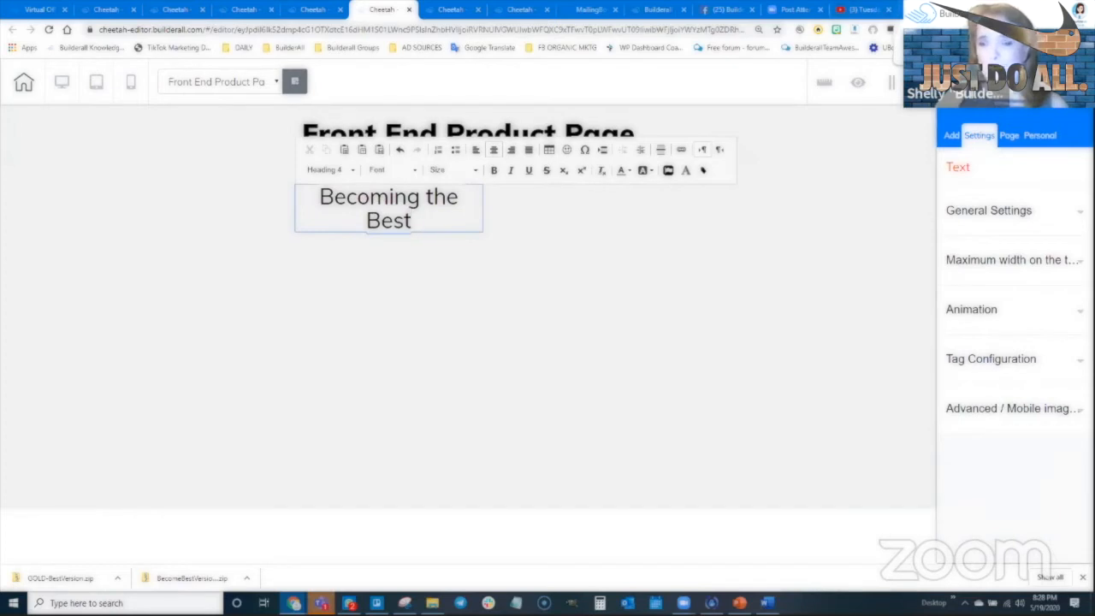
pyautogui.write(' Version ')
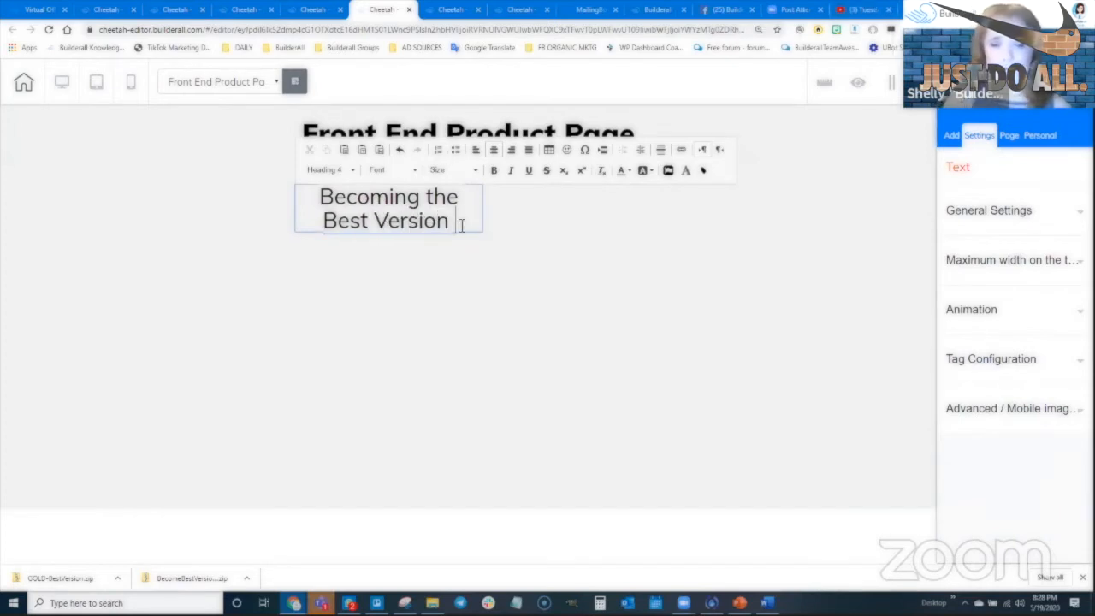
pyautogui.write('of Yourself')
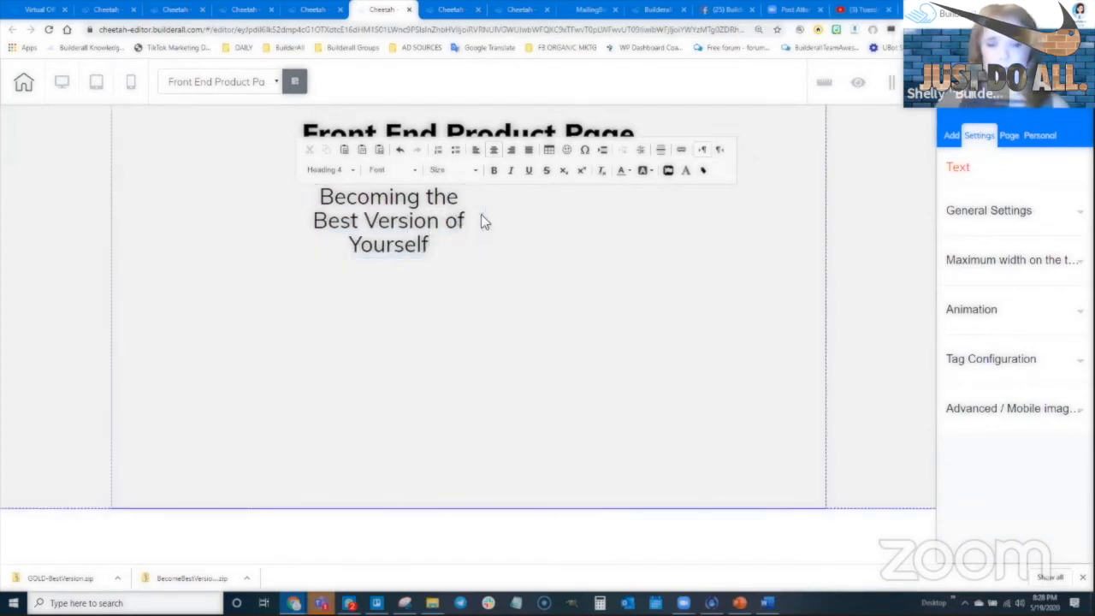
# Widen the "Becoming the Best Version of Yourself" title to fit on one line and centre it beneath the heading
pyautogui.click(487, 247)
pyautogui.moveTo(534, 252); pyautogui.dragTo(700, 209)
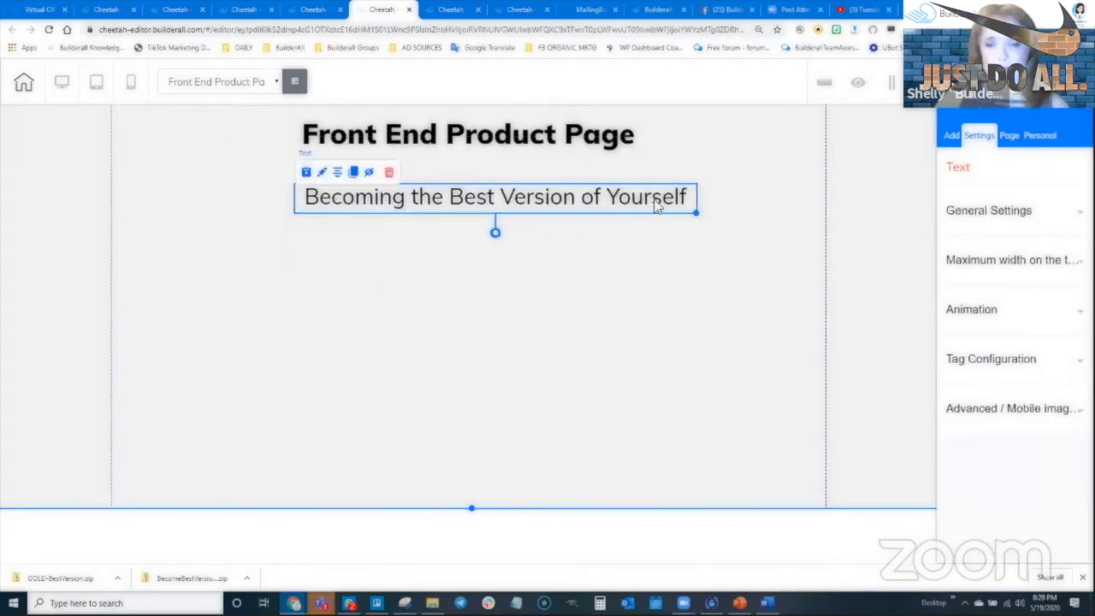
pyautogui.moveTo(574, 196); pyautogui.dragTo(536, 187)
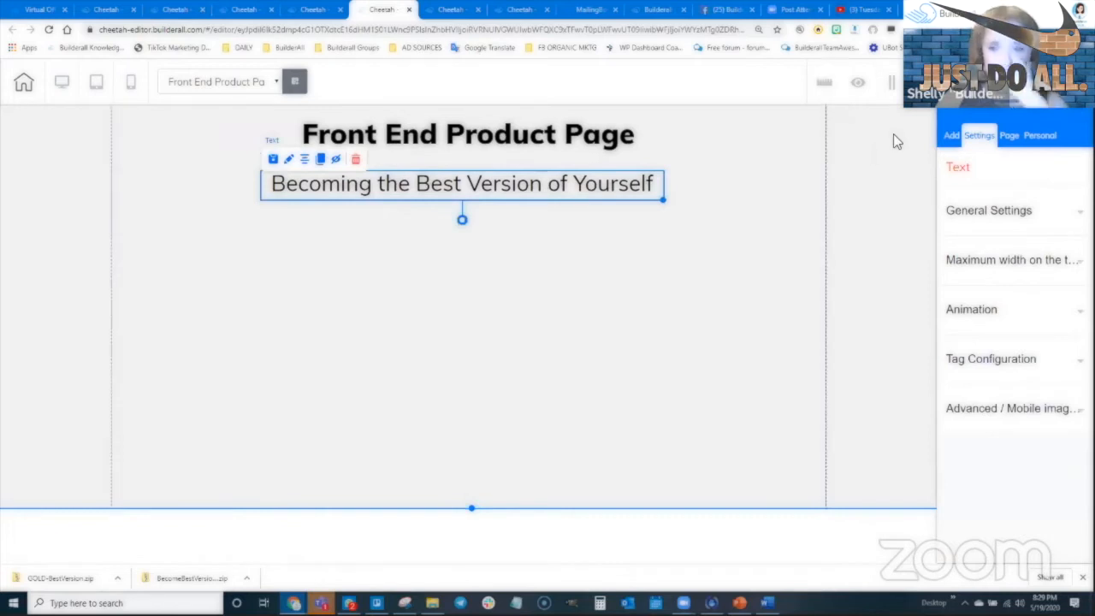
# Add a horizontal image element to the Front End Product Page and place it in the panel's left half, below the title
pyautogui.click(949, 138)
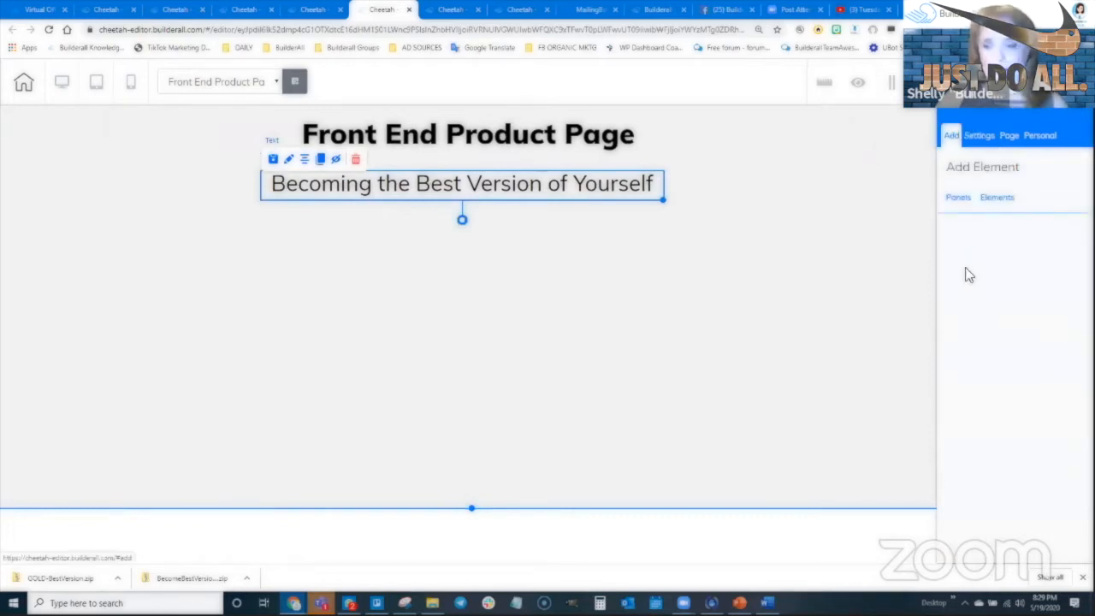
pyautogui.click(996, 198)
pyautogui.scroll(-5, 1008, 411)
pyautogui.scroll(-4, 1010, 446)
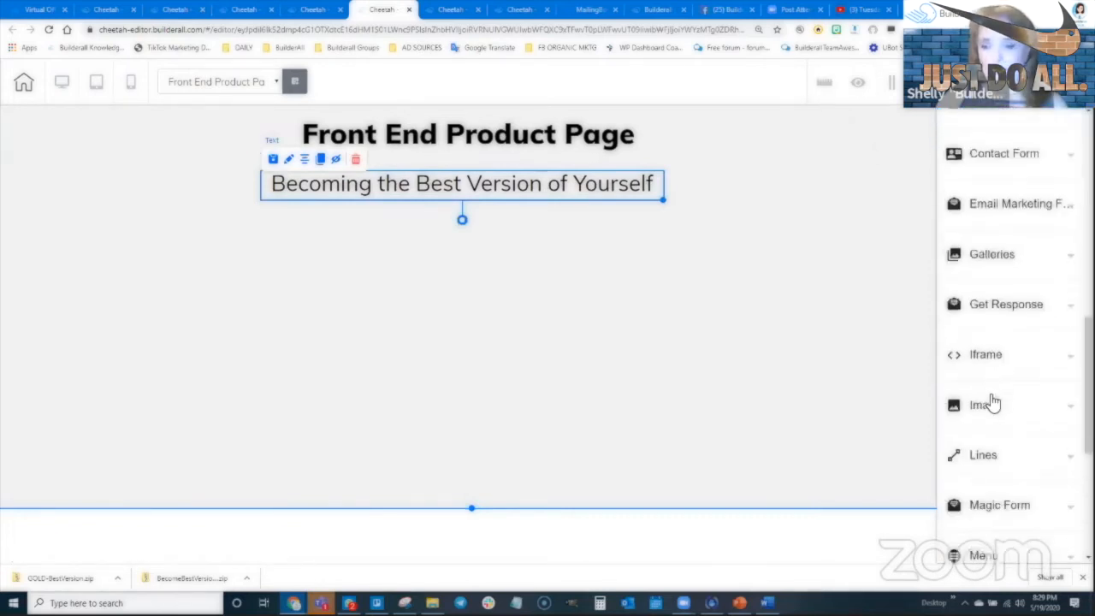
pyautogui.moveTo(1026, 485)
pyautogui.scroll(-1, 1029, 485)
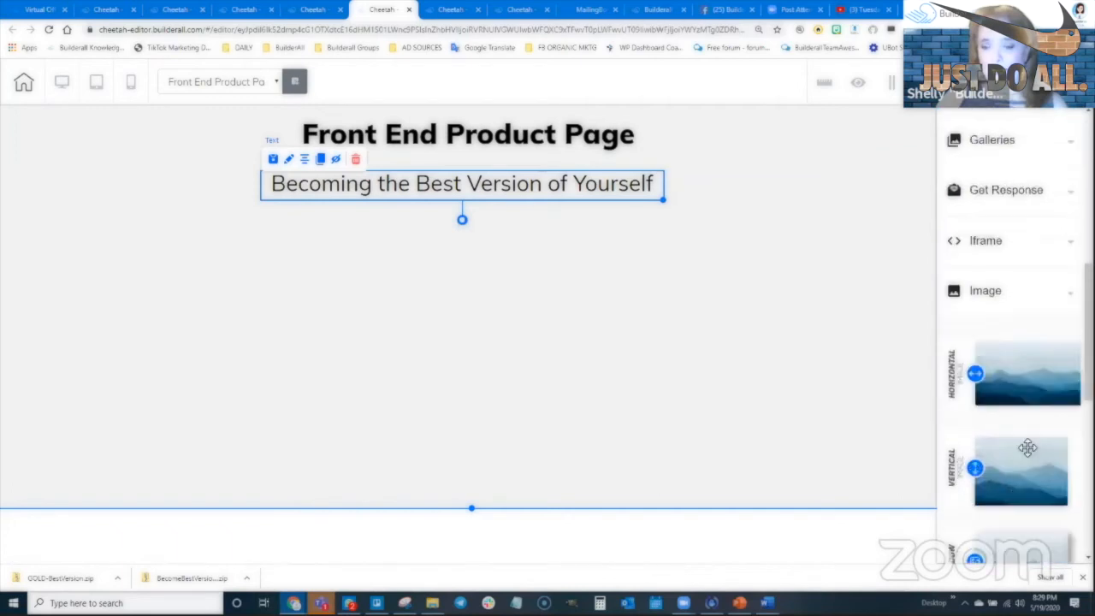
pyautogui.moveTo(1025, 375); pyautogui.dragTo(283, 325)
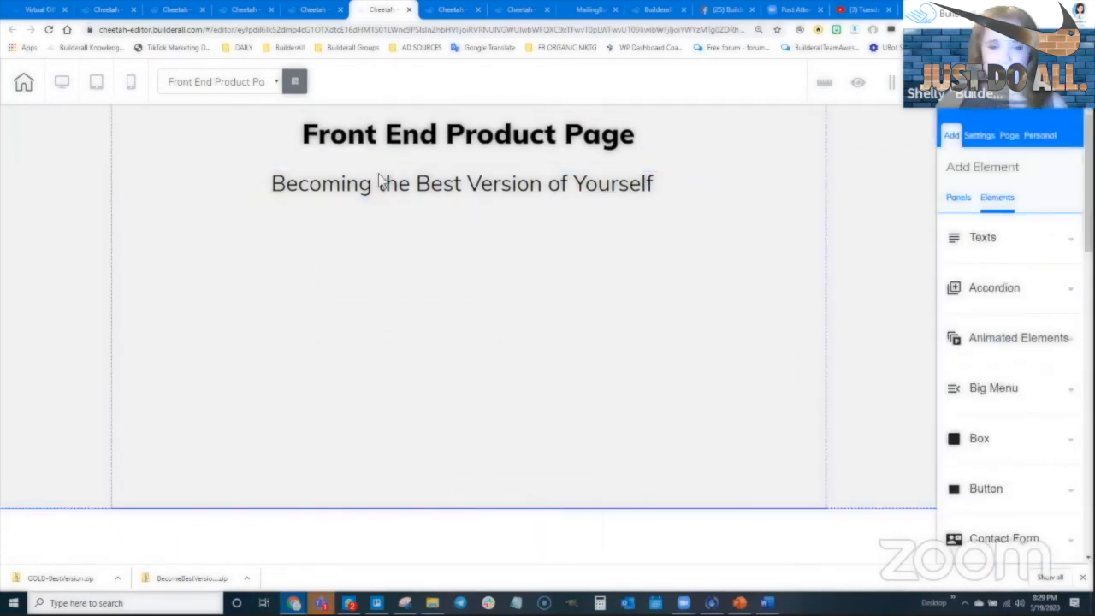
pyautogui.moveTo(405, 313); pyautogui.dragTo(384, 285)
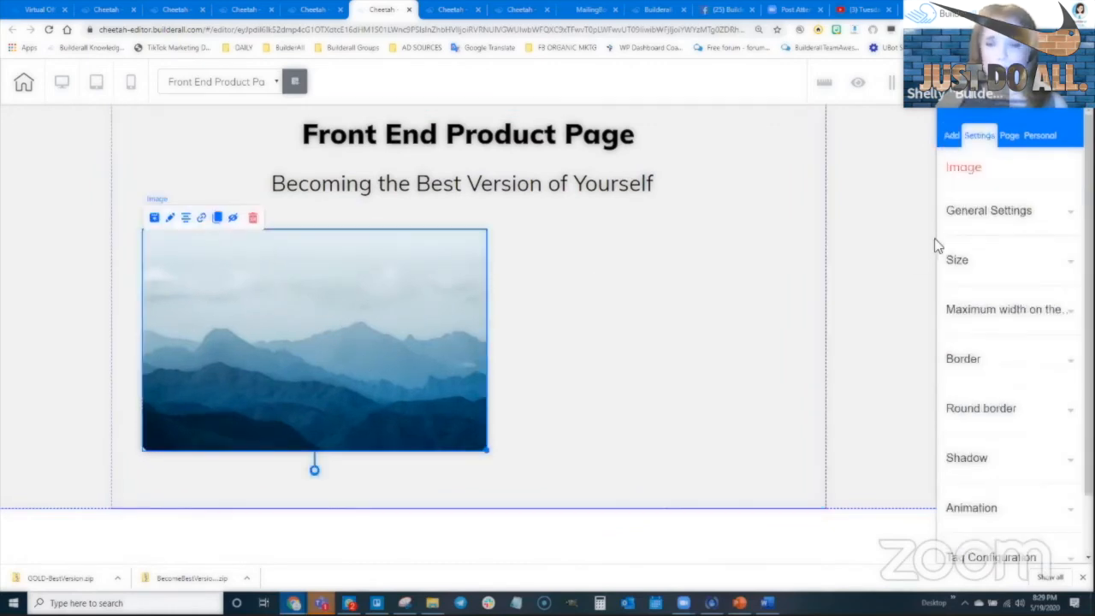
# Start replacing the placeholder image with an uploaded file and browse to the Ebook folder under BecomeBestVersionOfYou, 7 - Graphics, Images, eCovers
pyautogui.click(989, 211)
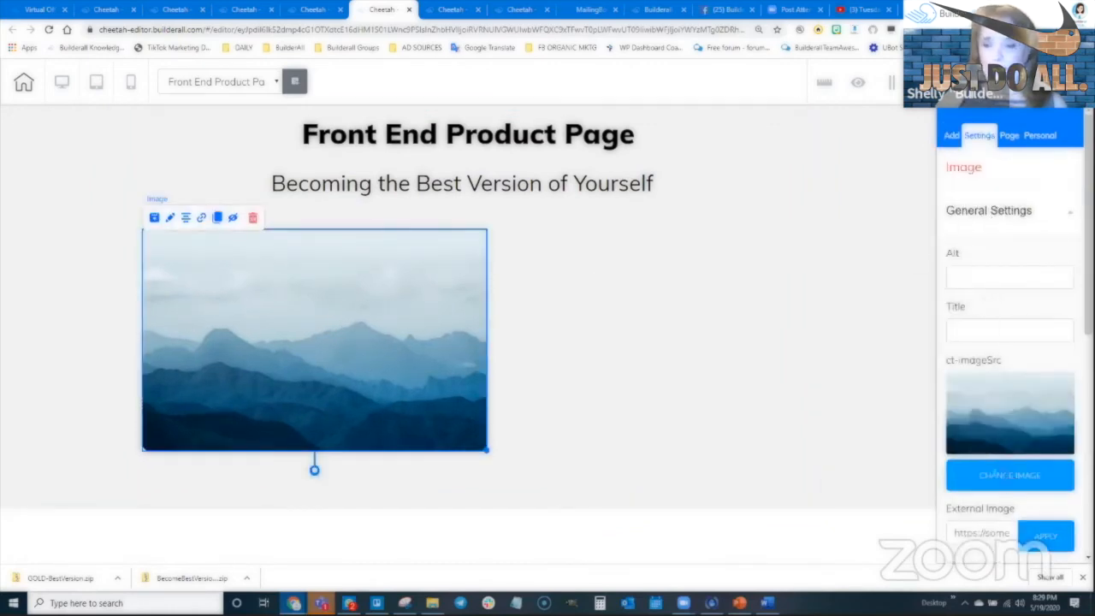
pyautogui.click(997, 475)
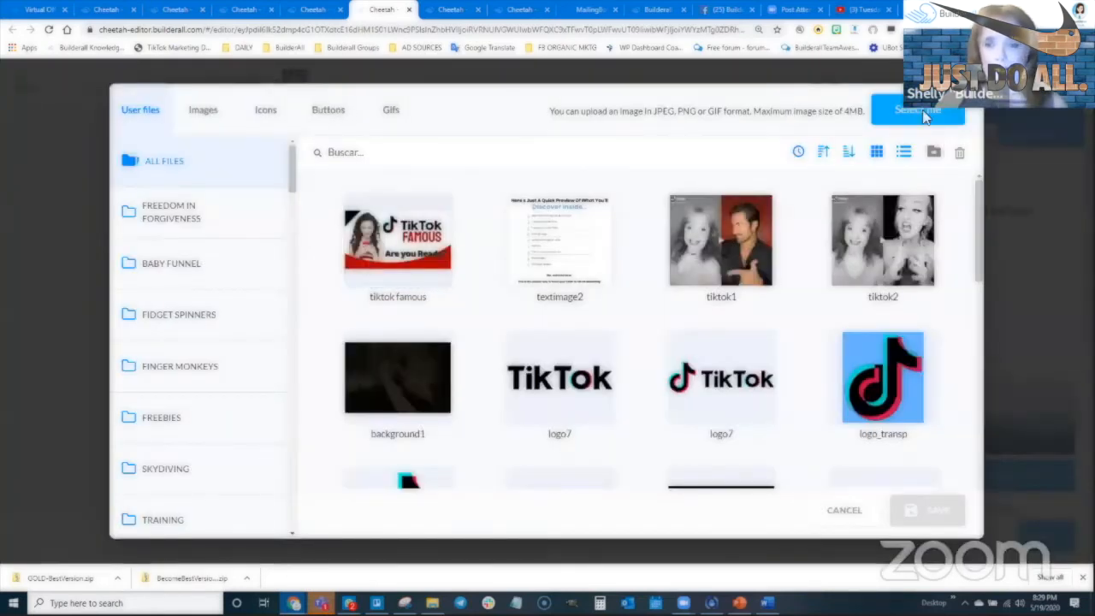
pyautogui.click(923, 115)
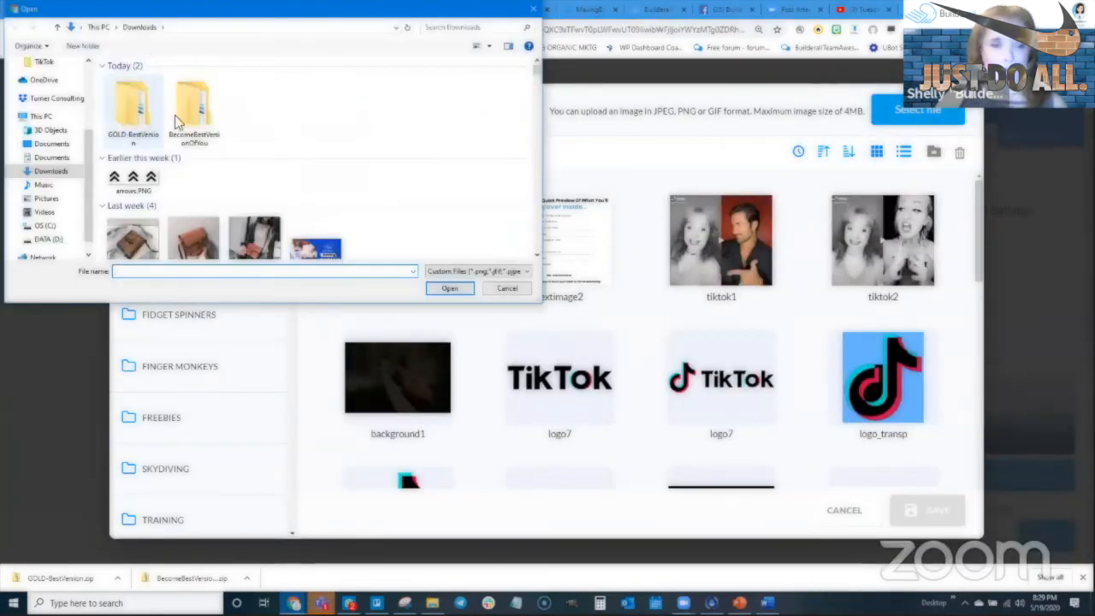
pyautogui.doubleClick(184, 112)
pyautogui.doubleClick(164, 91)
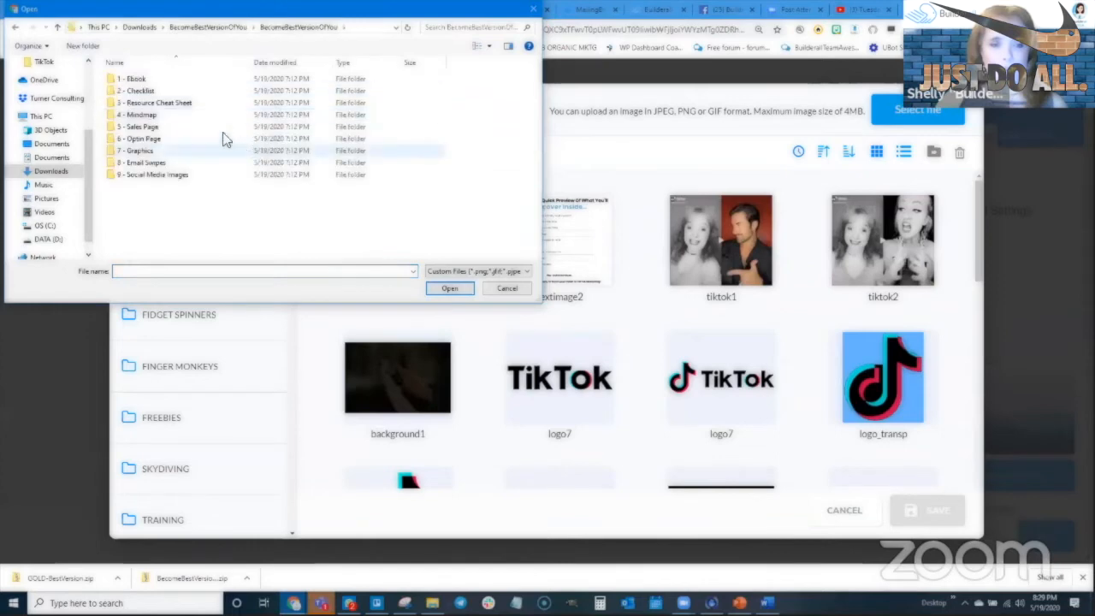
pyautogui.doubleClick(197, 151)
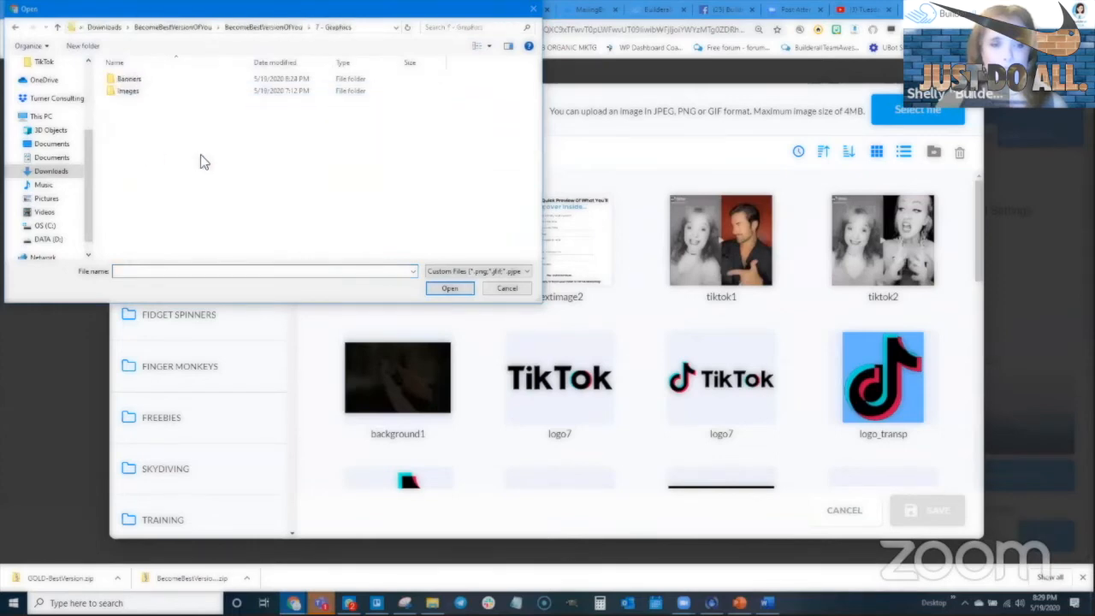
pyautogui.doubleClick(129, 91)
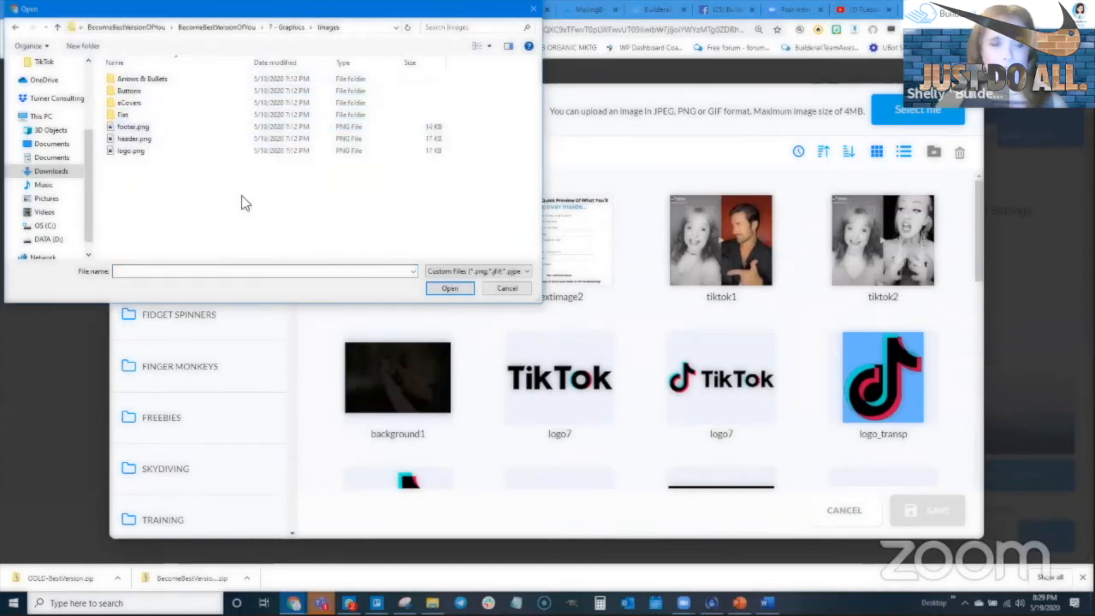
pyautogui.doubleClick(129, 103)
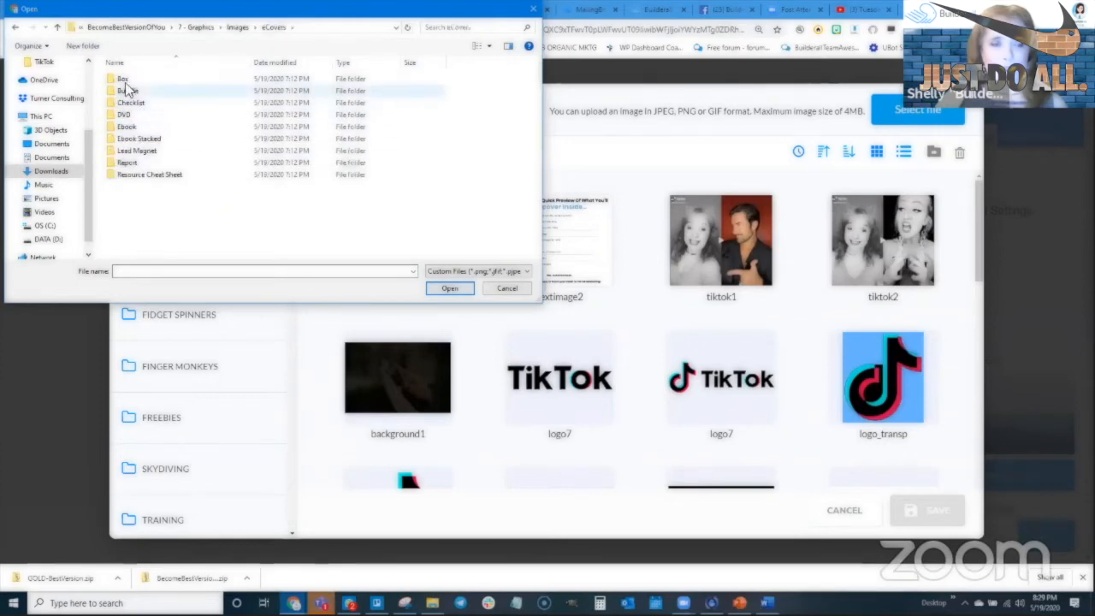
pyautogui.doubleClick(126, 127)
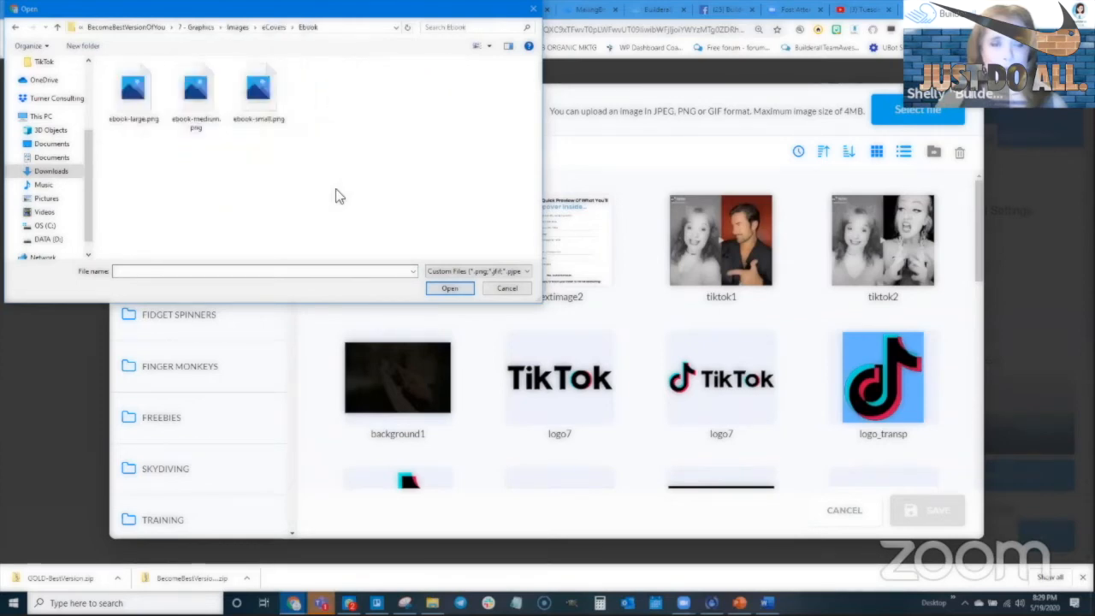
# Upload ebook-medium.png as the image element's picture and scale the book cover to fit inside the panel below the title
pyautogui.click(132, 90)
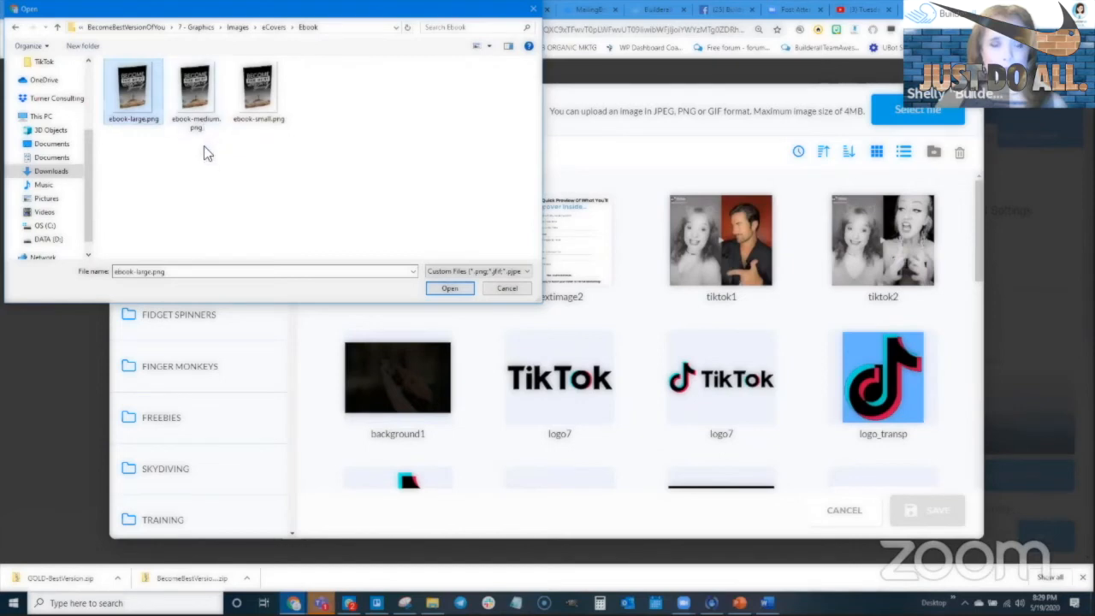
pyautogui.click(195, 92)
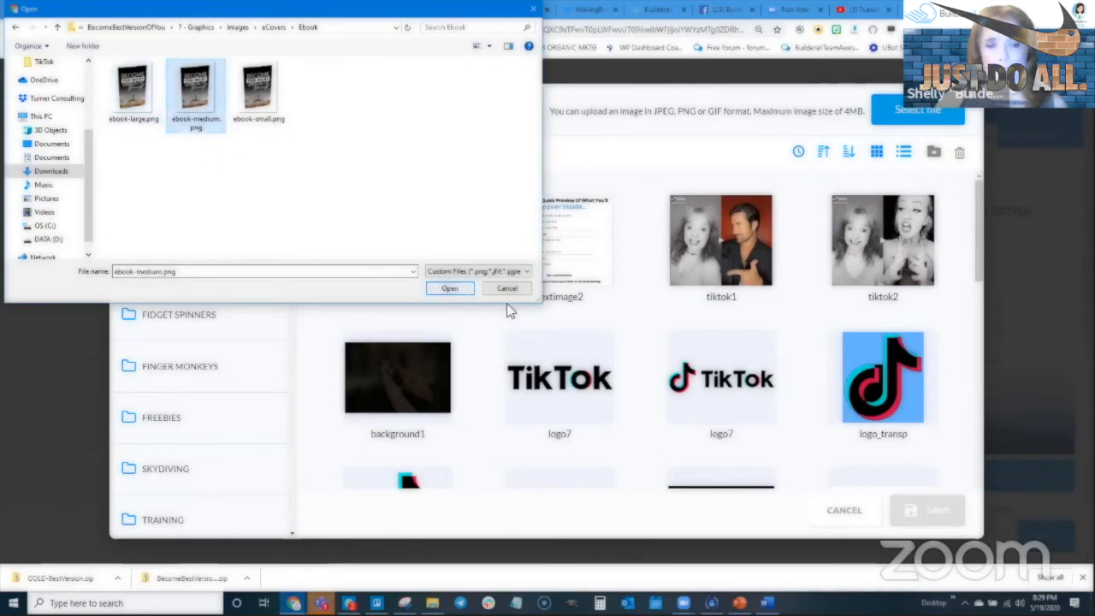
pyautogui.press('Return')
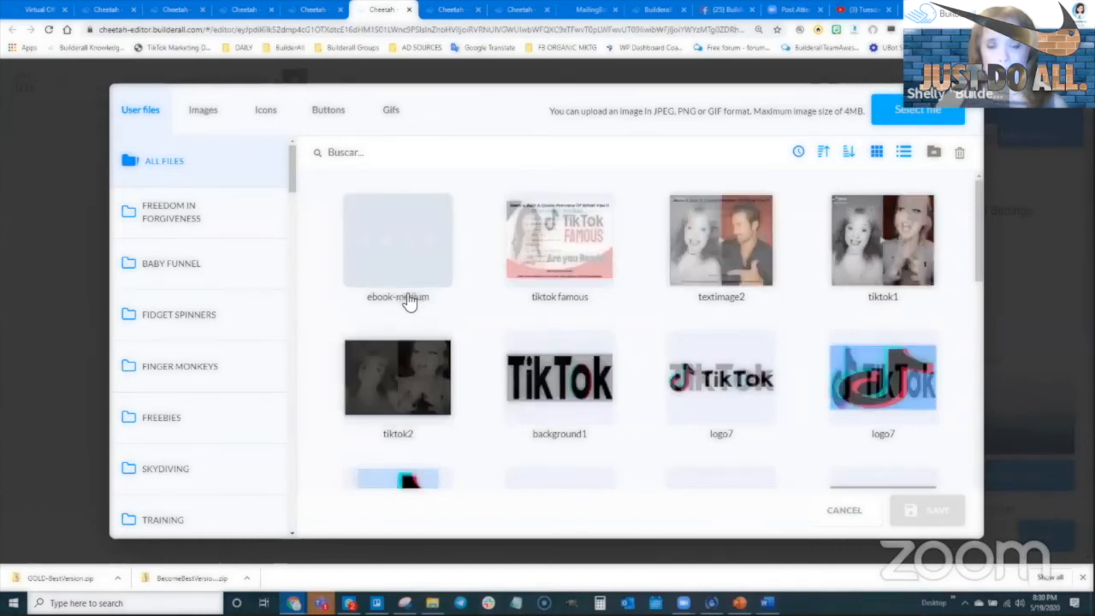
pyautogui.moveTo(408, 245)
pyautogui.click(436, 271)
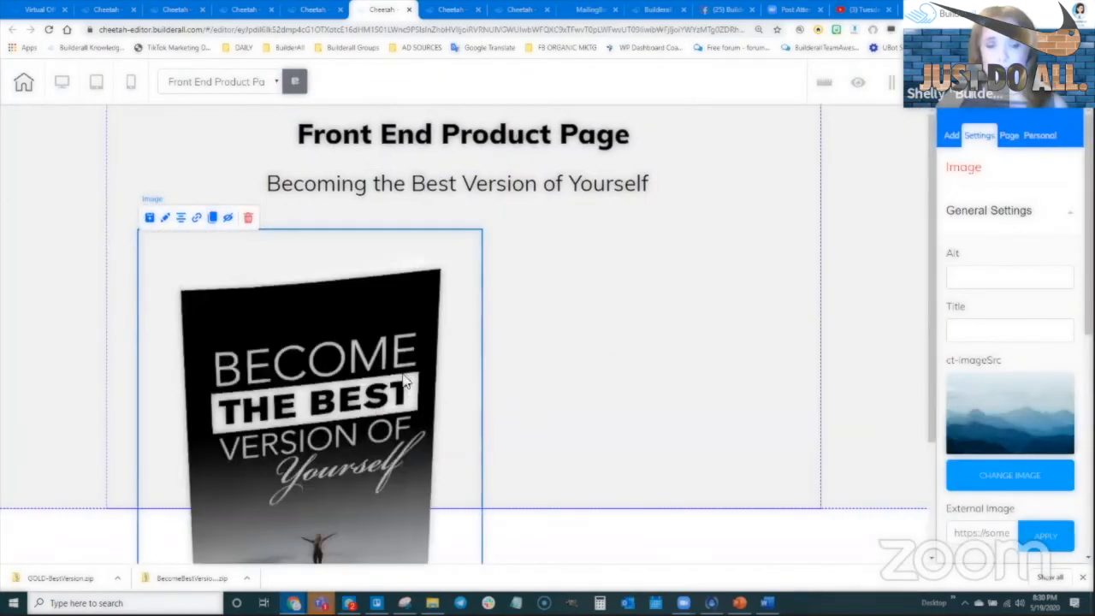
pyautogui.scroll(-2, 494, 490)
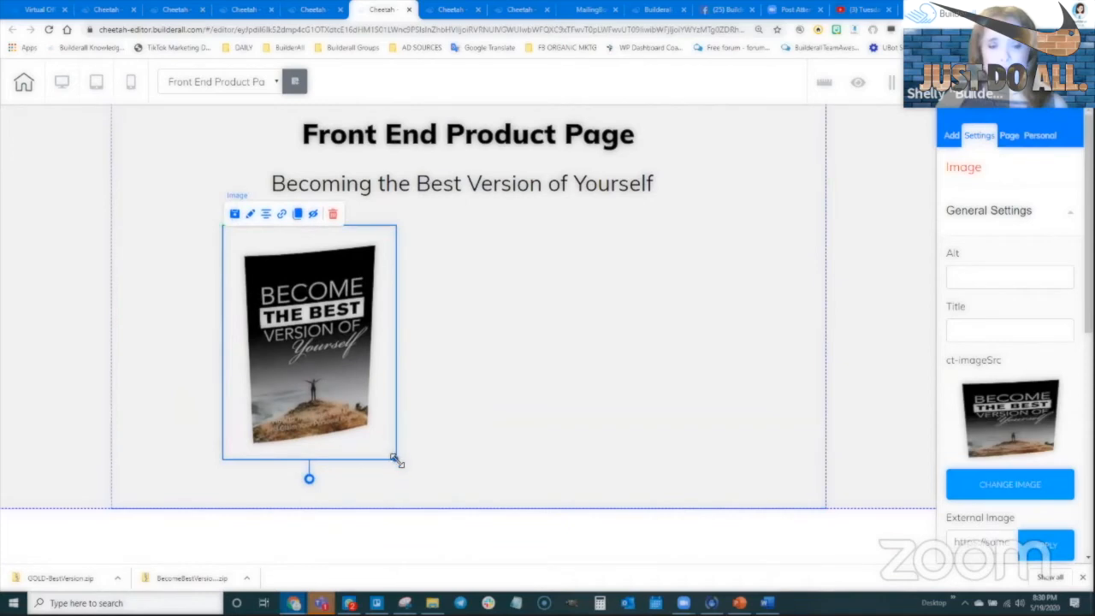
pyautogui.moveTo(394, 460); pyautogui.dragTo(404, 470)
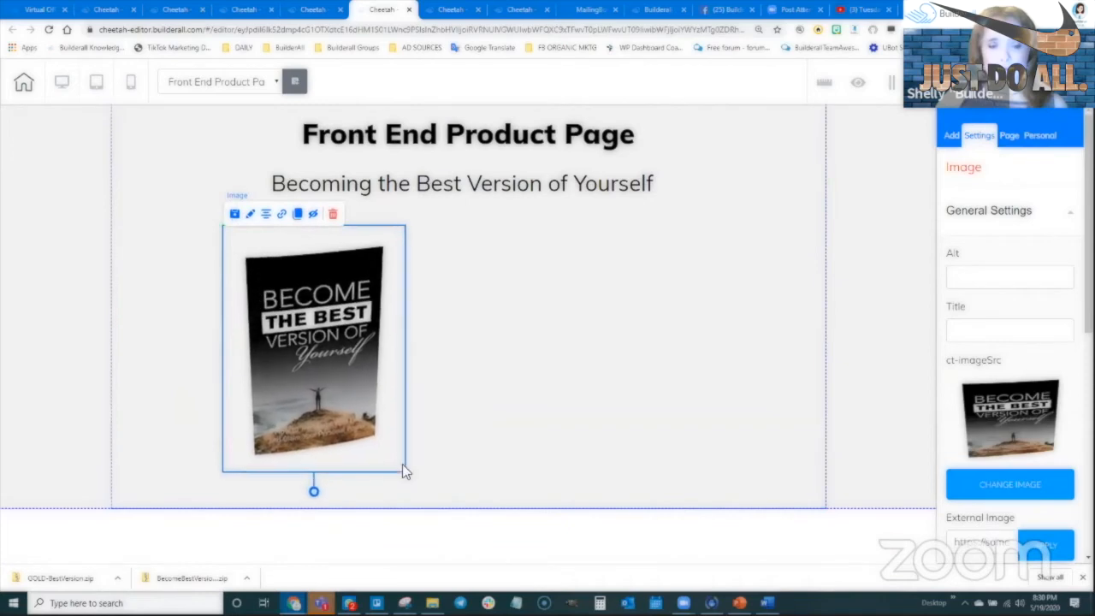
# Add an H5 title beside the book cover, below the "Becoming the Best Version of Yourself" title
pyautogui.click(951, 136)
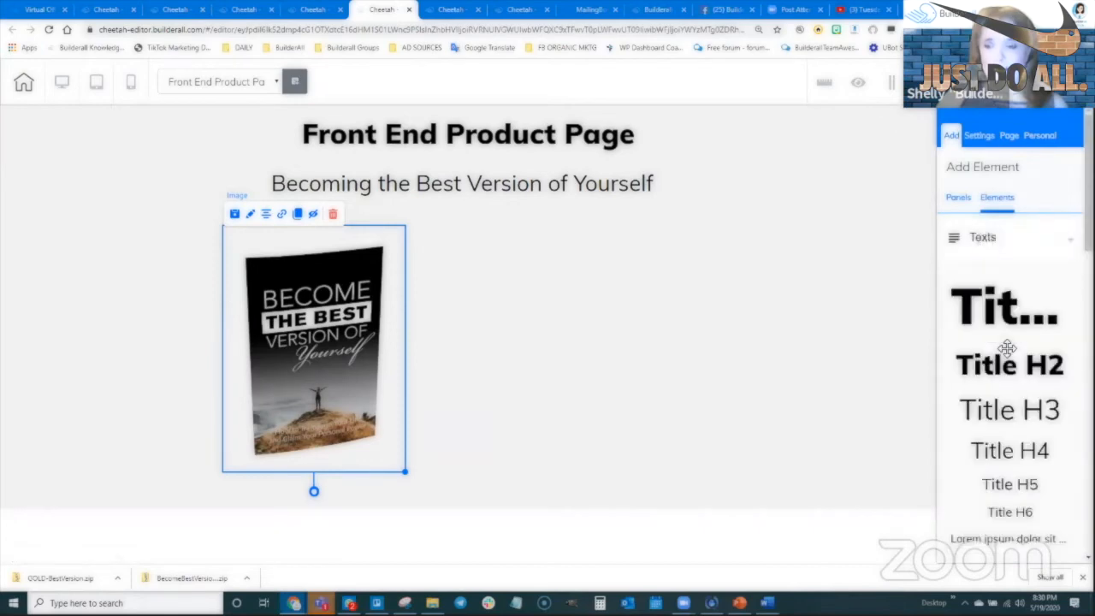
pyautogui.scroll(-2, 1001, 359)
pyautogui.moveTo(990, 374); pyautogui.dragTo(527, 246)
# Replace the H5 text with "You really need this book to become your best self because", followed by the presenter's first name and "said so."
pyautogui.doubleClick(526, 244)
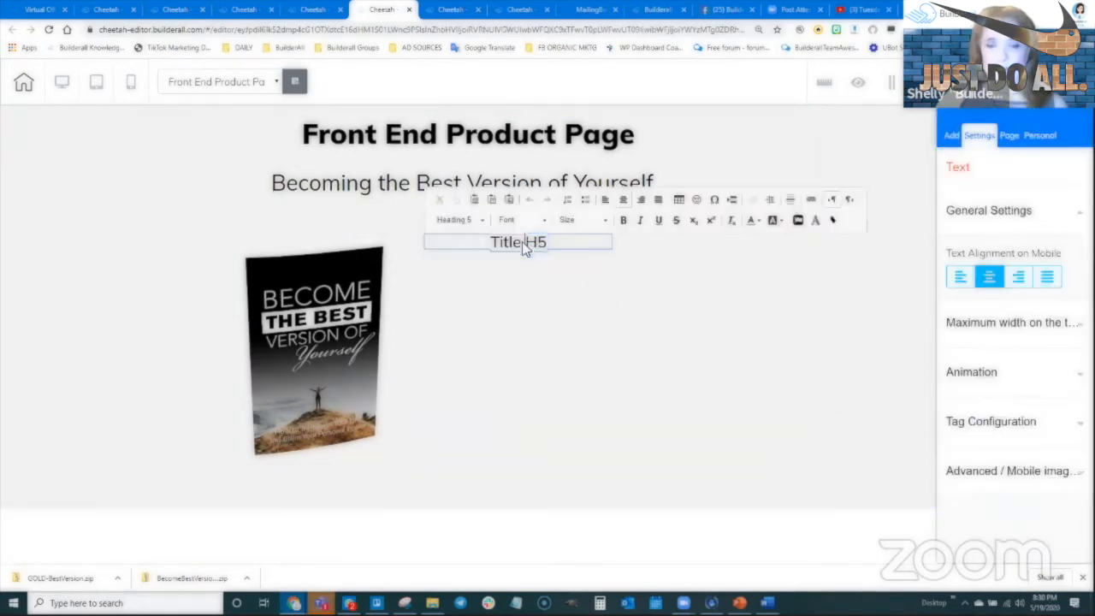
pyautogui.press('BackSpace')
pyautogui.write('You really ')
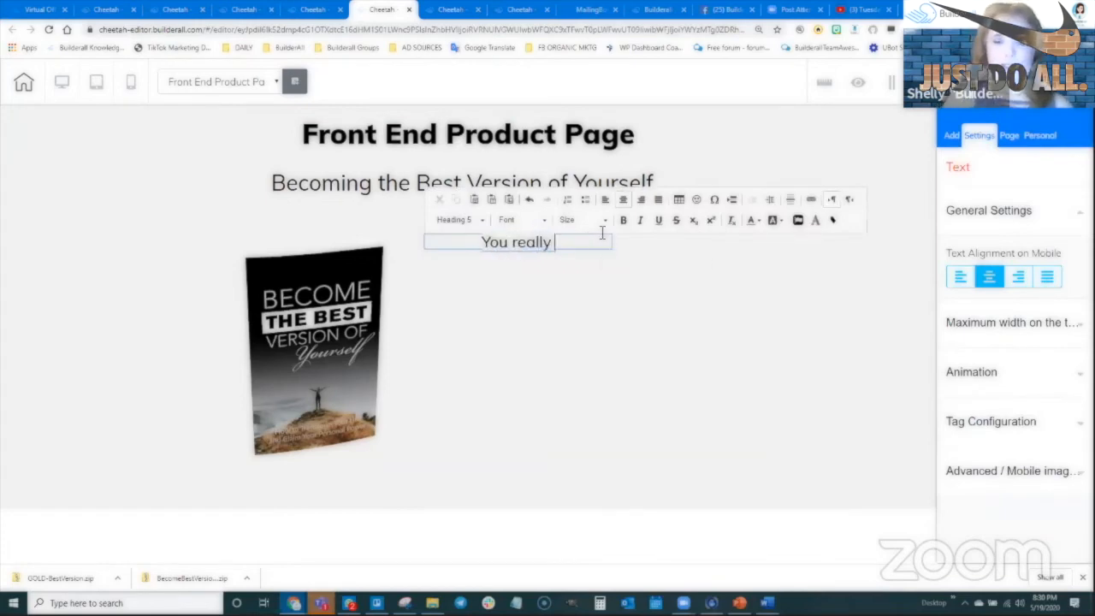
pyautogui.write('need this book t')
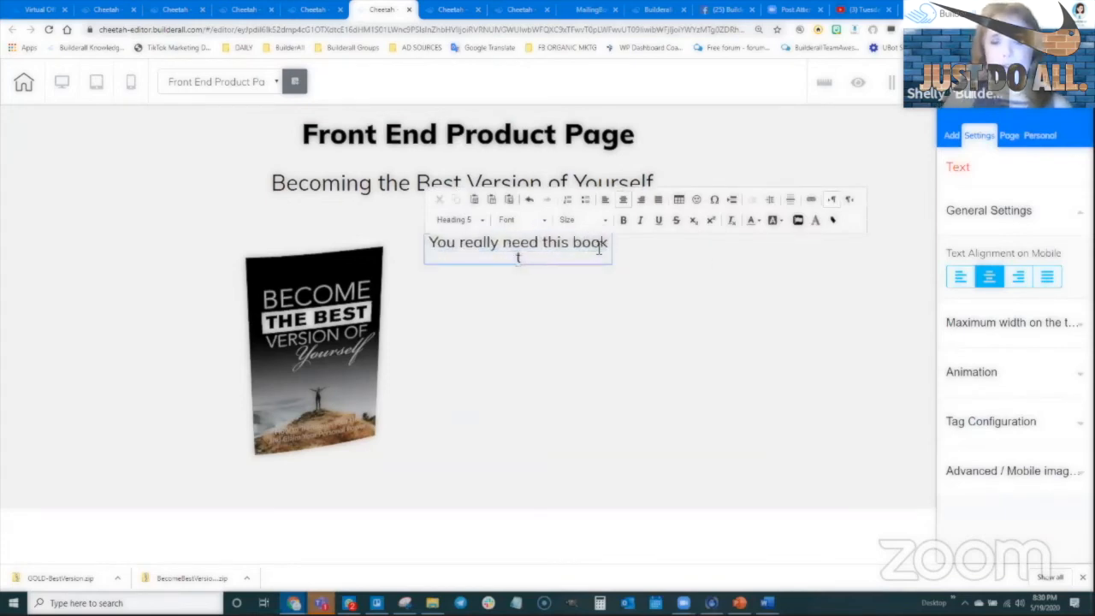
pyautogui.write('o become your best self')
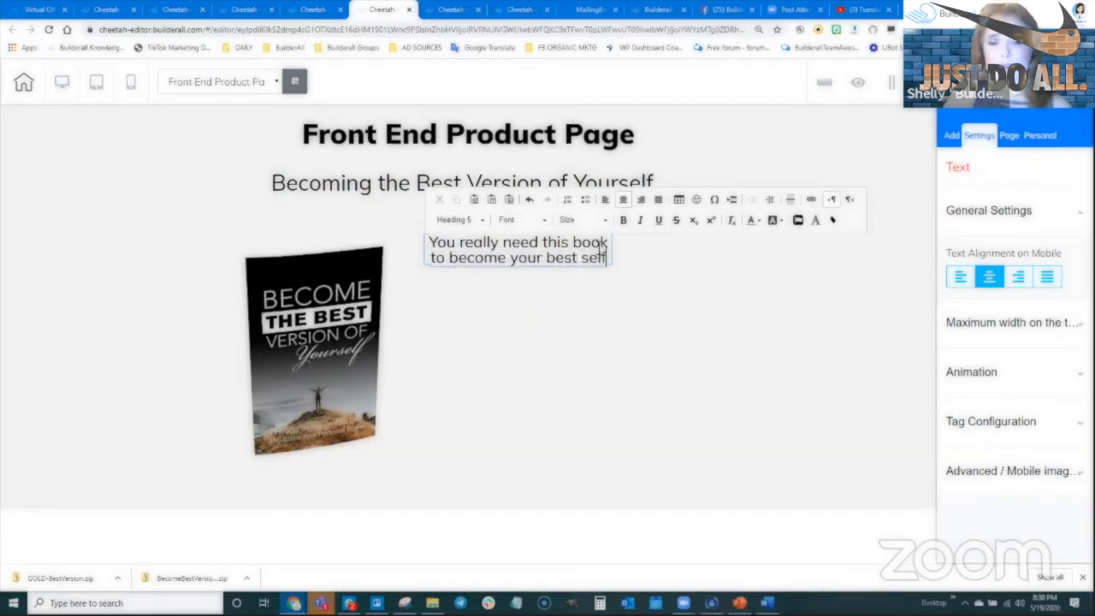
pyautogui.press('Return')
pyautogui.write('best self b')
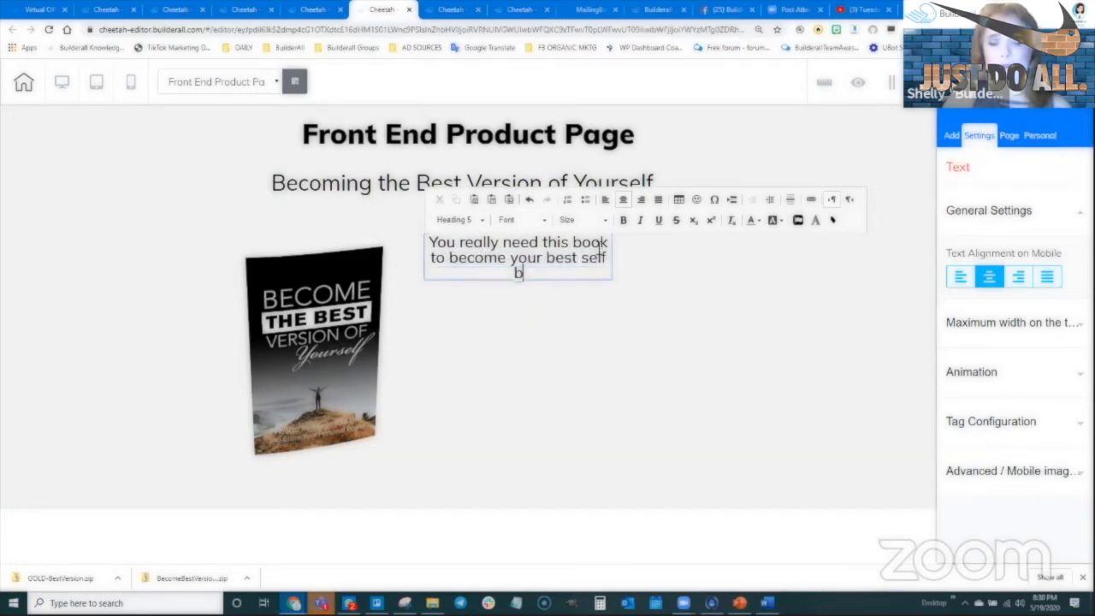
pyautogui.write('ecause Shelly said so.')
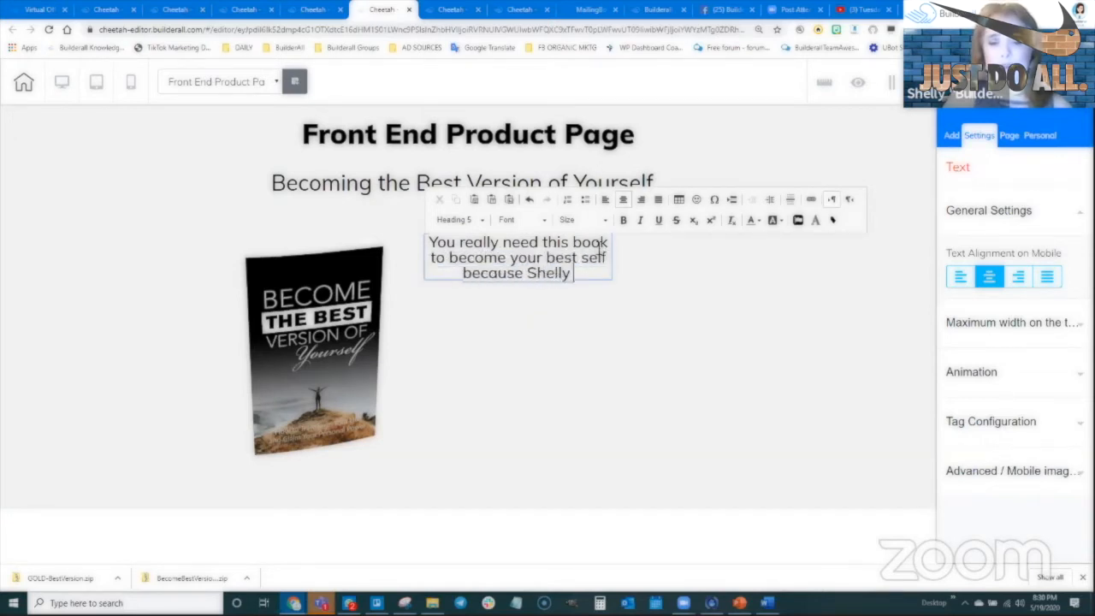
pyautogui.click(631, 245)
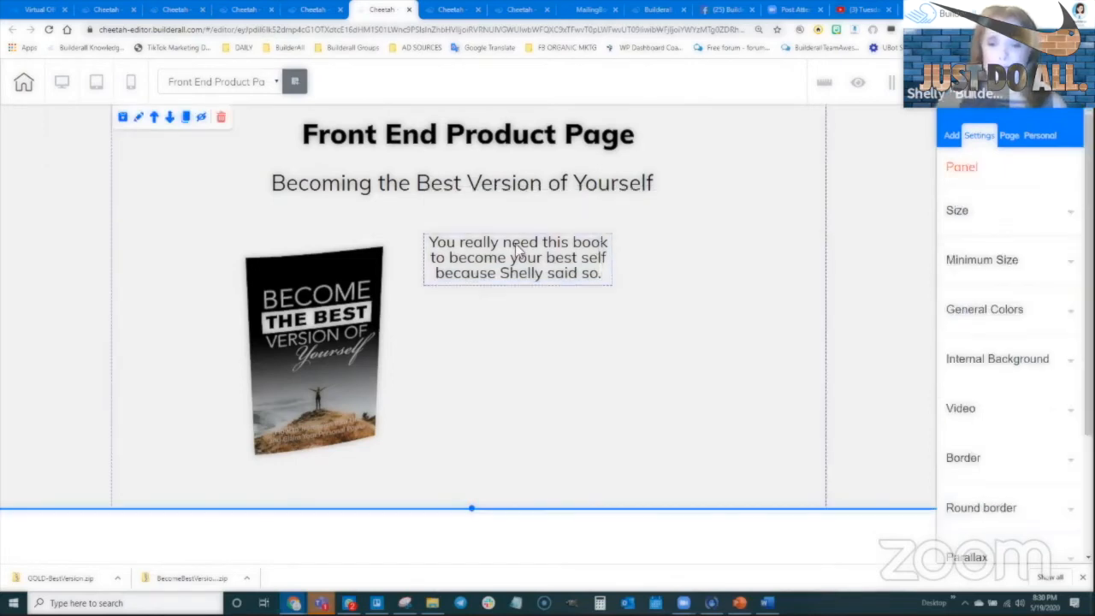
# Shift the description text farther from the book cover and place a duplicate beneath it reading "$5.95"
pyautogui.moveTo(549, 253)
pyautogui.mouseDown()
pyautogui.moveTo(613, 260)
pyautogui.moveTo(592, 335)
pyautogui.mouseUp()
pyautogui.click(545, 233)
pyautogui.doubleClick(513, 332)
pyautogui.moveTo(489, 318); pyautogui.dragTo(685, 353)
pyautogui.write('5.95')
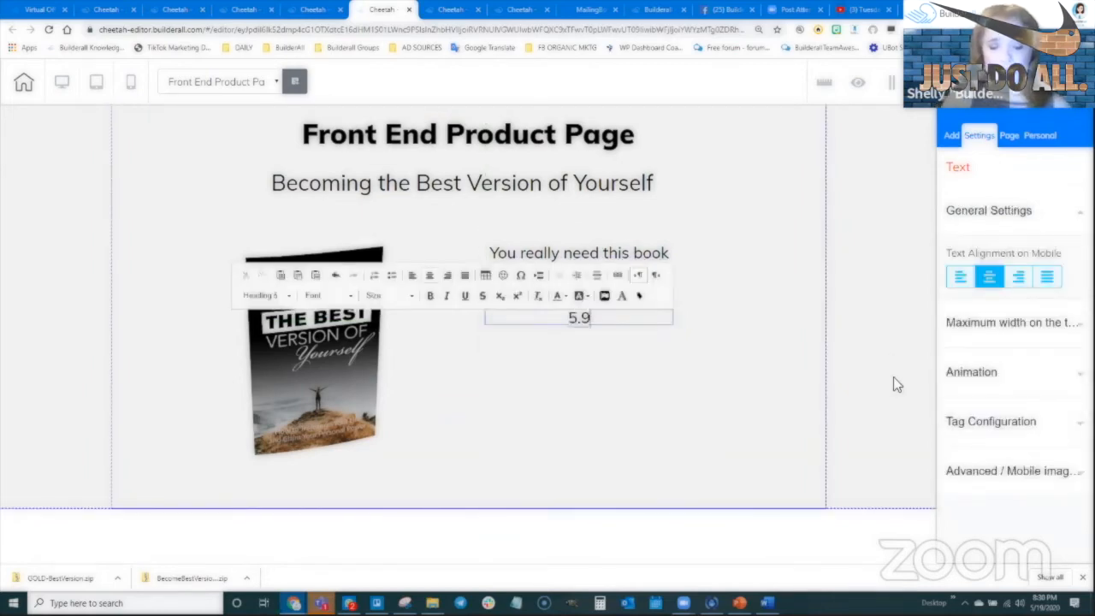
pyautogui.click(564, 319)
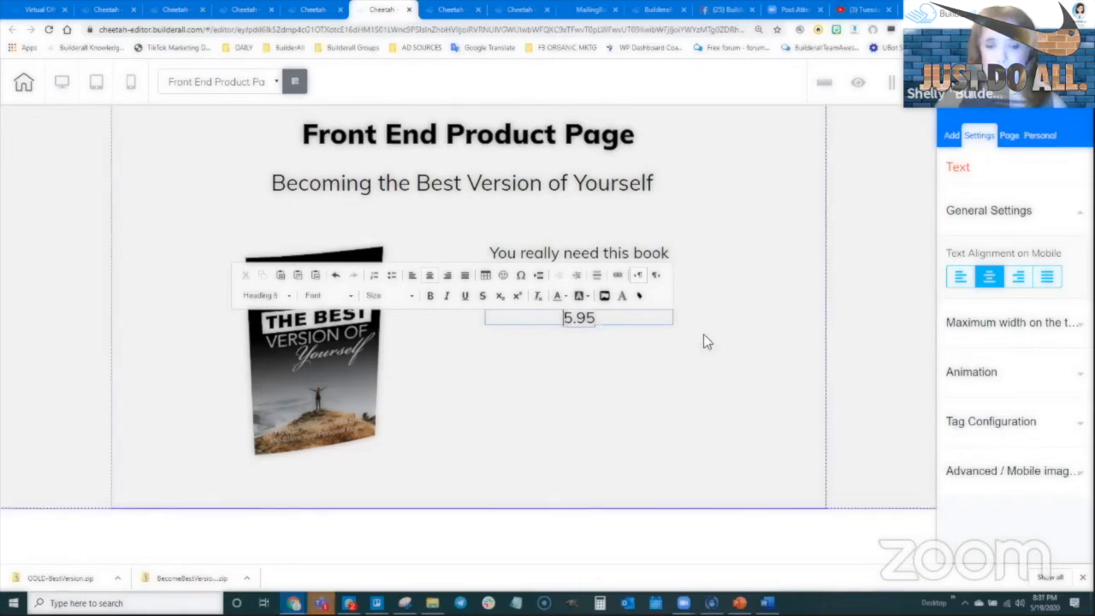
pyautogui.write('$')
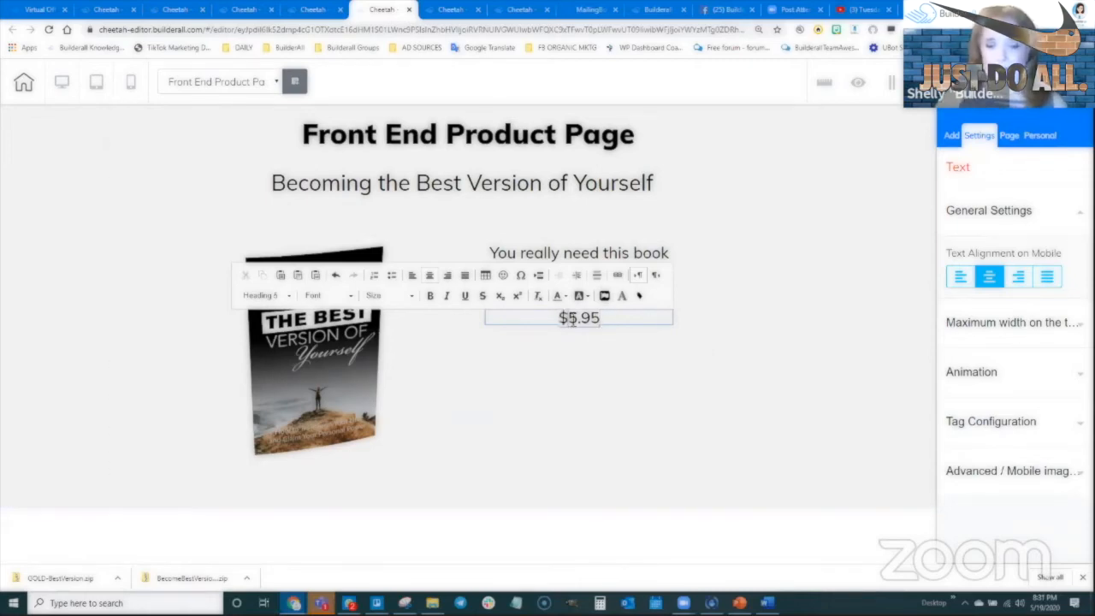
# Change the price text to "$0.05" and position it directly beneath the description
pyautogui.moveTo(568, 318); pyautogui.dragTo(698, 349)
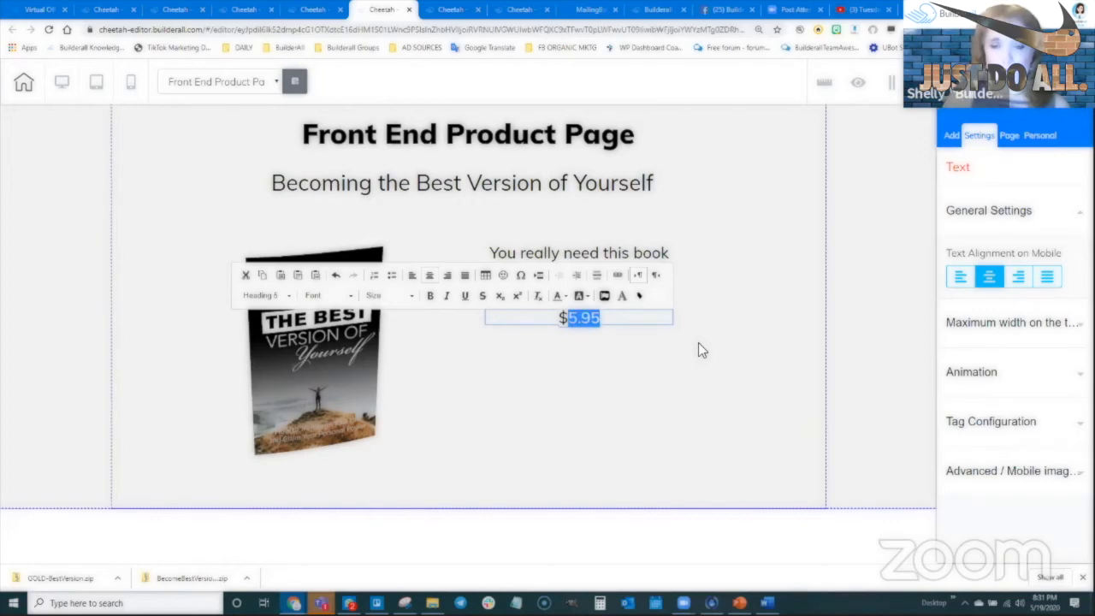
pyautogui.write('0.05')
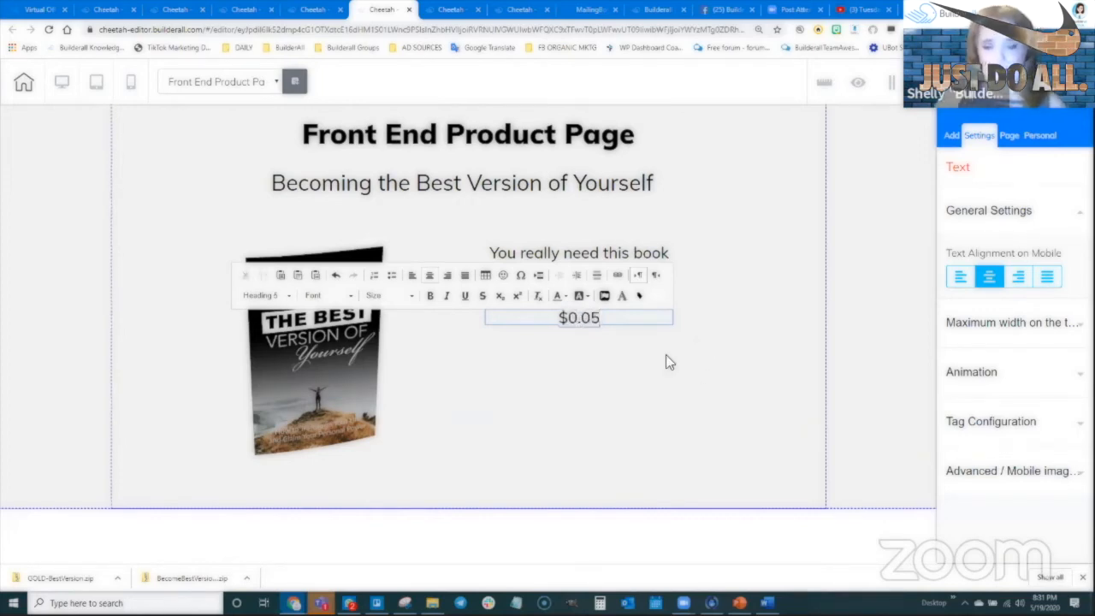
pyautogui.click(667, 358)
pyautogui.click(578, 313)
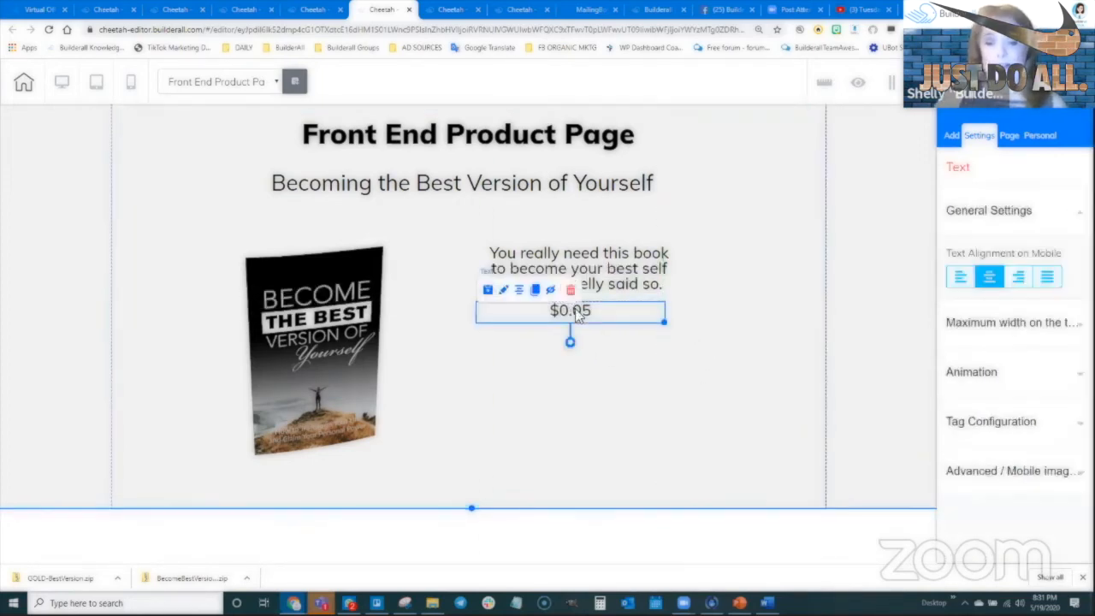
# Apply a Neutral paragraph format to the $0.05 price and set its font size to 50
pyautogui.doubleClick(578, 313)
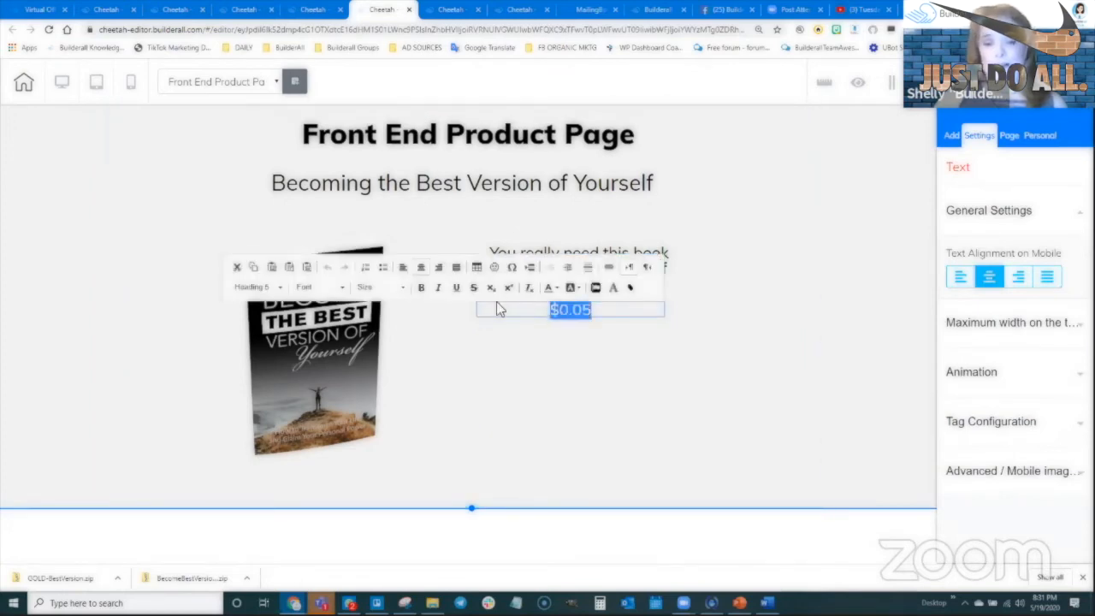
pyautogui.click(257, 288)
pyautogui.scroll(-2, 264, 359)
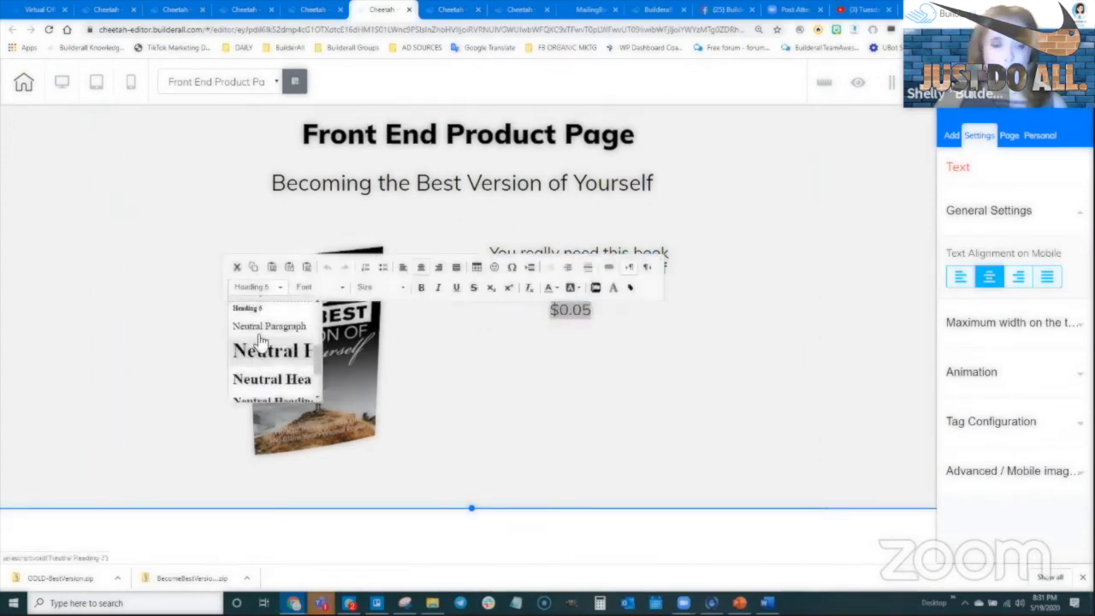
pyautogui.click(261, 341)
pyautogui.scroll(-10, 390, 377)
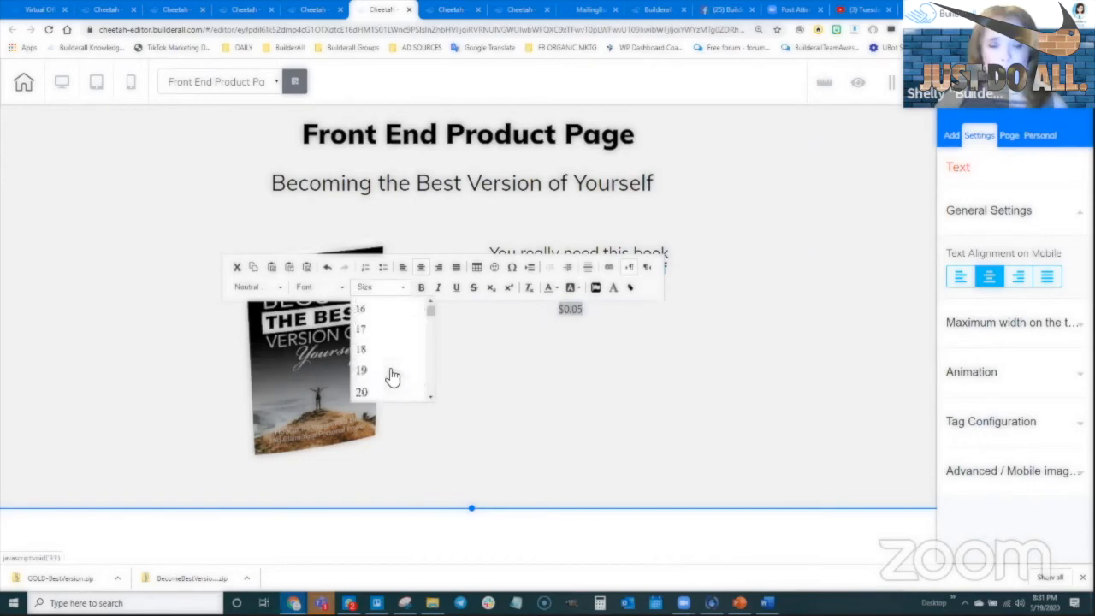
pyautogui.scroll(-5, 385, 372)
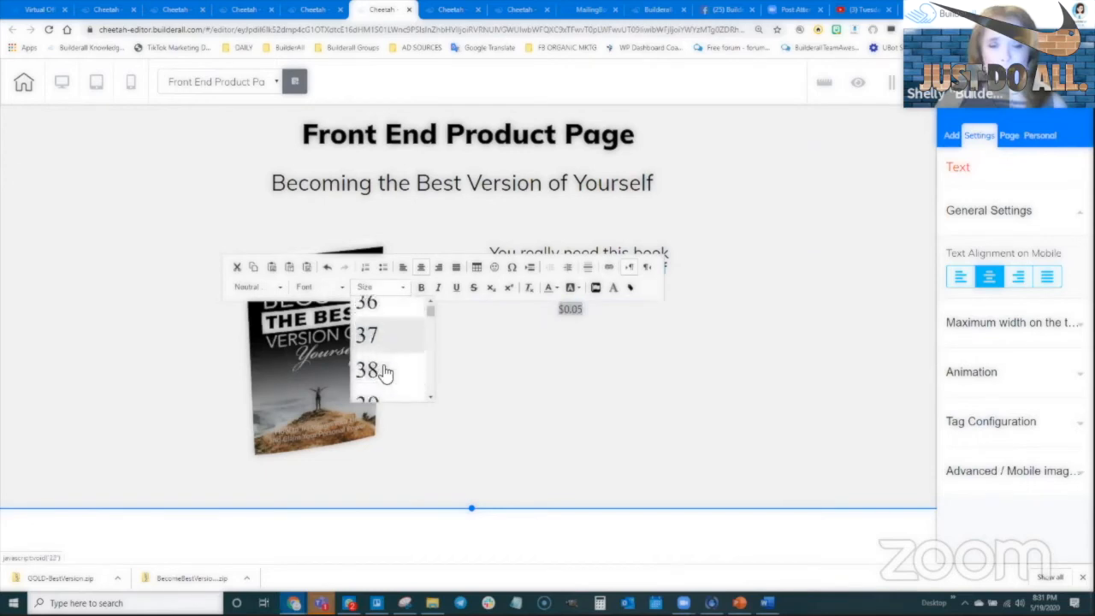
pyautogui.click(379, 351)
pyautogui.click(382, 289)
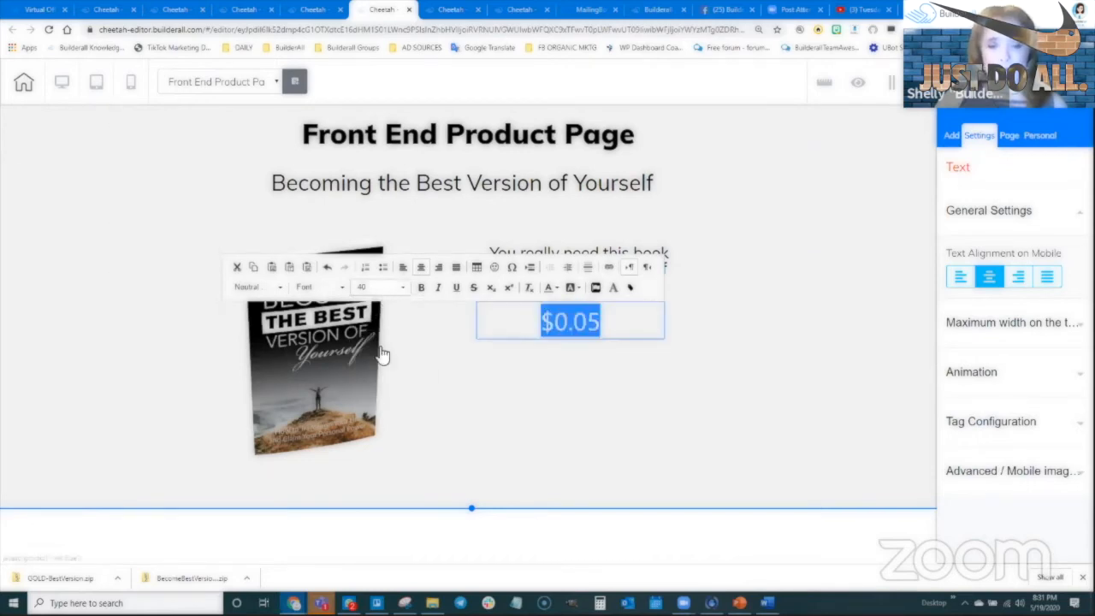
pyautogui.scroll(-5, 379, 359)
pyautogui.click(379, 362)
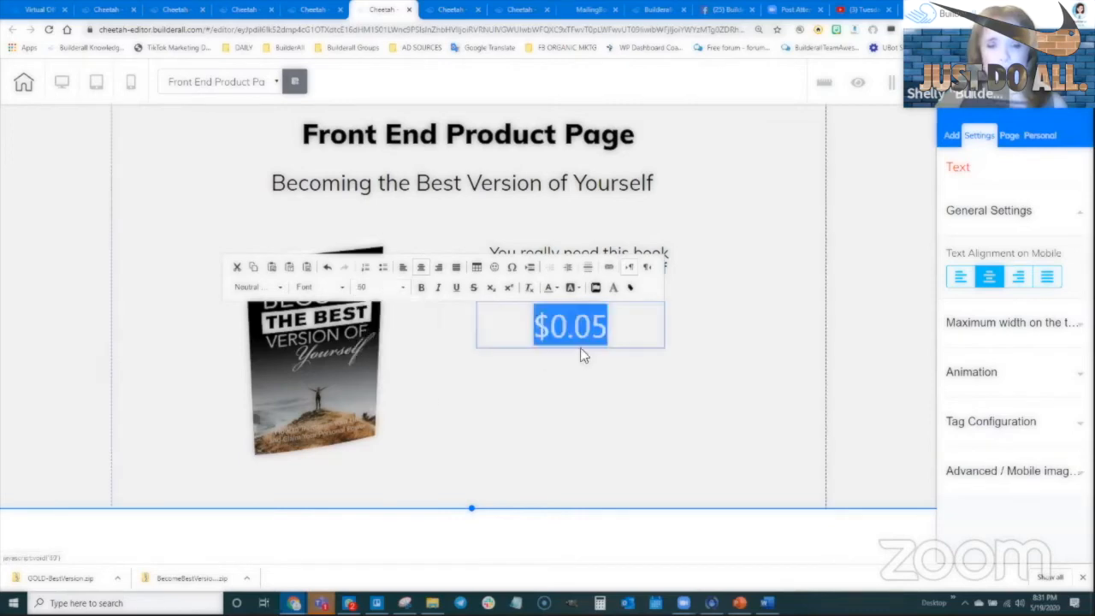
# Color the $0.05 price text dark red
pyautogui.click(554, 289)
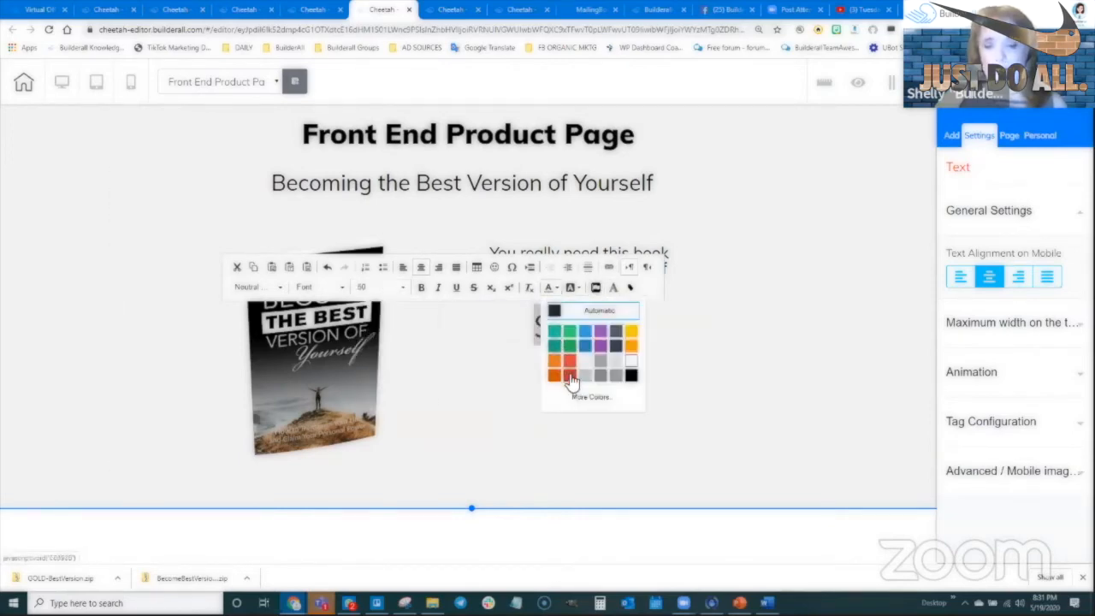
pyautogui.click(570, 375)
pyautogui.click(600, 318)
pyautogui.click(601, 318)
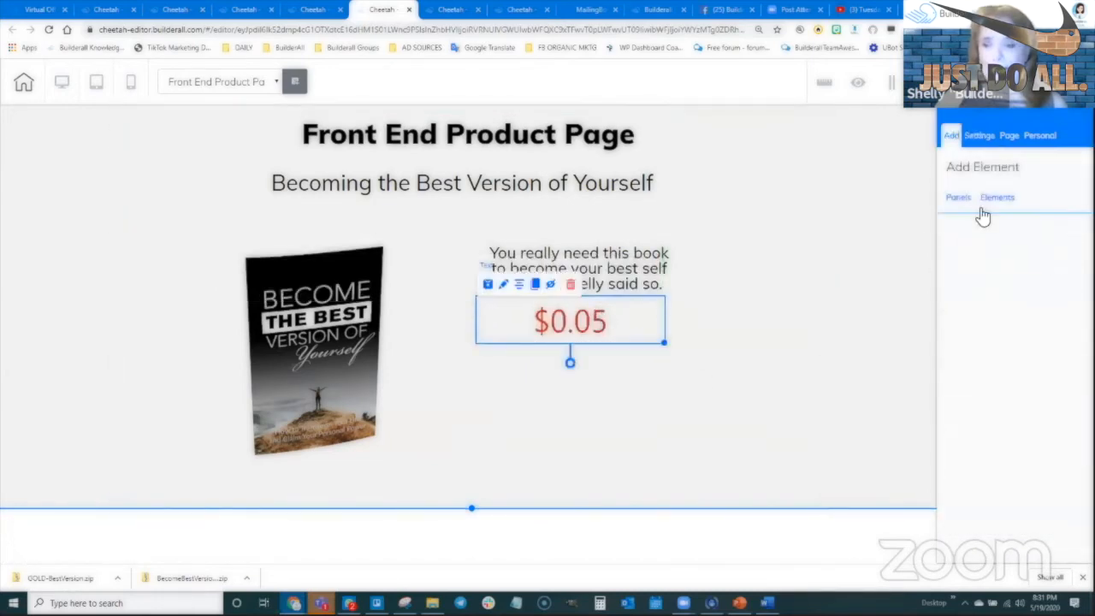
# Add a green Register Now button centered beneath the $0.05 price
pyautogui.click(993, 198)
pyautogui.scroll(3, 992, 428)
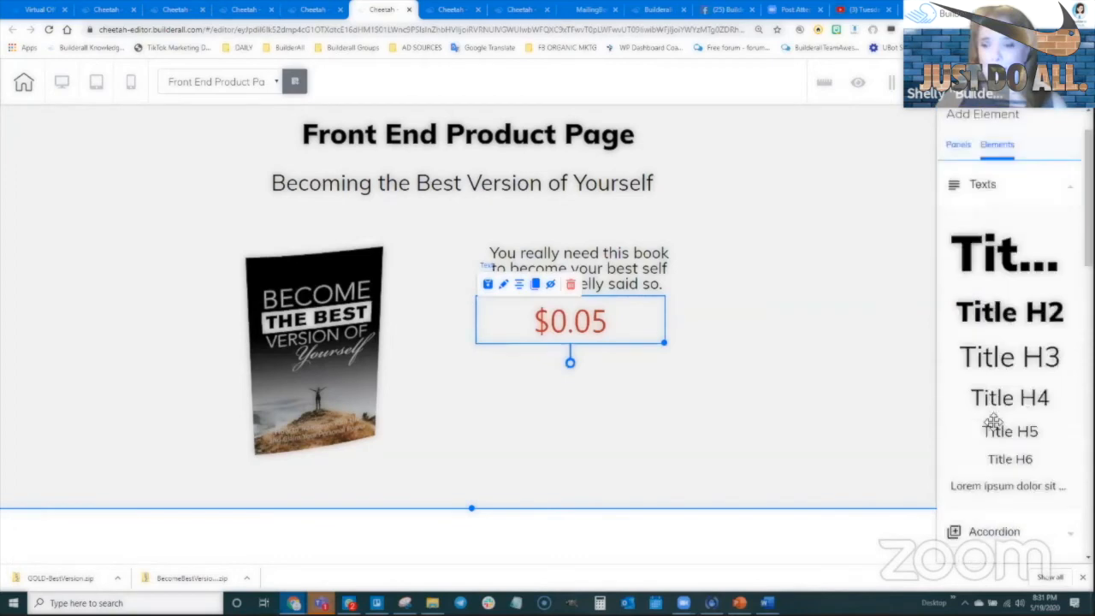
pyautogui.click(990, 243)
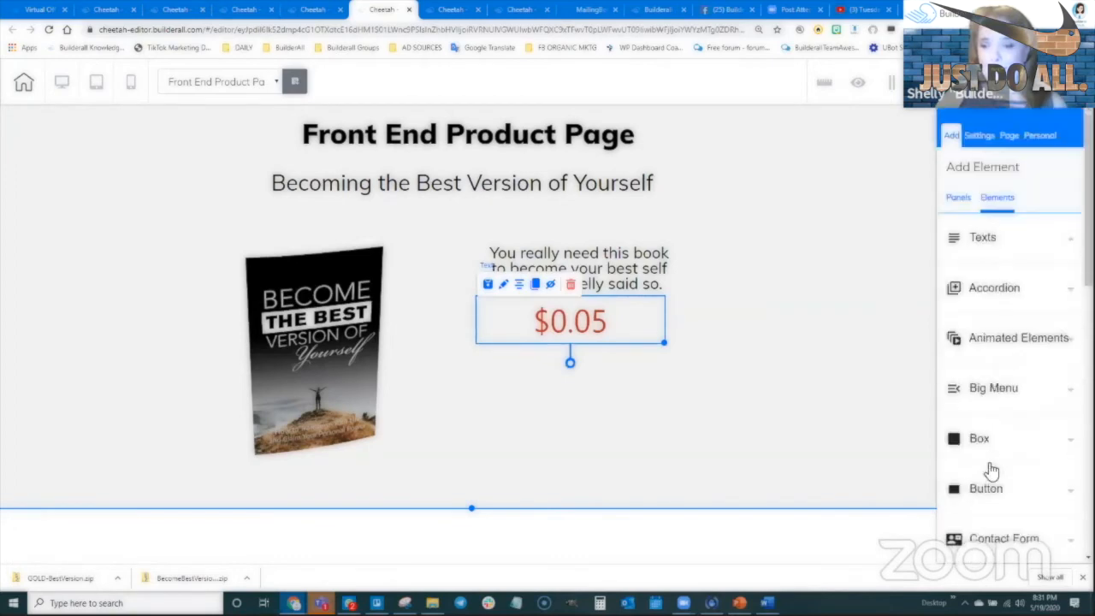
pyautogui.scroll(-1, 988, 385)
pyautogui.click(991, 432)
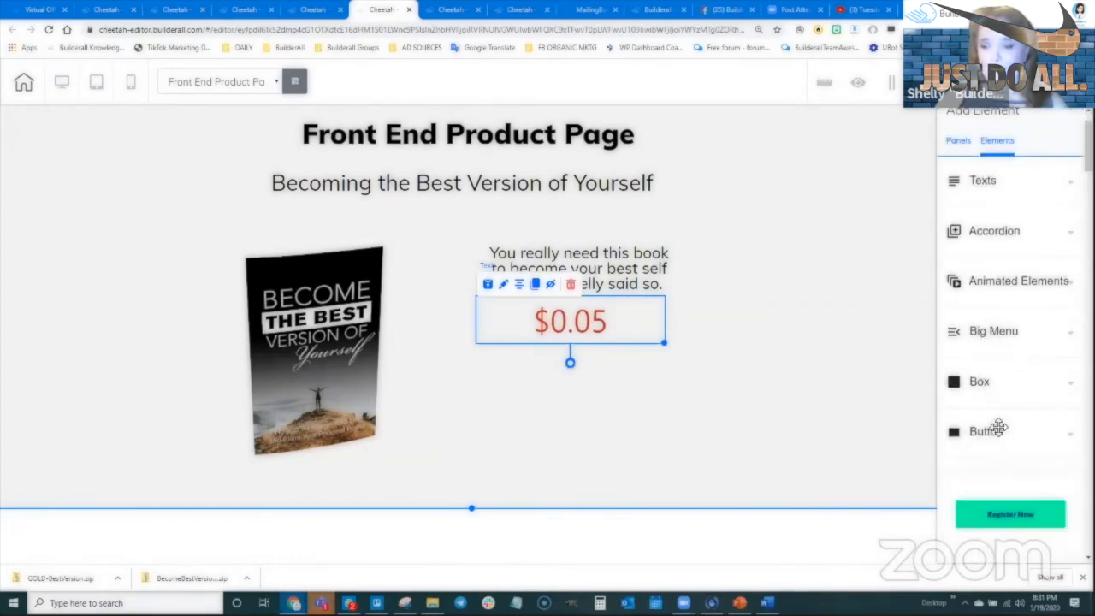
pyautogui.scroll(-3, 1001, 385)
pyautogui.moveTo(963, 378); pyautogui.dragTo(585, 387)
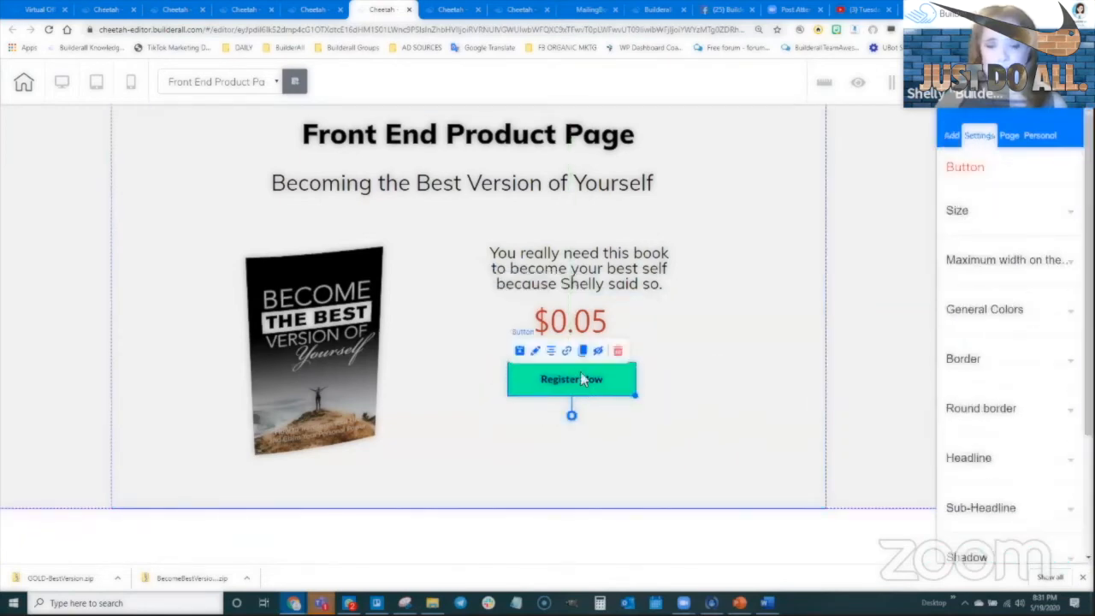
# Change the button's headline to "BUY NOW" and nudge the button slightly closer to the price
pyautogui.scroll(-2, 991, 451)
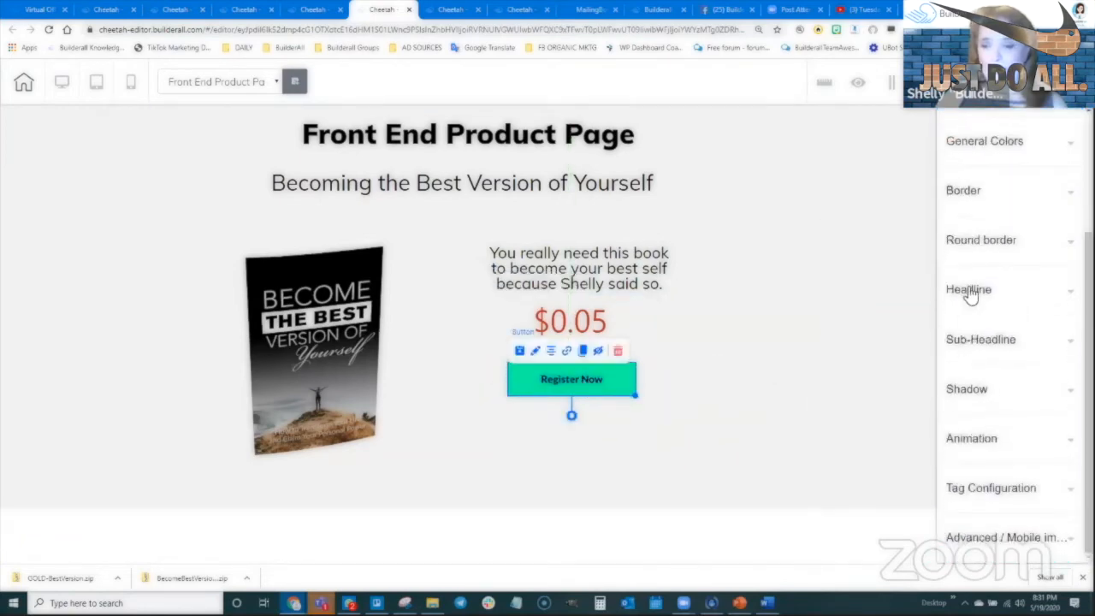
pyautogui.click(971, 292)
pyautogui.tripleClick(960, 355)
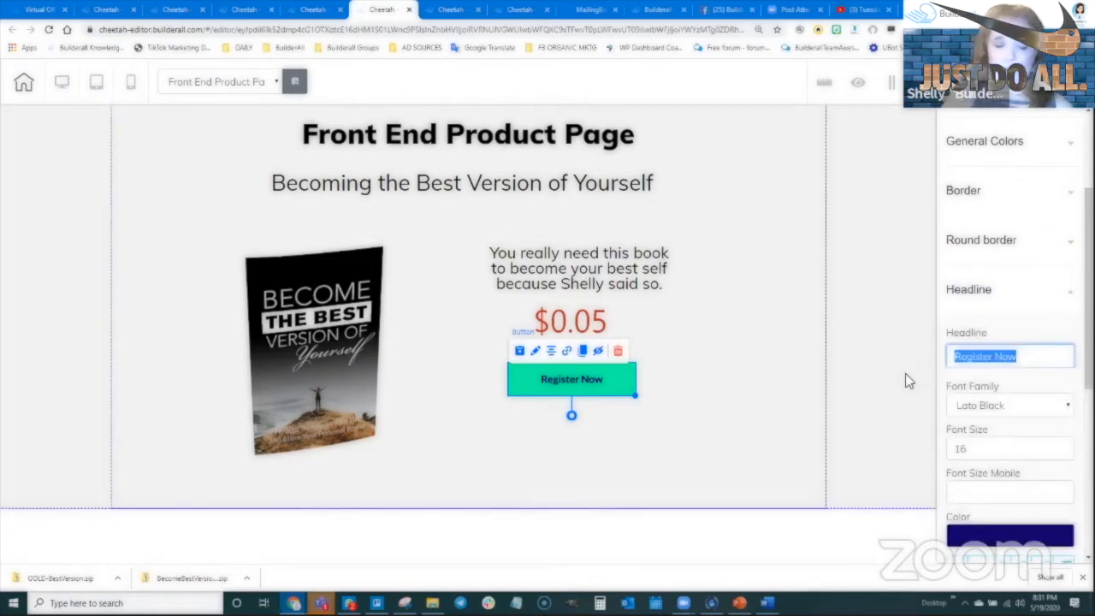
pyautogui.write('BUY NOW')
pyautogui.click(658, 385)
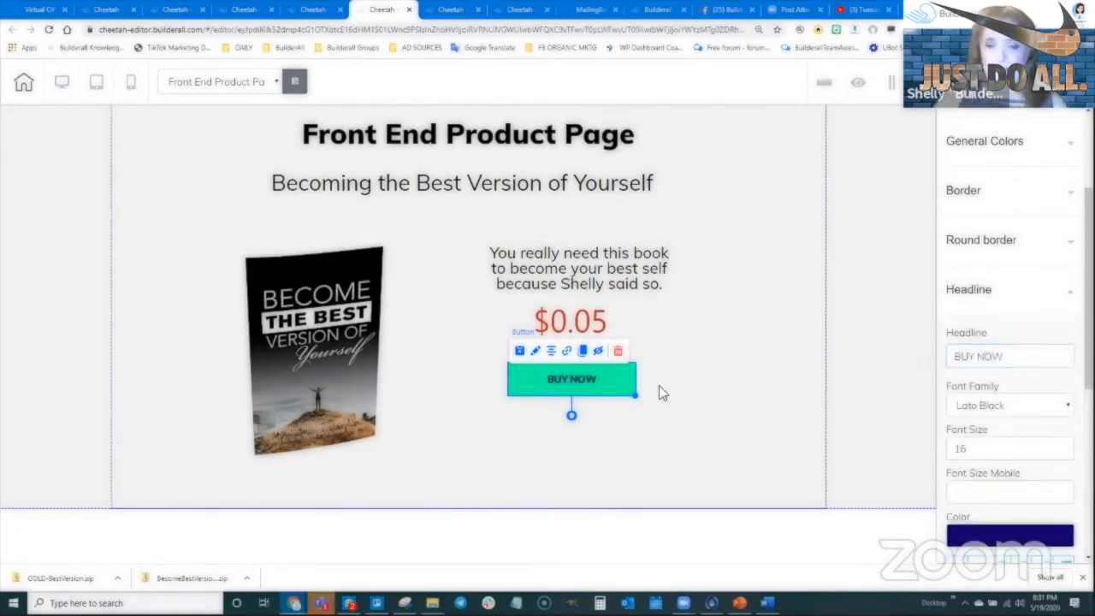
pyautogui.moveTo(579, 385); pyautogui.dragTo(574, 379)
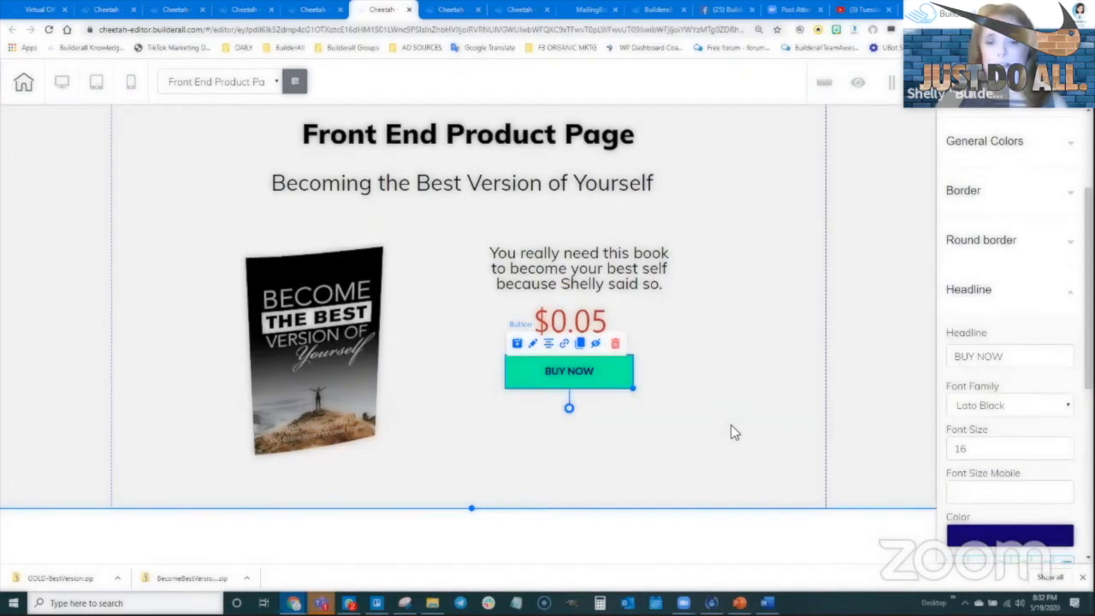
pyautogui.click(708, 438)
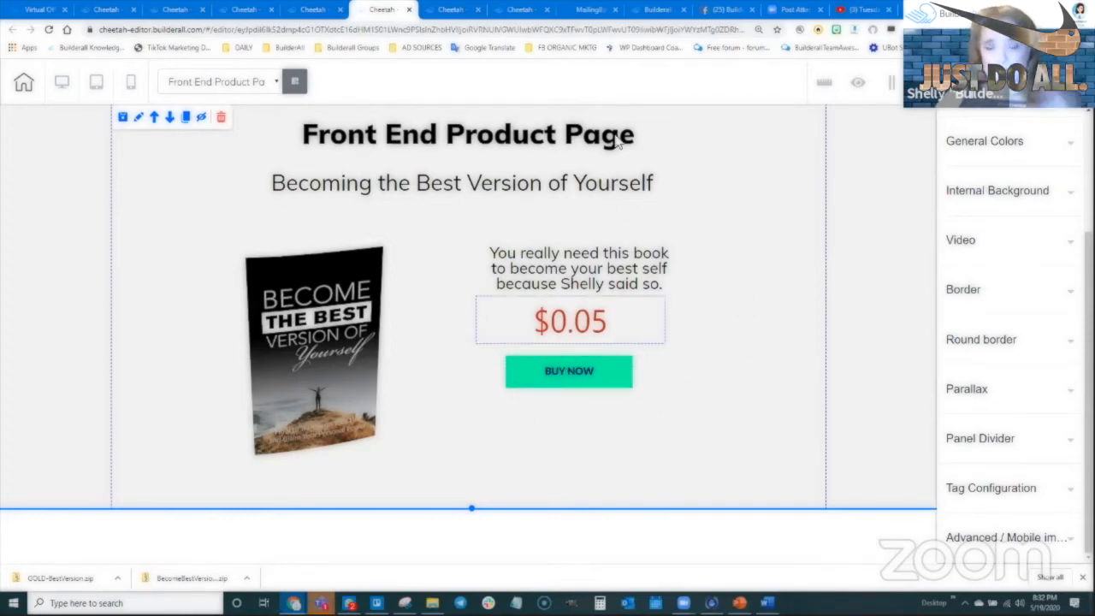
# On the Upsell Page, extend the panel downward and place an H4 title centered beneath the page heading
pyautogui.click(313, 15)
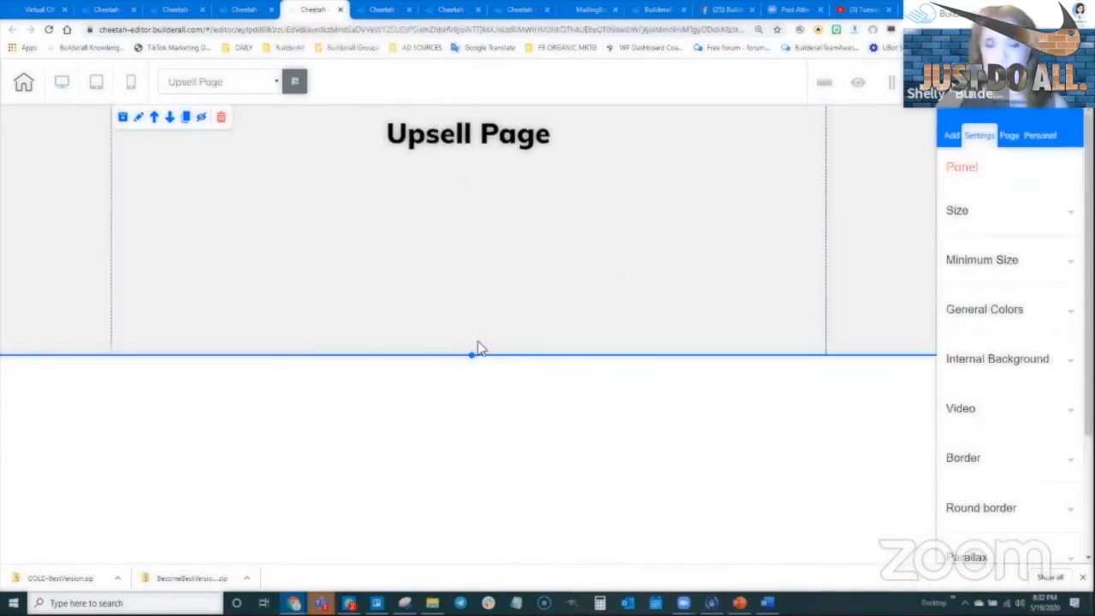
pyautogui.moveTo(472, 354); pyautogui.dragTo(471, 526)
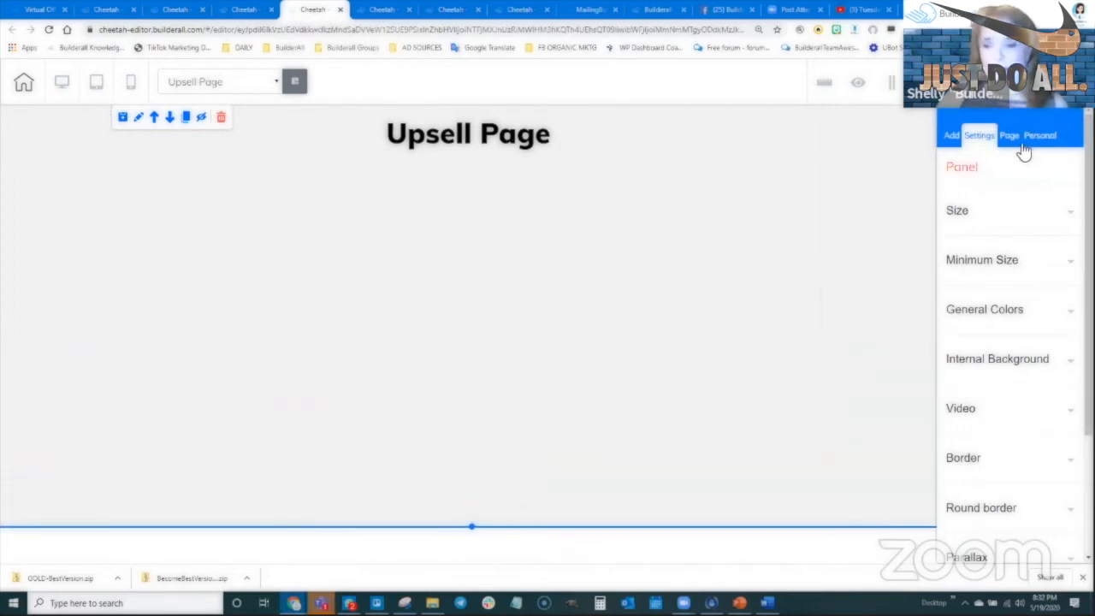
pyautogui.click(952, 139)
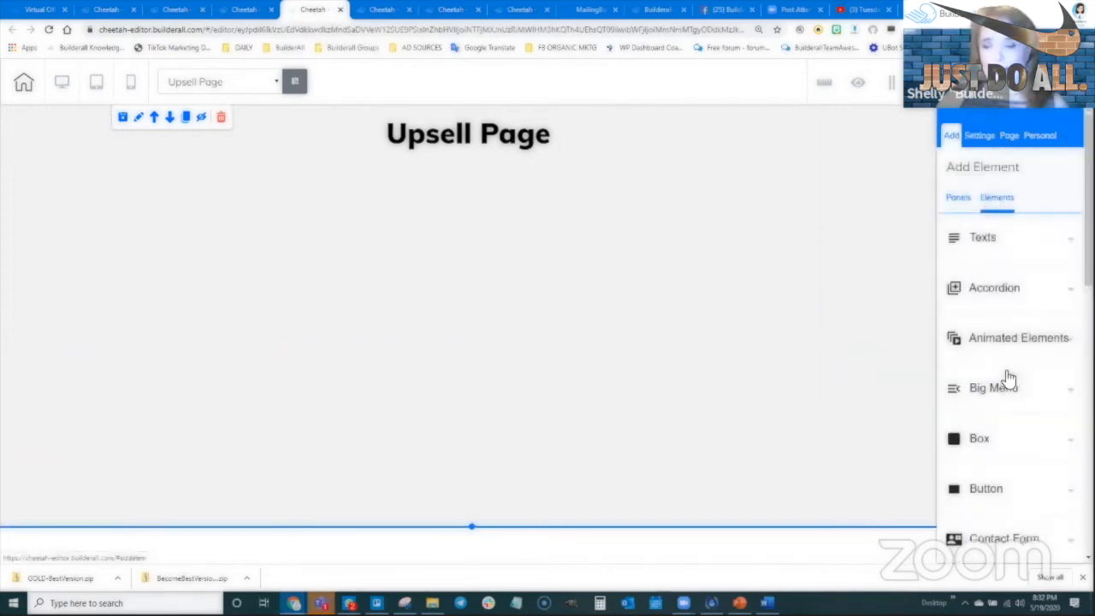
pyautogui.click(992, 247)
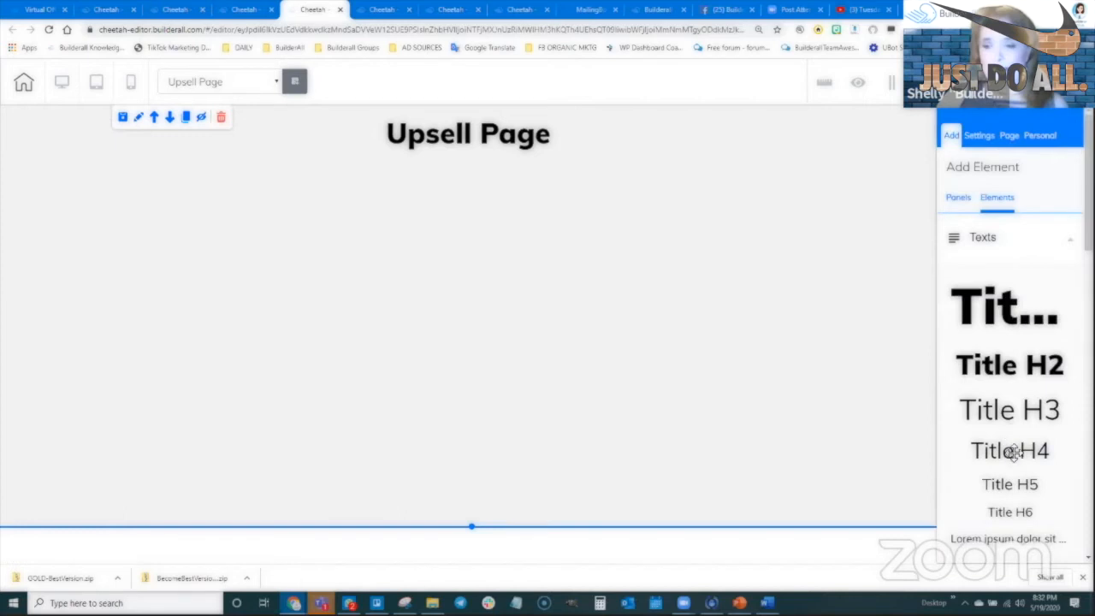
pyautogui.moveTo(1011, 453); pyautogui.dragTo(471, 193)
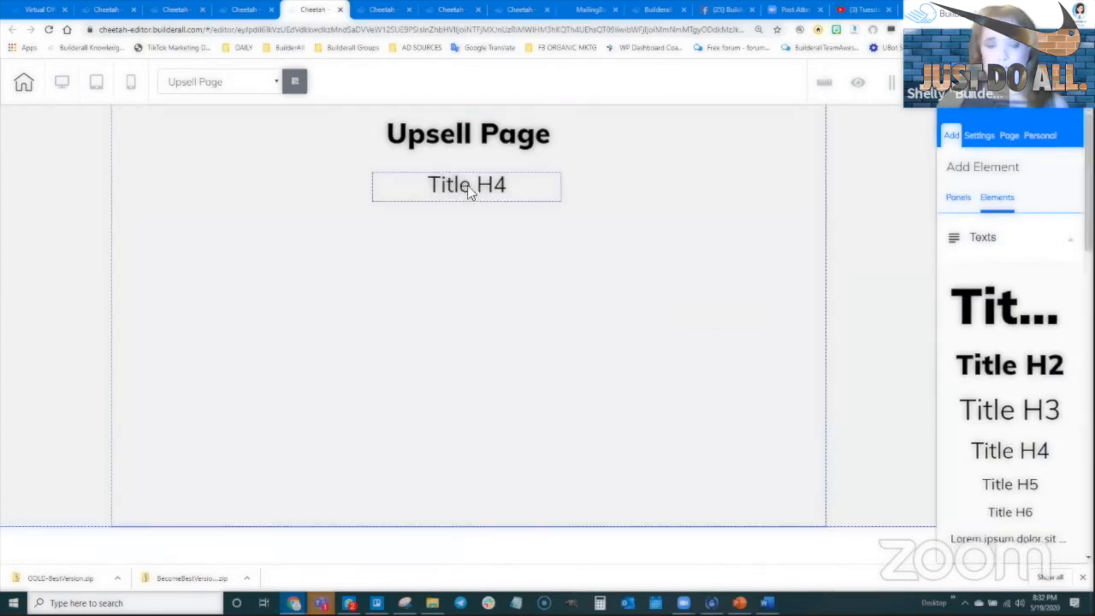
# Replace the H4 text with "Become your Best Version of Yourself" and put "Video Series" on its own line below
pyautogui.click(470, 190)
pyautogui.doubleClick(472, 187)
pyautogui.hotkey('ctrl', 'a')
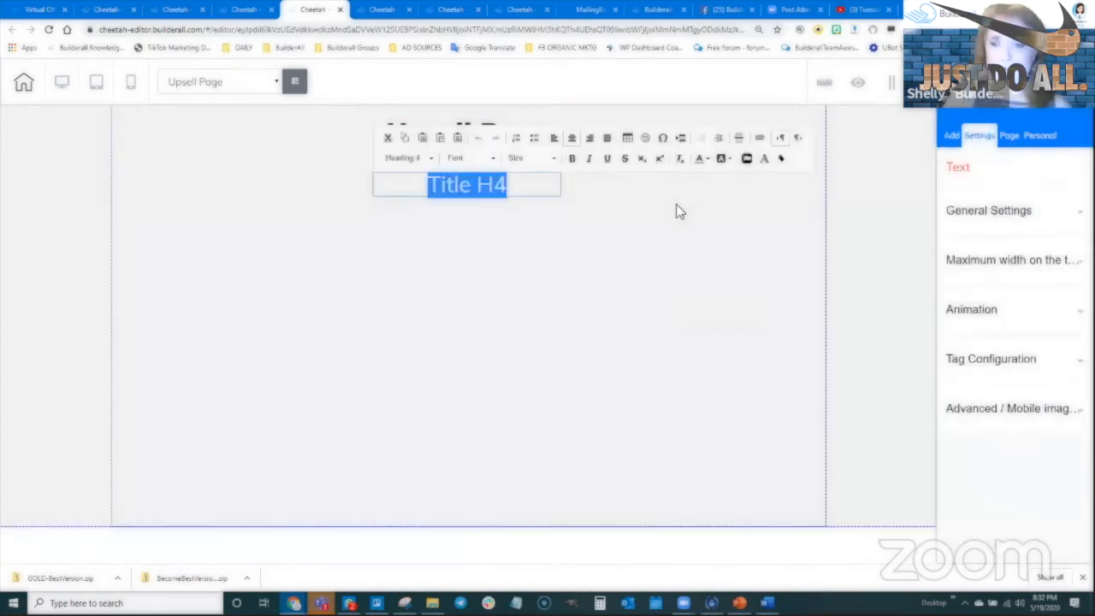
pyautogui.write('Become ')
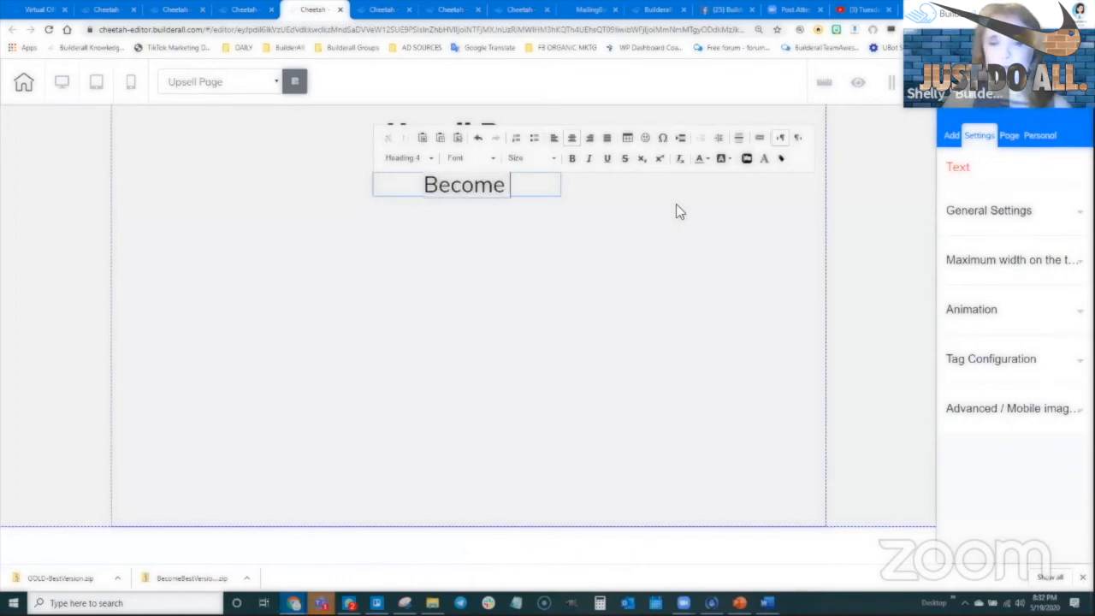
pyautogui.write('your Best Version of your')
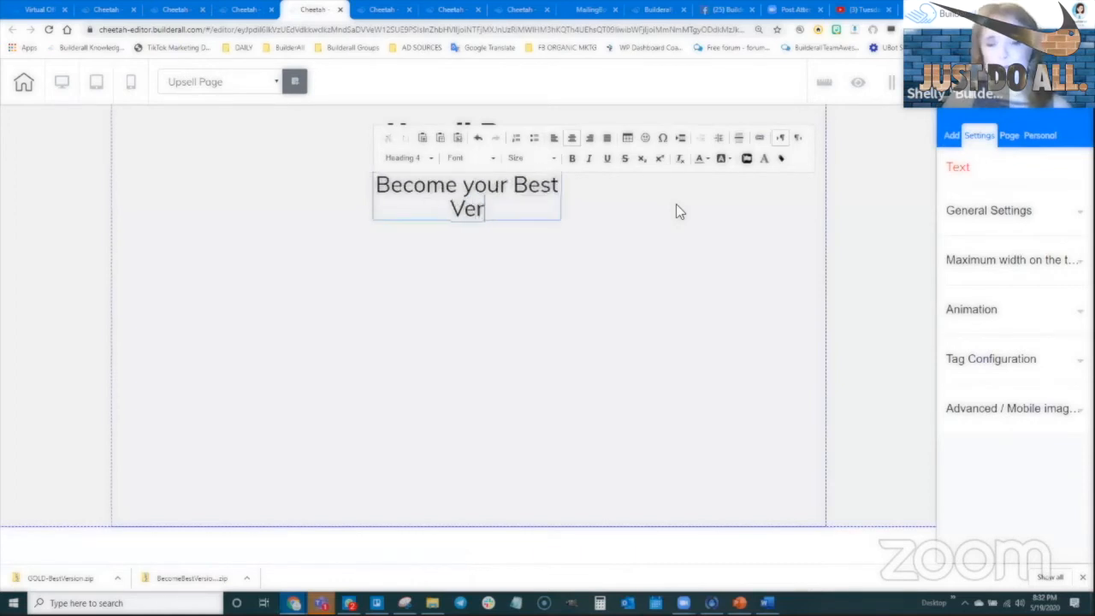
pyautogui.press('BackSpace')
pyautogui.press('BackSpace')
pyautogui.press('BackSpace')
pyautogui.press('BackSpace')
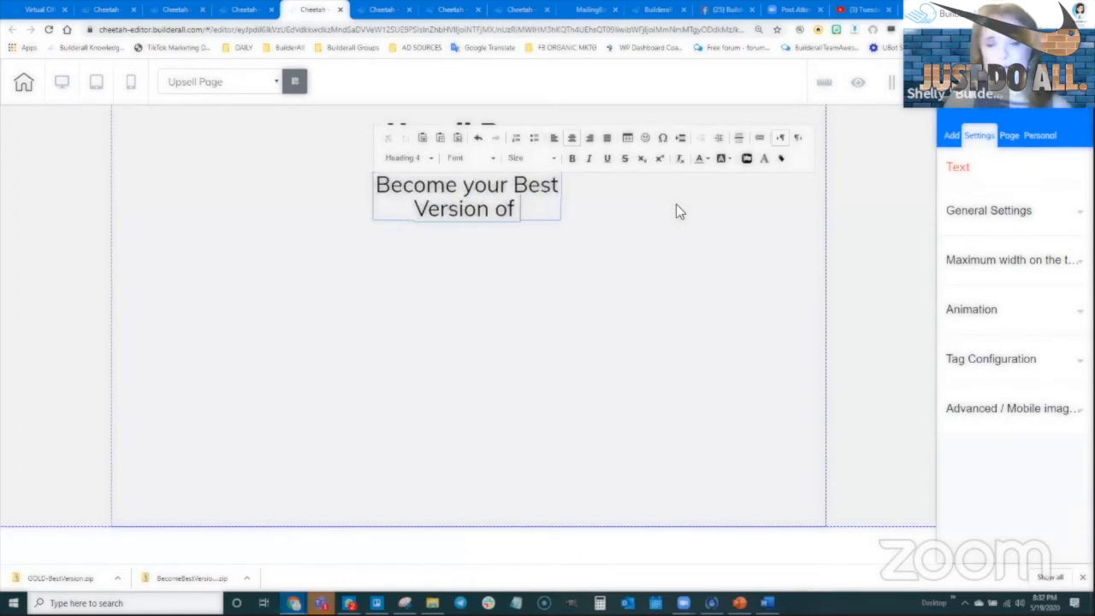
pyautogui.write('Yourself')
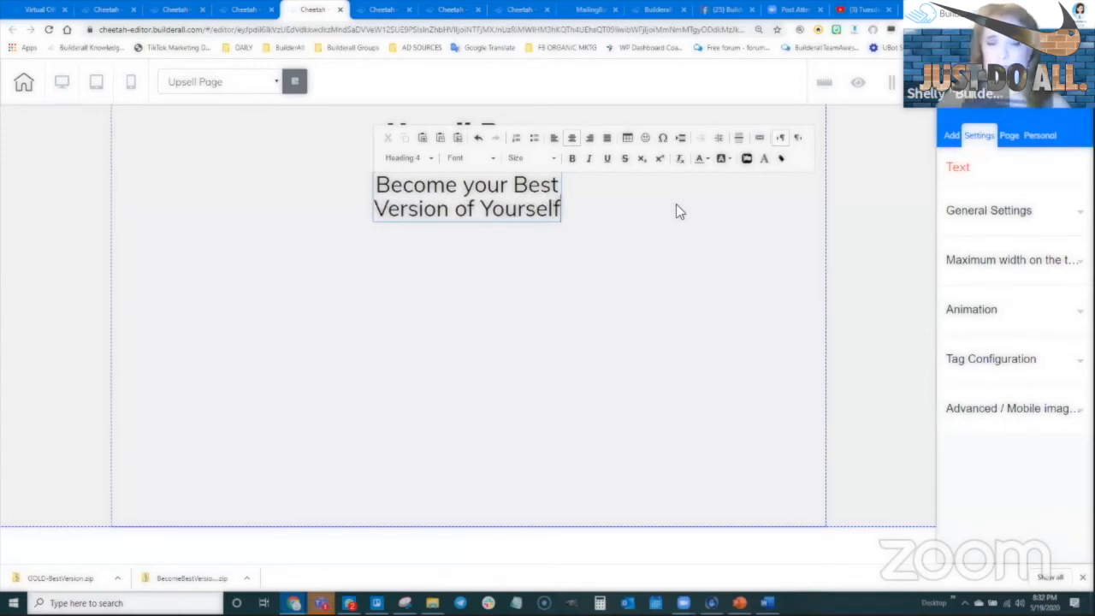
pyautogui.write(' Vid')
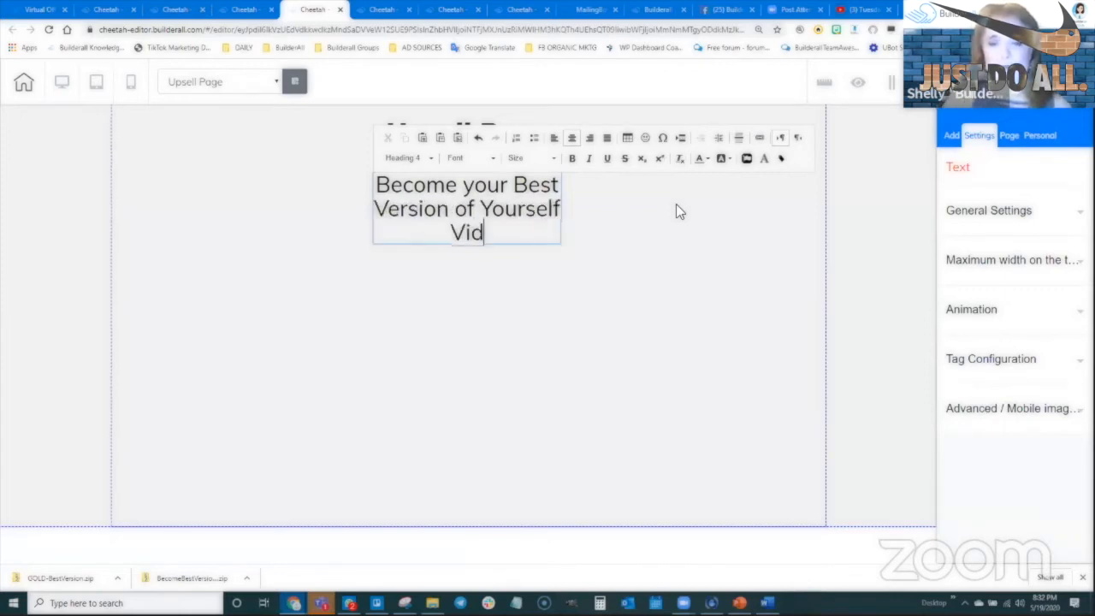
pyautogui.write('eo Series')
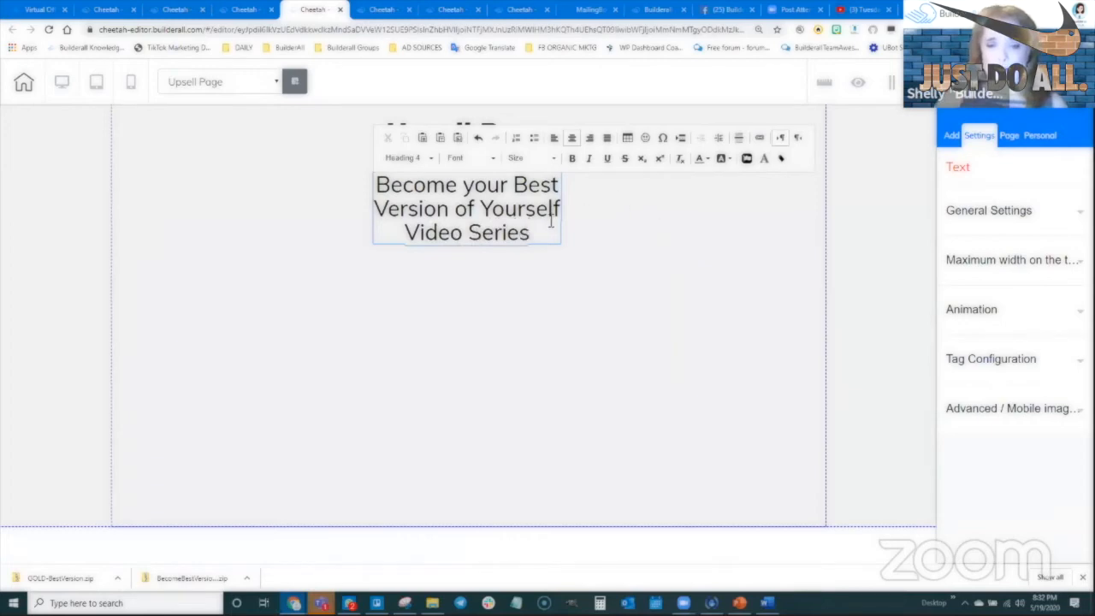
pyautogui.click(560, 210)
pyautogui.press('Return')
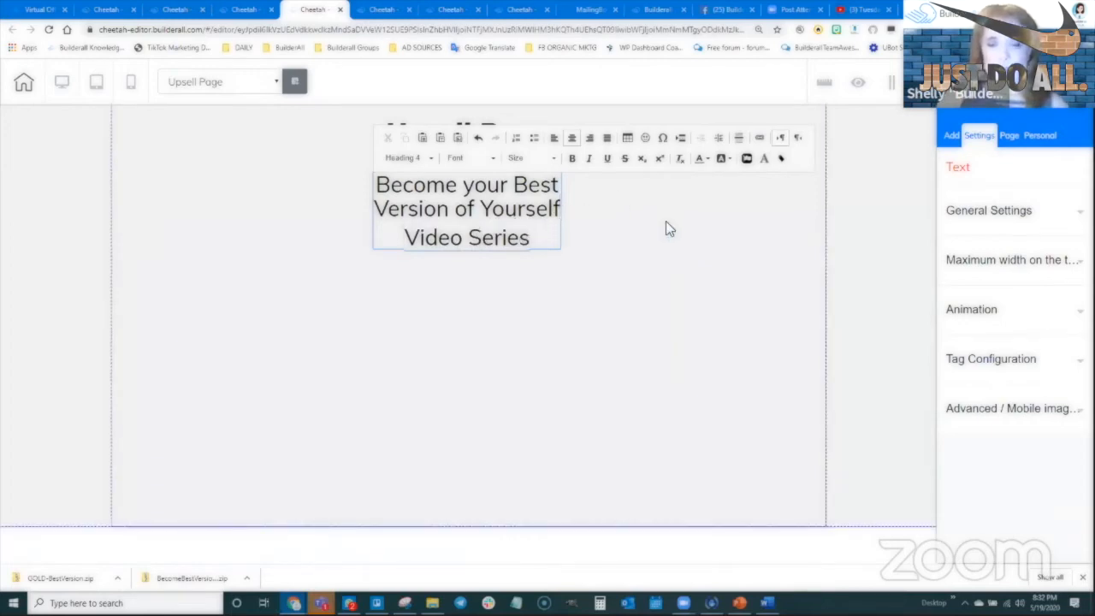
# Widen the subtitle box so its first sentence fits on one line, and center it beneath the Upsell Page heading
pyautogui.click(539, 260)
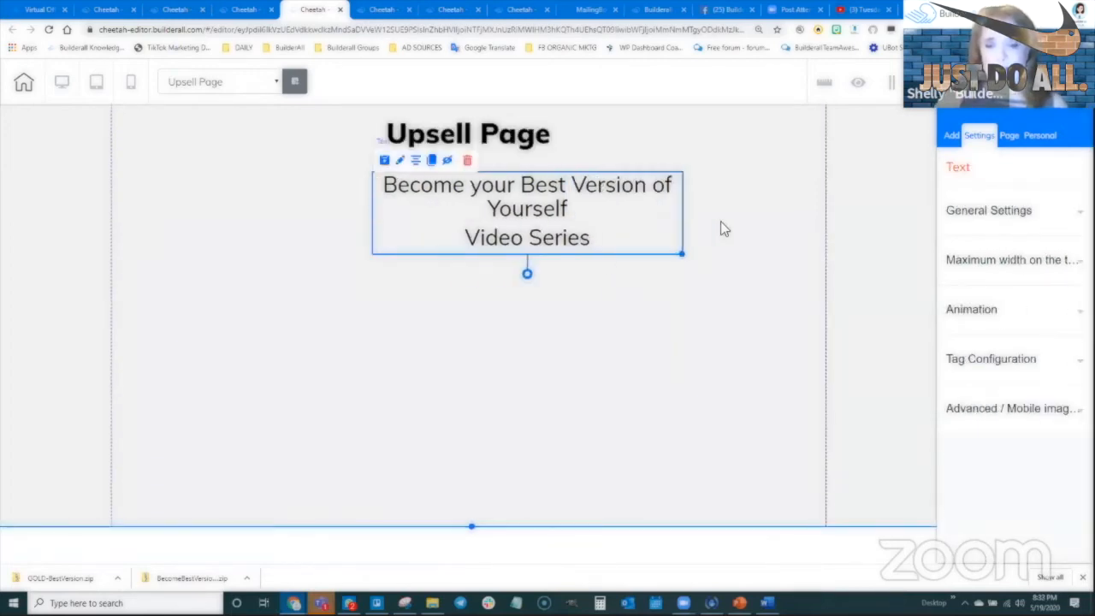
pyautogui.moveTo(682, 254); pyautogui.dragTo(786, 218)
pyautogui.moveTo(717, 188); pyautogui.dragTo(610, 188)
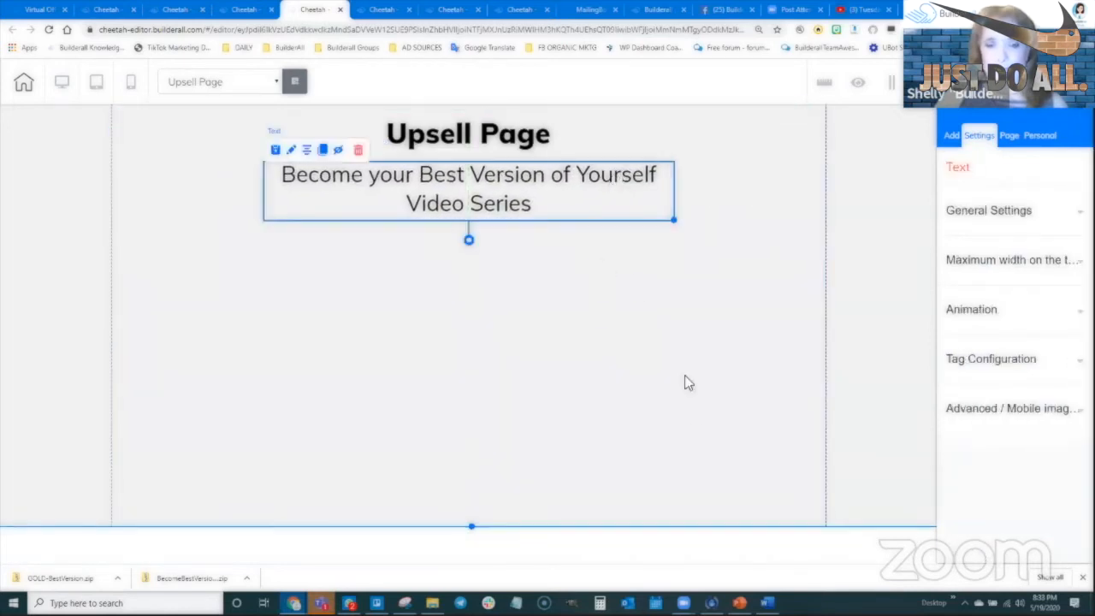
pyautogui.click(704, 353)
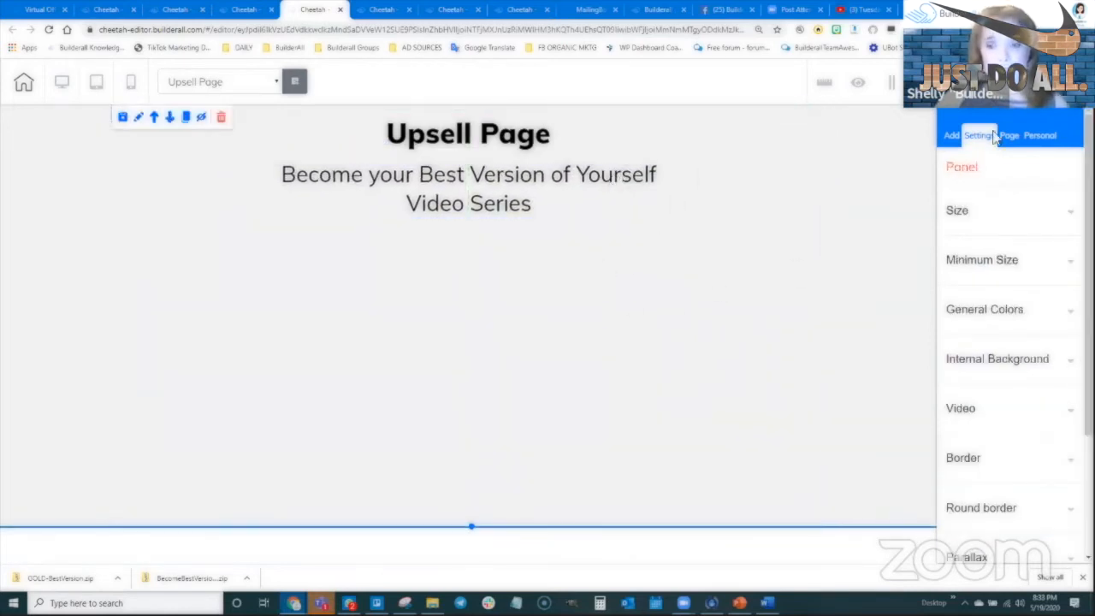
# Add an image element to the Upsell Page panel and position it beneath the subtitle, toward the panel's left side
pyautogui.click(952, 137)
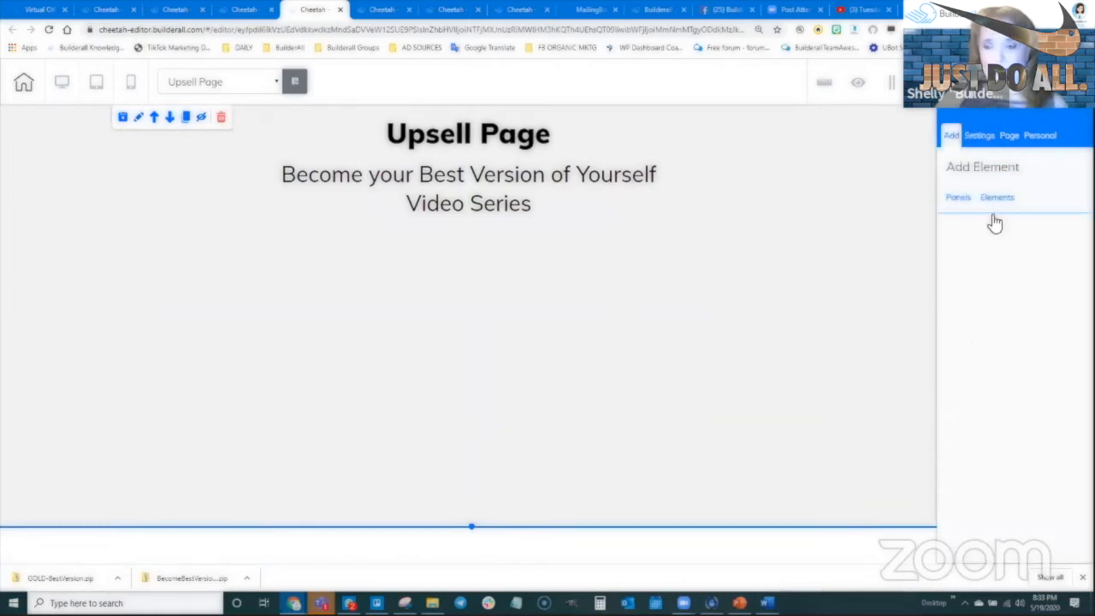
pyautogui.scroll(-7, 997, 419)
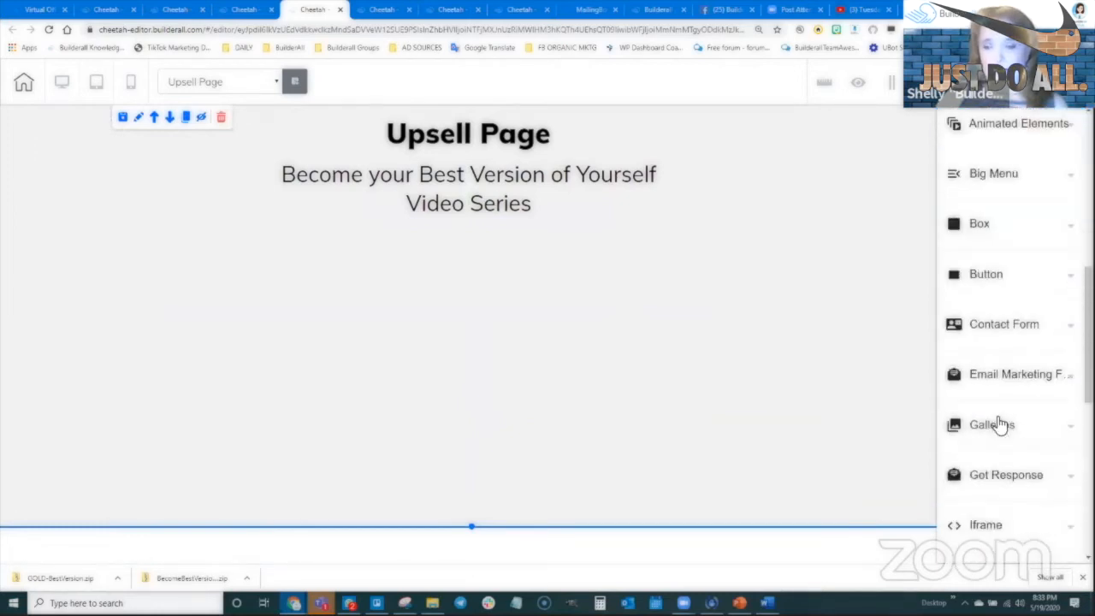
pyautogui.click(984, 303)
pyautogui.moveTo(1029, 373); pyautogui.dragTo(718, 308)
pyautogui.moveTo(373, 397); pyautogui.dragTo(242, 290)
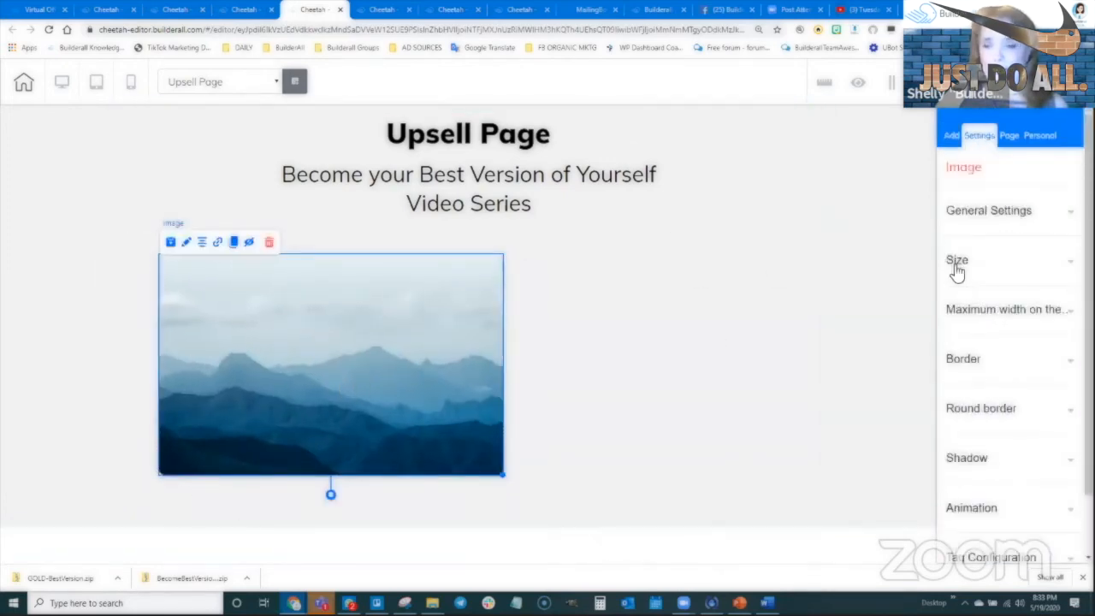
# Start uploading a replacement file for the Upsell Page's placeholder image
pyautogui.click(972, 221)
pyautogui.click(1006, 477)
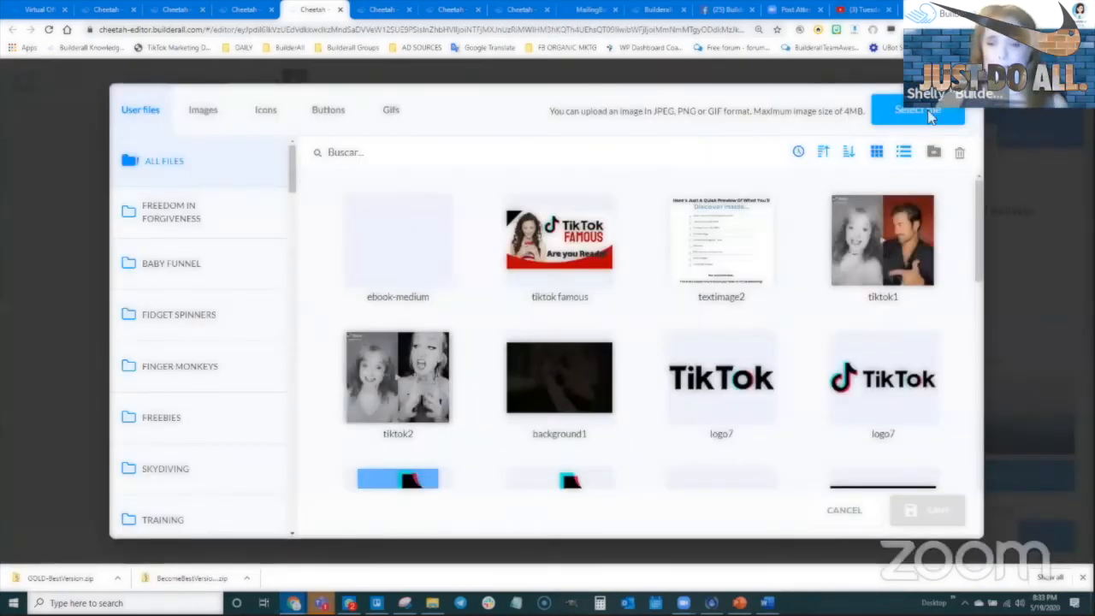
pyautogui.click(923, 115)
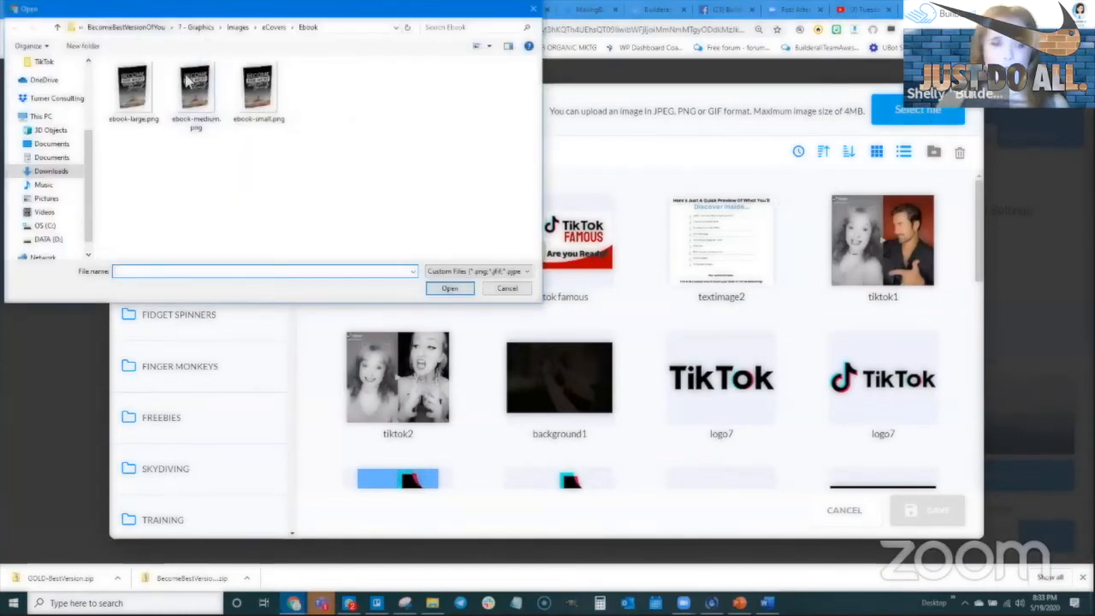
# Examine the Feature Images and Upsell Page image folders of the GOLD-BestVersion package for a suitable product graphic
pyautogui.click(126, 26)
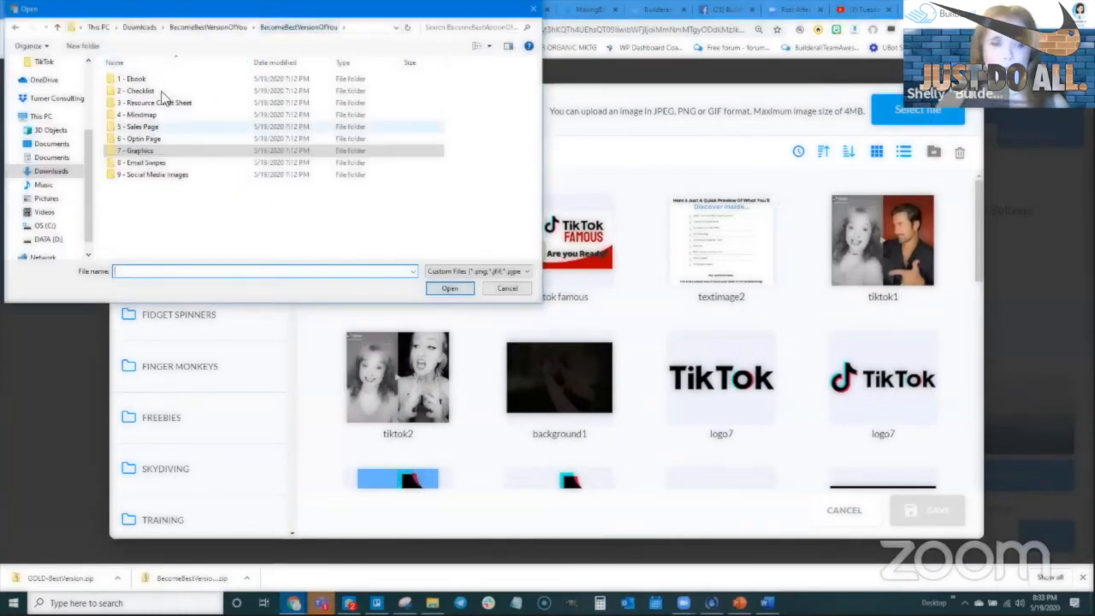
pyautogui.click(152, 26)
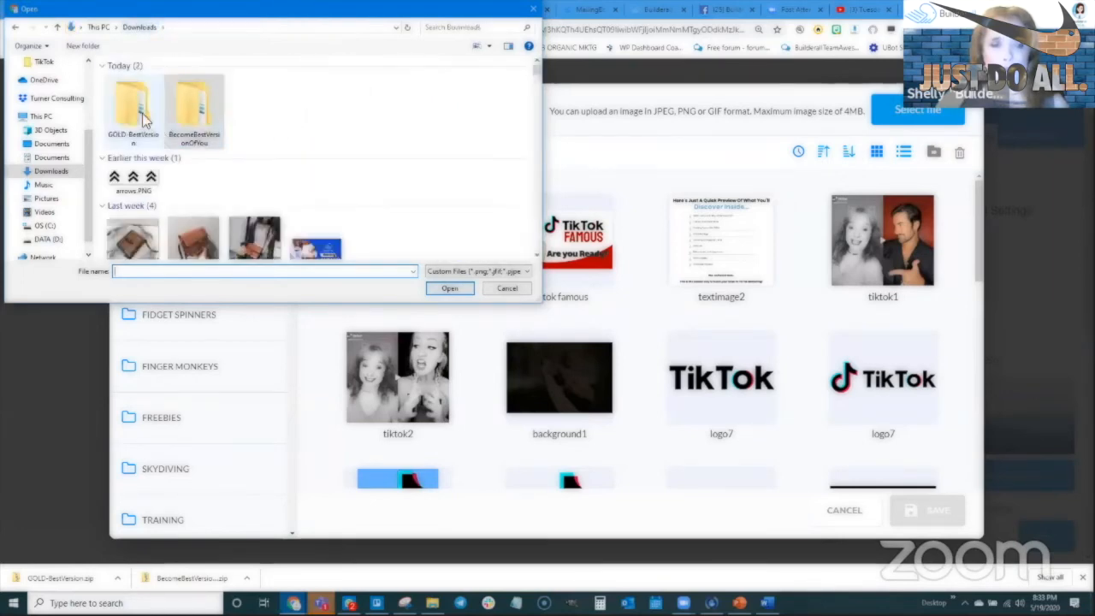
pyautogui.doubleClick(132, 107)
pyautogui.doubleClick(145, 91)
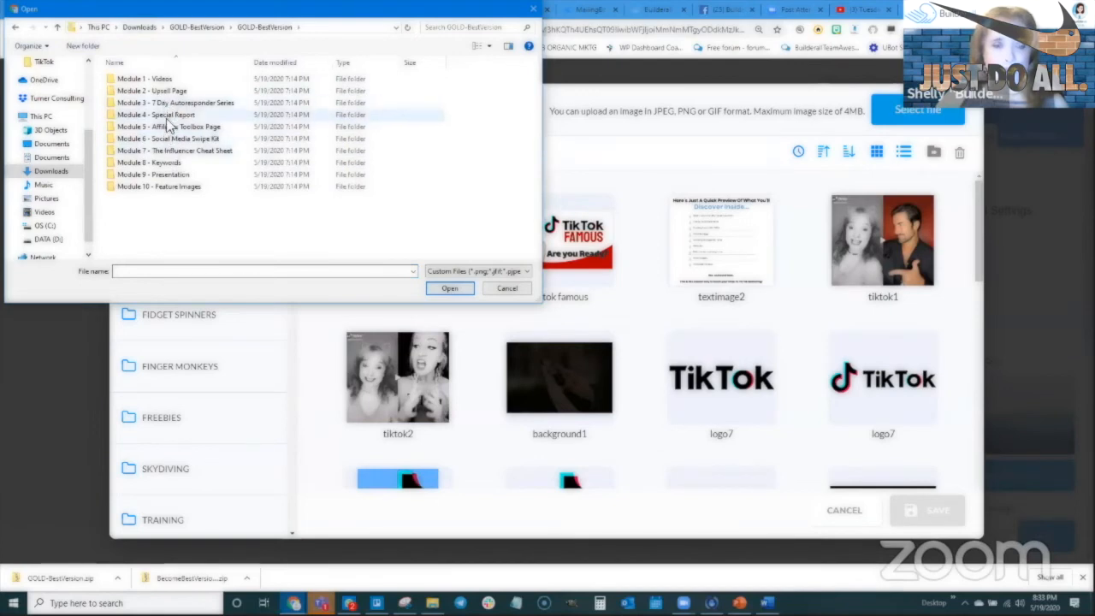
pyautogui.doubleClick(169, 186)
pyautogui.doubleClick(123, 78)
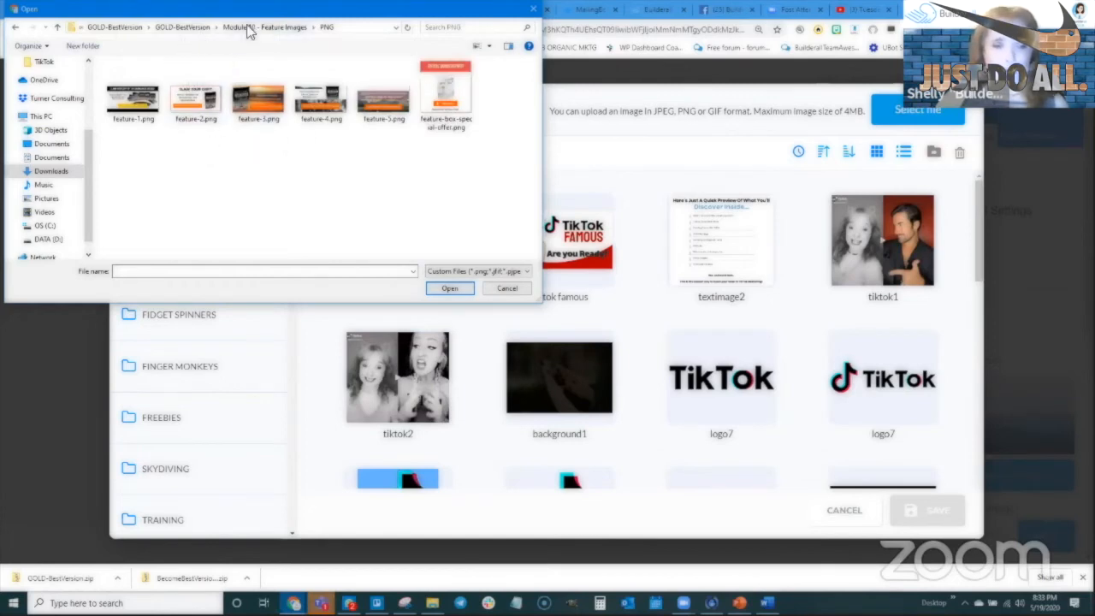
pyautogui.click(198, 26)
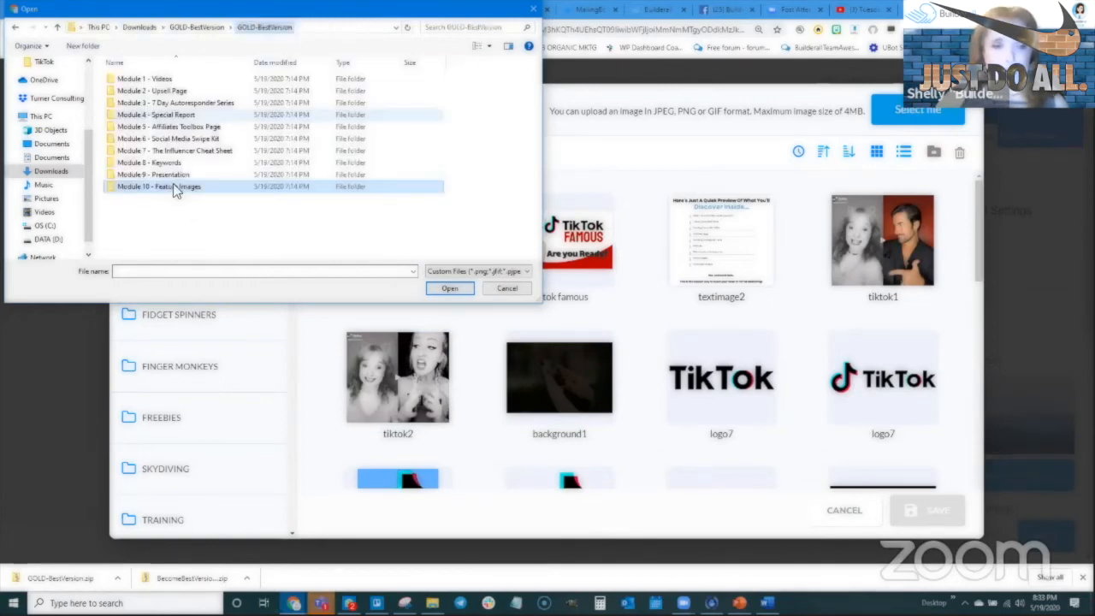
pyautogui.doubleClick(156, 92)
pyautogui.doubleClick(135, 91)
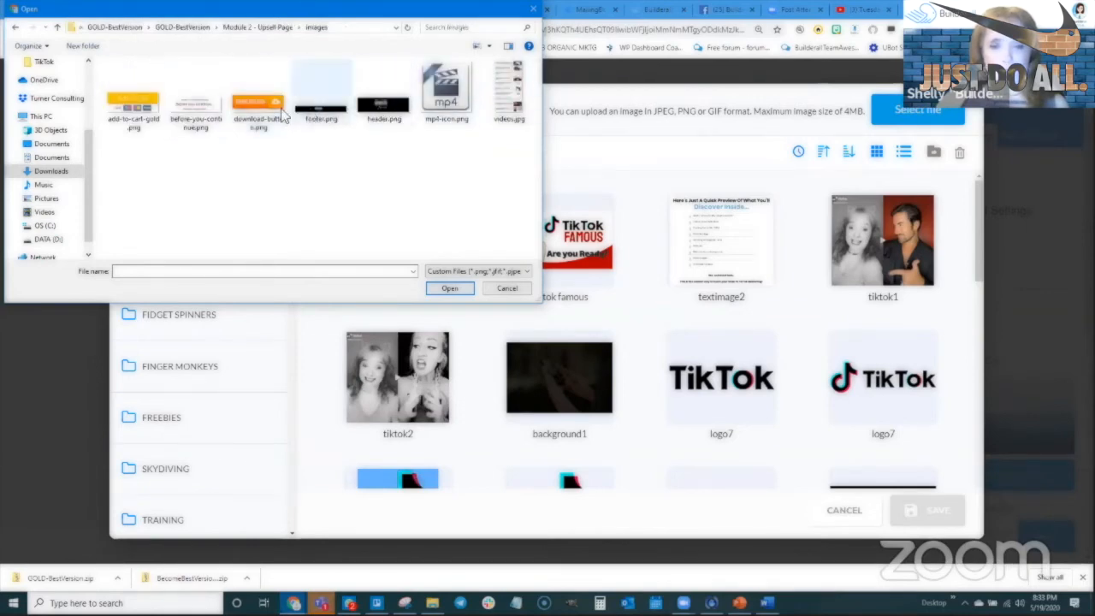
pyautogui.click(186, 28)
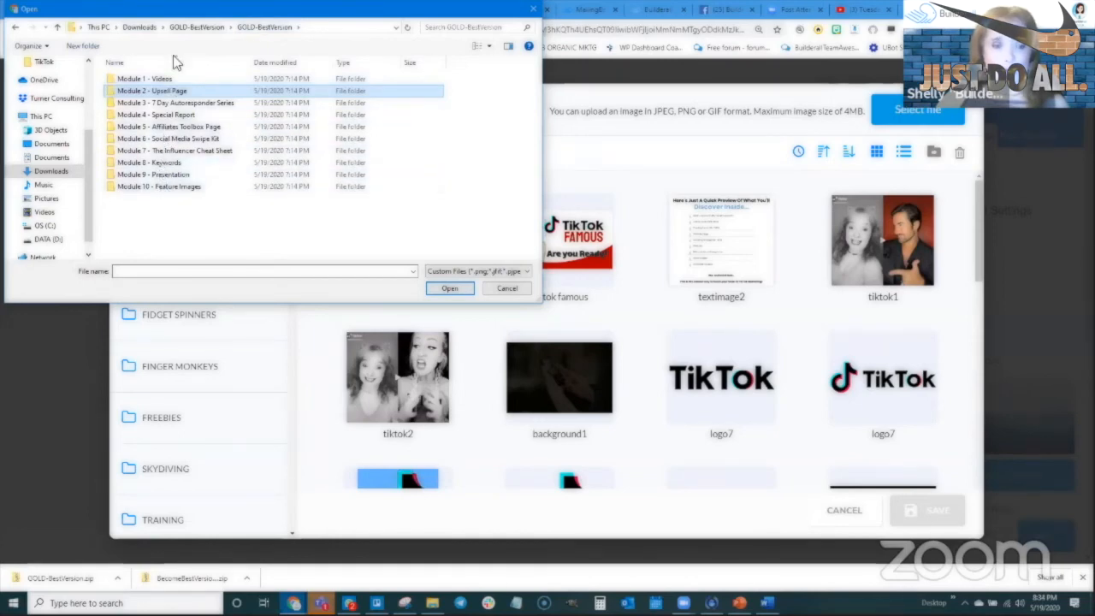
# Look through the Flat images under 7 - Graphics in the BecomeBestVersionOfYou package
pyautogui.click(147, 28)
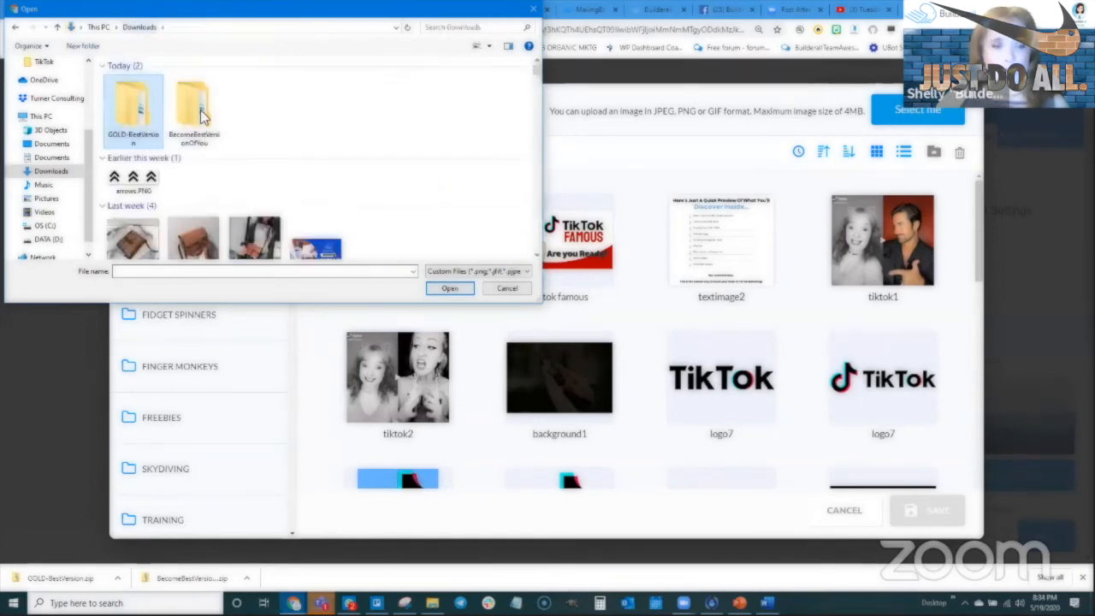
pyautogui.doubleClick(196, 104)
pyautogui.doubleClick(168, 92)
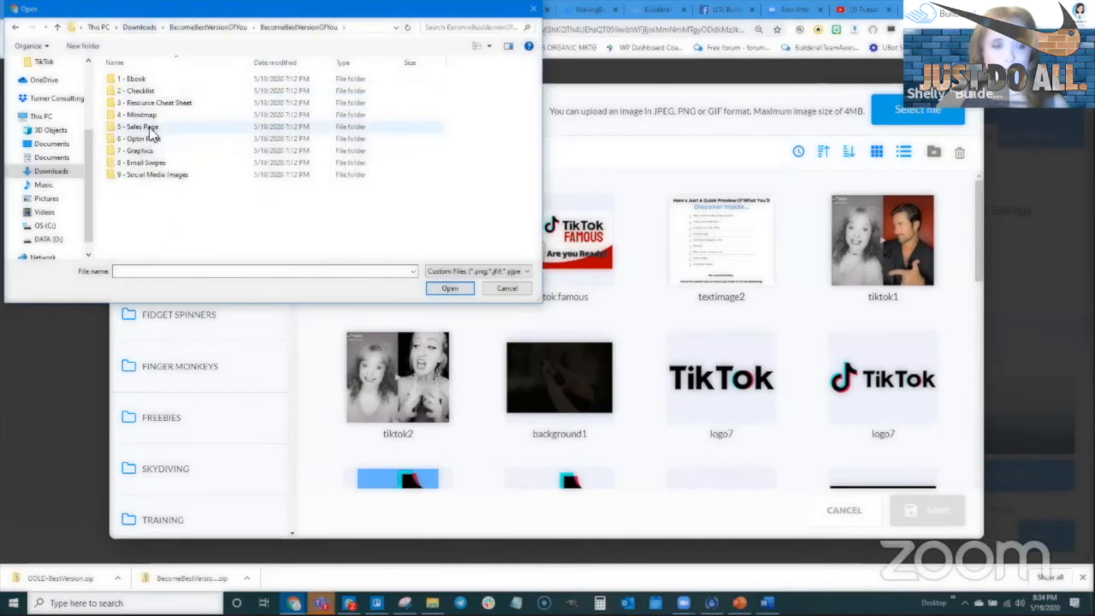
pyautogui.doubleClick(146, 150)
pyautogui.doubleClick(129, 90)
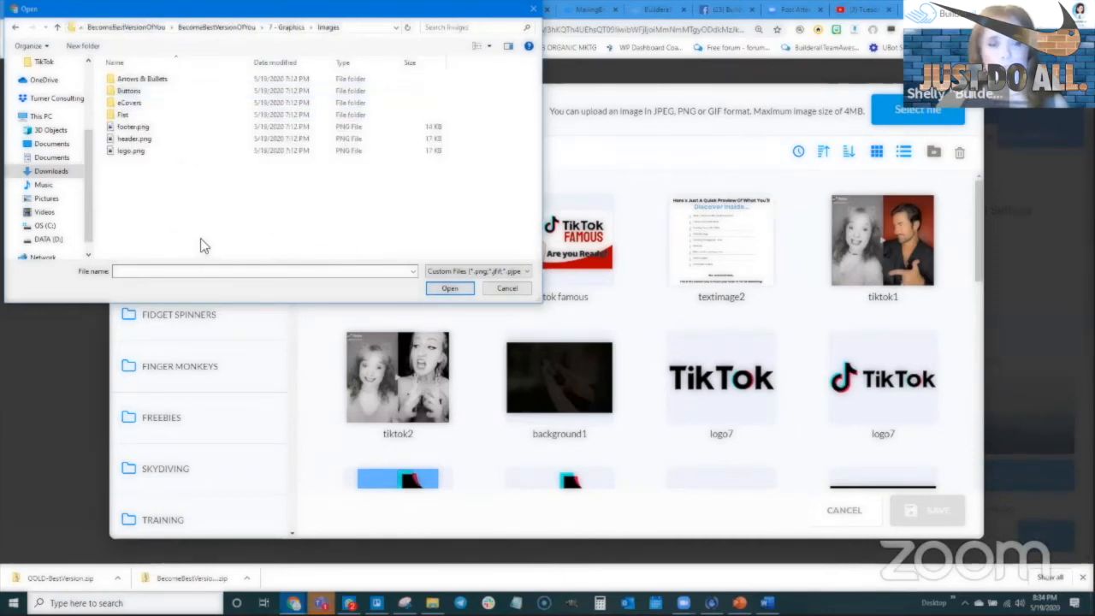
pyautogui.doubleClick(124, 113)
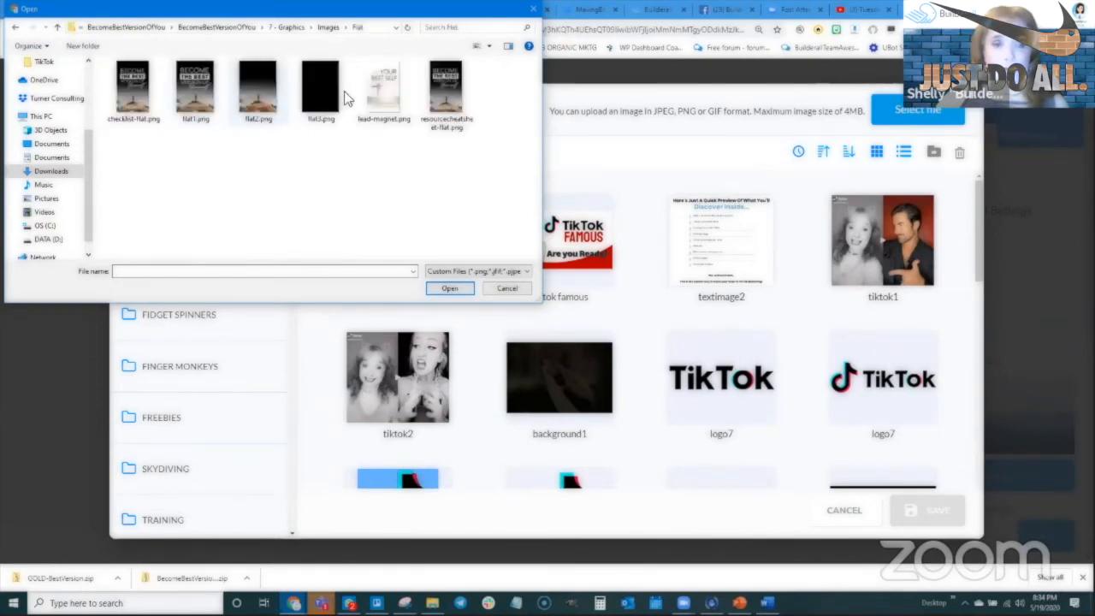
# Upload bundle-small.png from the 5 - Sales Page images folder and use it in place of the placeholder image
pyautogui.click(248, 30)
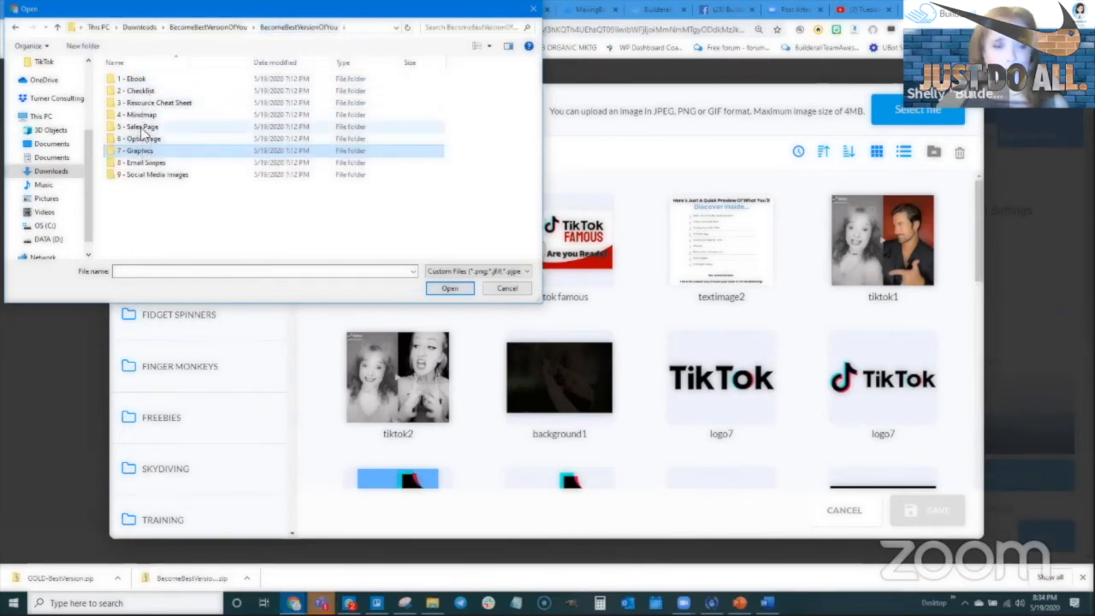
pyautogui.doubleClick(143, 128)
pyautogui.doubleClick(135, 93)
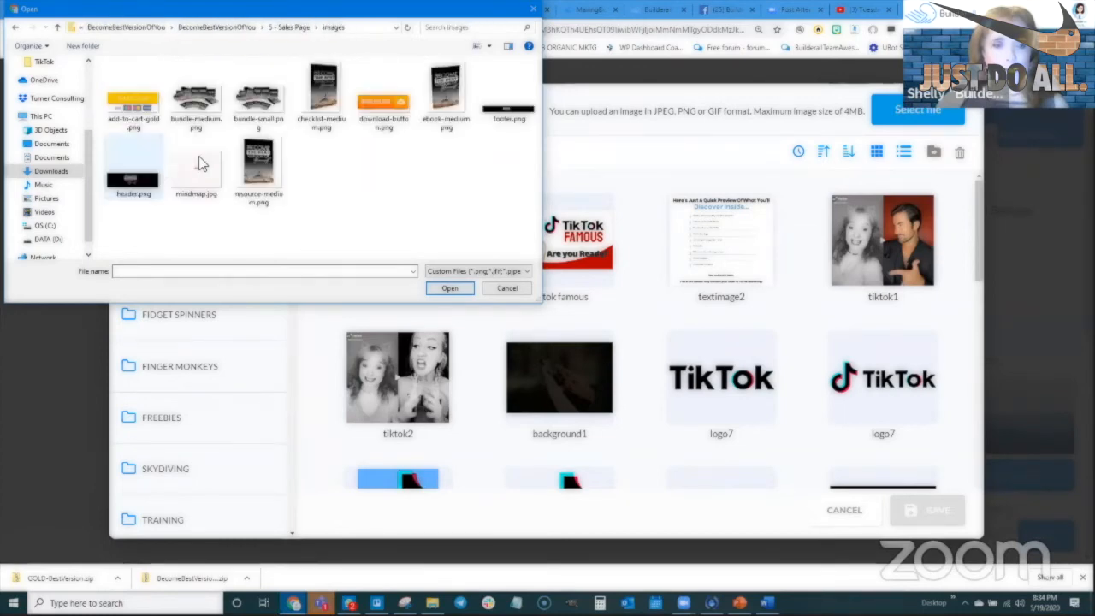
pyautogui.click(254, 101)
pyautogui.click(440, 288)
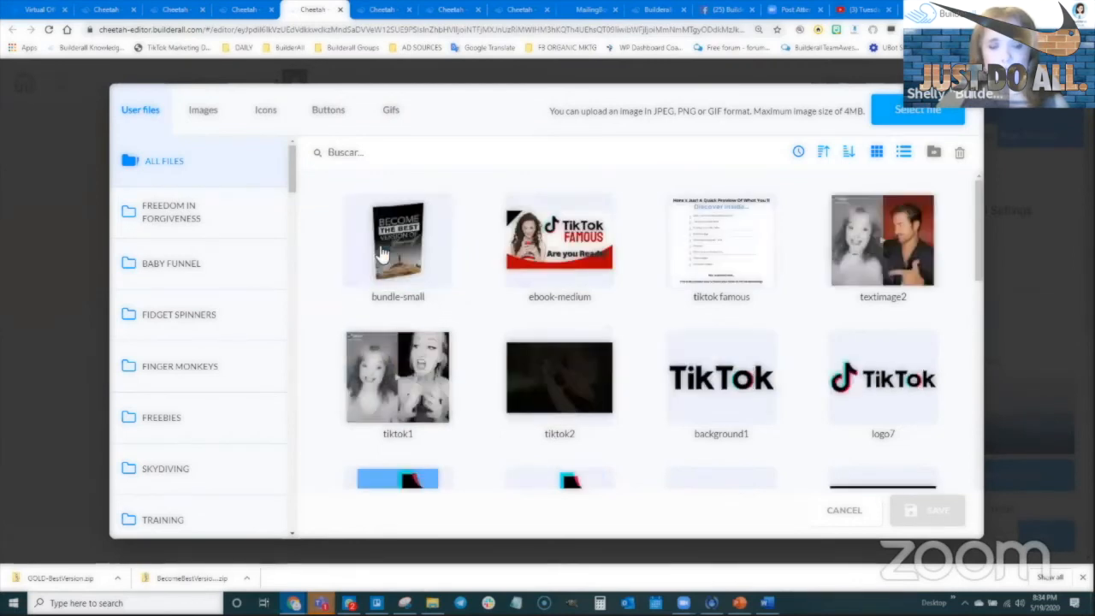
pyautogui.click(430, 211)
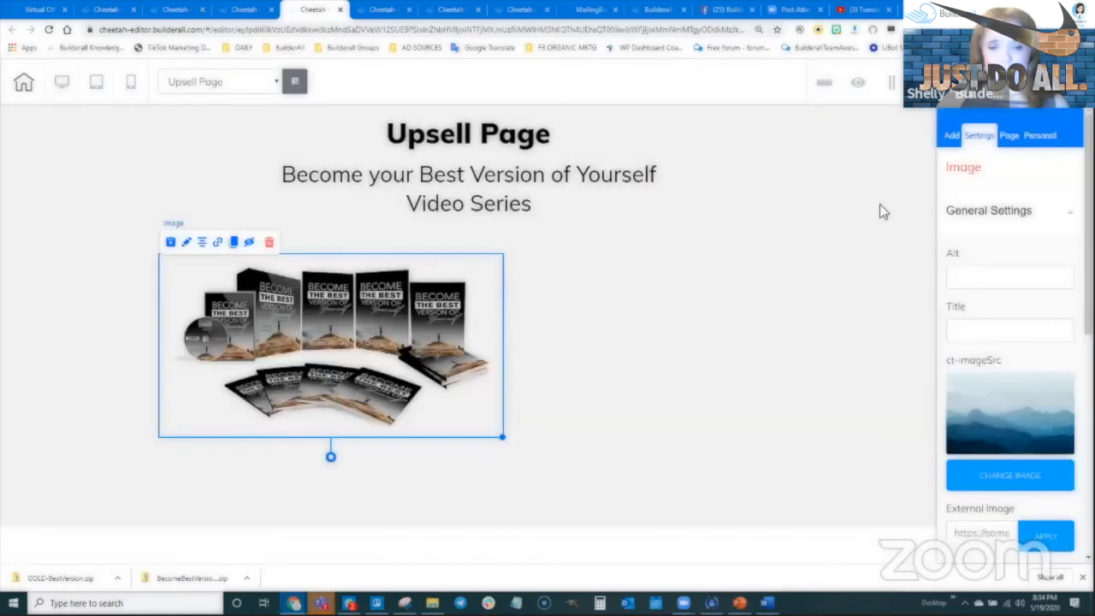
# Add an H5 title beneath the subtitle, to the right of the bundle image
pyautogui.click(951, 137)
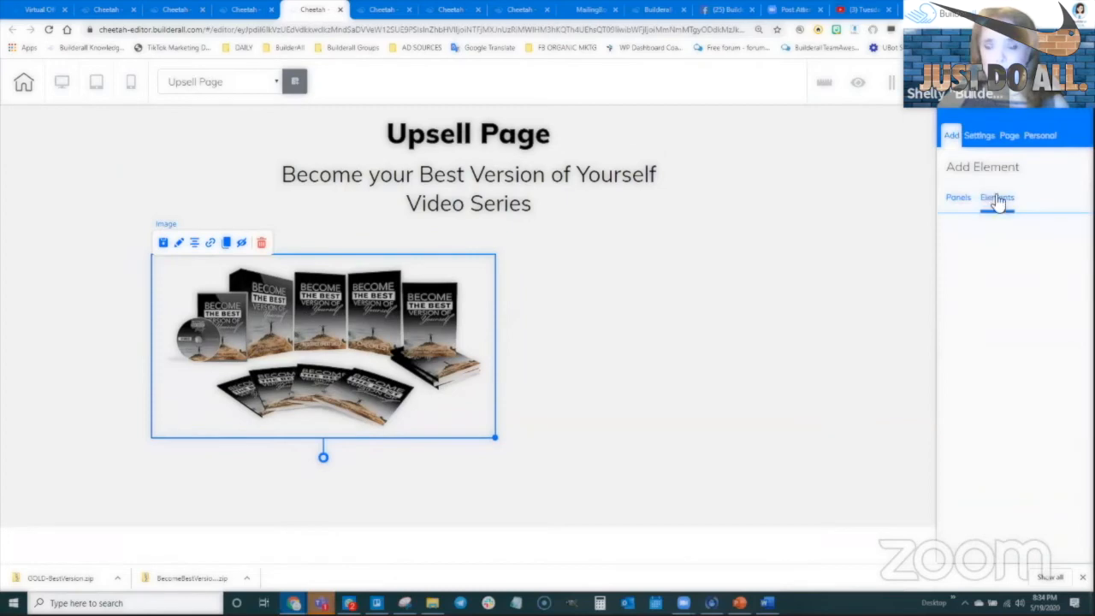
pyautogui.click(997, 198)
pyautogui.click(983, 237)
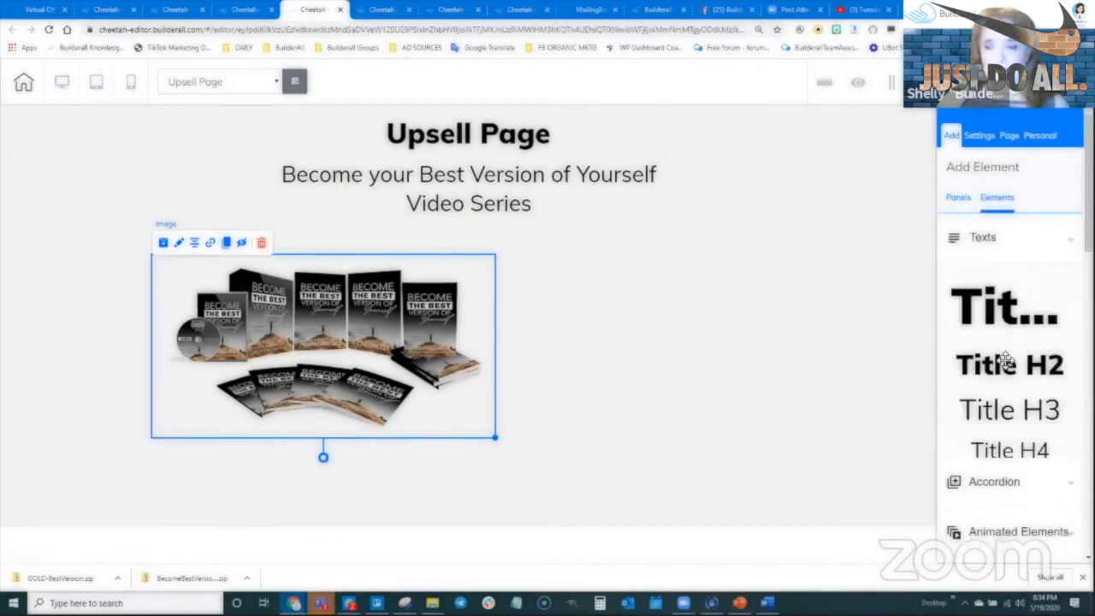
pyautogui.moveTo(1022, 484); pyautogui.dragTo(612, 272)
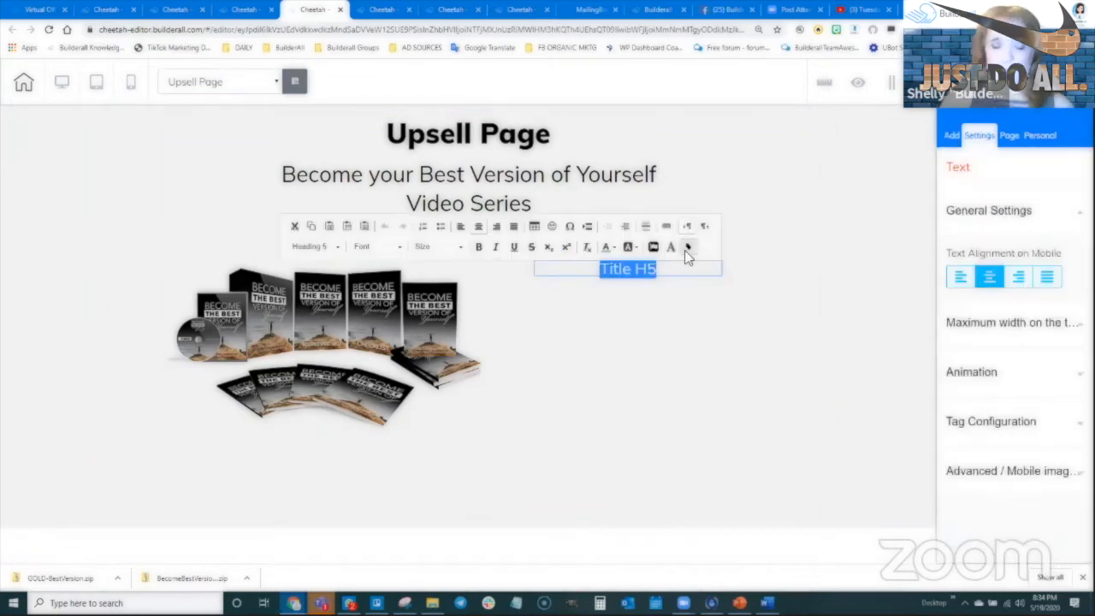
# Replace the H5 text with "You don't want to miss the chance to get the video series that goes right along with the ebook."
pyautogui.write("You don't want to")
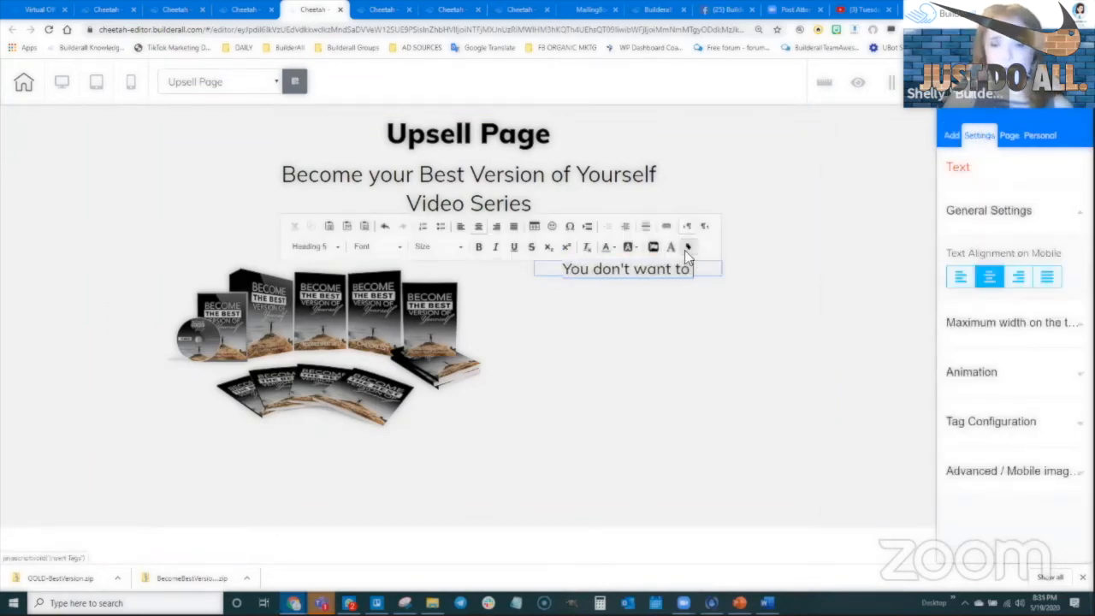
pyautogui.write(' miss the chance to get th')
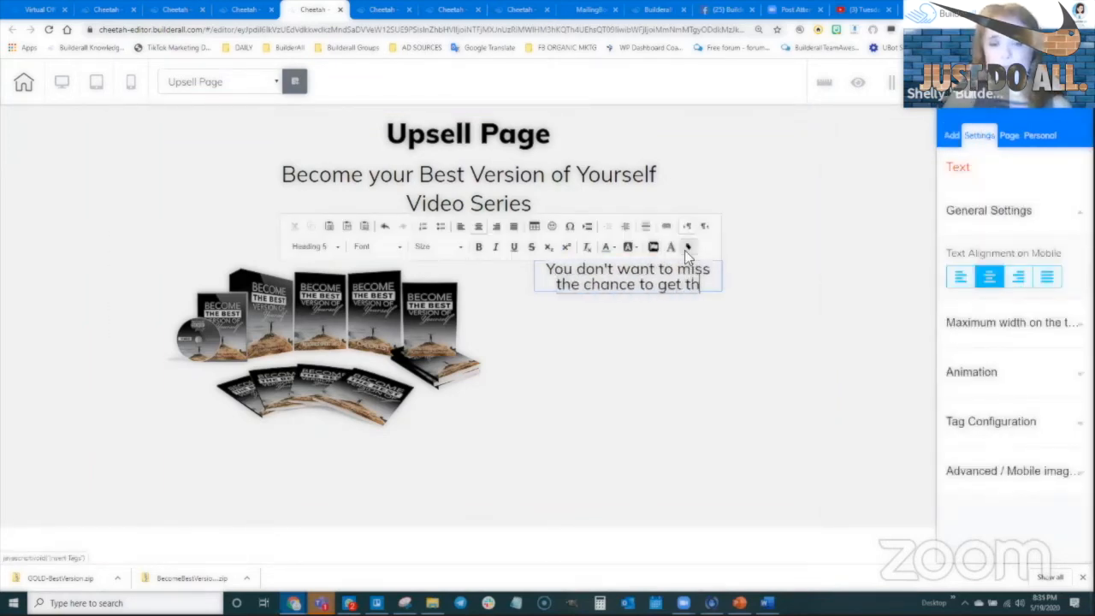
pyautogui.write('e video series')
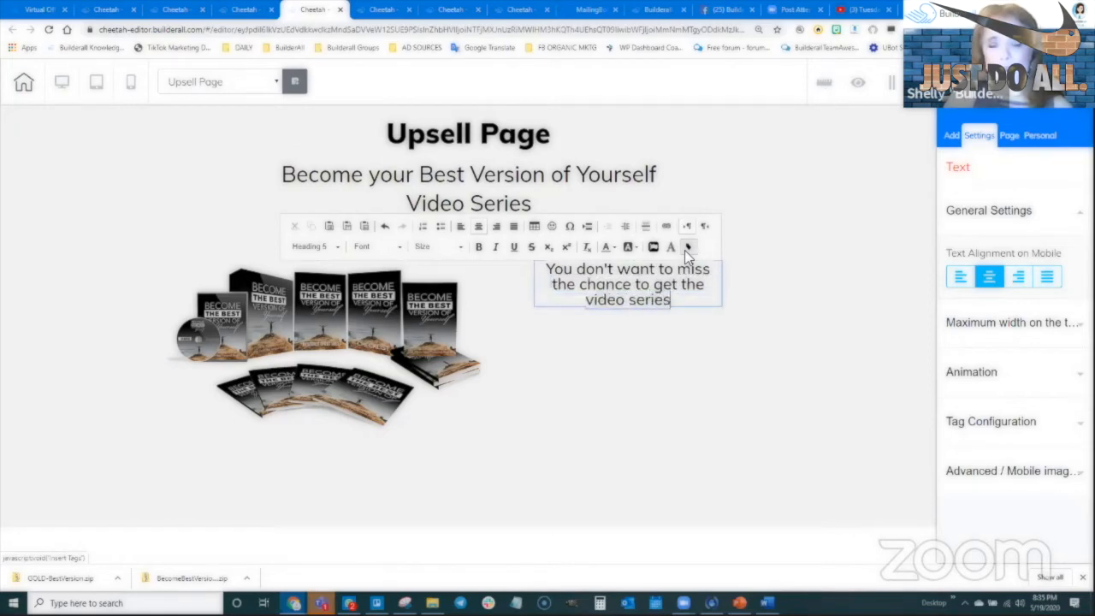
pyautogui.write(' that goes right along ')
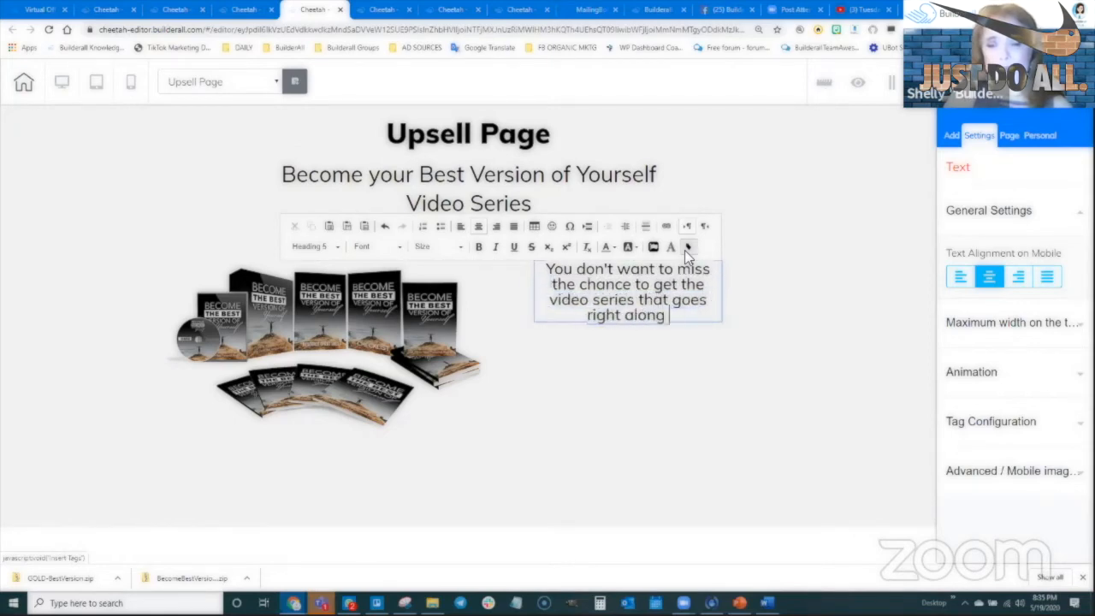
pyautogui.write('with the ebook.')
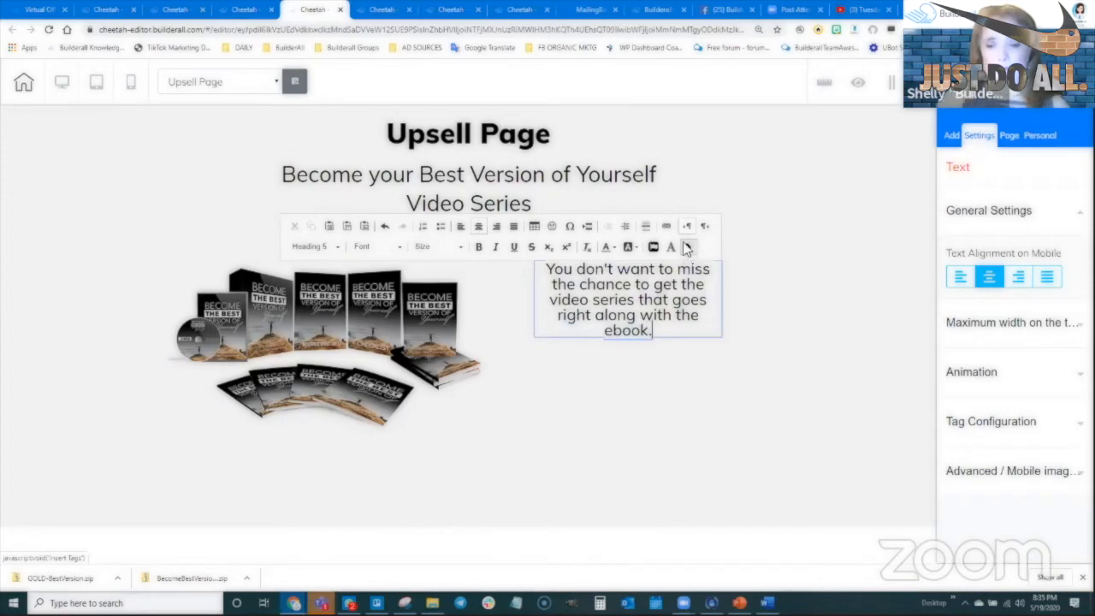
# Widen the video series text box so it wraps to four lines, and shift it slightly up and left
pyautogui.click(770, 286)
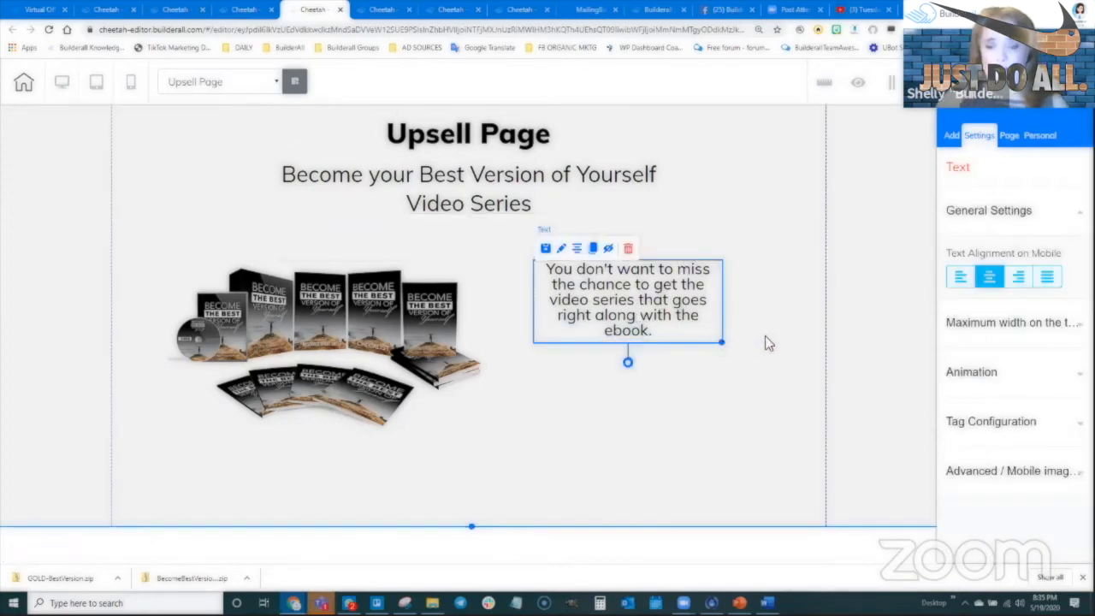
pyautogui.moveTo(722, 342); pyautogui.dragTo(768, 340)
pyautogui.moveTo(665, 293); pyautogui.dragTo(649, 286)
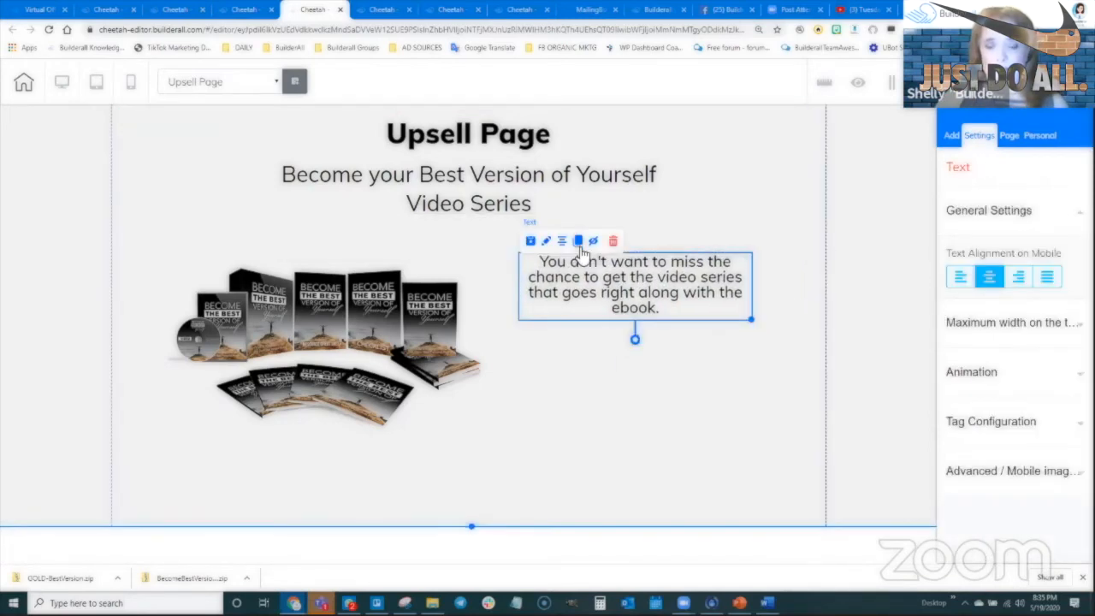
# Duplicate the video series text box, place the copy directly beneath it, and replace its text with "$0.05"
pyautogui.click(578, 241)
pyautogui.moveTo(655, 359); pyautogui.dragTo(605, 330)
pyautogui.click(659, 383)
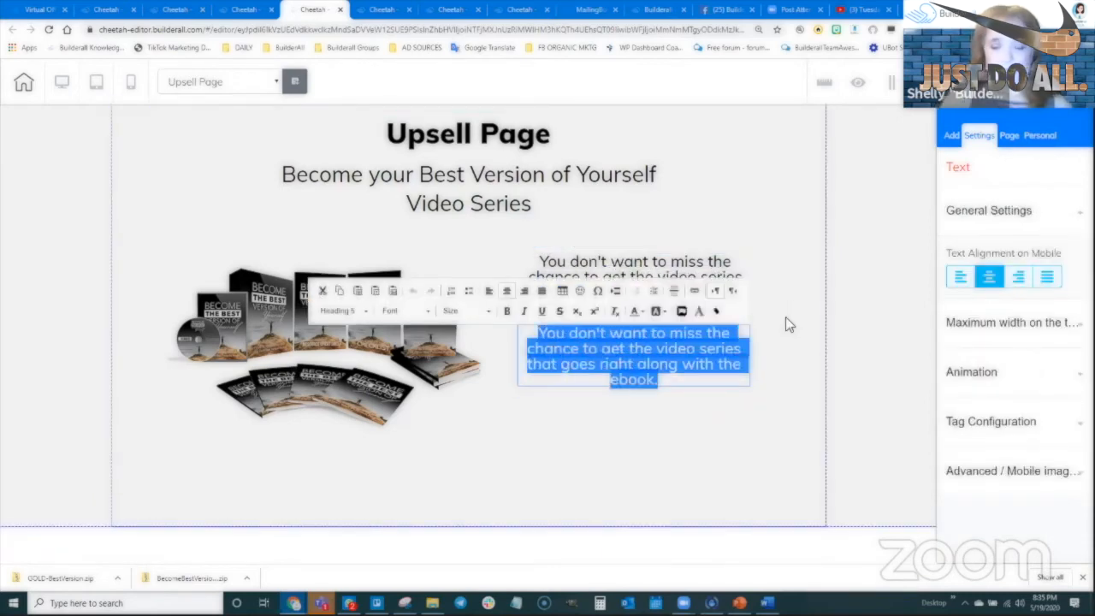
pyautogui.write('$0')
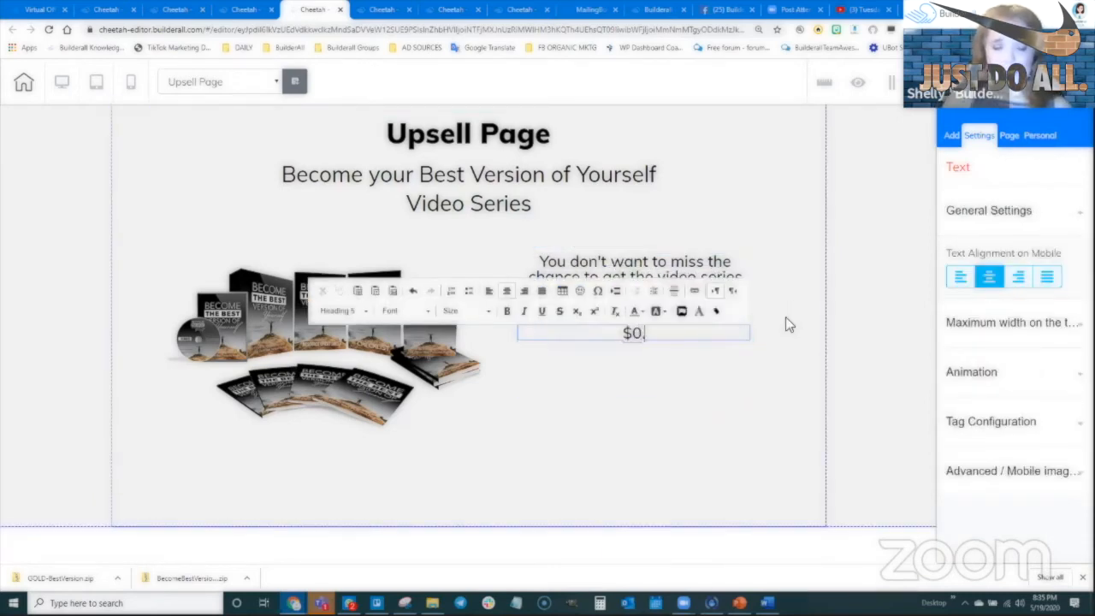
pyautogui.write('.05')
# Format the $0.05 price text as Neutral Paragraph and set its font size to 50
pyautogui.moveTo(693, 328); pyautogui.dragTo(606, 334)
pyautogui.click(342, 311)
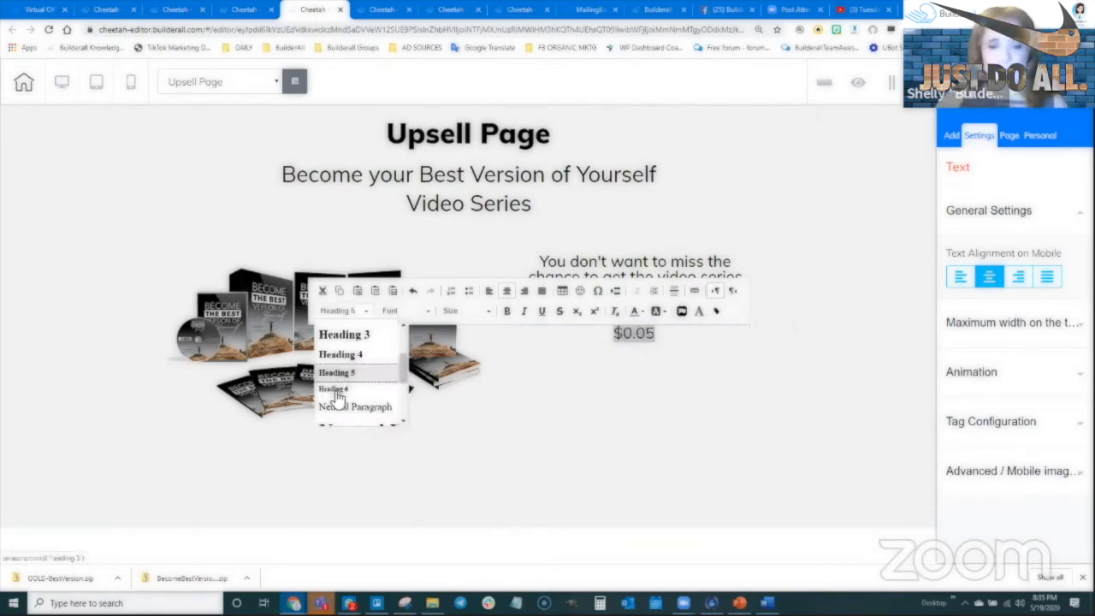
pyautogui.scroll(-2, 350, 385)
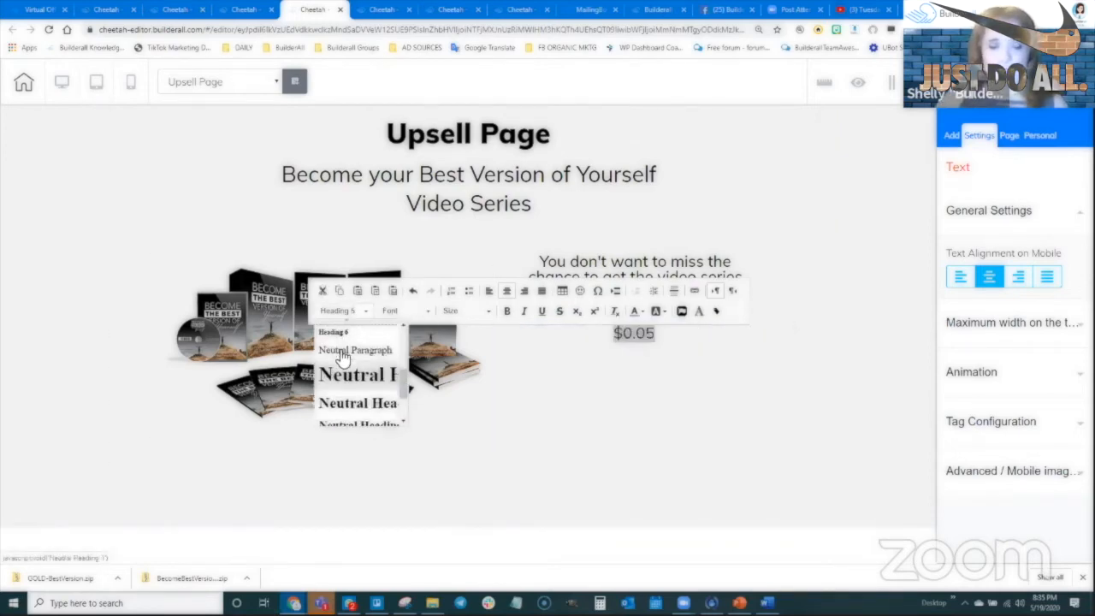
pyautogui.click(468, 310)
pyautogui.scroll(-10, 468, 385)
pyautogui.scroll(-2, 469, 380)
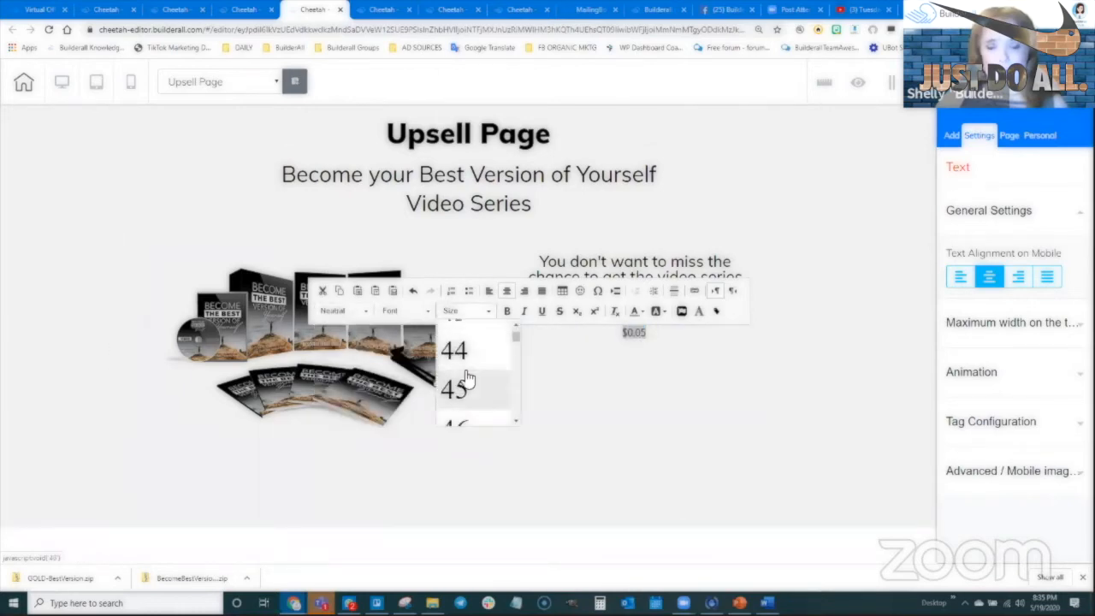
pyautogui.scroll(2, 468, 379)
pyautogui.click(462, 370)
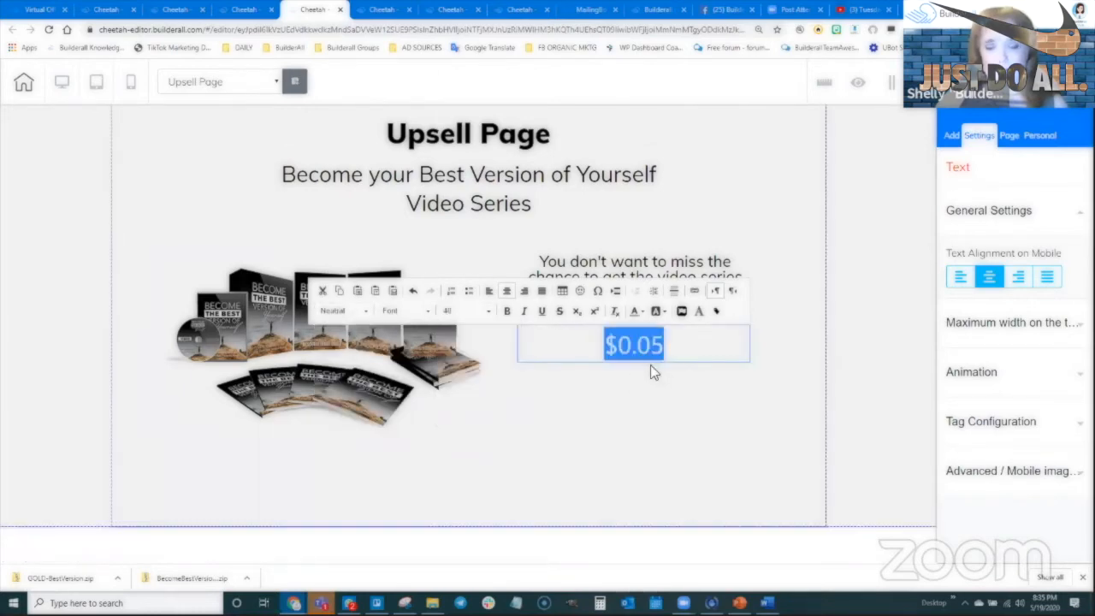
pyautogui.click(445, 313)
pyautogui.scroll(-5, 462, 384)
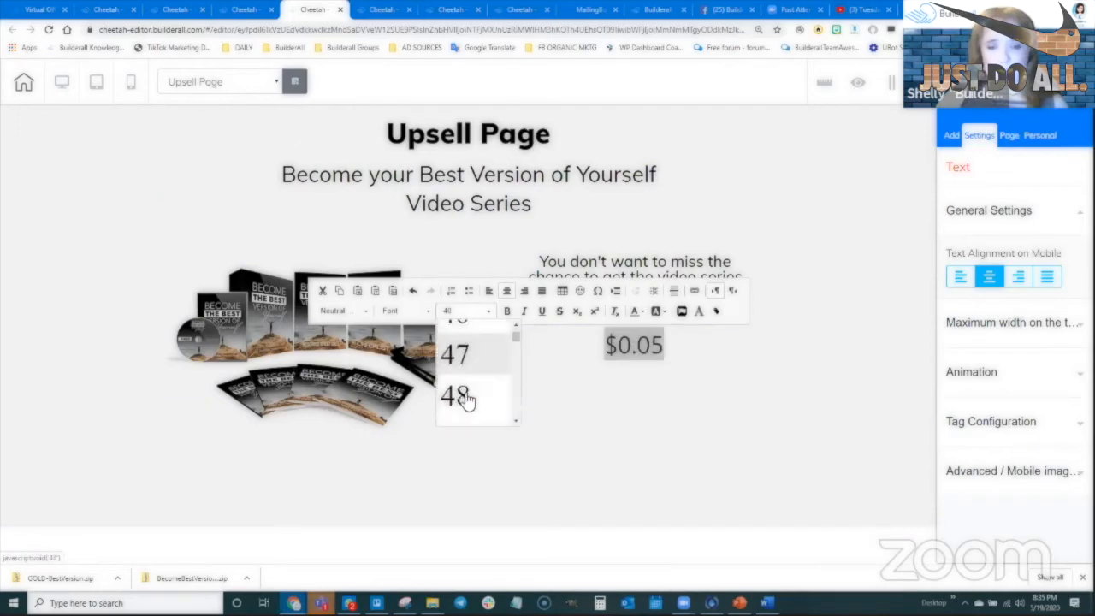
pyautogui.click(468, 389)
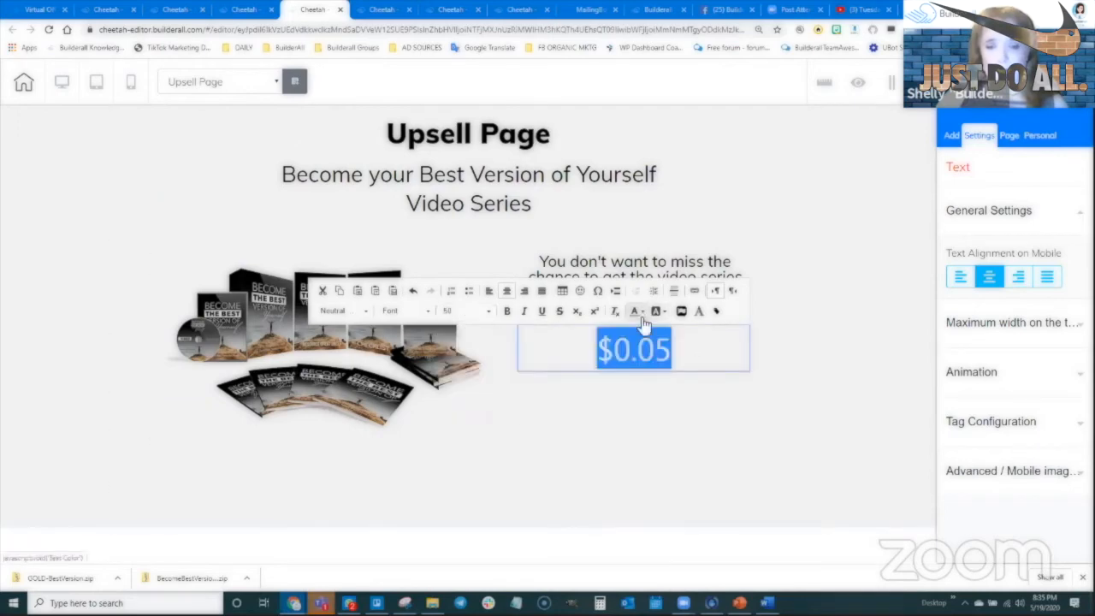
# Color the $0.05 price text red and shift it slightly up, closer to the video series text
pyautogui.click(638, 311)
pyautogui.click(657, 384)
pyautogui.click(659, 334)
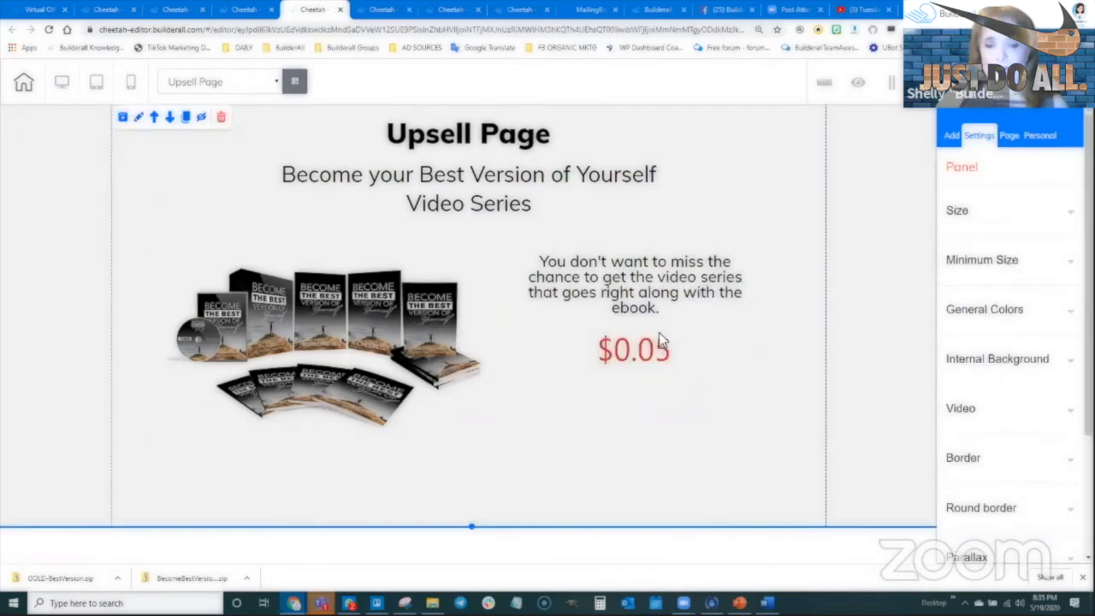
pyautogui.click(647, 344)
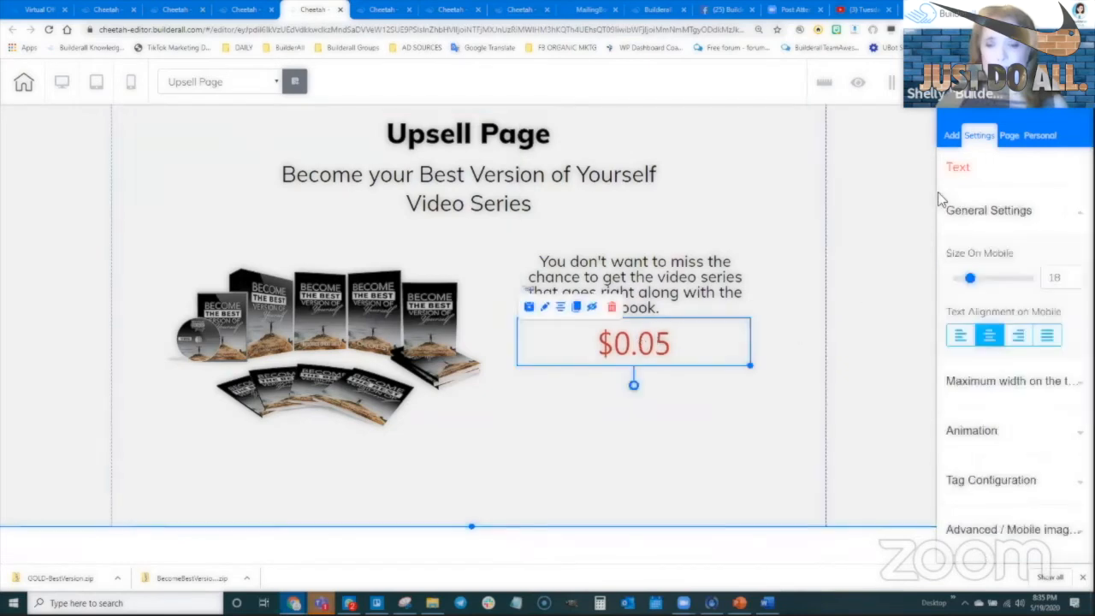
# Add a green button element directly beneath the $0.05 price
pyautogui.click(951, 136)
pyautogui.click(1005, 213)
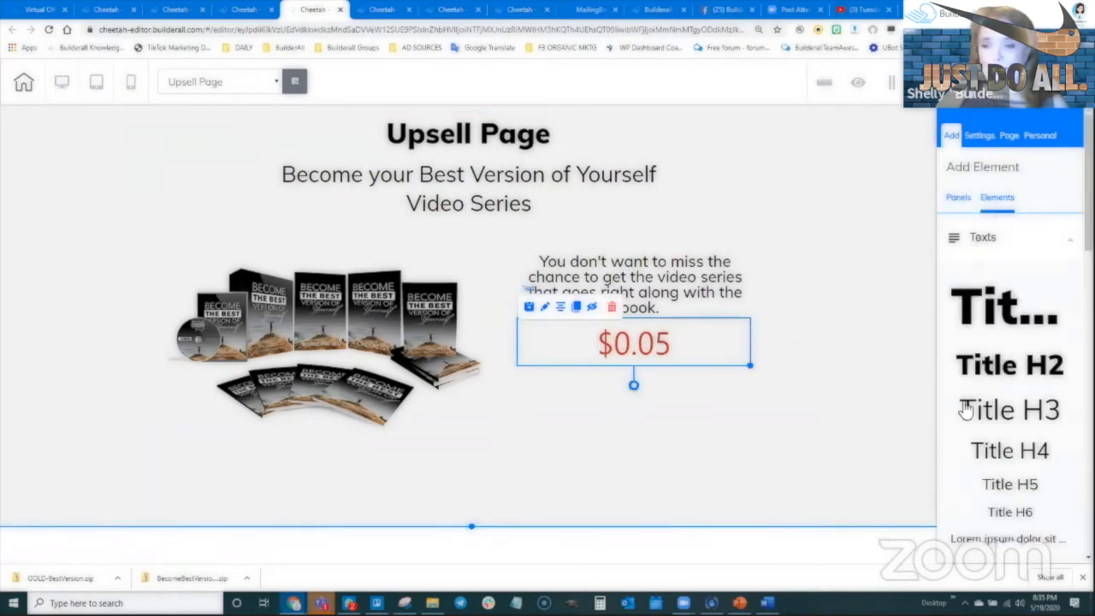
pyautogui.scroll(-1, 976, 454)
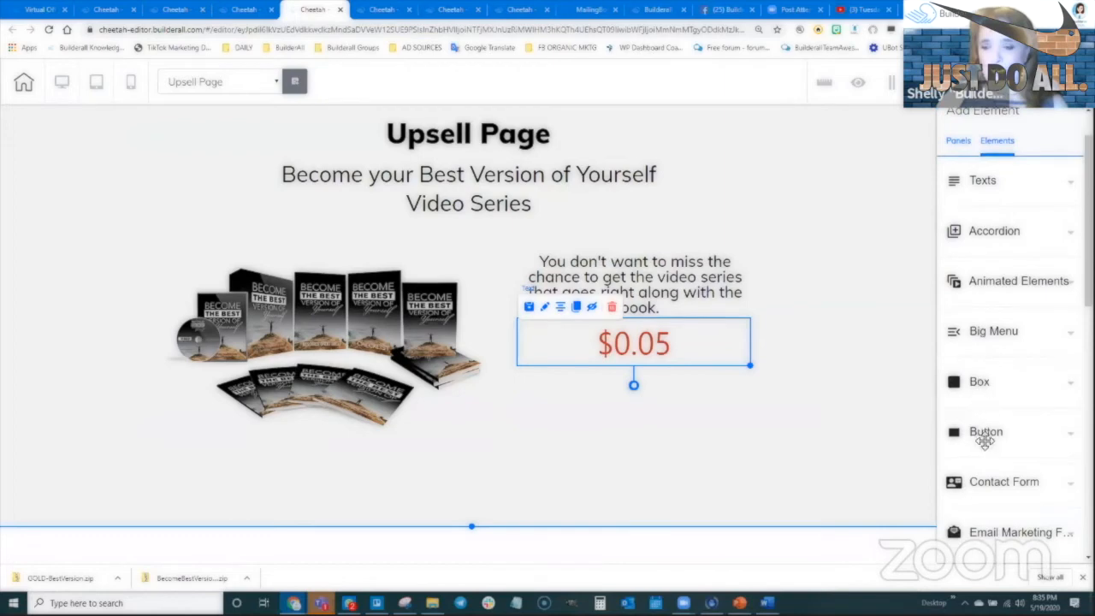
pyautogui.click(985, 433)
pyautogui.moveTo(1024, 526); pyautogui.dragTo(659, 404)
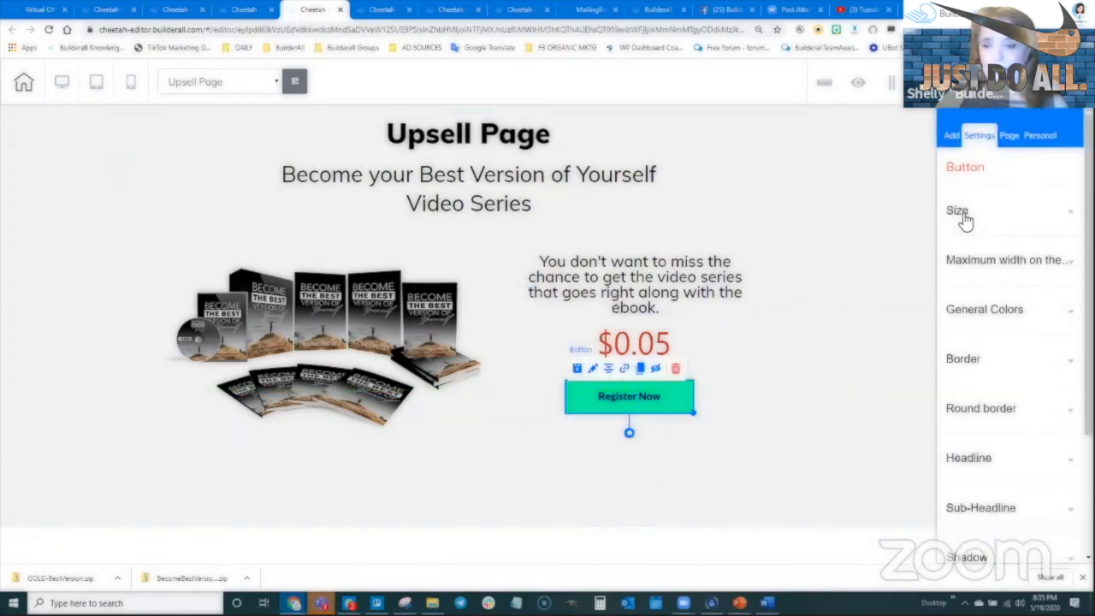
# Change the new button's headline to "BUY NOW"
pyautogui.scroll(-2, 974, 420)
pyautogui.click(980, 428)
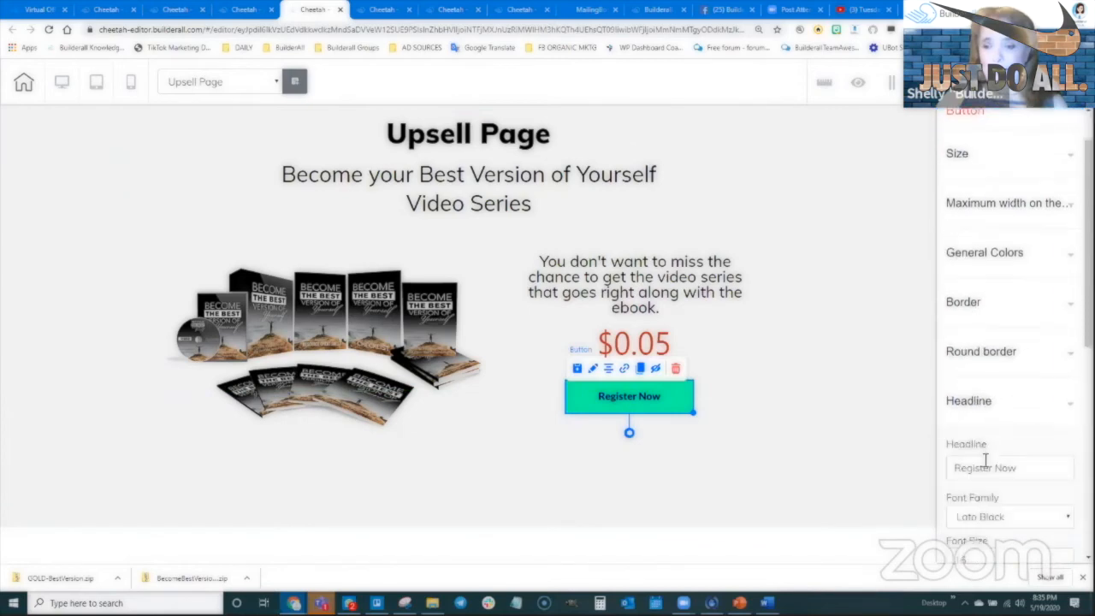
pyautogui.moveTo(1014, 468); pyautogui.dragTo(933, 490)
pyautogui.write('BUY NOW')
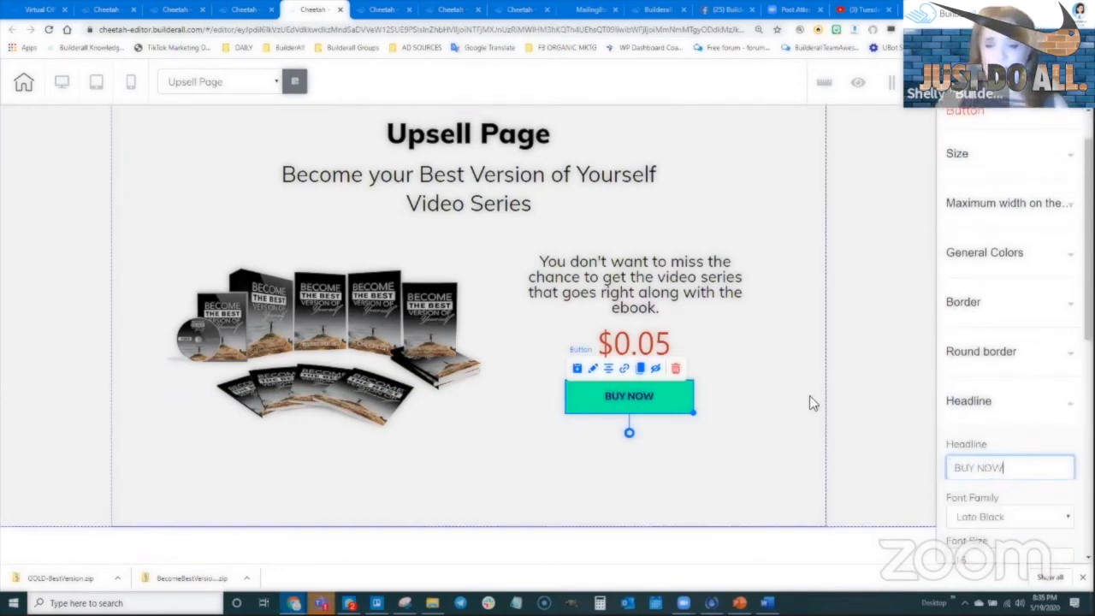
pyautogui.click(768, 413)
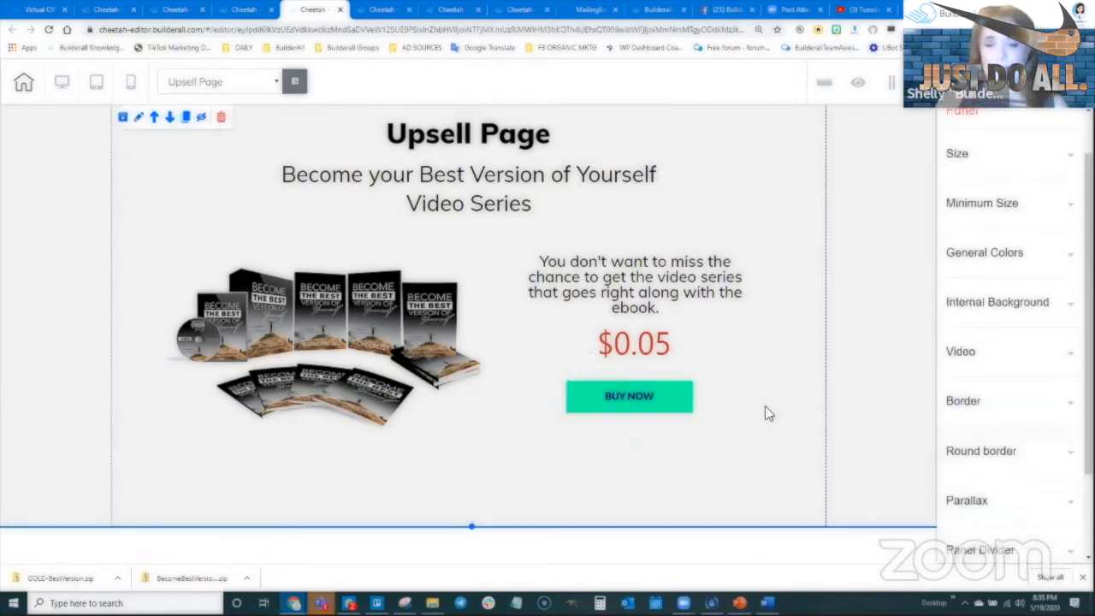
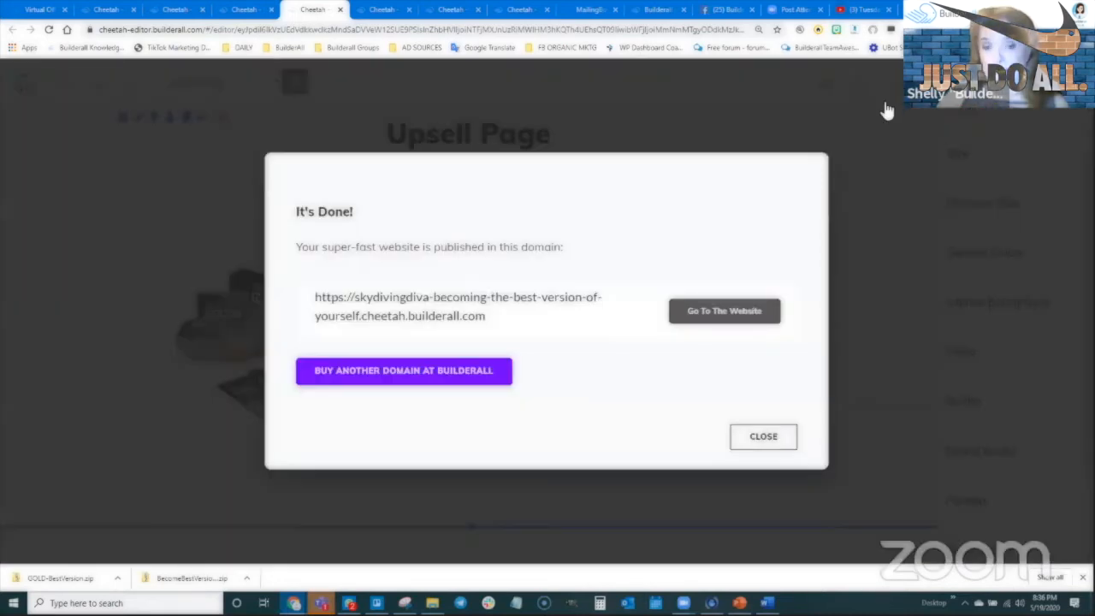
# Close the publish confirmation and move the BUY NOW button slightly up toward the price
pyautogui.click(887, 111)
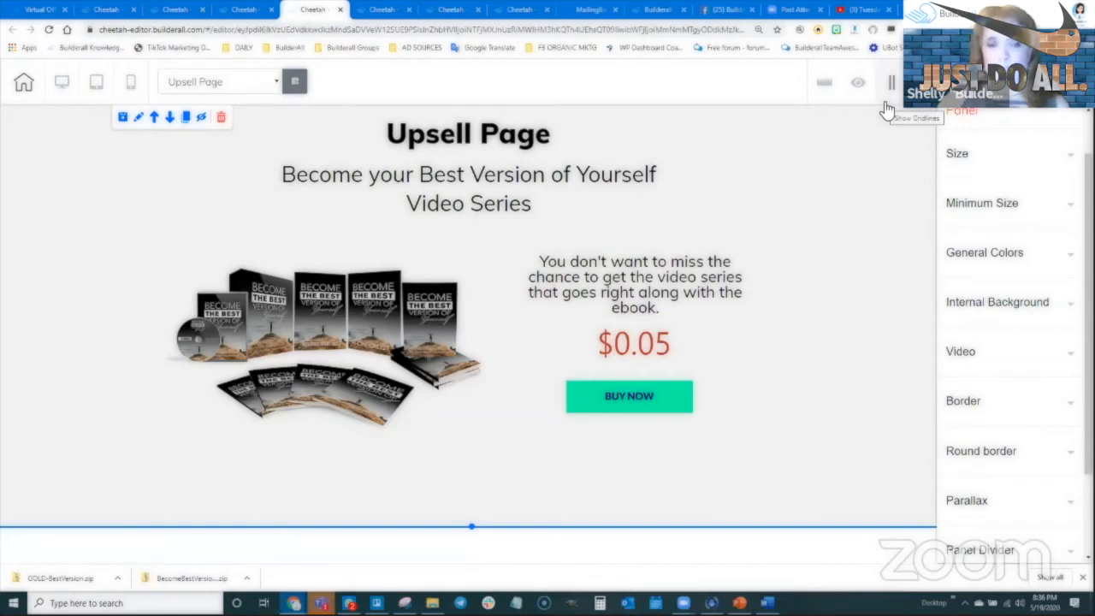
pyautogui.click(889, 86)
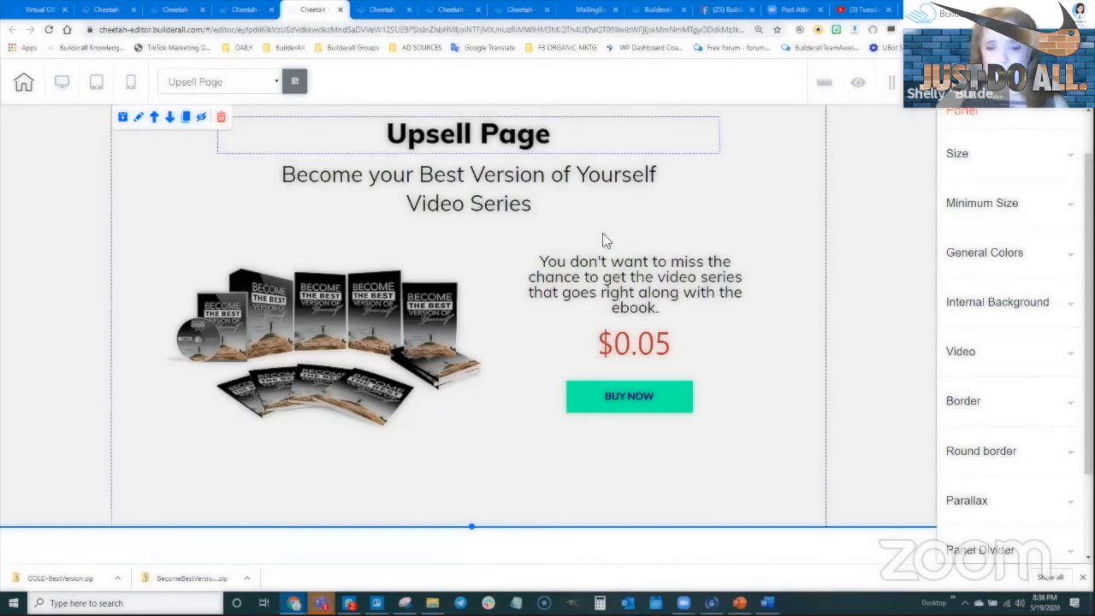
pyautogui.click(639, 393)
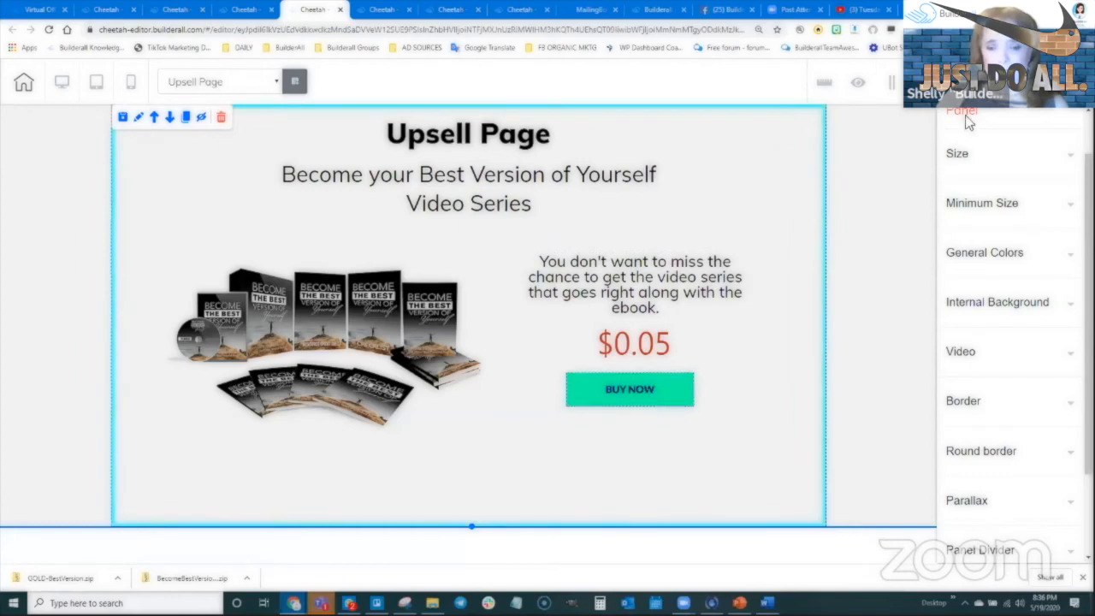
# Add a Title H6 text below the BUY NOW button and replace its text with "NO THANK YOU"
pyautogui.scroll(2, 956, 165)
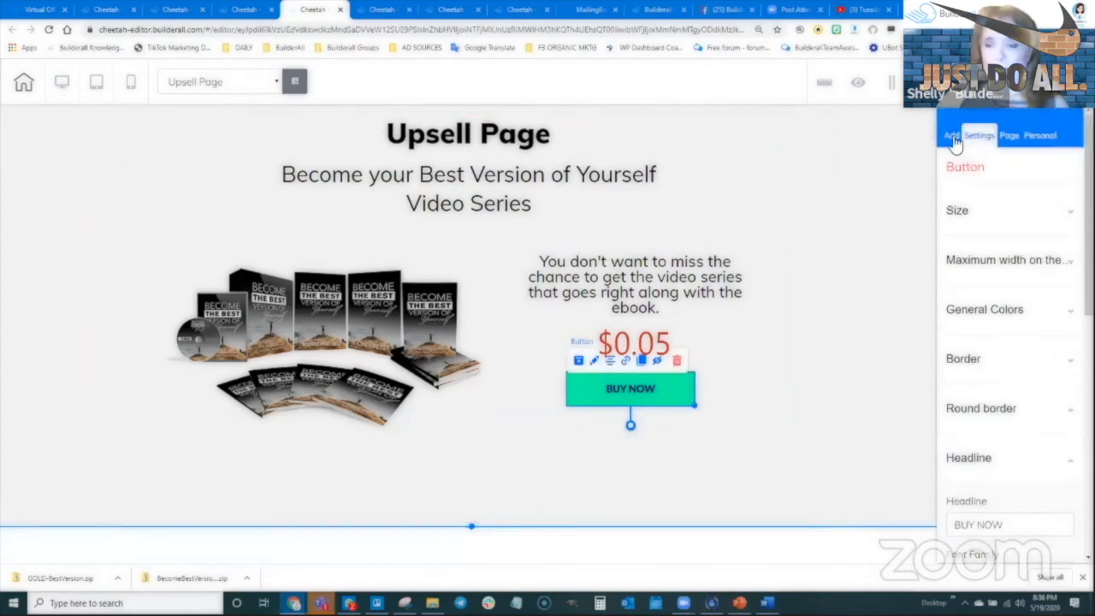
pyautogui.click(952, 137)
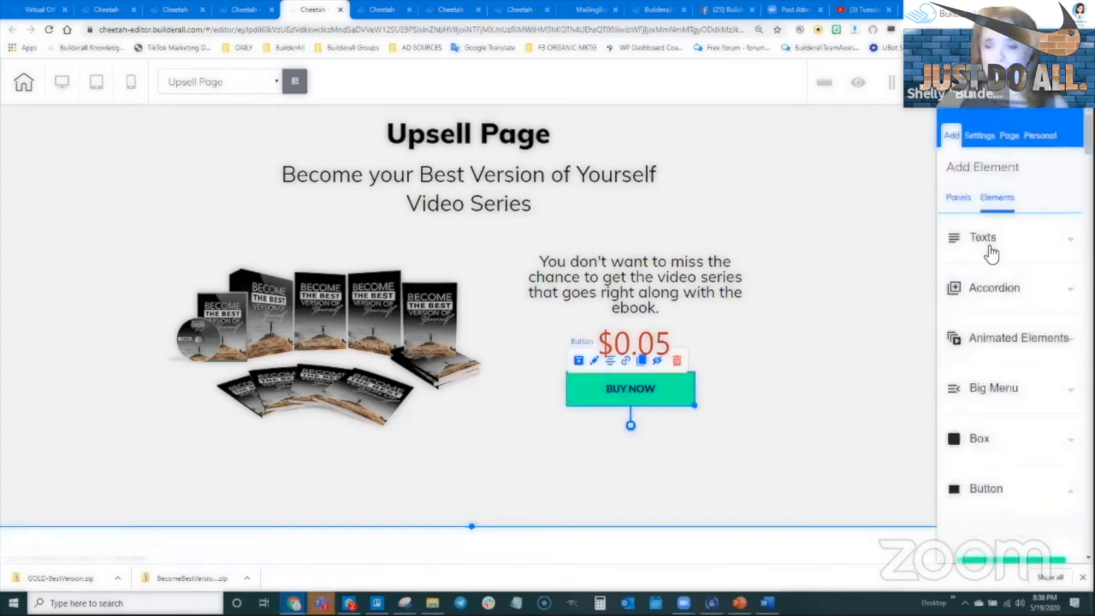
pyautogui.click(993, 248)
pyautogui.scroll(-2, 996, 462)
pyautogui.scroll(-1, 1006, 424)
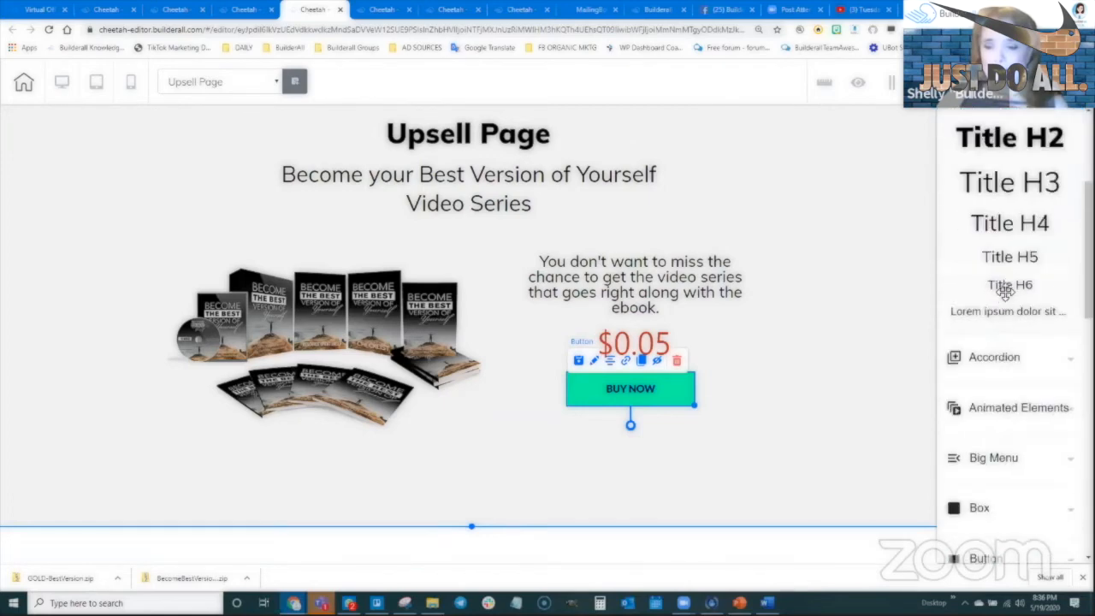
pyautogui.moveTo(1009, 287); pyautogui.dragTo(619, 433)
pyautogui.doubleClick(619, 434)
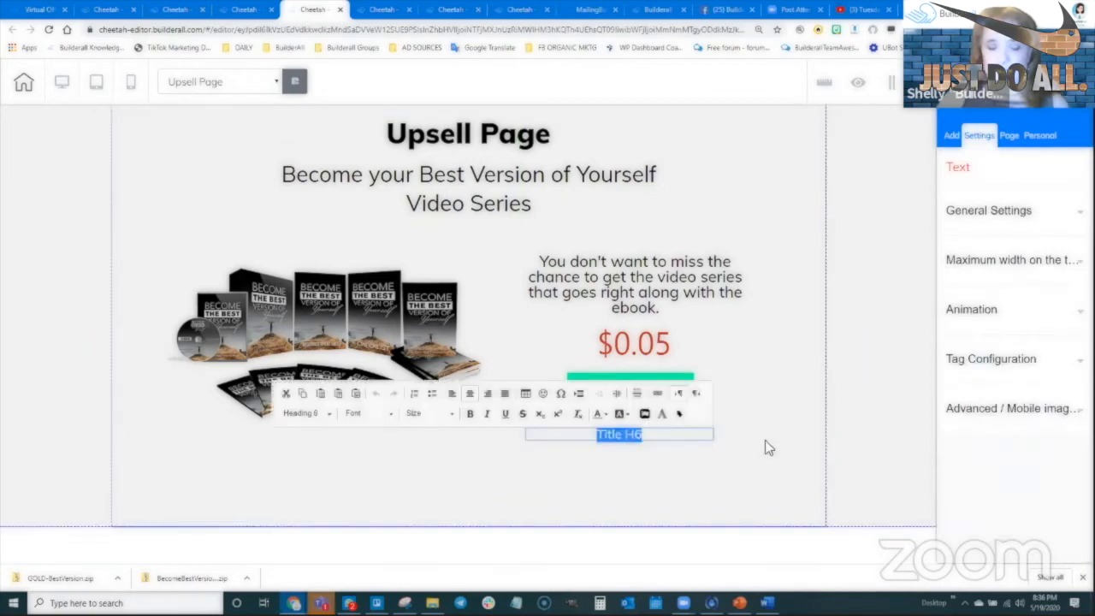
pyautogui.write('NO THANK YOU')
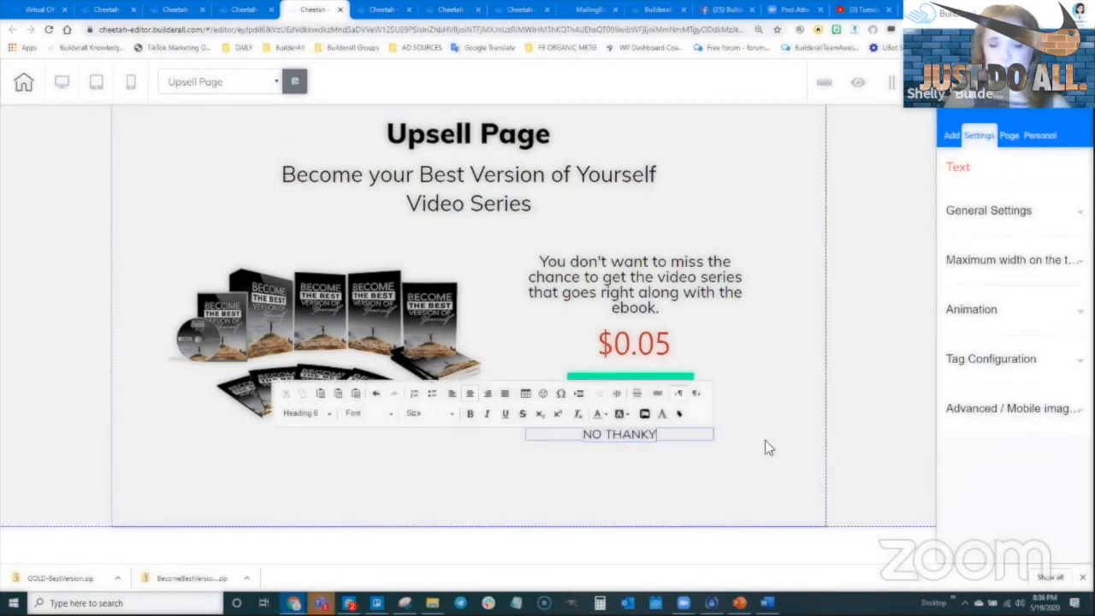
pyautogui.click(754, 436)
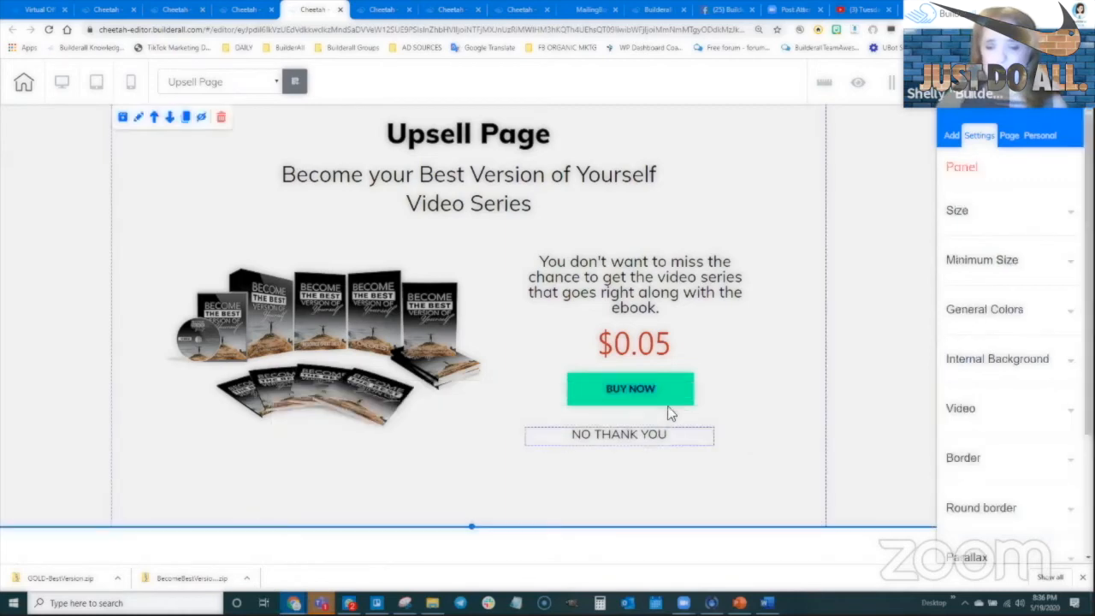
# Format the NO THANK YOU text as Neutral Paragraph, keeping the default font
pyautogui.doubleClick(627, 435)
pyautogui.hotkey('ctrl', 'a')
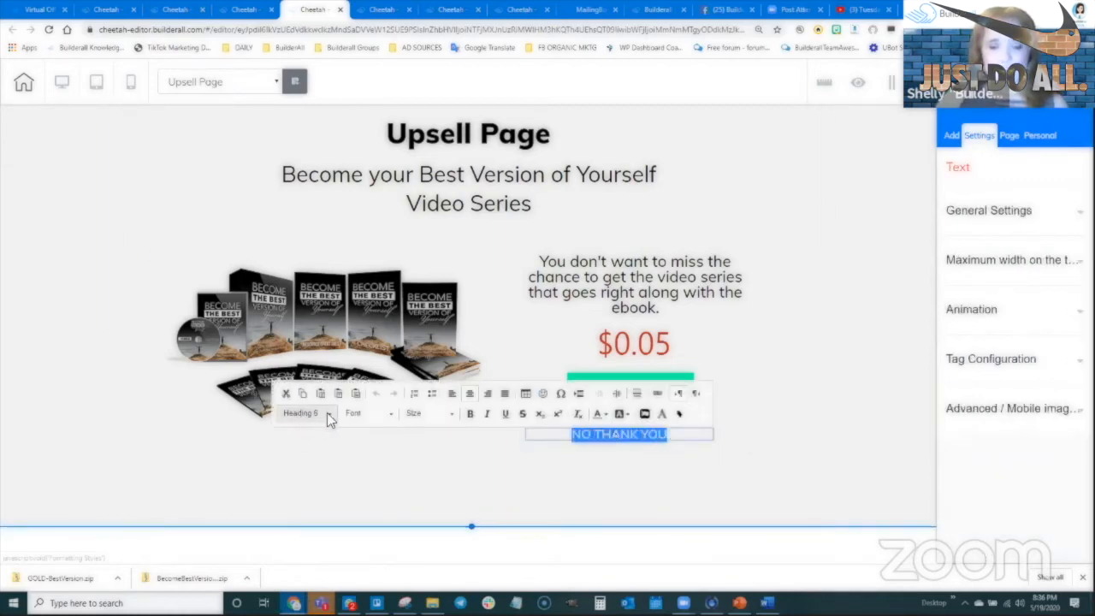
pyautogui.click(328, 414)
pyautogui.click(320, 486)
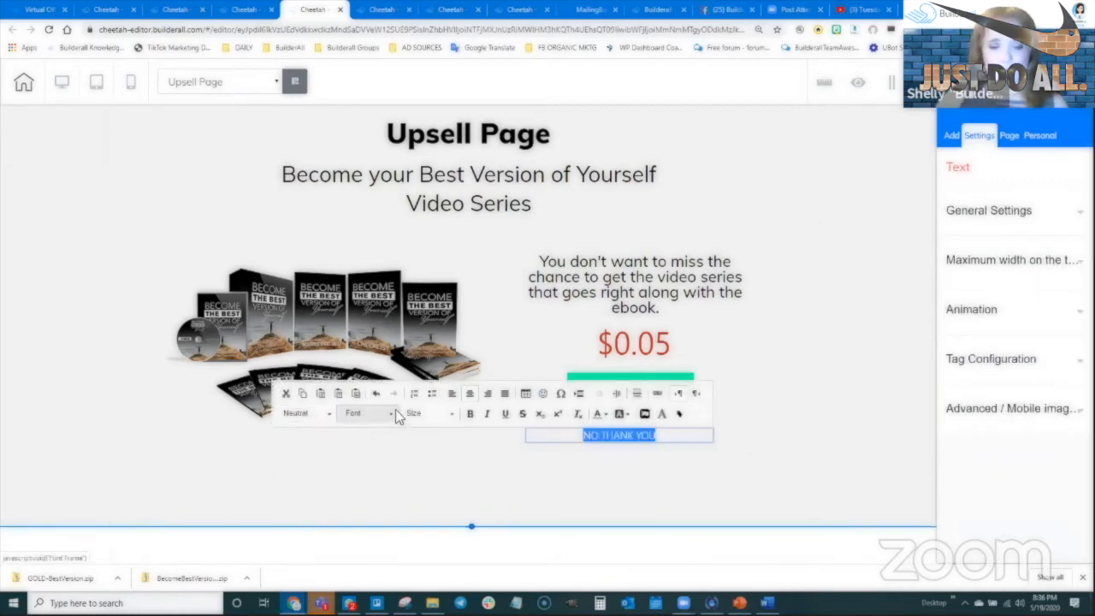
pyautogui.click(394, 412)
pyautogui.scroll(-2, 382, 497)
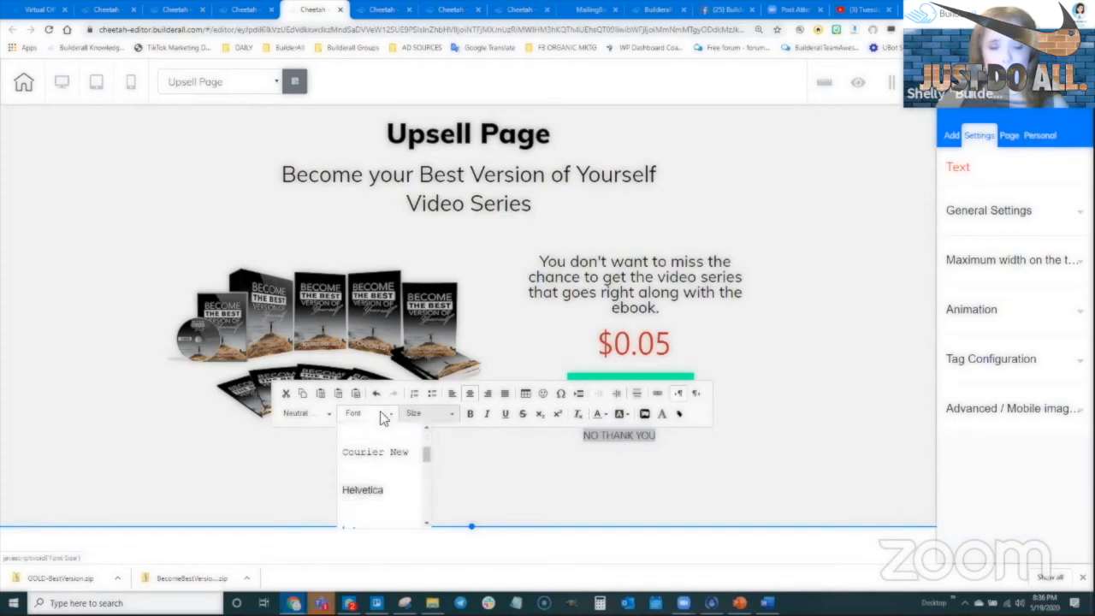
pyautogui.click(379, 414)
# Make the NO THANK YOU text size 14 and italic, and move it up directly beneath the BUY NOW button
pyautogui.click(422, 413)
pyautogui.scroll(-2, 432, 483)
pyautogui.scroll(-2, 432, 486)
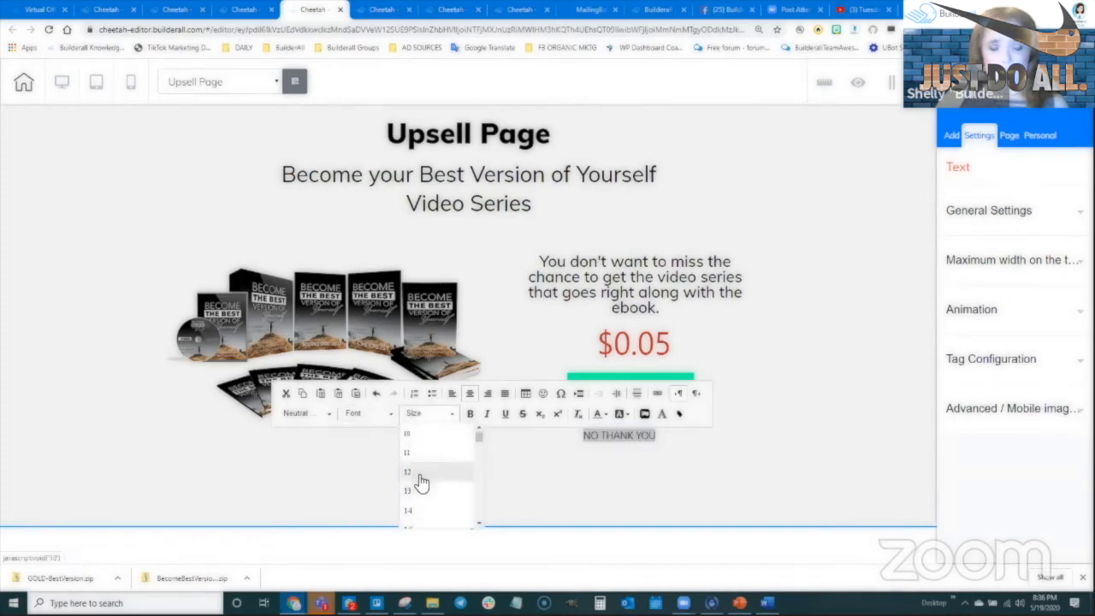
pyautogui.click(420, 503)
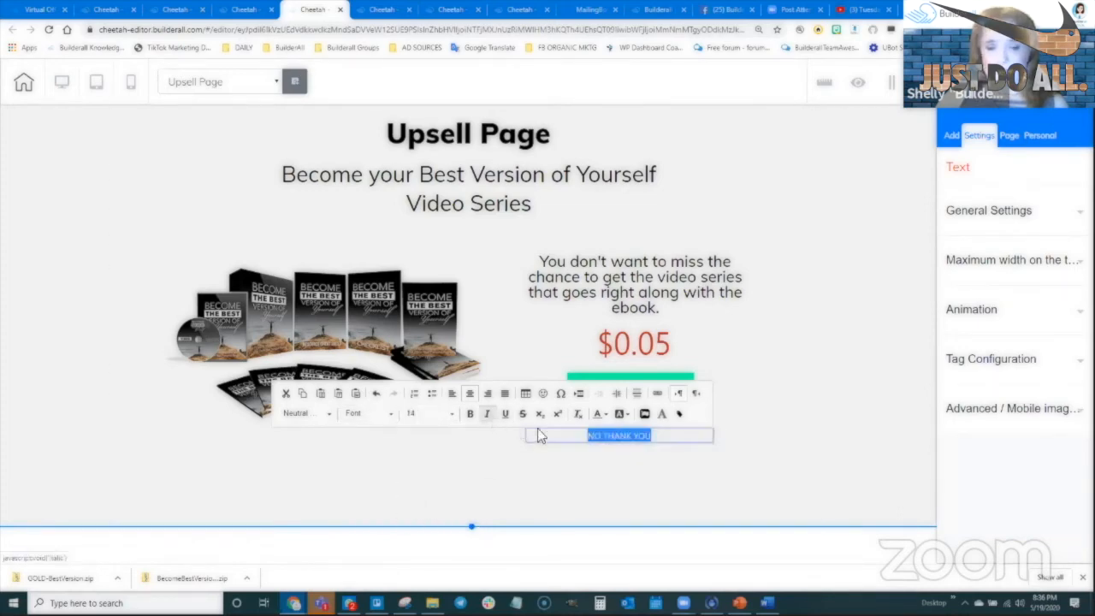
pyautogui.click(732, 474)
pyautogui.moveTo(621, 422); pyautogui.dragTo(598, 418)
# Open the link settings for NO THANK YOU, then open the live downsell page from the site's page list and select its web address for copying
pyautogui.doubleClick(637, 419)
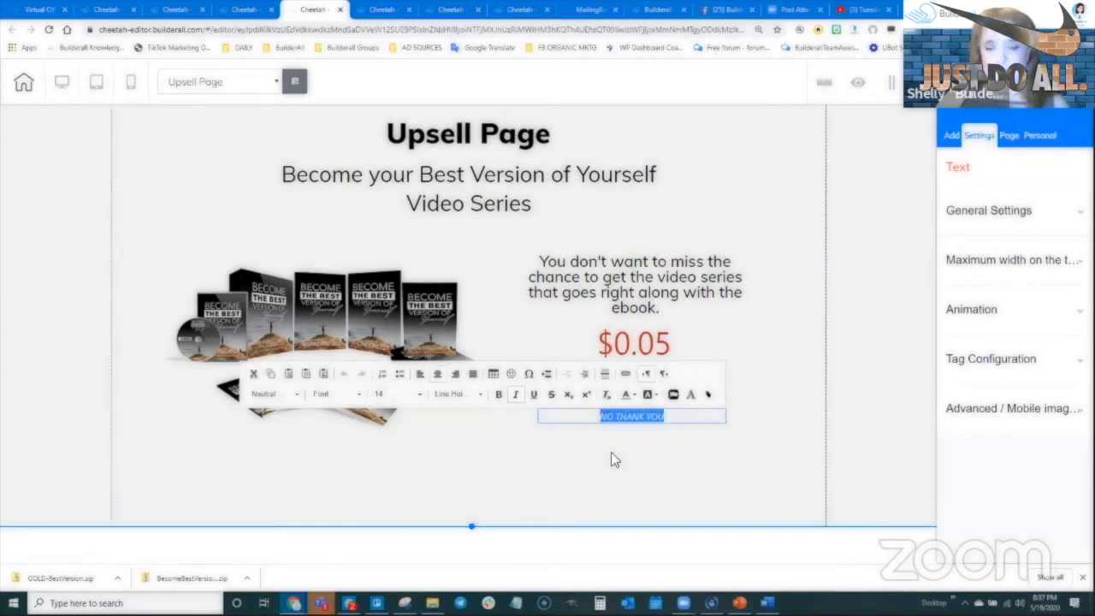
pyautogui.click(626, 376)
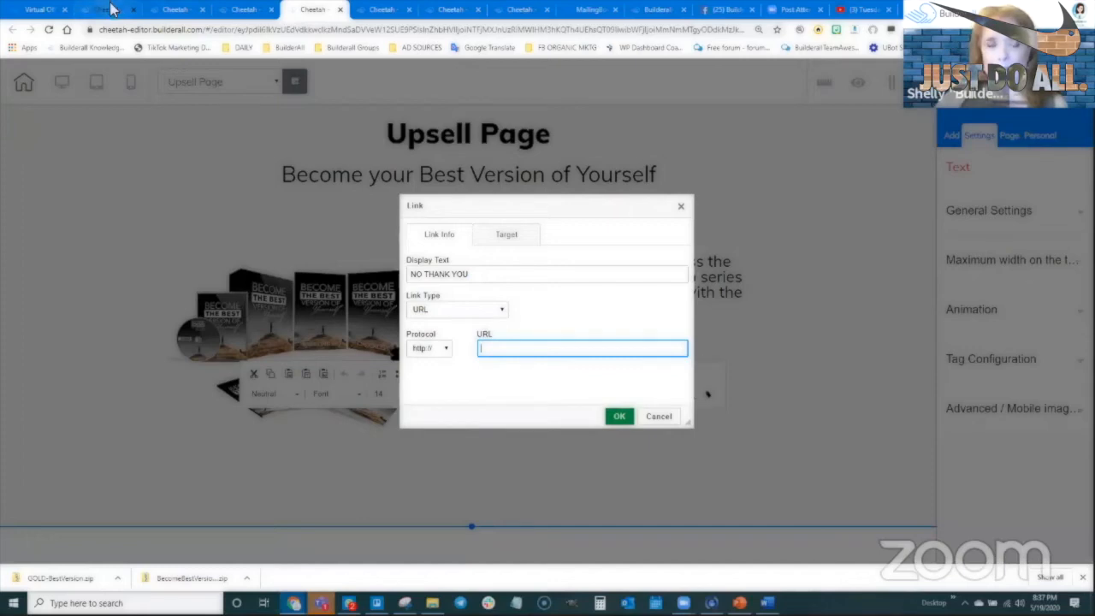
pyautogui.click(432, 349)
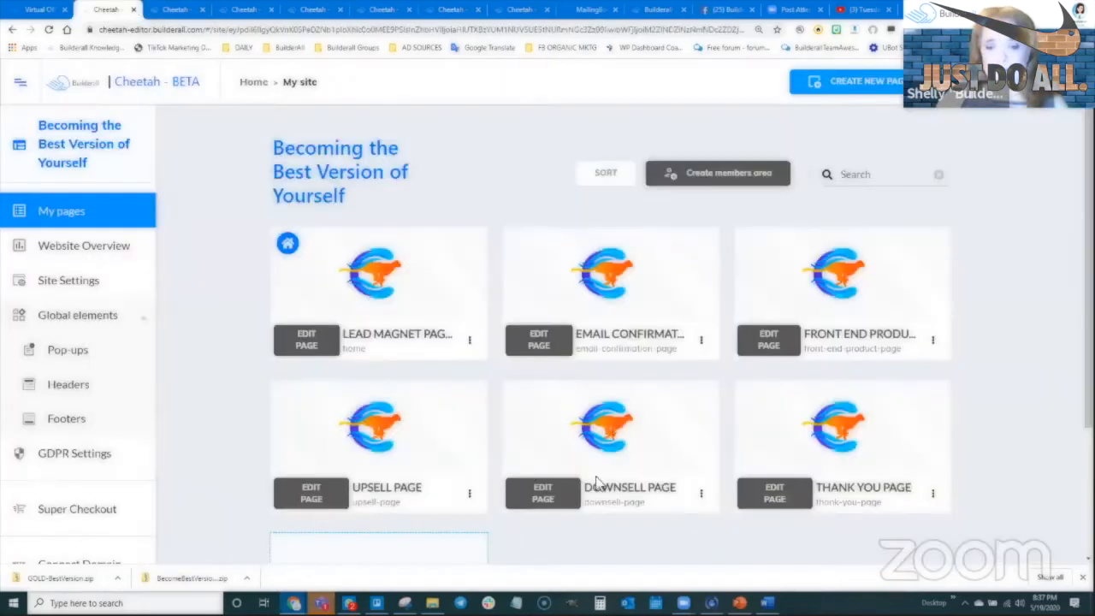
pyautogui.click(701, 494)
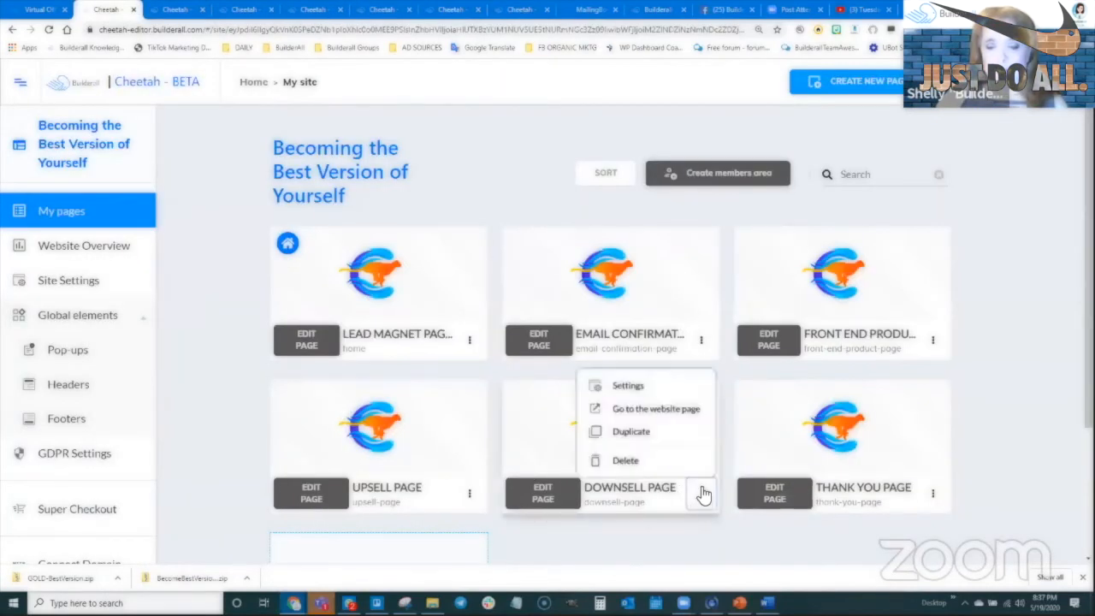
pyautogui.click(647, 410)
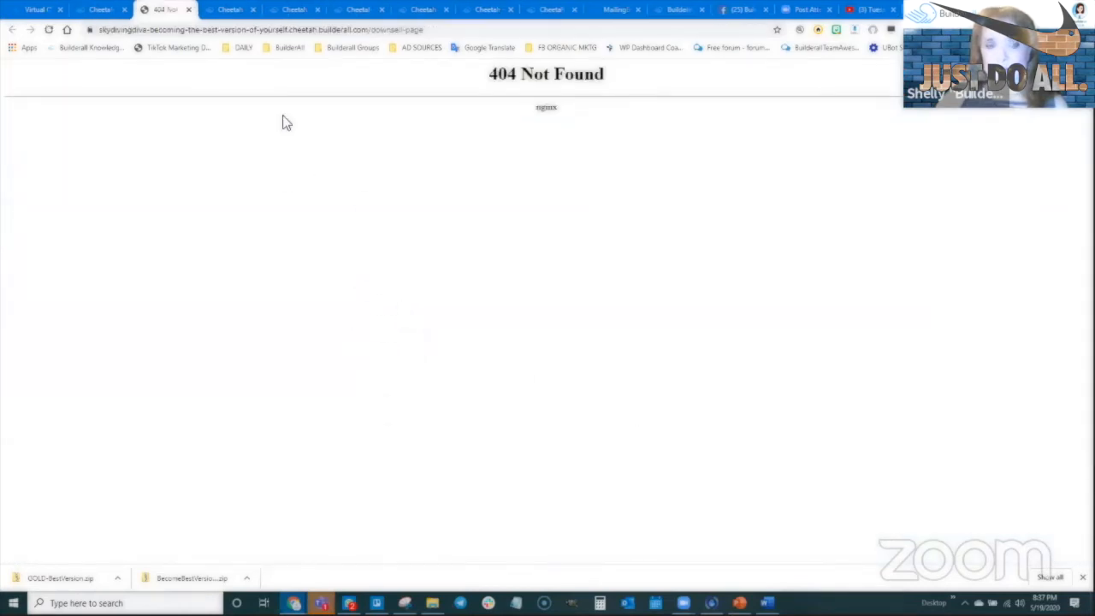
pyautogui.click(338, 29)
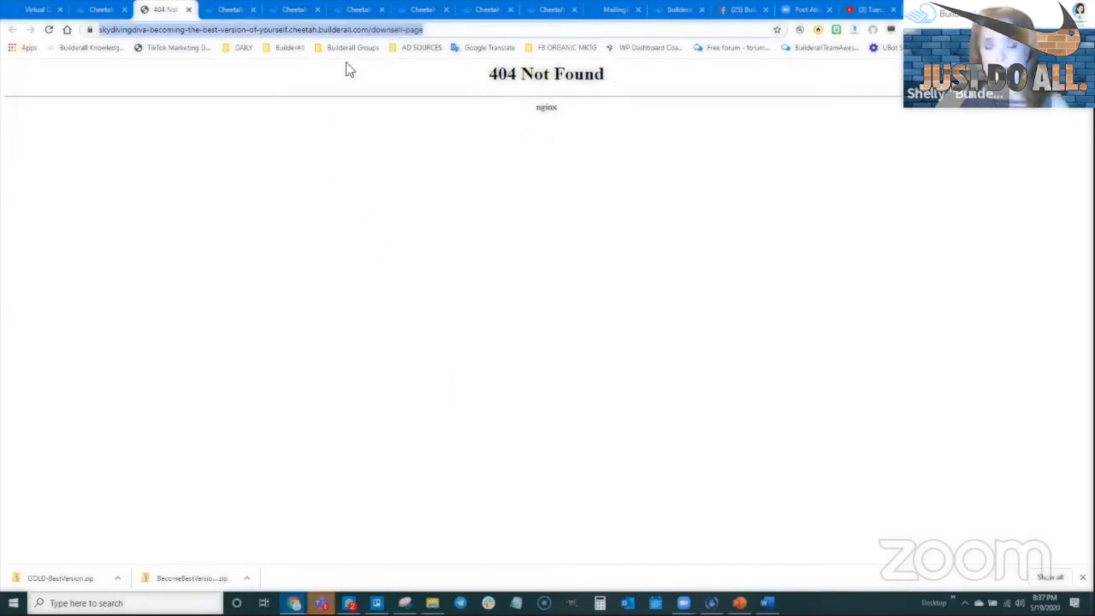
pyautogui.click(423, 9)
pyautogui.click(358, 10)
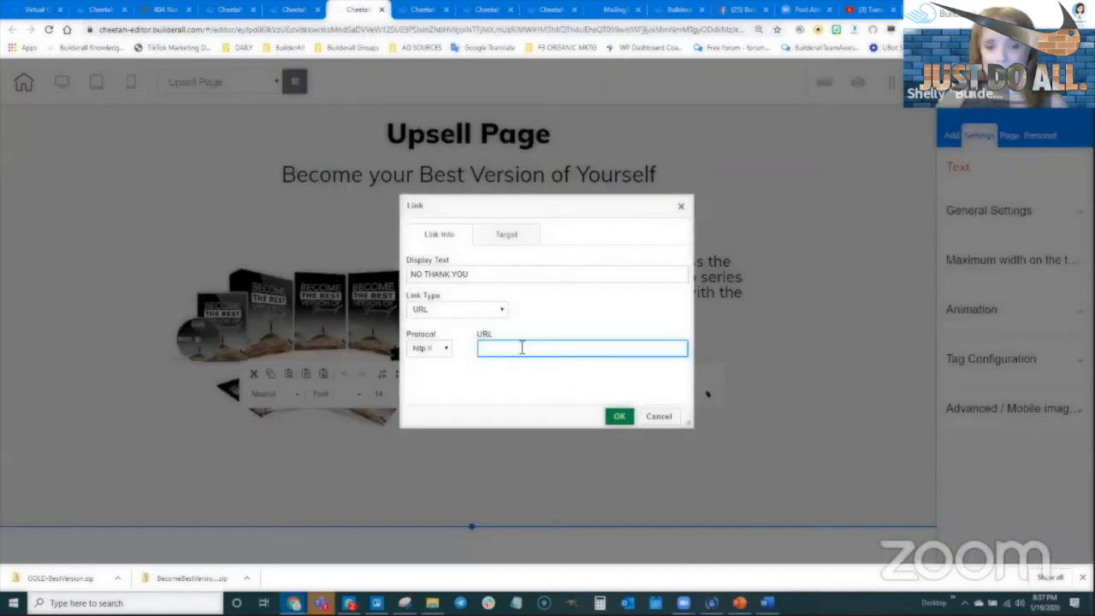
pyautogui.write('best-version-of-yourself.cheetah.builderall.com/downsell-page')
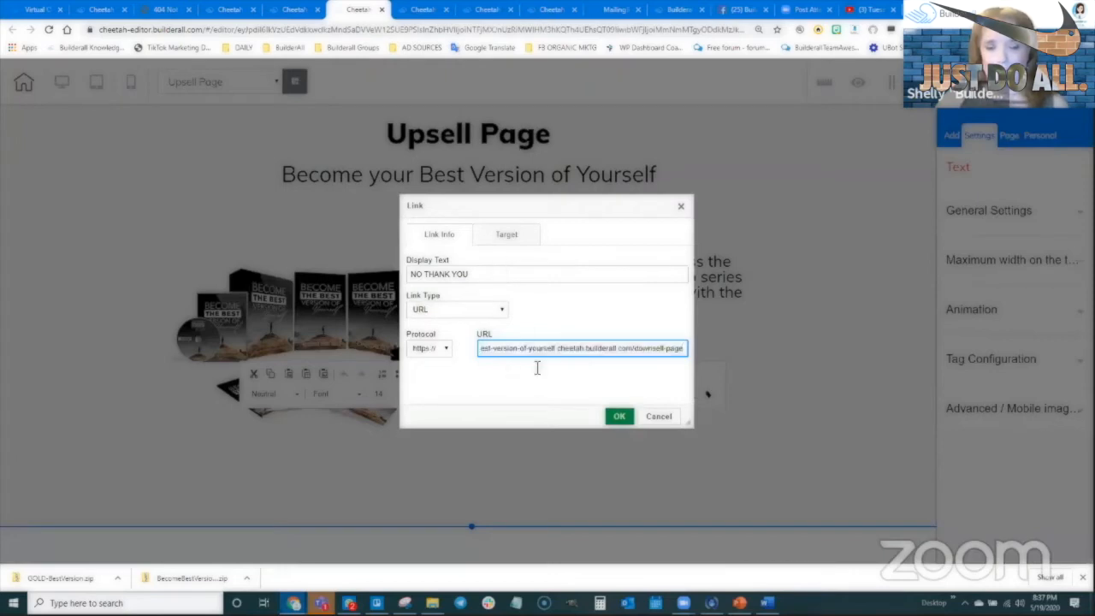
pyautogui.click(507, 235)
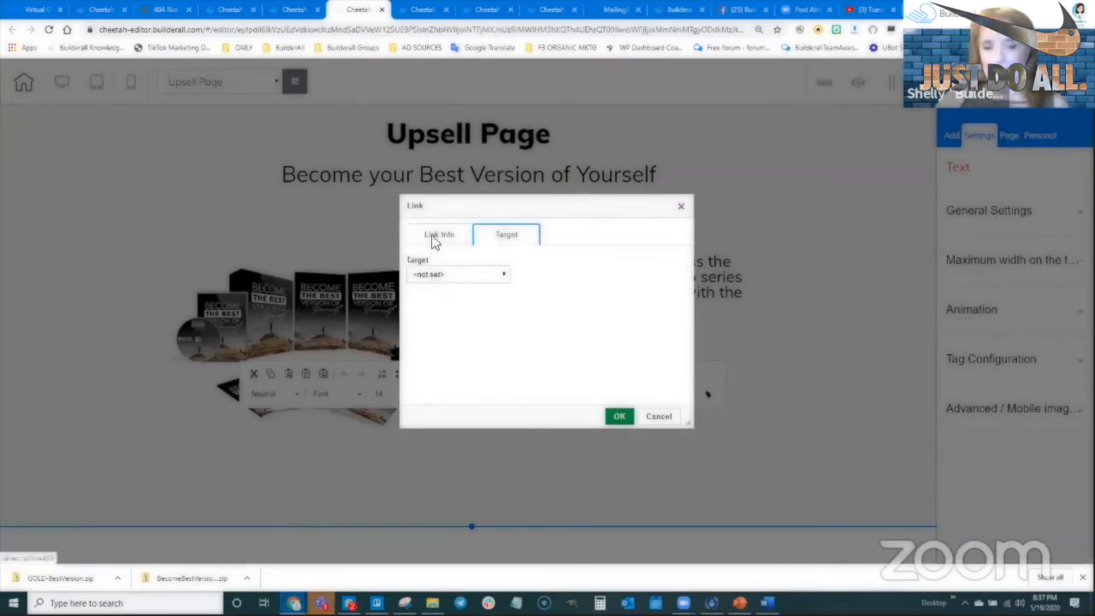
pyautogui.click(434, 237)
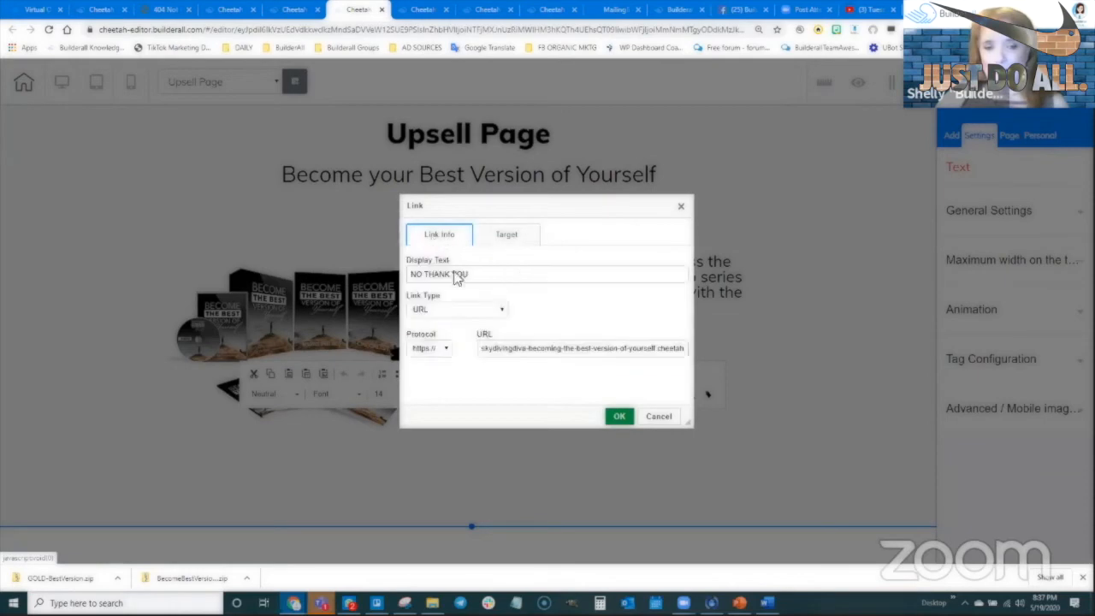
pyautogui.click(620, 417)
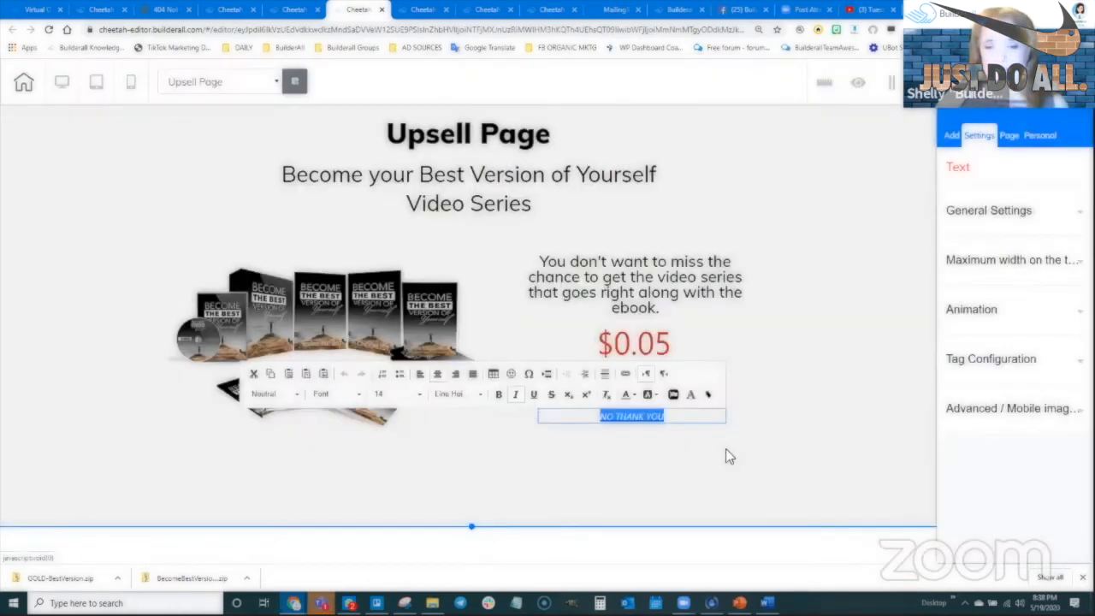
pyautogui.click(757, 370)
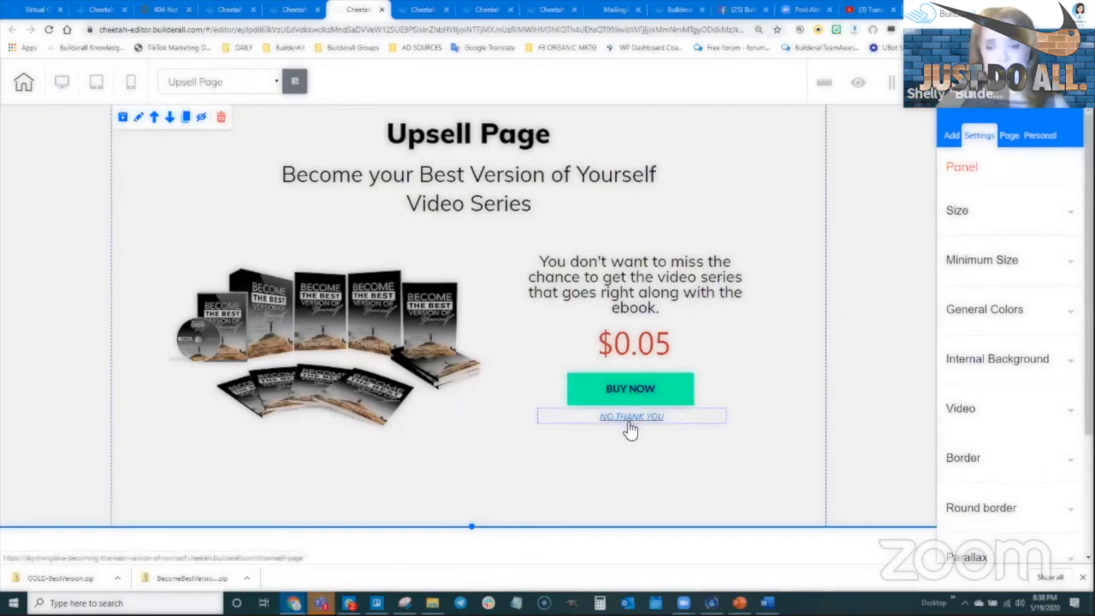
# Save the upsell page and publish the site
pyautogui.click(1016, 84)
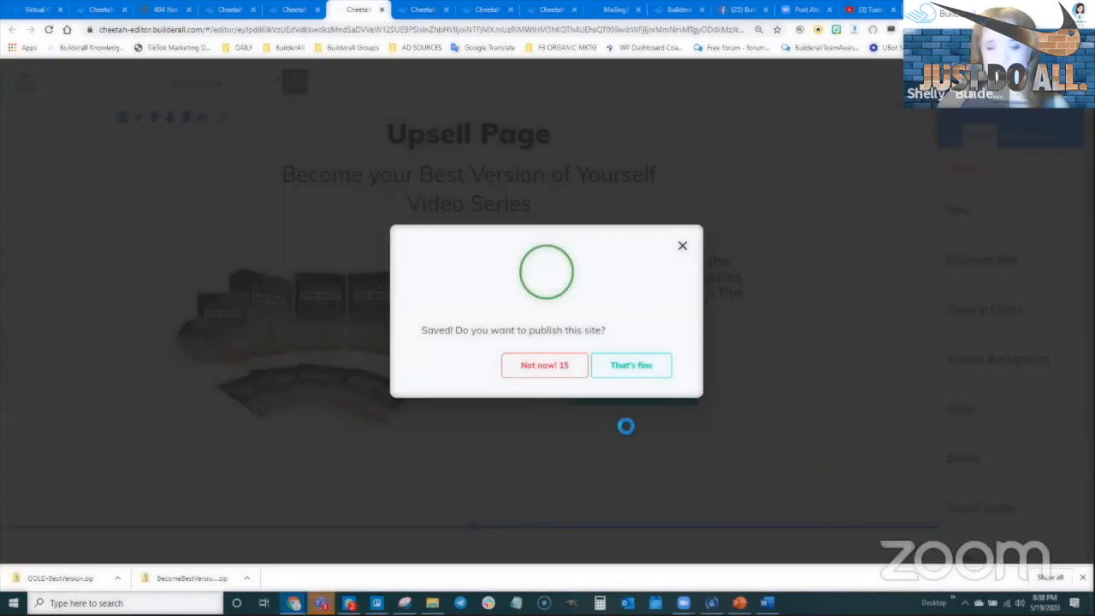
pyautogui.click(631, 366)
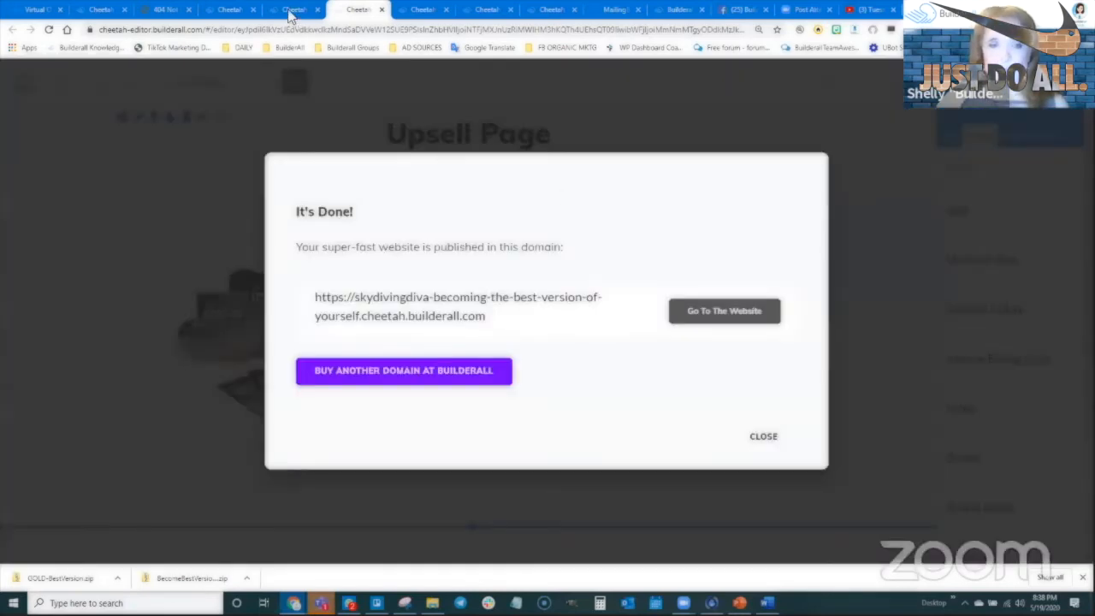
# Lengthen the panel on the Downsell Page and add a Title H4 text beneath the page heading
pyautogui.click(291, 11)
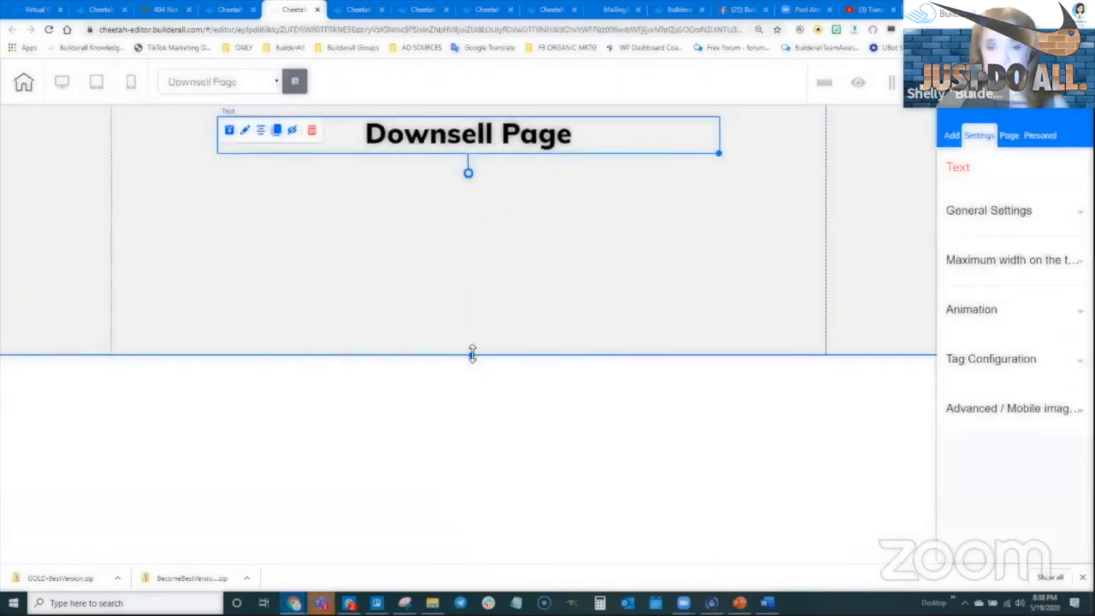
pyautogui.moveTo(471, 400); pyautogui.dragTo(479, 503)
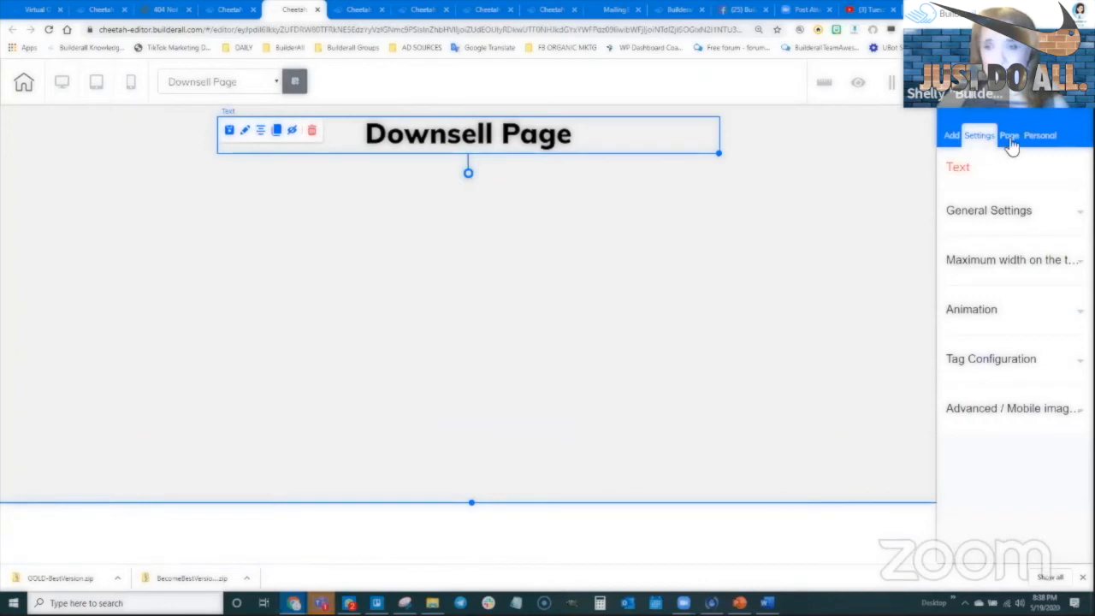
pyautogui.click(952, 136)
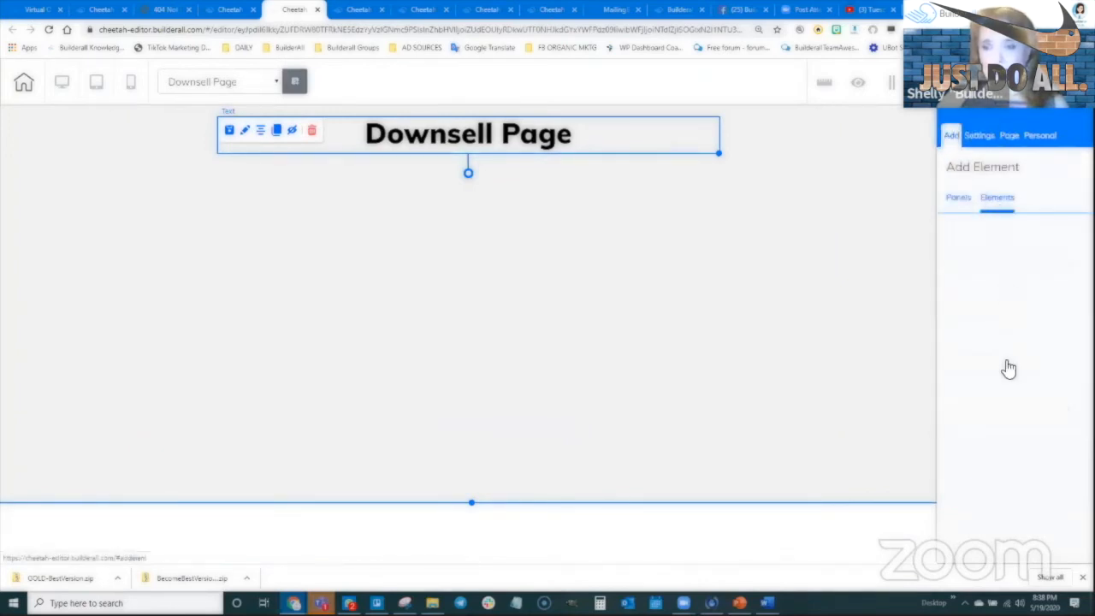
pyautogui.click(980, 248)
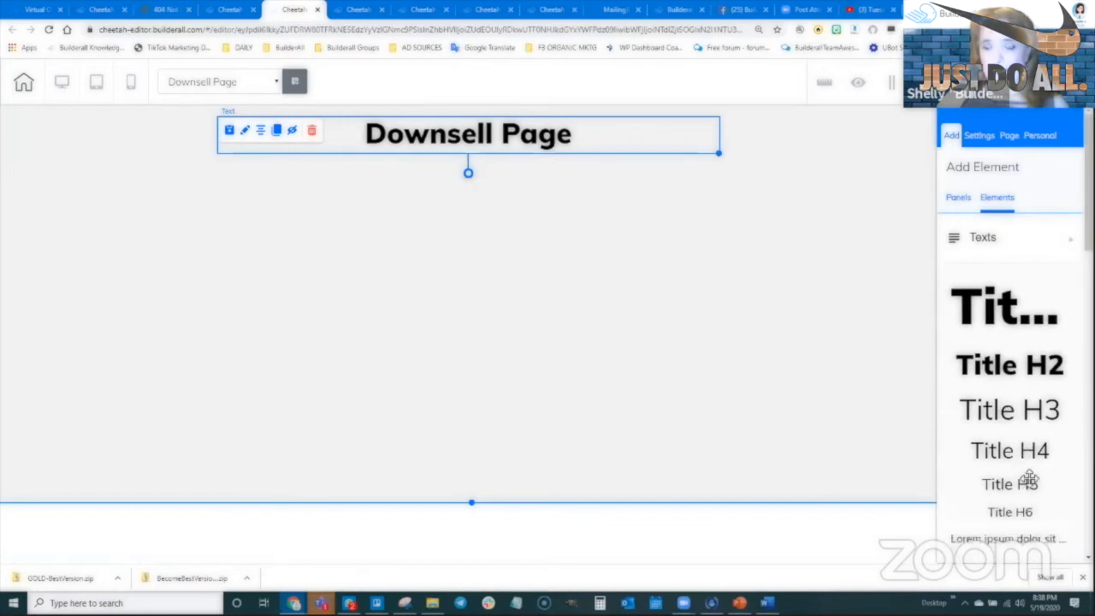
pyautogui.moveTo(1033, 454); pyautogui.dragTo(453, 209)
# Look up the downsell items in the Word outline and replace the Title H4 text with "Checklist, Resource Cheet Sheet, and MindMap"
pyautogui.doubleClick(447, 201)
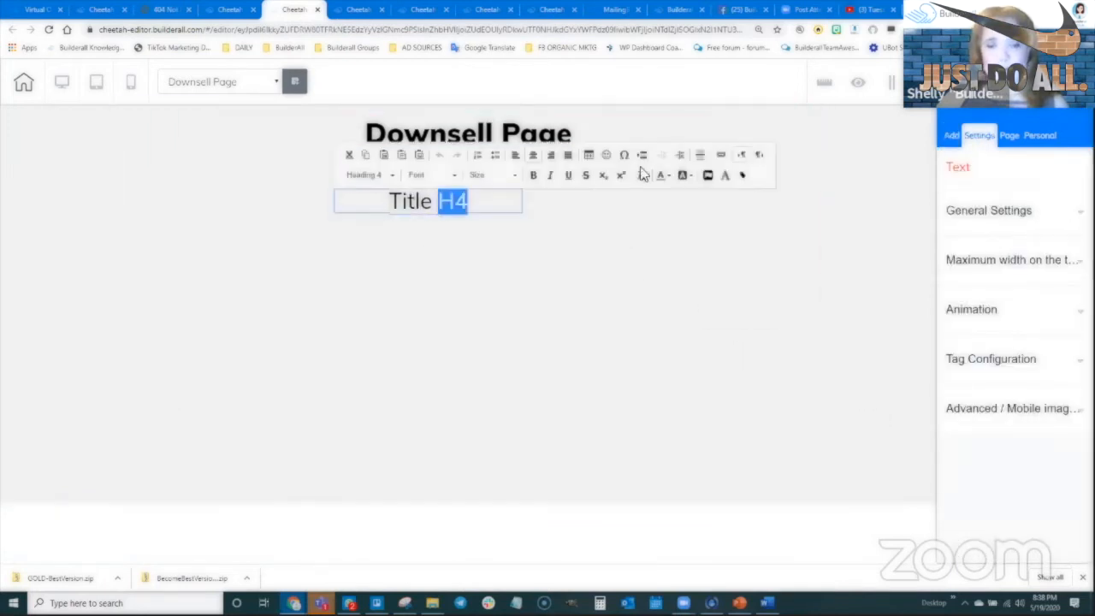
pyautogui.click(768, 603)
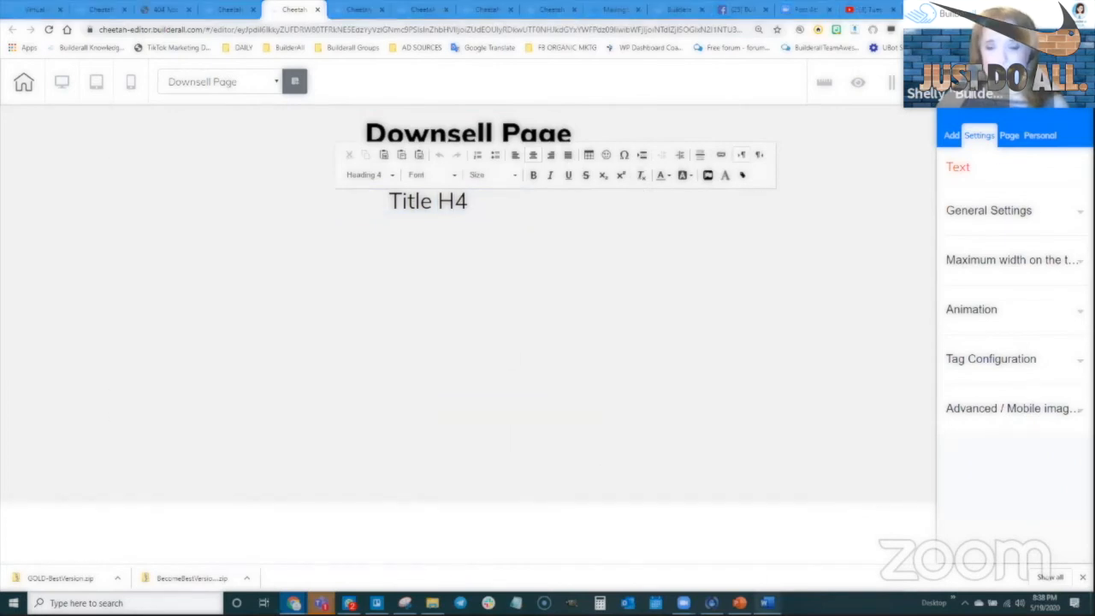
pyautogui.scroll(-1, 746, 402)
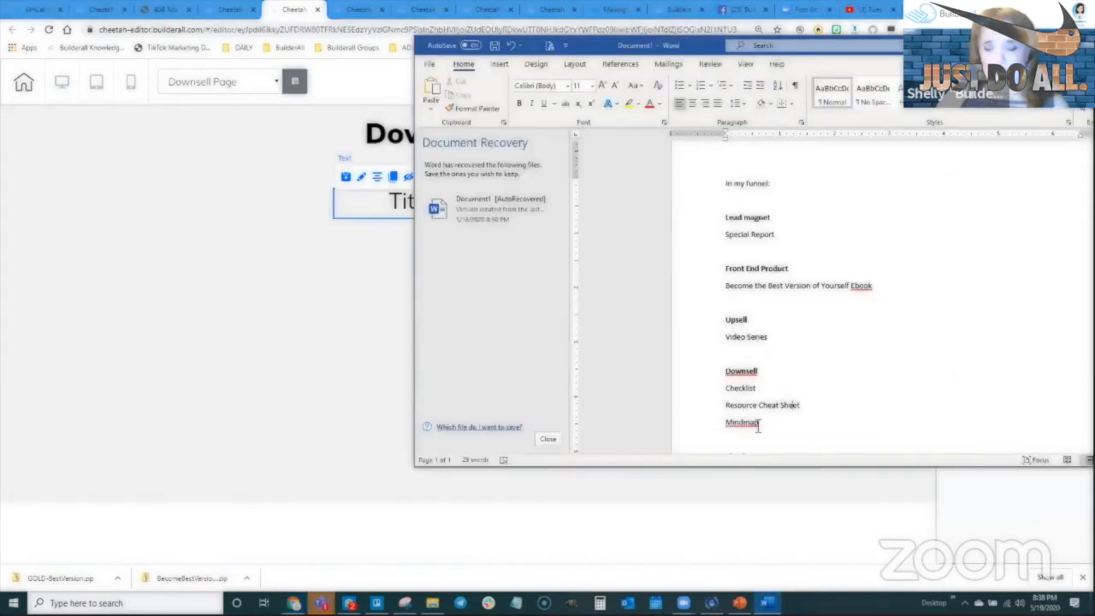
pyautogui.click(345, 268)
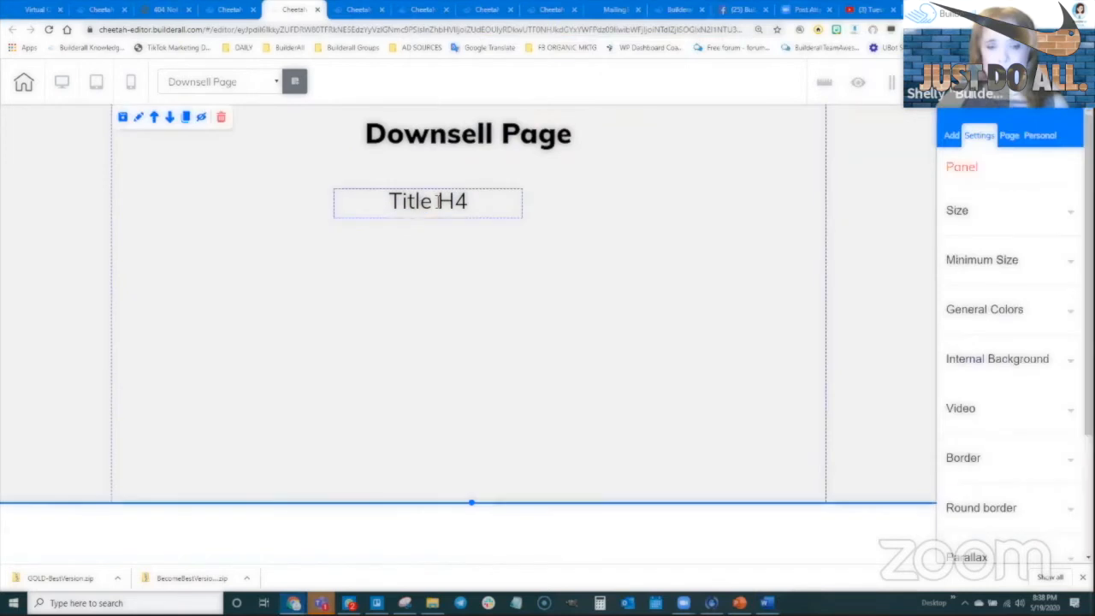
pyautogui.click(438, 201)
pyautogui.doubleClick(438, 202)
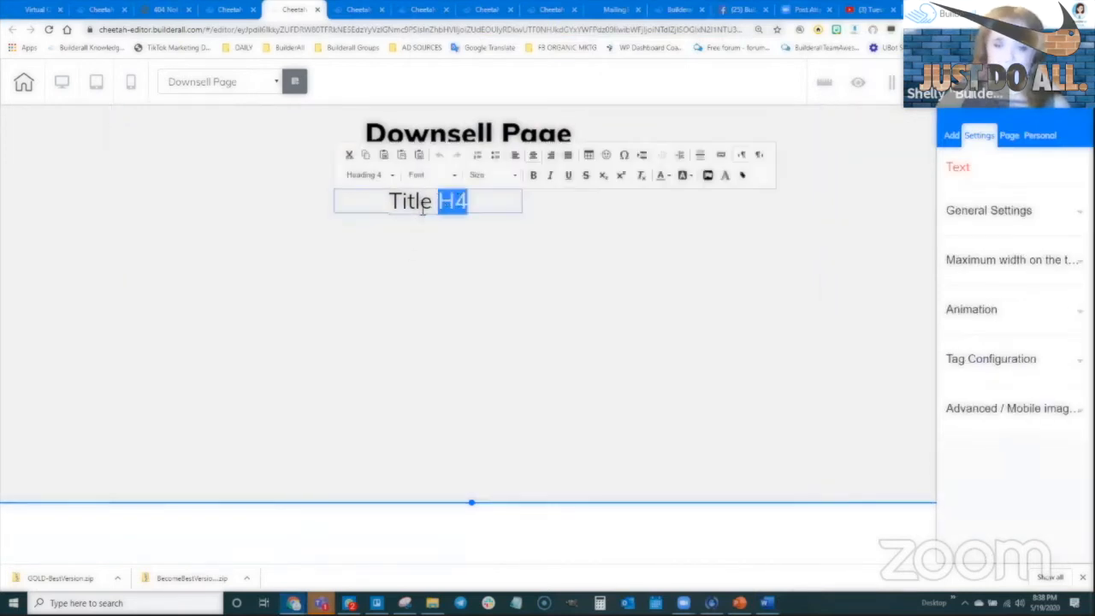
pyautogui.tripleClick(442, 209)
pyautogui.write('Checkli')
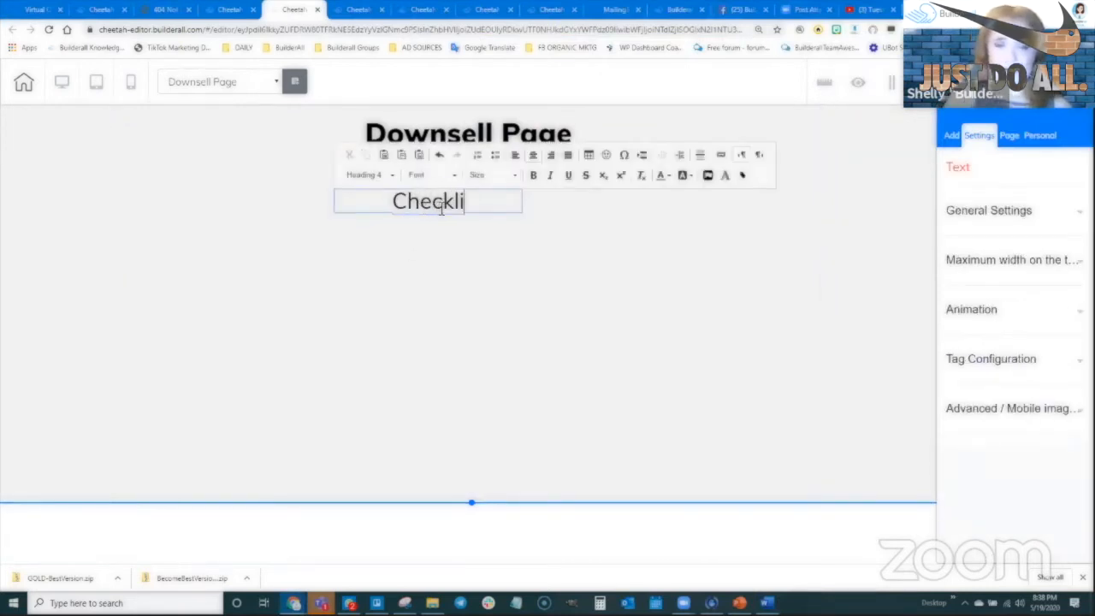
pyautogui.write('st, REsourc')
pyautogui.press('BackSpace')
pyautogui.press('BackSpace')
pyautogui.press('BackSpace')
pyautogui.press('BackSpace')
pyautogui.press('BackSpace')
pyautogui.press('BackSpace')
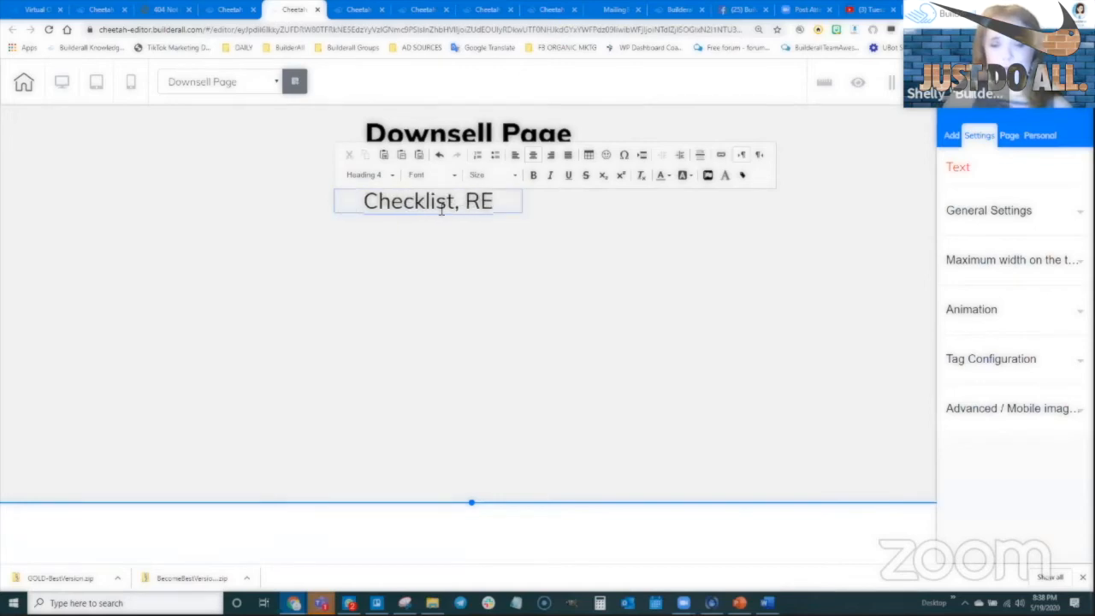
pyautogui.write('esource Cheet ')
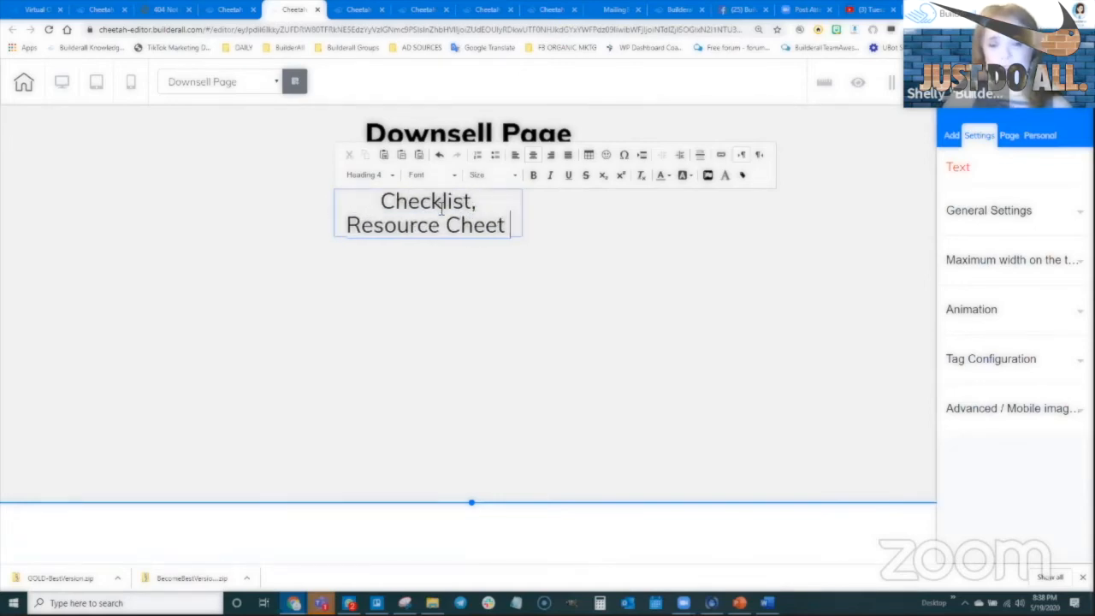
pyautogui.write('Sheet, and Mind')
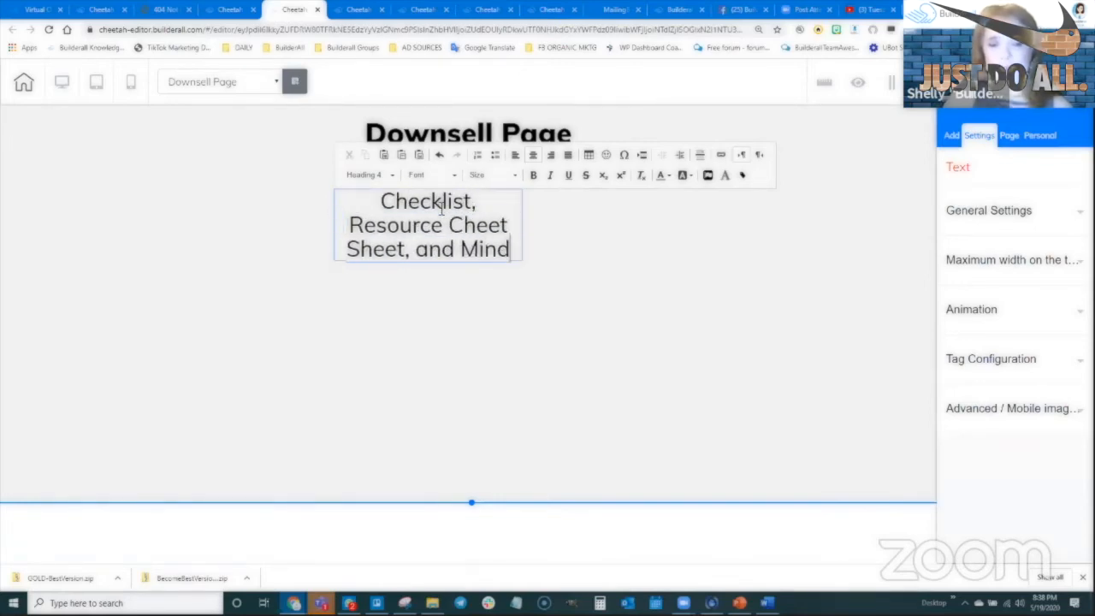
pyautogui.write('Map')
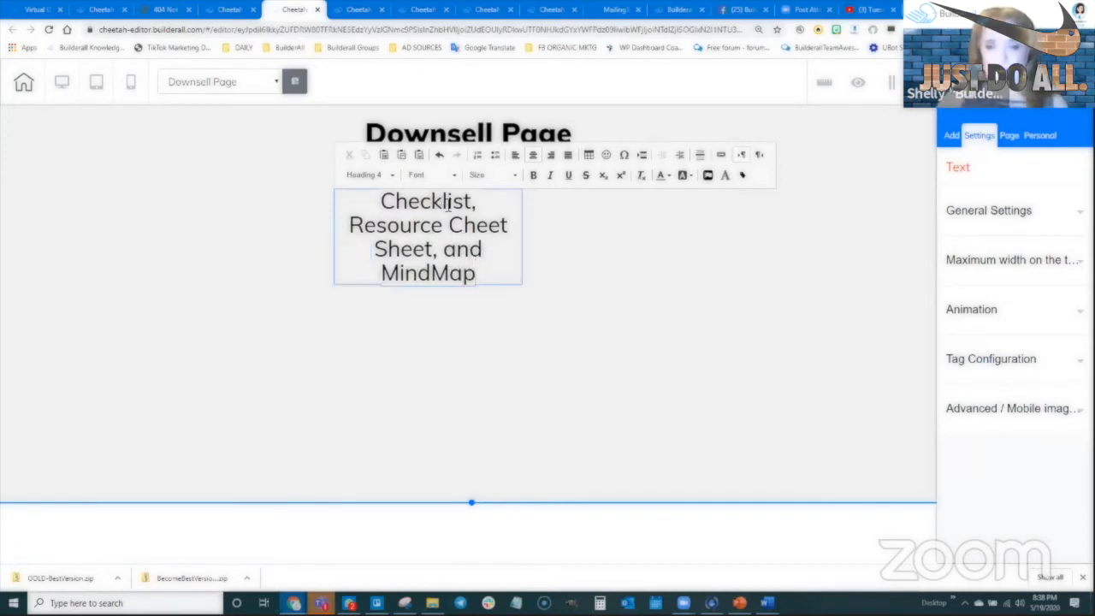
# Widen the subtitle's text box so it fits on one line and move it directly beneath the Downsell Page heading
pyautogui.click(565, 220)
pyautogui.moveTo(523, 290); pyautogui.dragTo(839, 214)
pyautogui.moveTo(741, 215); pyautogui.dragTo(630, 181)
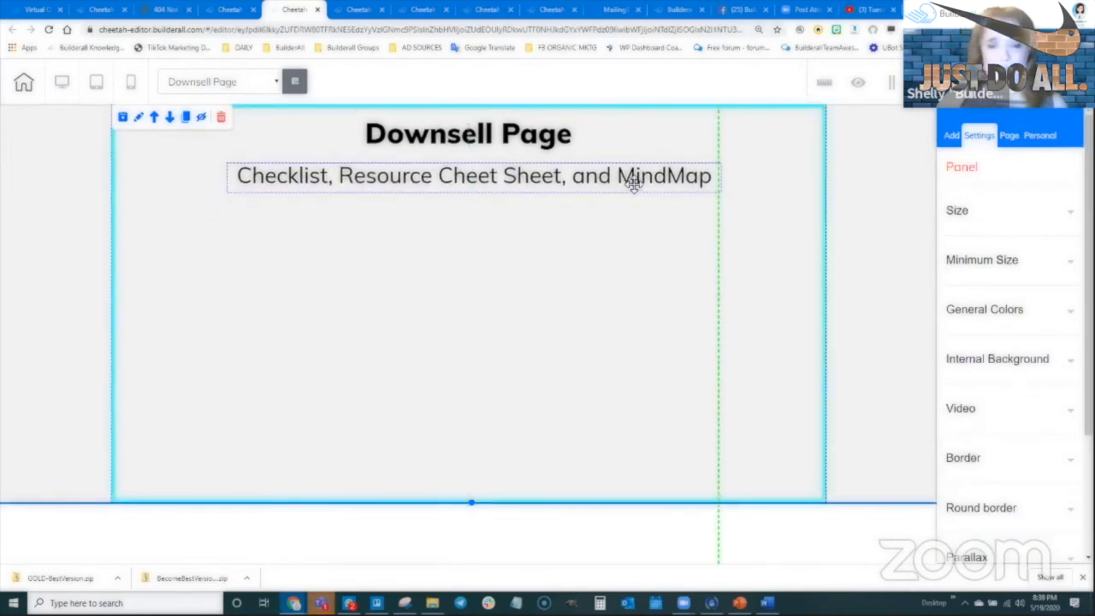
# Correct the spelling of "Cheet" to "Cheat" in the downsell subtitle and select its text box
pyautogui.click(485, 182)
pyautogui.click(484, 177)
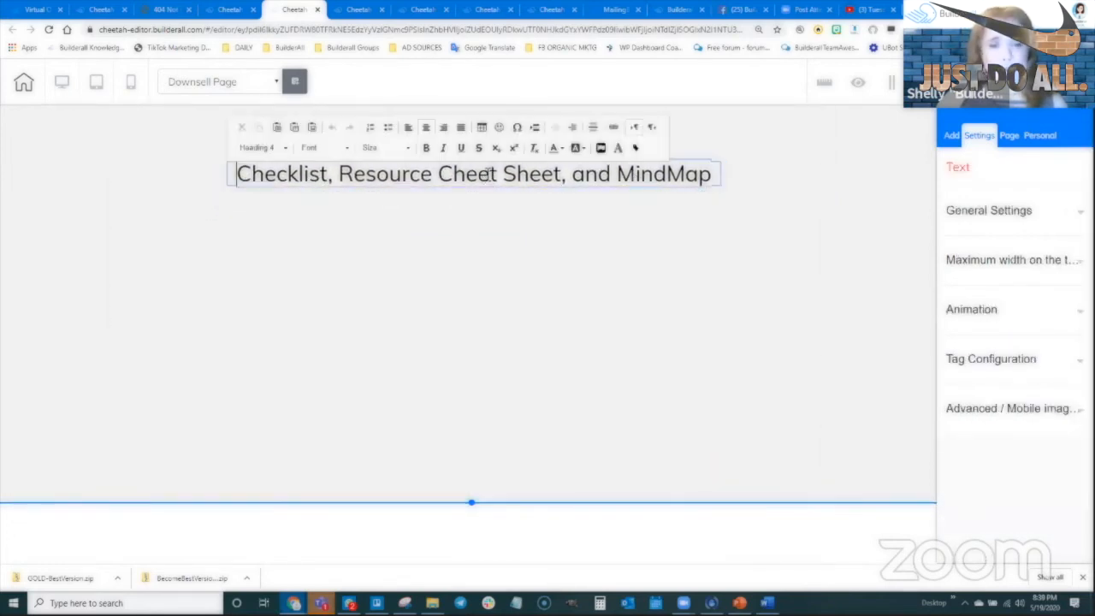
pyautogui.press('BackSpace')
pyautogui.write('a')
pyautogui.click(533, 202)
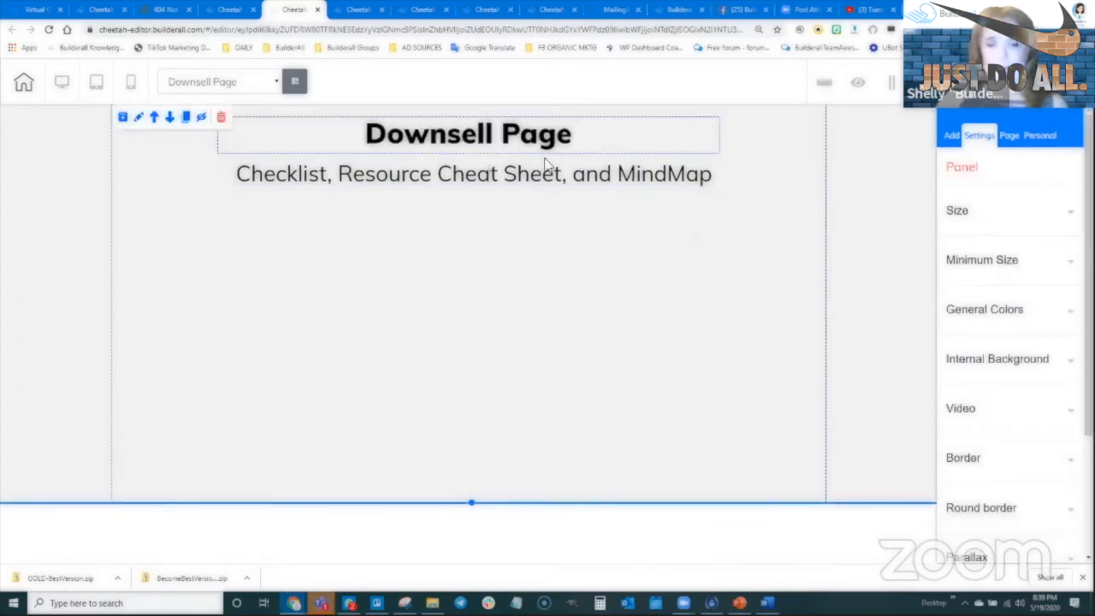
pyautogui.click(539, 177)
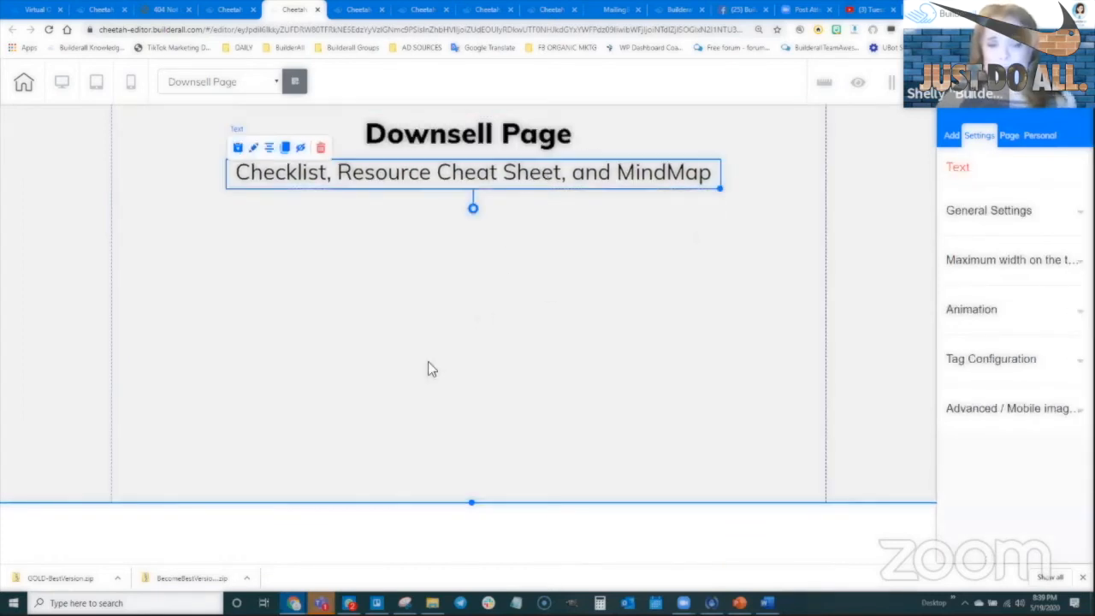
# Add an image element to the left half of the downsell panel, beneath the subtitle
pyautogui.click(952, 135)
pyautogui.click(997, 197)
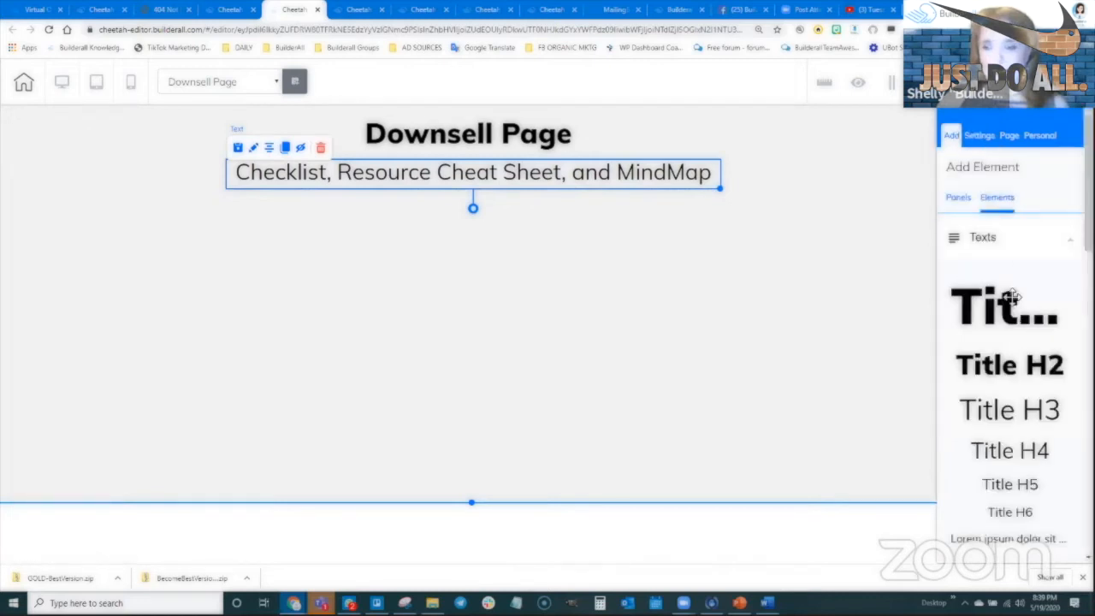
pyautogui.scroll(-5, 997, 515)
pyautogui.scroll(-4, 996, 513)
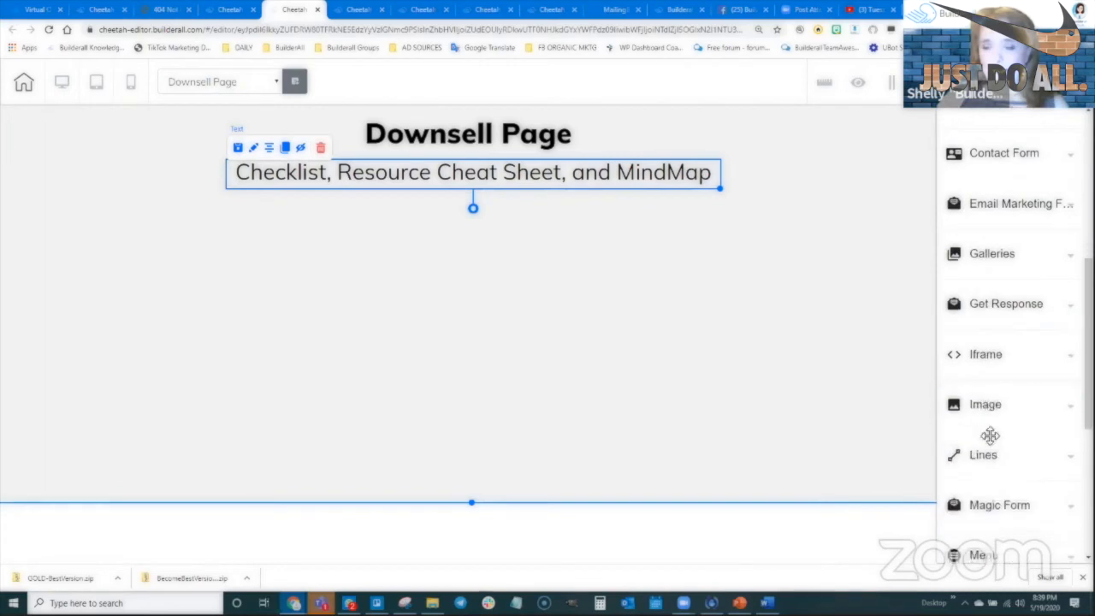
pyautogui.moveTo(993, 435); pyautogui.dragTo(340, 277)
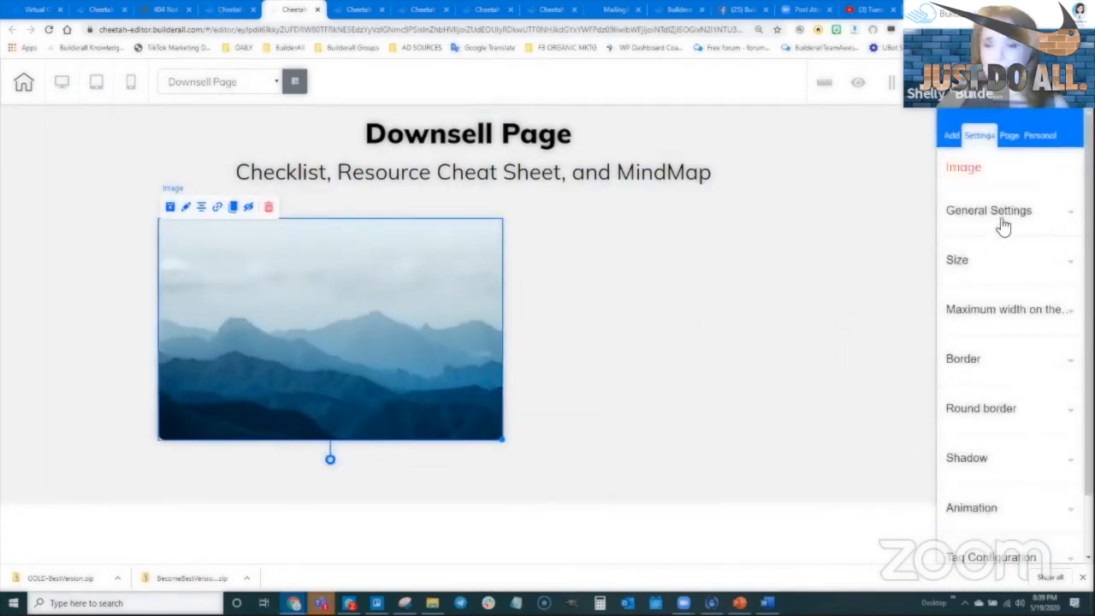
# Upload checklist-medium.png, mindmap.jpg and resource-medium.png from the Sales Page images folder through the new image's change-image option
pyautogui.click(1006, 210)
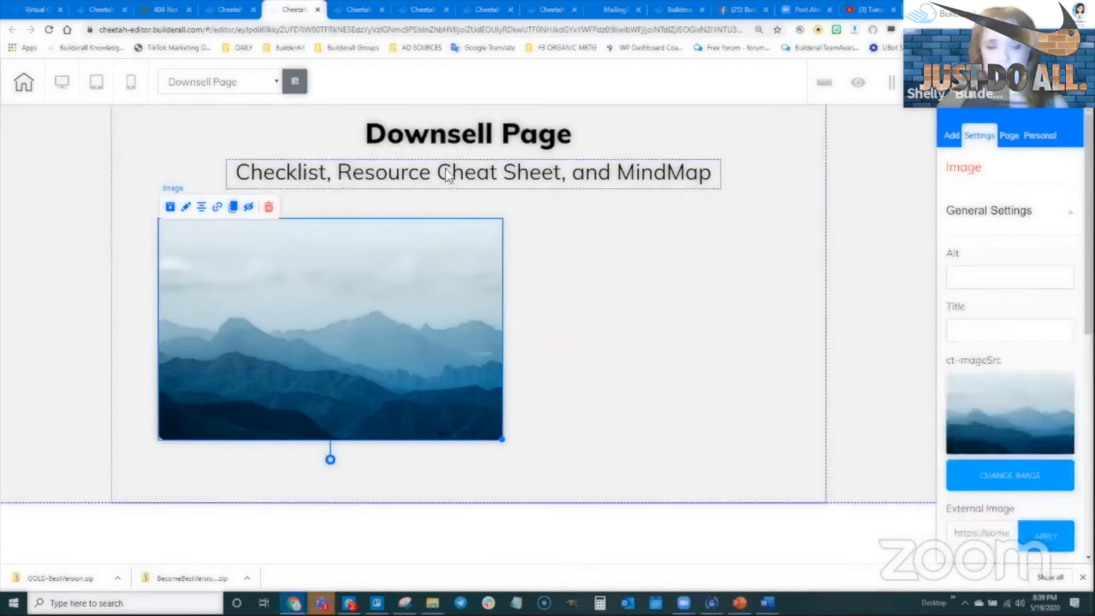
pyautogui.click(1008, 482)
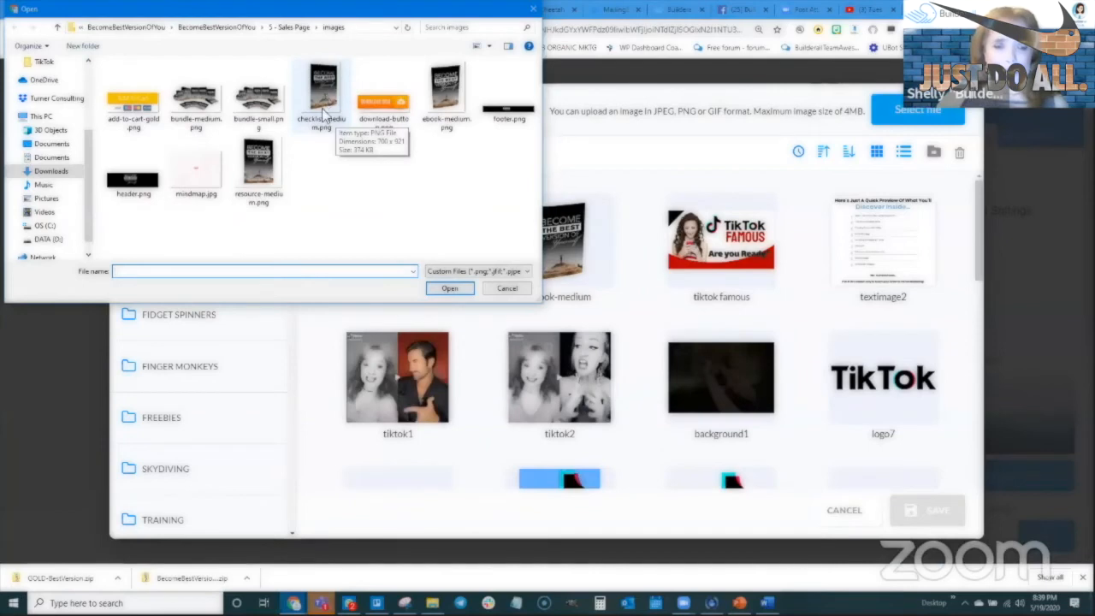
pyautogui.click(322, 117)
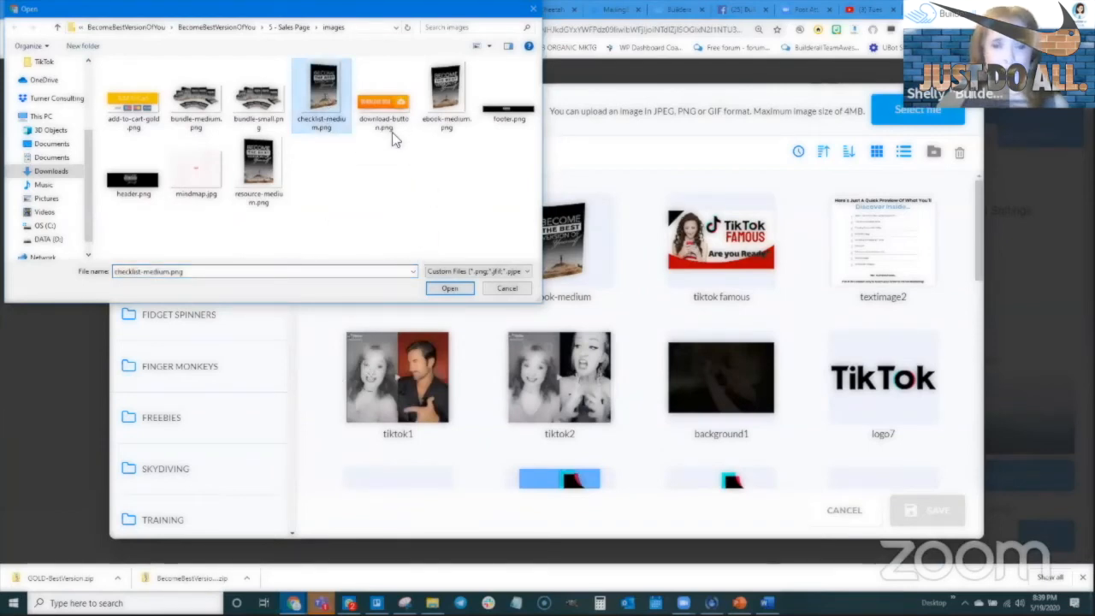
pyautogui.keyDown('ctrl'); pyautogui.click(198, 197); pyautogui.keyUp('ctrl')
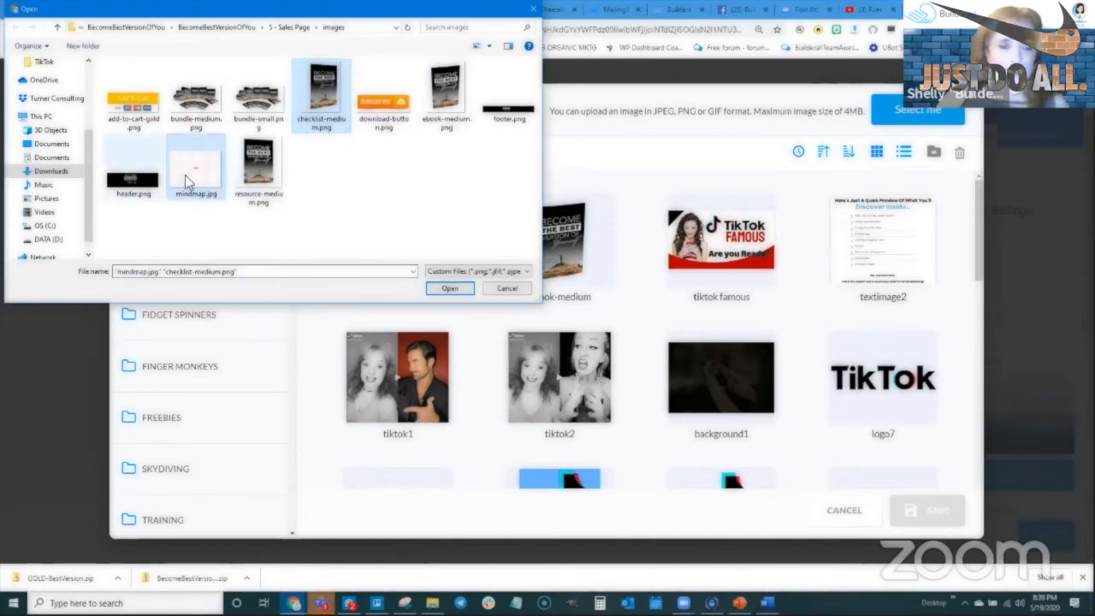
pyautogui.keyDown('ctrl'); pyautogui.click(261, 196); pyautogui.keyUp('ctrl')
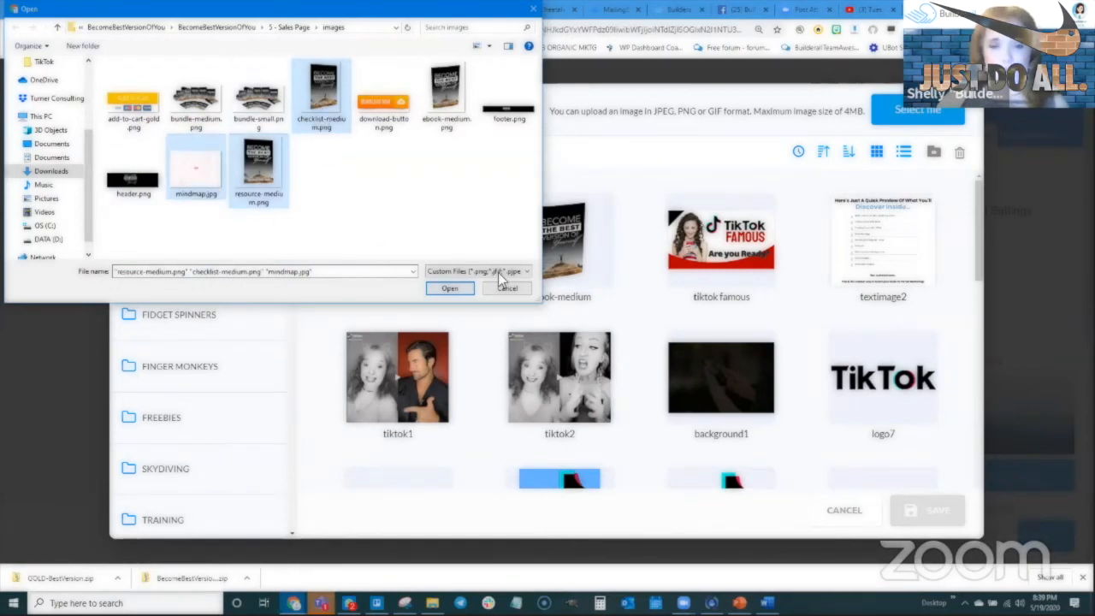
pyautogui.press('Return')
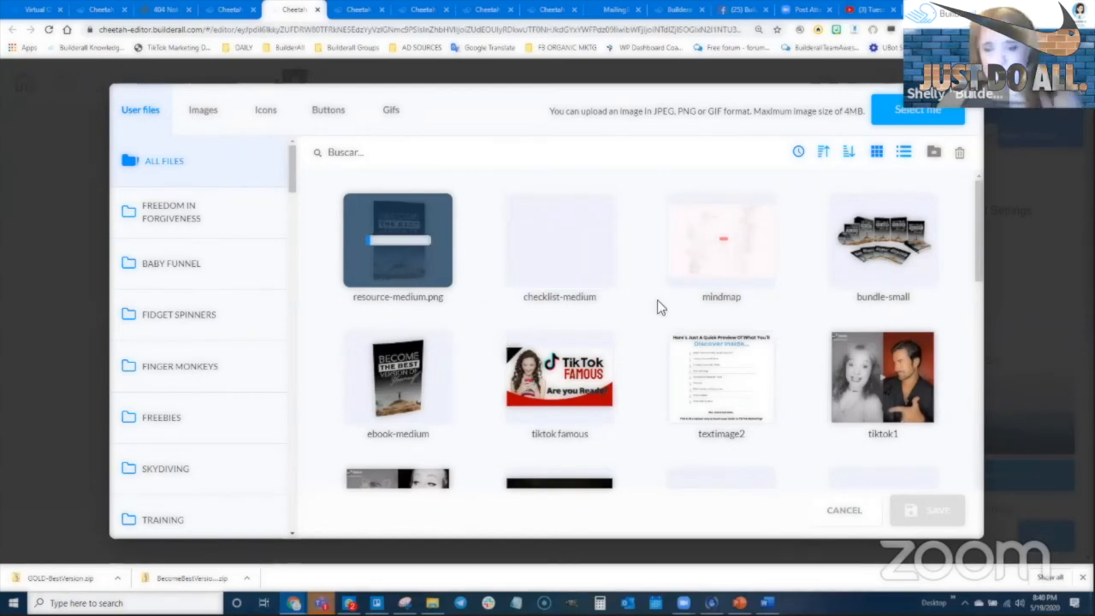
# Replace the placeholder picture with the uploaded checklist-medium image once the uploads finish
pyautogui.moveTo(612, 414)
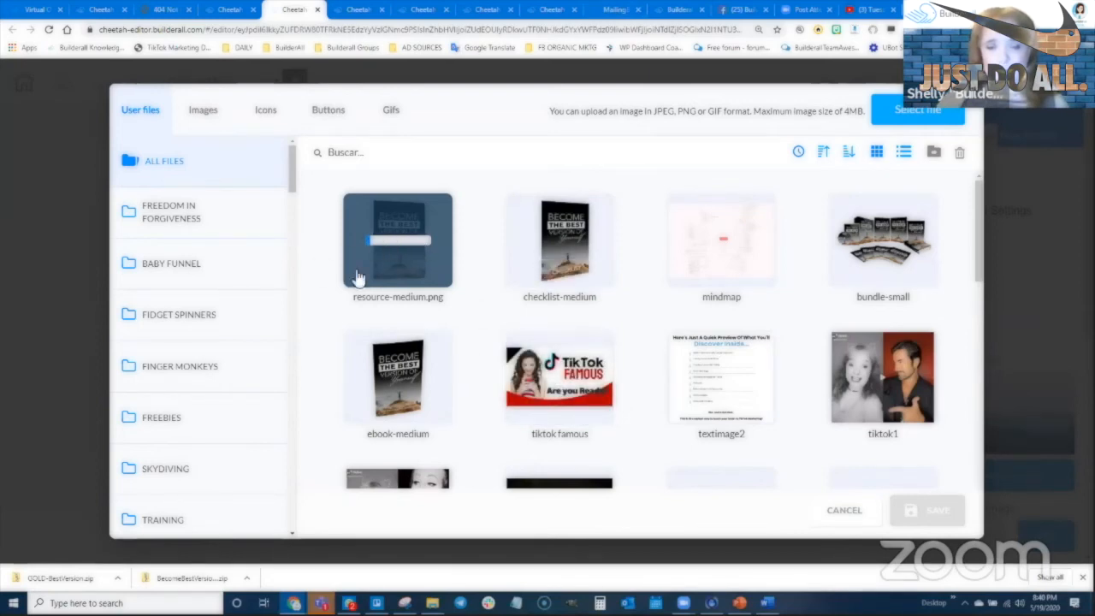
pyautogui.moveTo(524, 391)
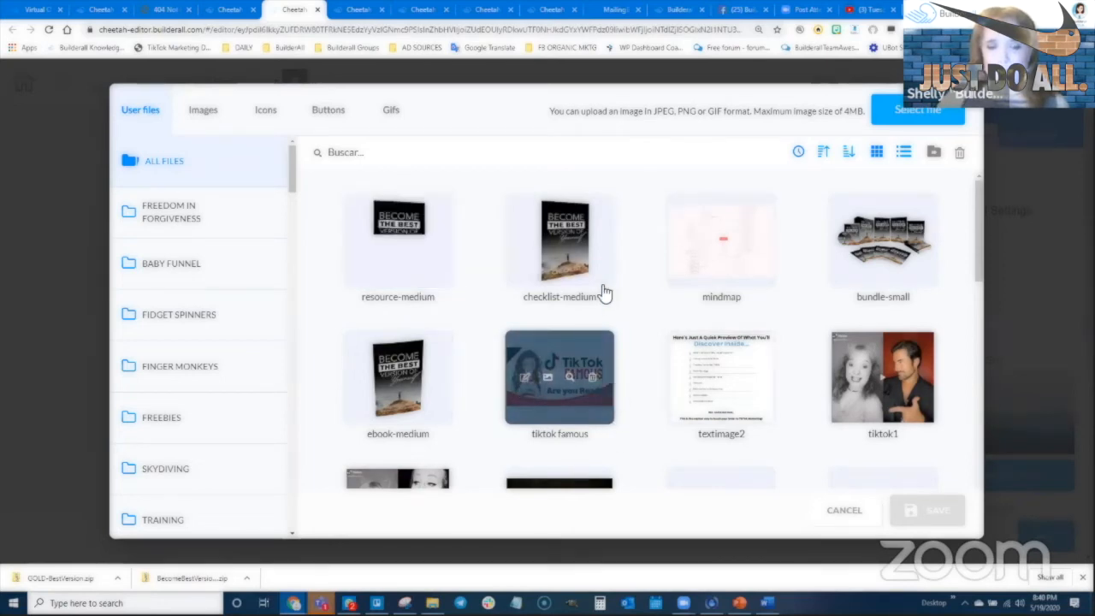
pyautogui.moveTo(585, 272)
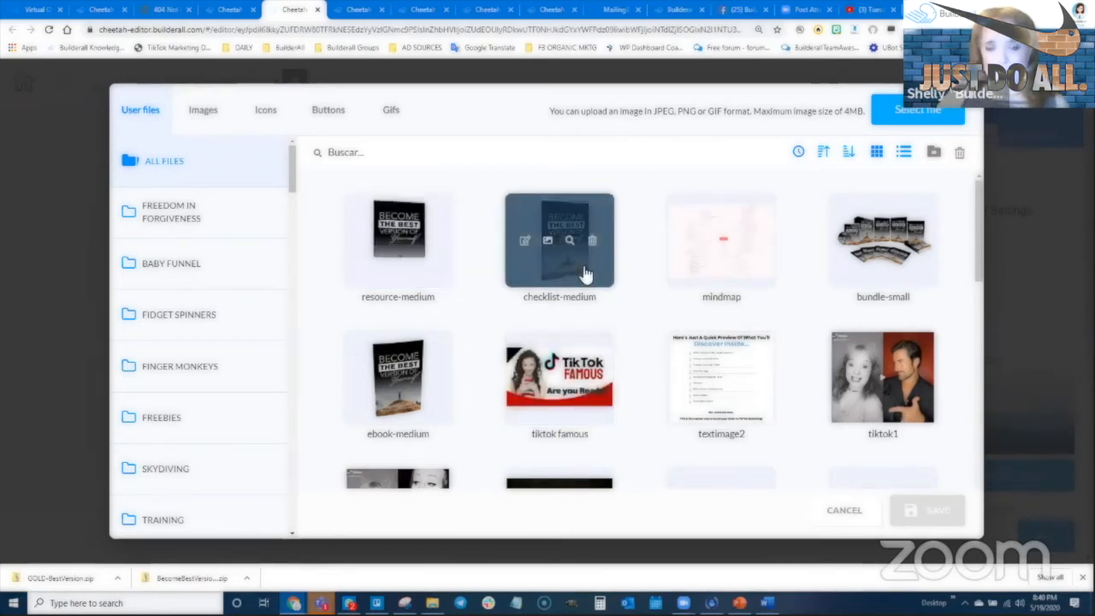
pyautogui.click(585, 271)
pyautogui.click(952, 518)
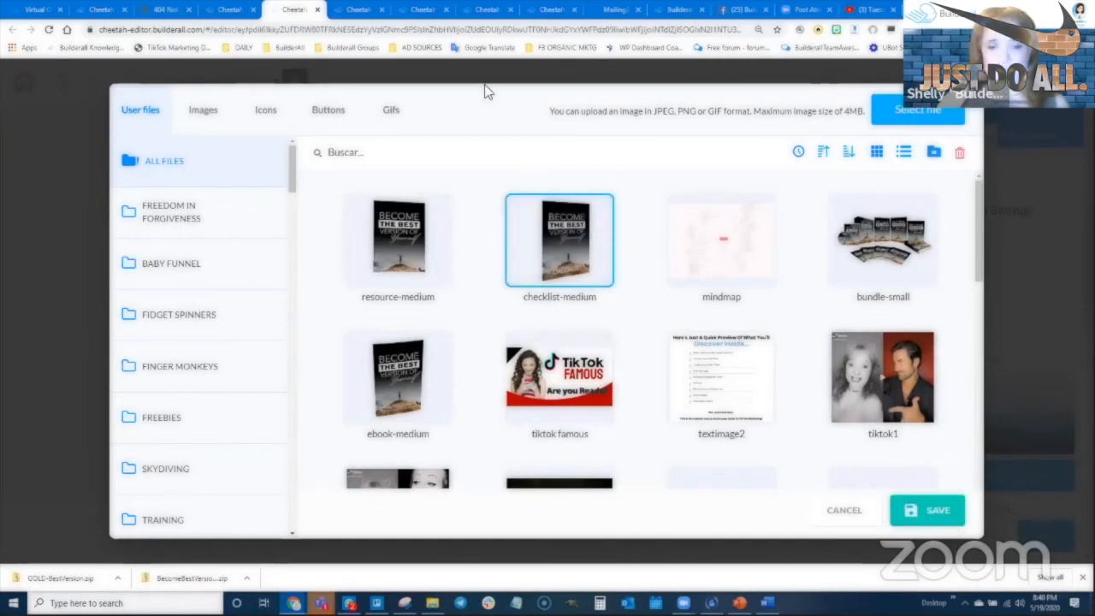